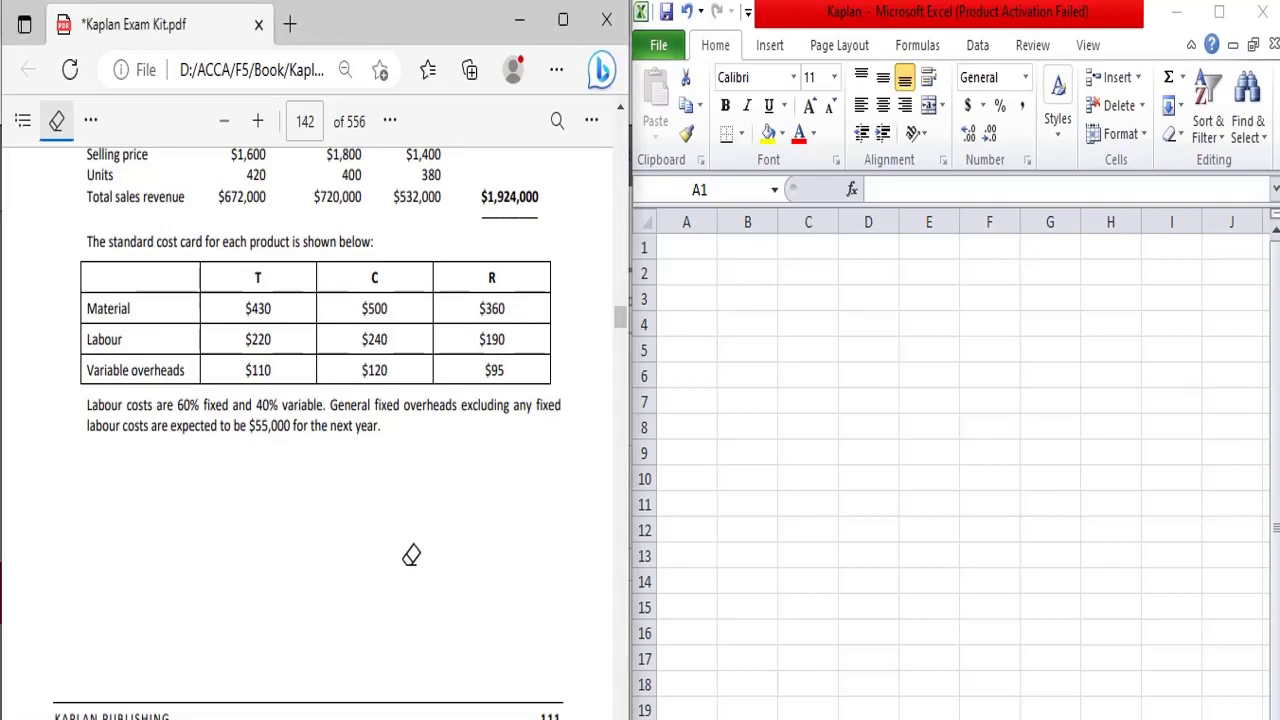
- Read through question 253 Cardio Co in the exam kit, covering the budgeted sales, standard cost card, breakeven chart and first requirement
{"action": "scroll", "coordinate": [411, 555], "scroll_direction": "down", "scroll_amount": 3}
{"action": "scroll", "coordinate": [411, 555], "scroll_direction": "down", "scroll_amount": 10}
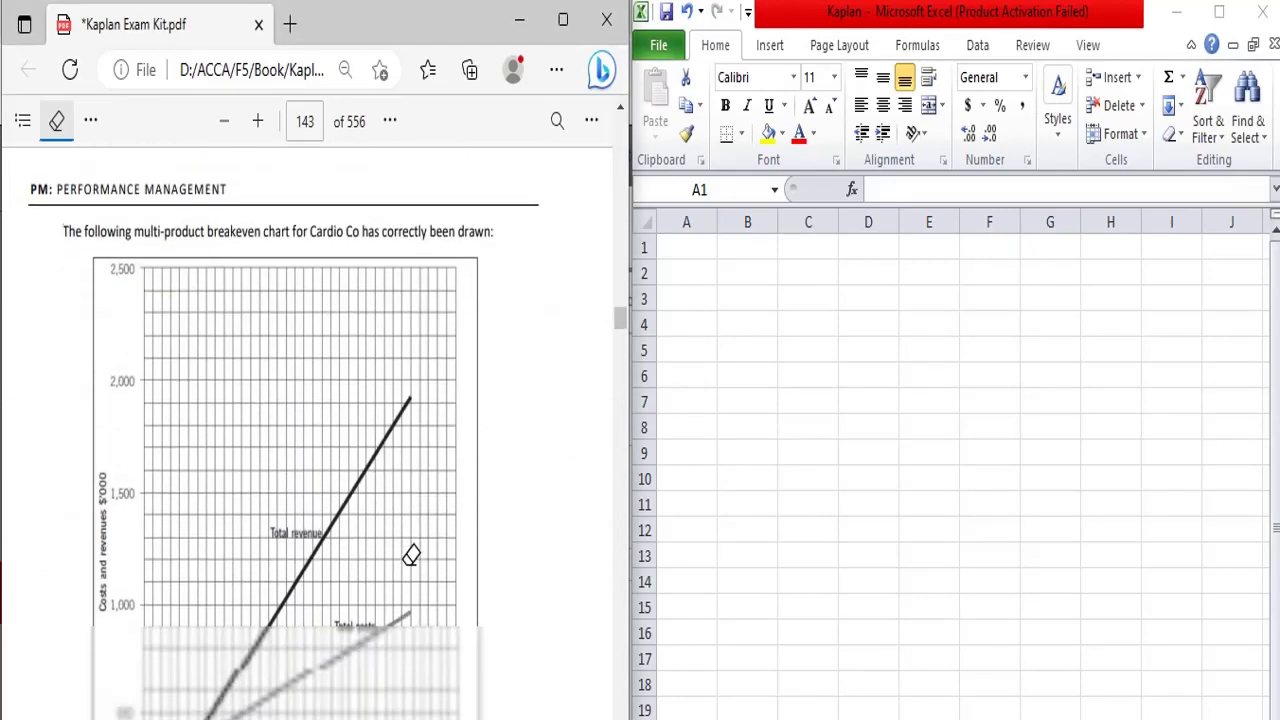
{"action": "scroll", "coordinate": [411, 555], "scroll_direction": "up", "scroll_amount": 5}
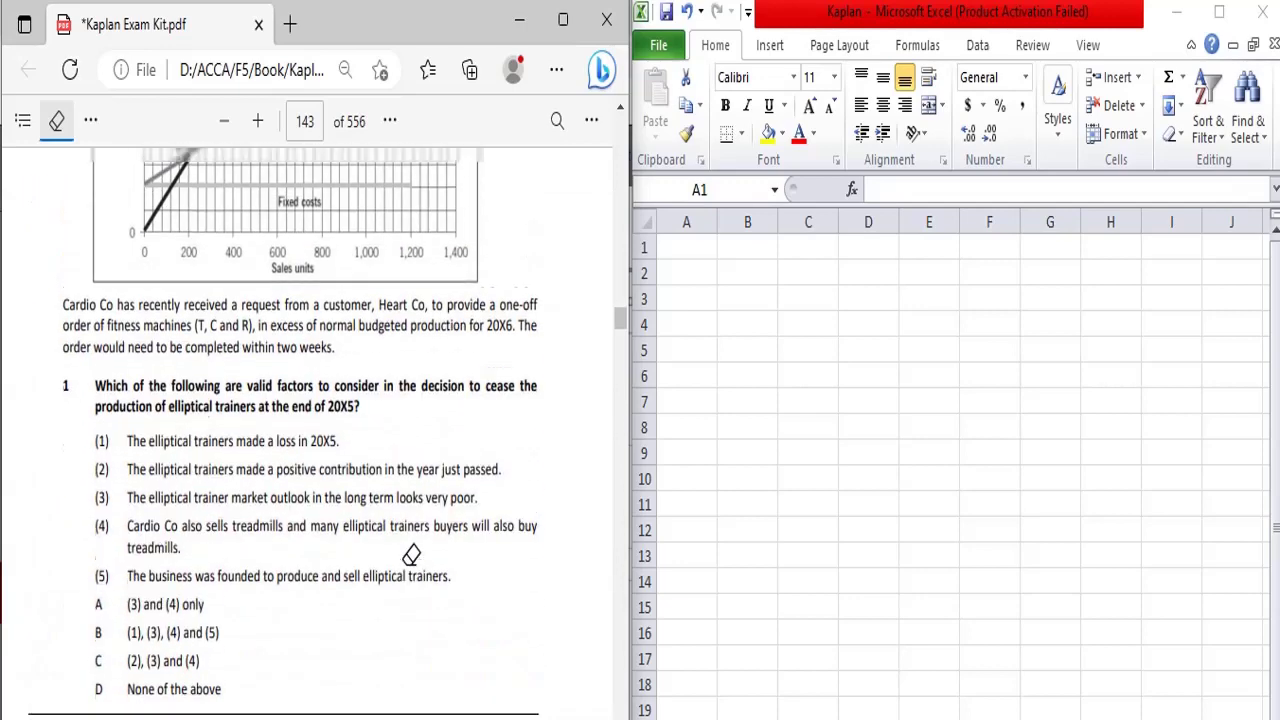
{"action": "scroll", "coordinate": [411, 555], "scroll_direction": "up", "scroll_amount": 8}
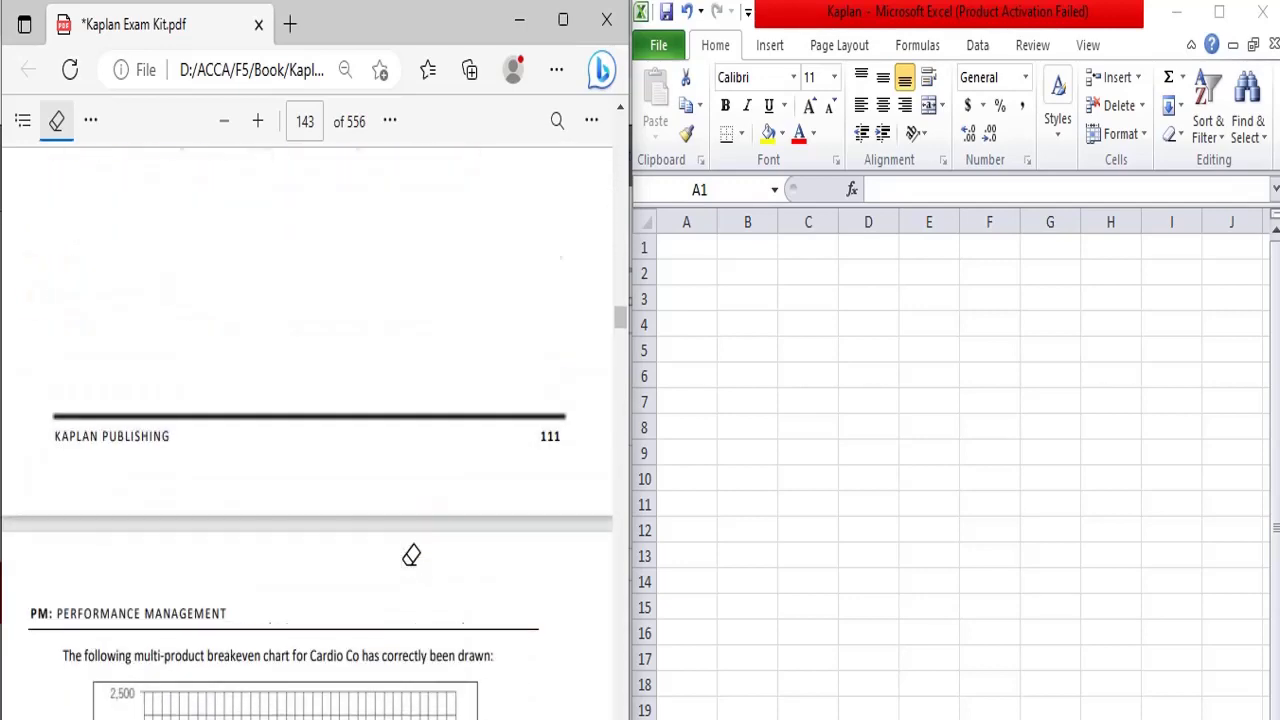
{"action": "scroll", "coordinate": [411, 555], "scroll_direction": "up", "scroll_amount": 3}
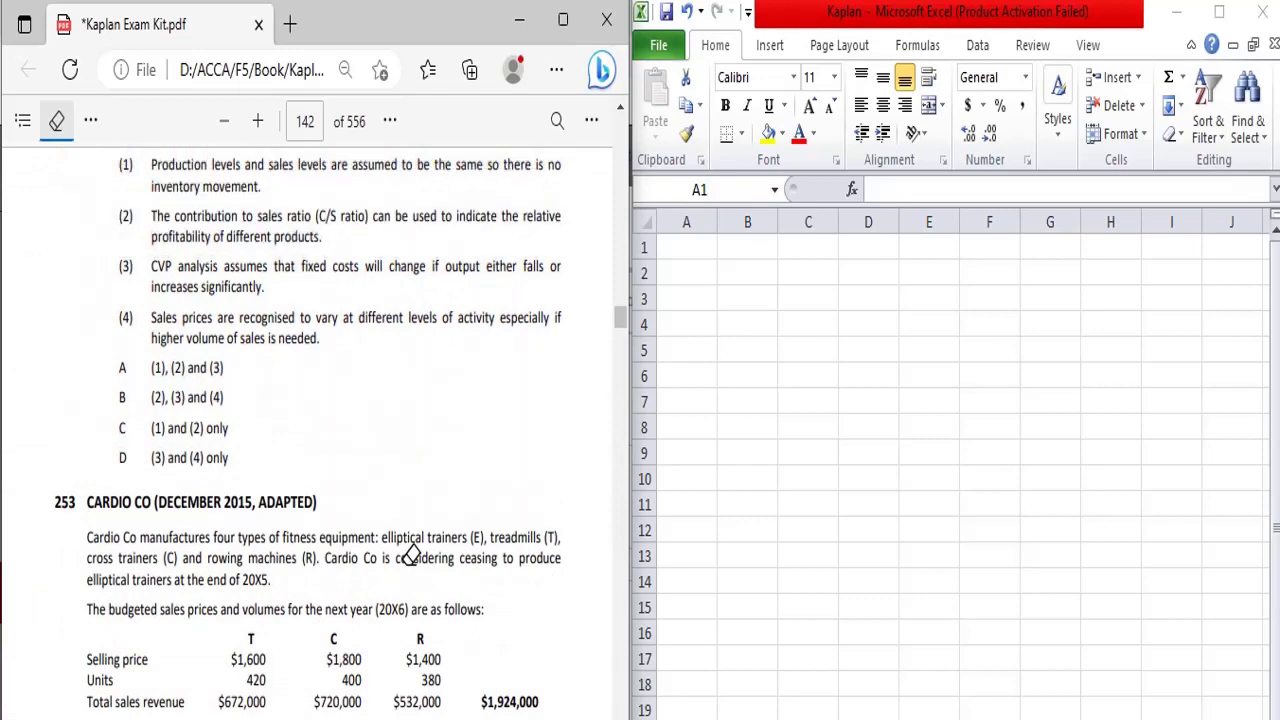
{"action": "scroll", "coordinate": [411, 555], "scroll_direction": "down", "scroll_amount": 3}
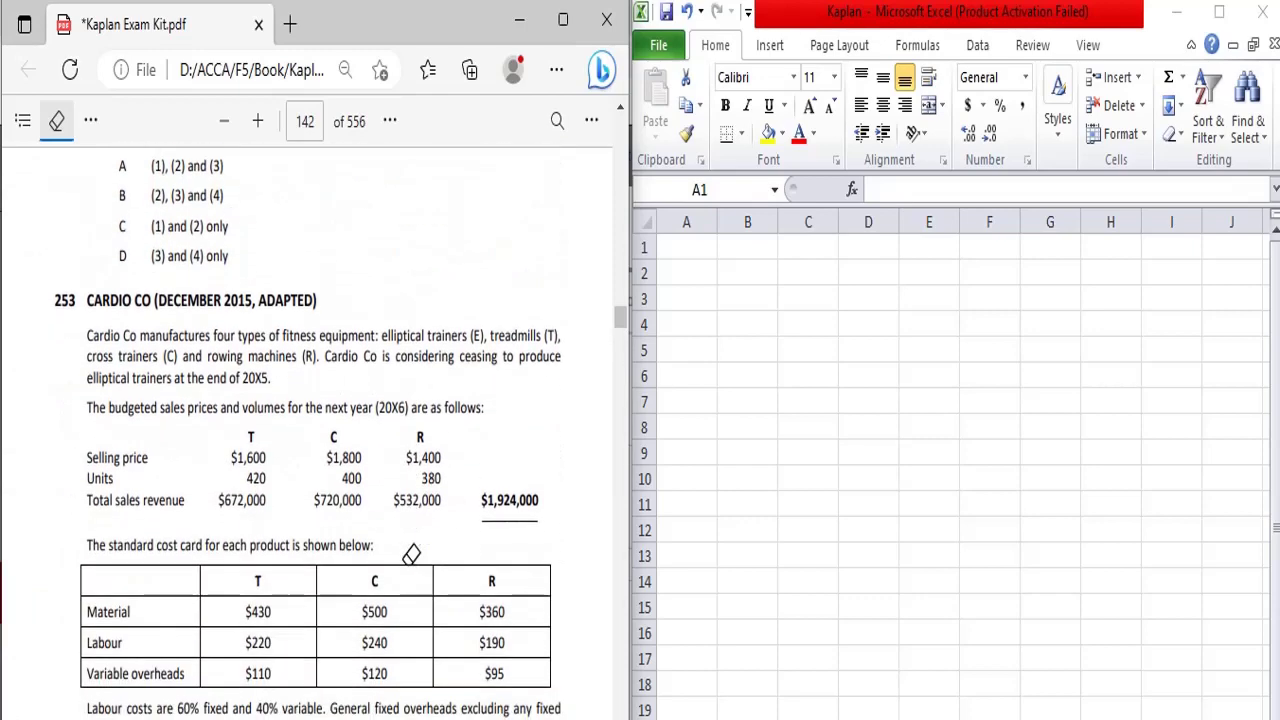
{"action": "scroll", "coordinate": [411, 555], "scroll_direction": "down", "scroll_amount": 5}
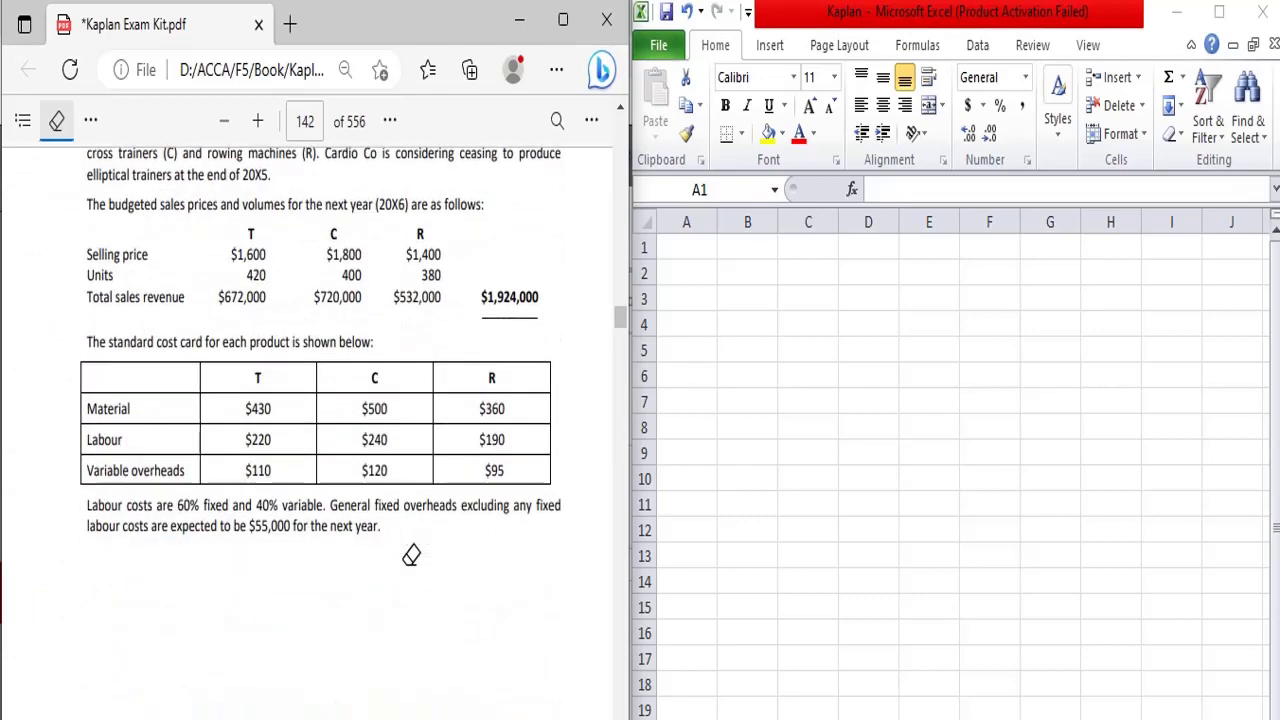
{"action": "scroll", "coordinate": [411, 555], "scroll_direction": "down", "scroll_amount": 2}
{"action": "scroll", "coordinate": [411, 555], "scroll_direction": "down", "scroll_amount": 15}
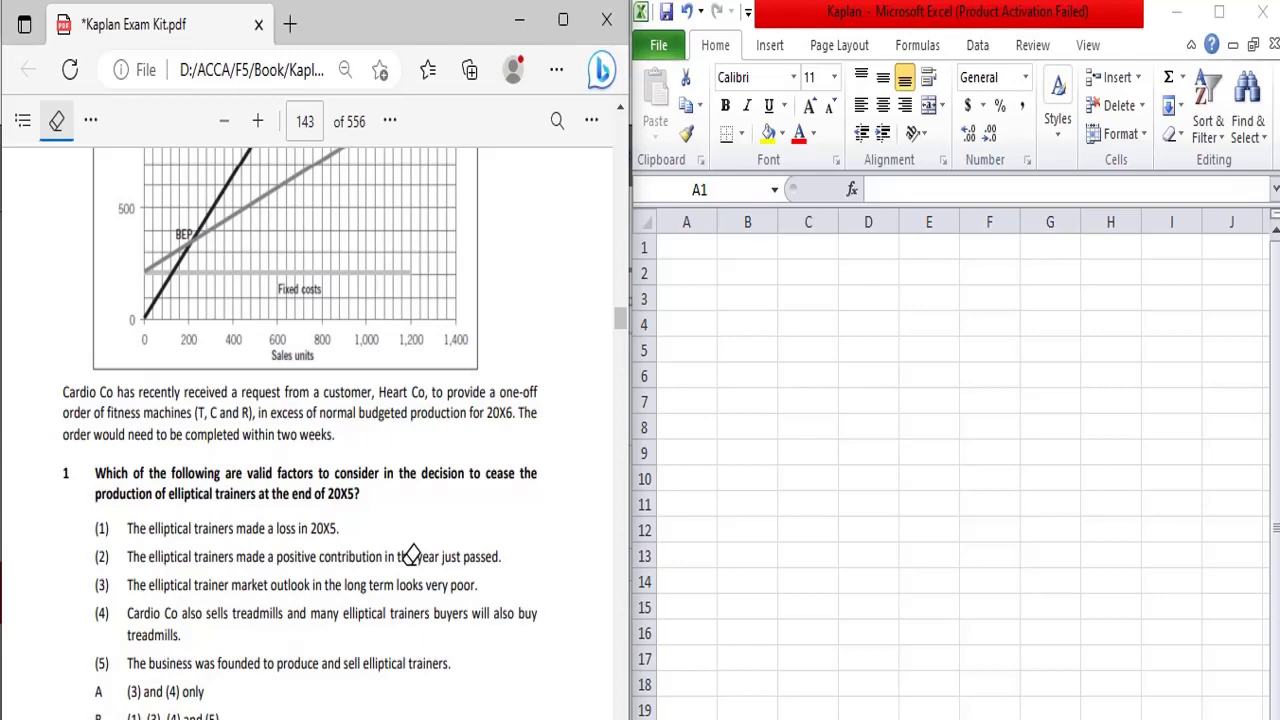
{"action": "scroll", "coordinate": [561, 281], "scroll_direction": "up", "scroll_amount": 8}
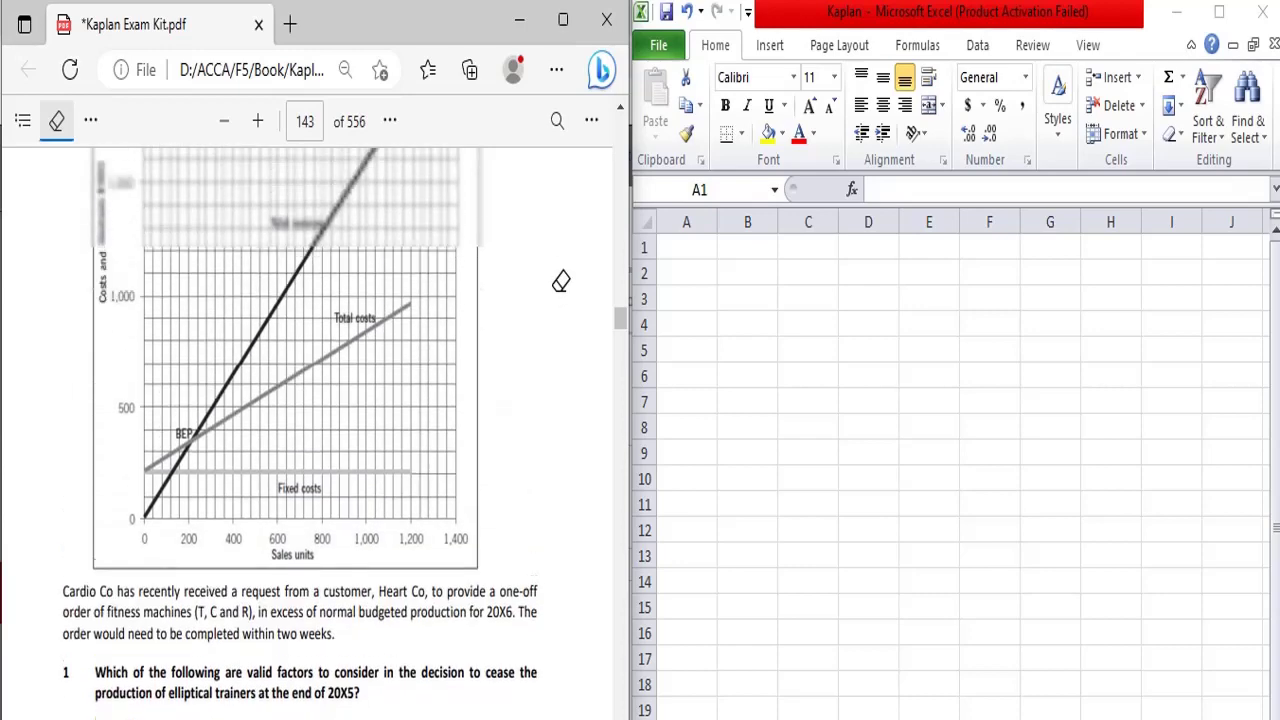
{"action": "scroll", "coordinate": [561, 281], "scroll_direction": "up", "scroll_amount": 10}
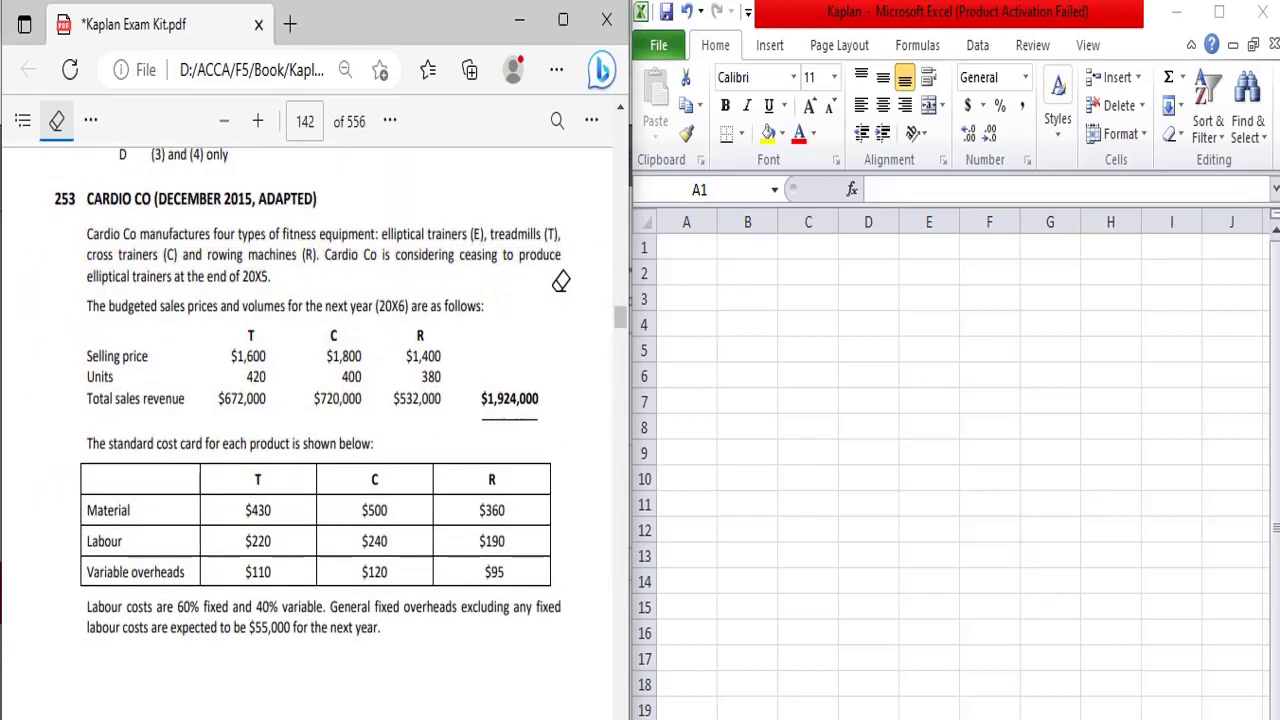
- Switch to the Excel workbook and enter the heading Equipment in cell A2
{"action": "left_click", "coordinate": [684, 250]}
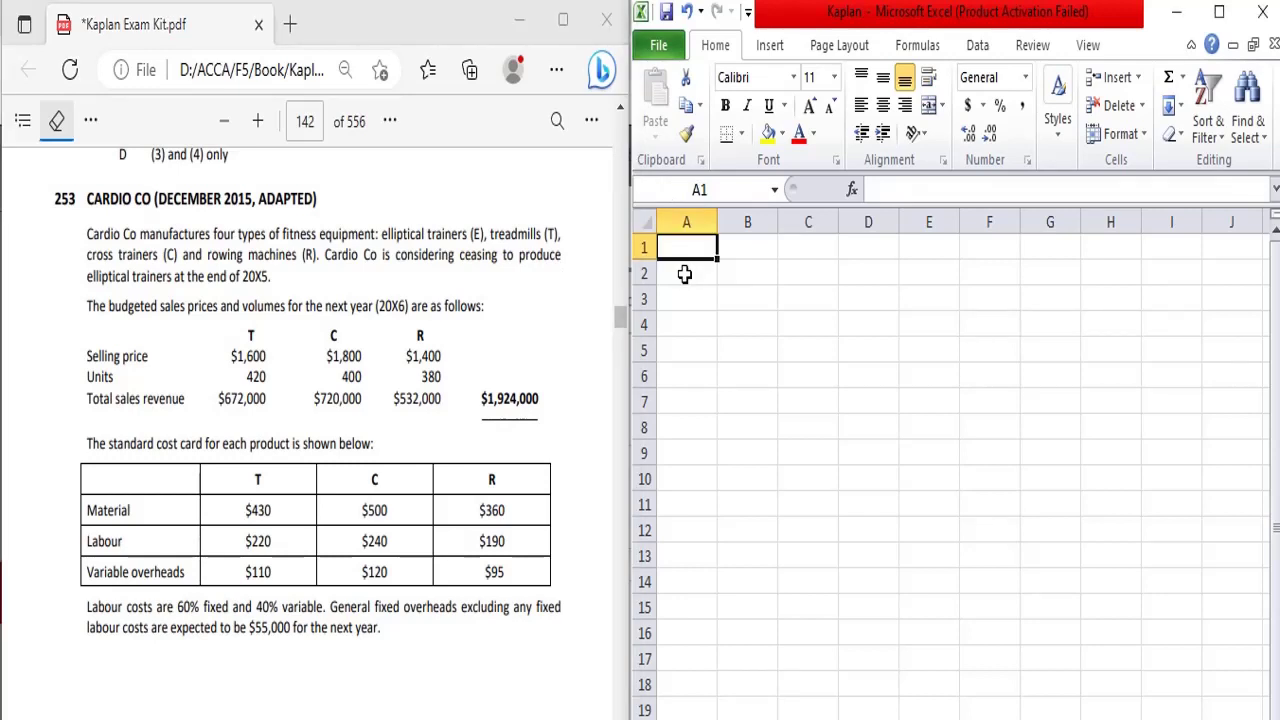
{"action": "left_click", "coordinate": [684, 274]}
{"action": "type", "text": "E"}
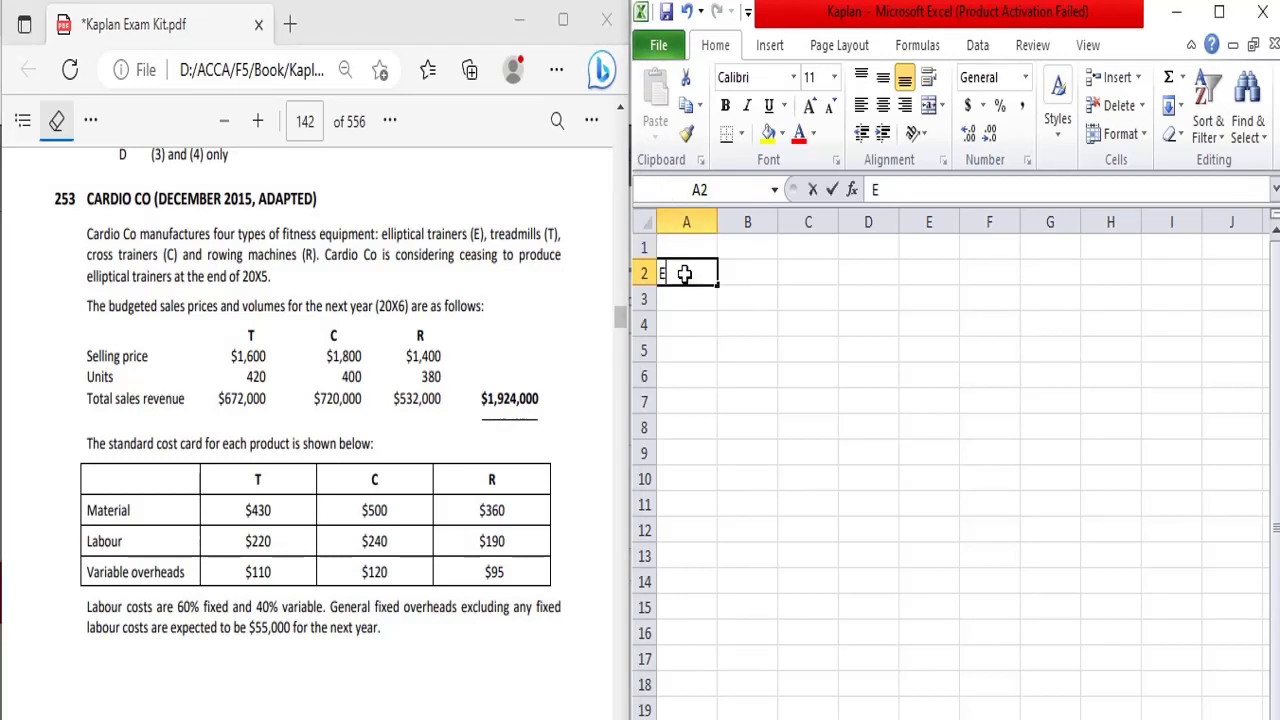
{"action": "type", "text": "quip"}
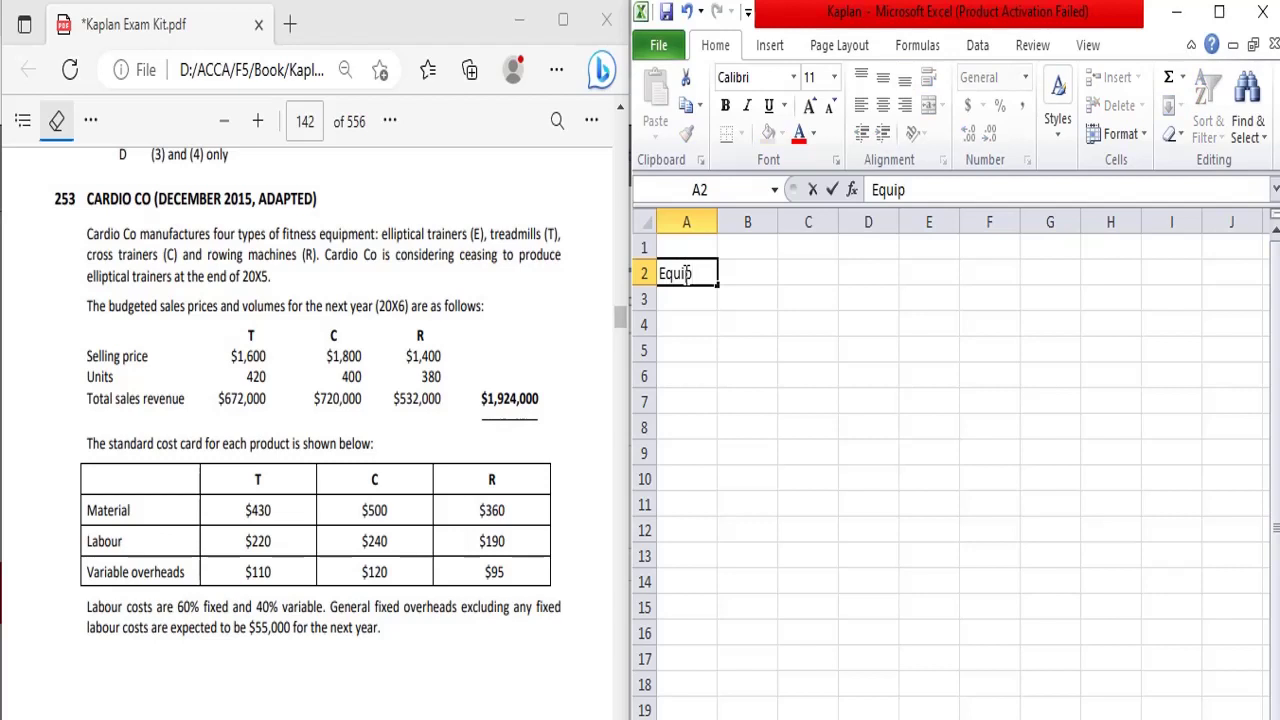
{"action": "type", "text": "ment"}
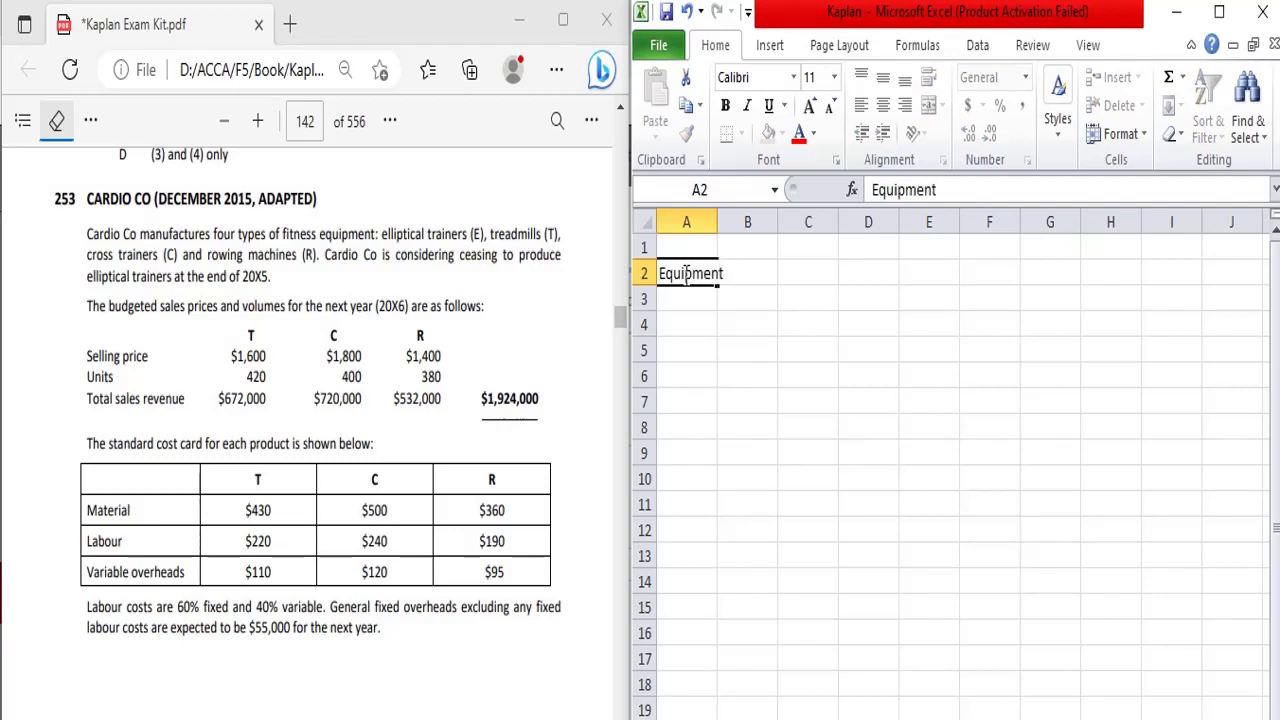
- Enter the product headings E, T, C and R in cells C2 to F2
{"action": "key", "text": "Tab"}
{"action": "key", "text": "Tab"}
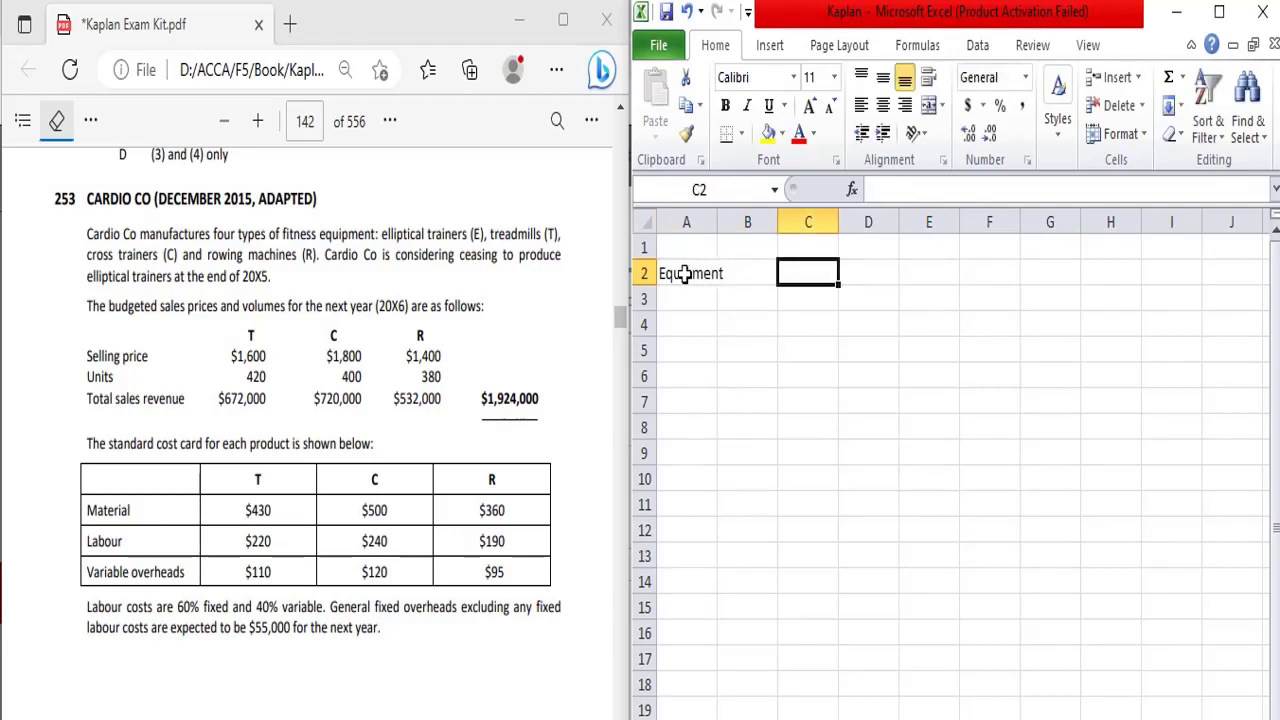
{"action": "type", "text": "E"}
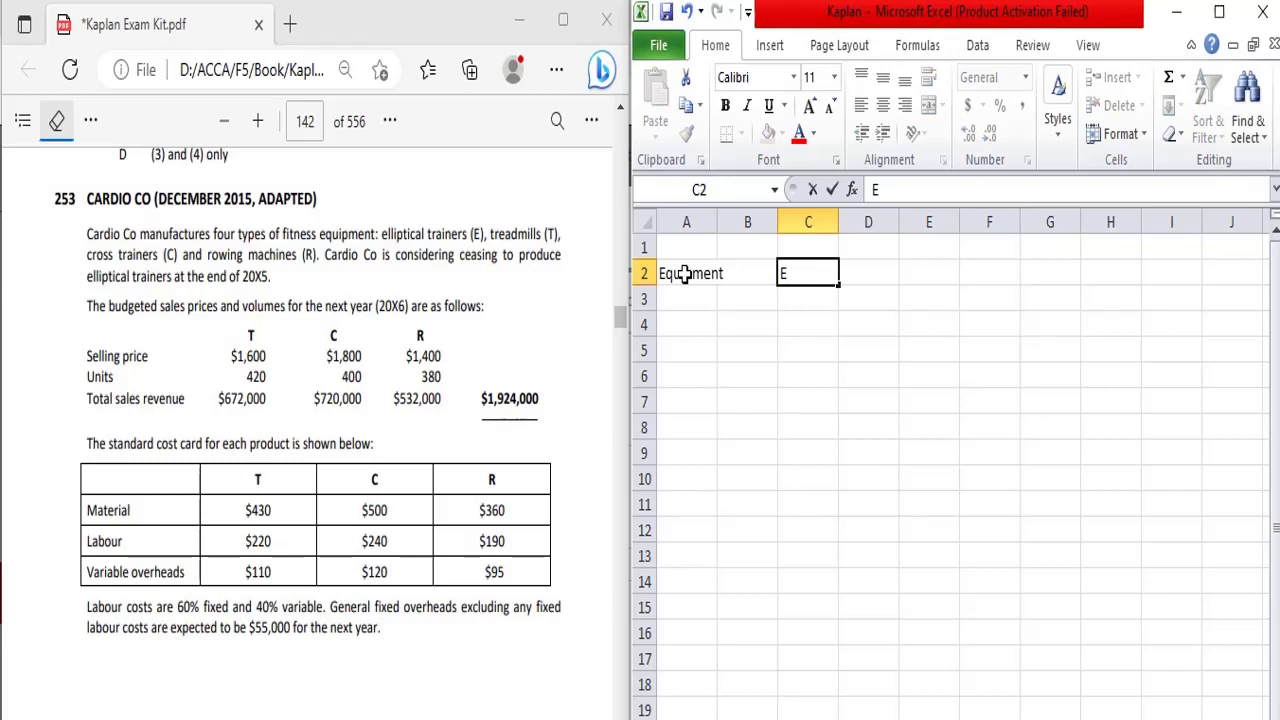
{"action": "key", "text": "Tab"}
{"action": "type", "text": "T"}
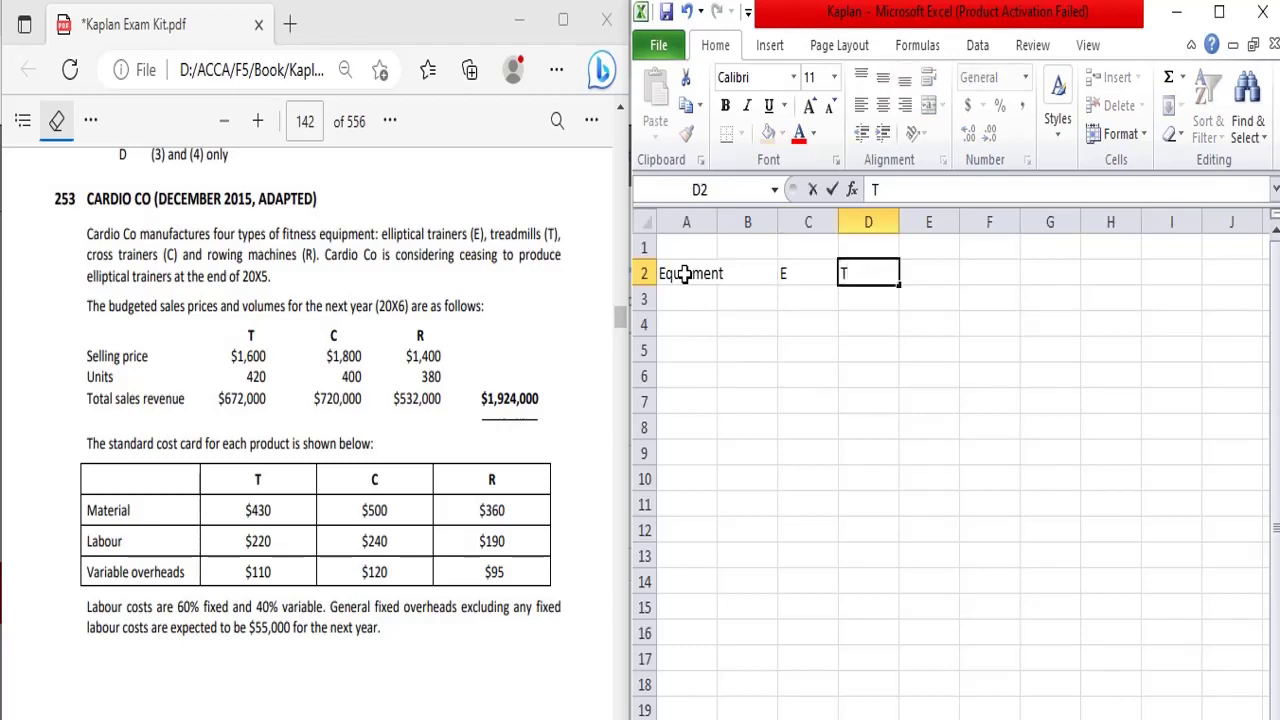
{"action": "key", "text": "Tab"}
{"action": "key", "text": "Tab"}
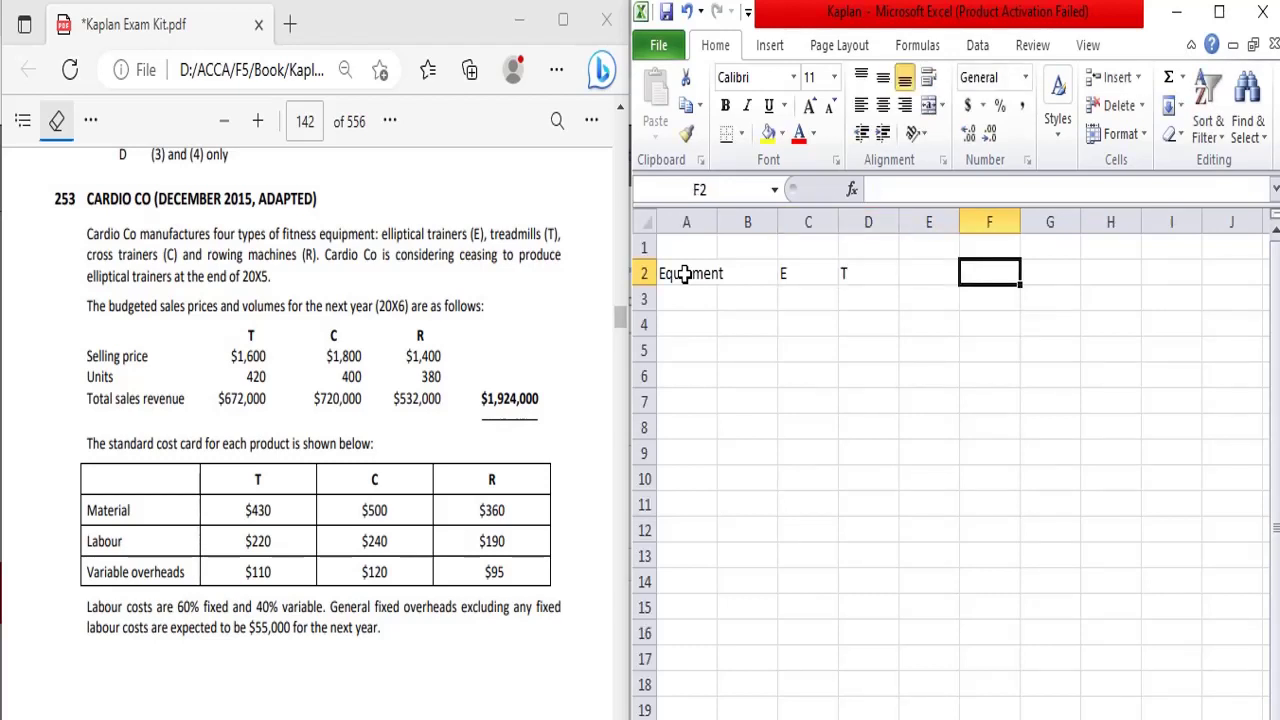
{"action": "key", "text": "Left"}
{"action": "type", "text": "C"}
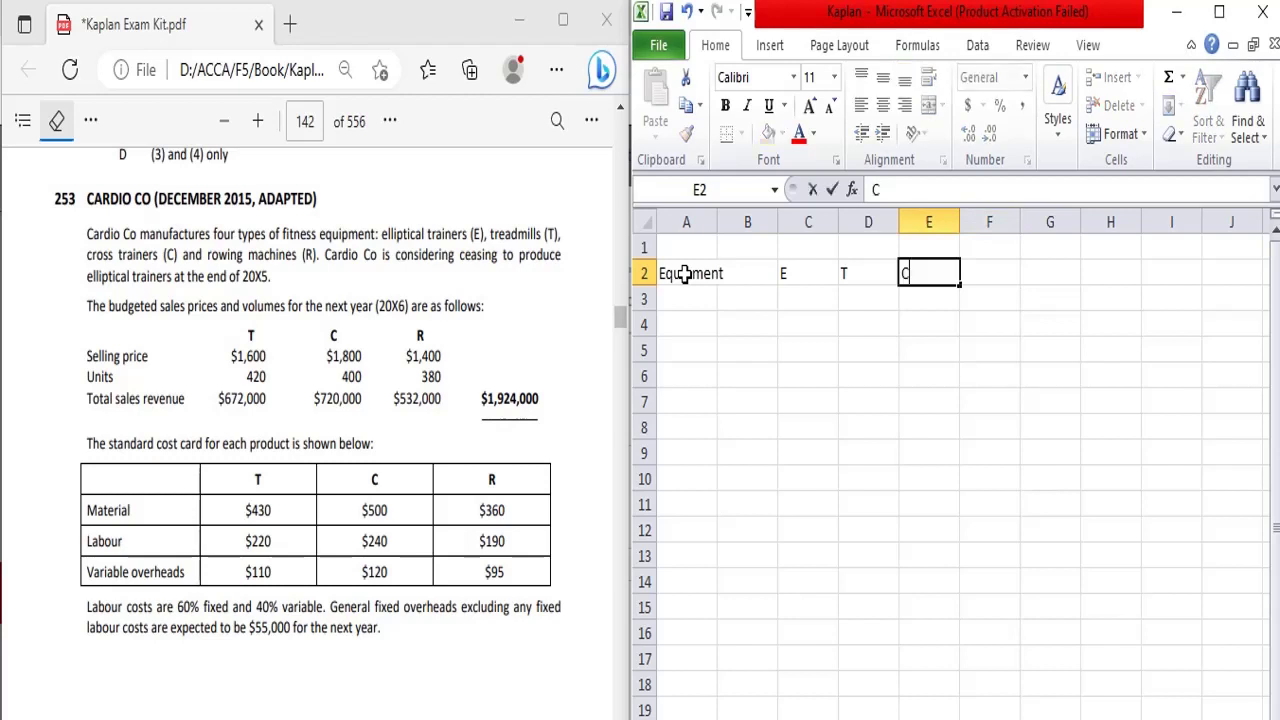
{"action": "key", "text": "Tab"}
{"action": "key", "text": "Tab"}
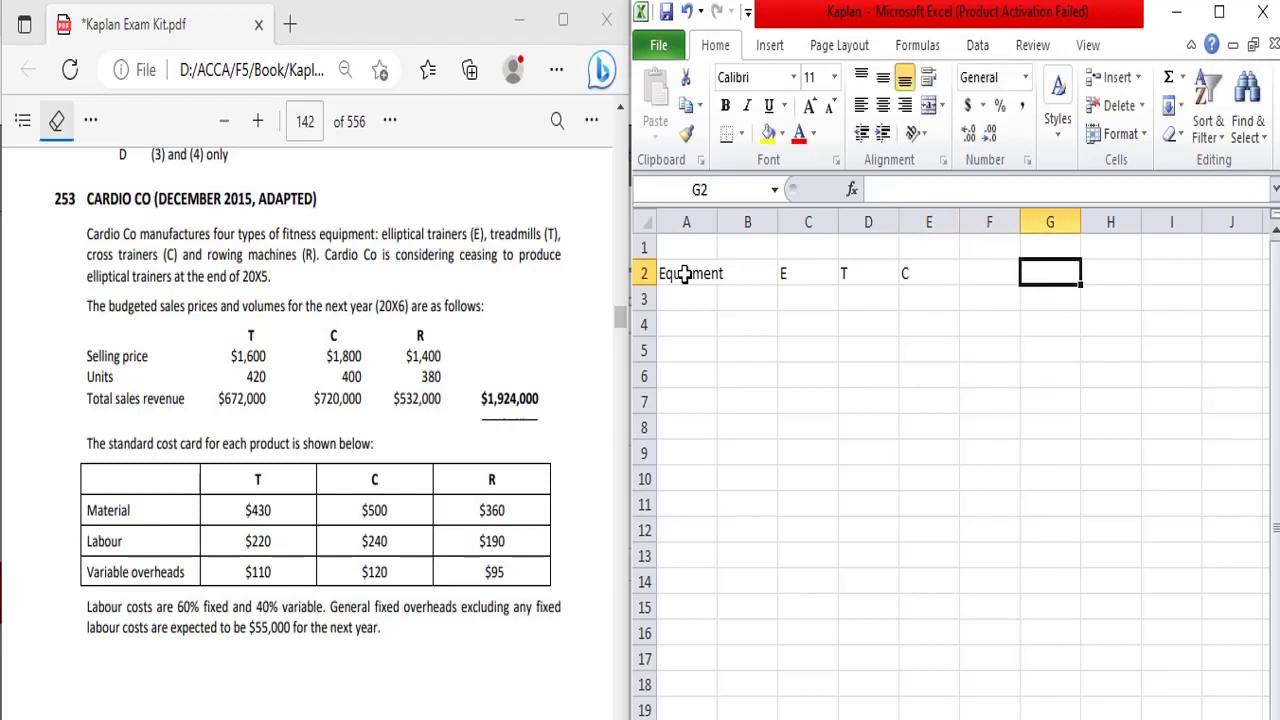
{"action": "key", "text": "Left"}
{"action": "type", "text": "R"}
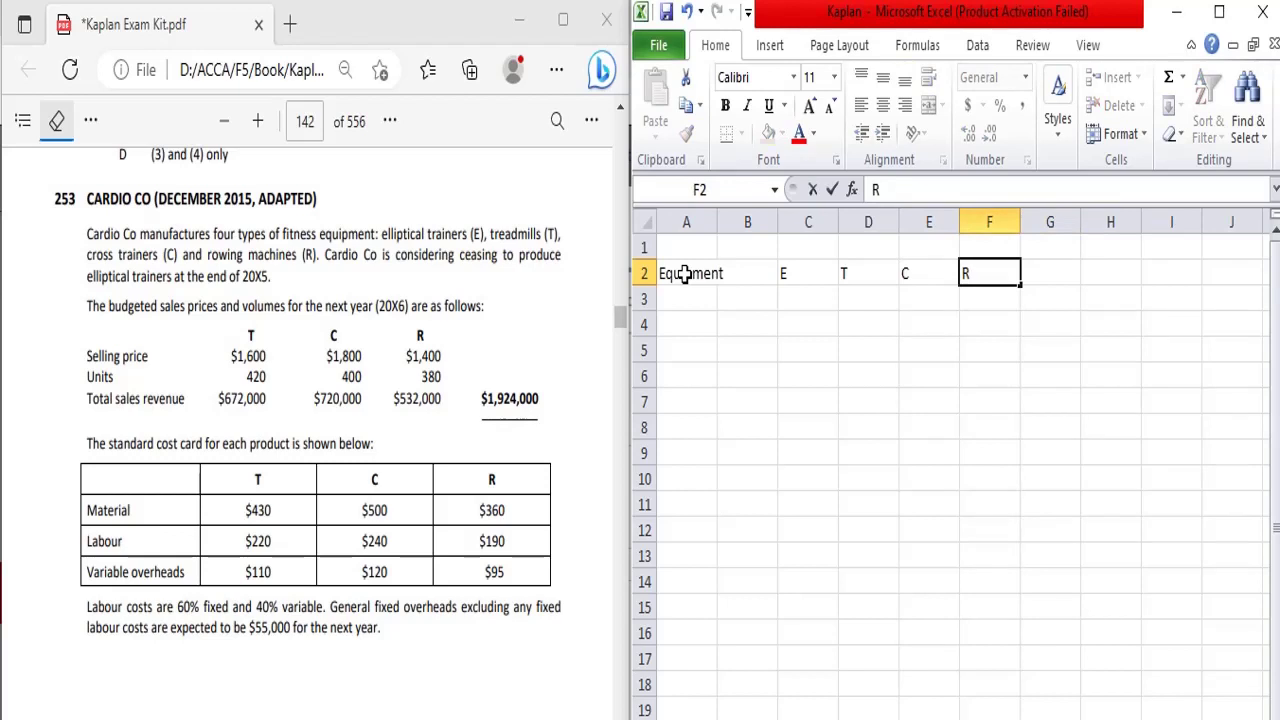
- Make the heading row A2:F2 bold
{"action": "key", "text": "shift+Left"}
{"action": "key", "text": "shift+Left"}
{"action": "key", "text": "shift+Left"}
{"action": "key", "text": "shift+Left"}
{"action": "key", "text": "shift+Left"}
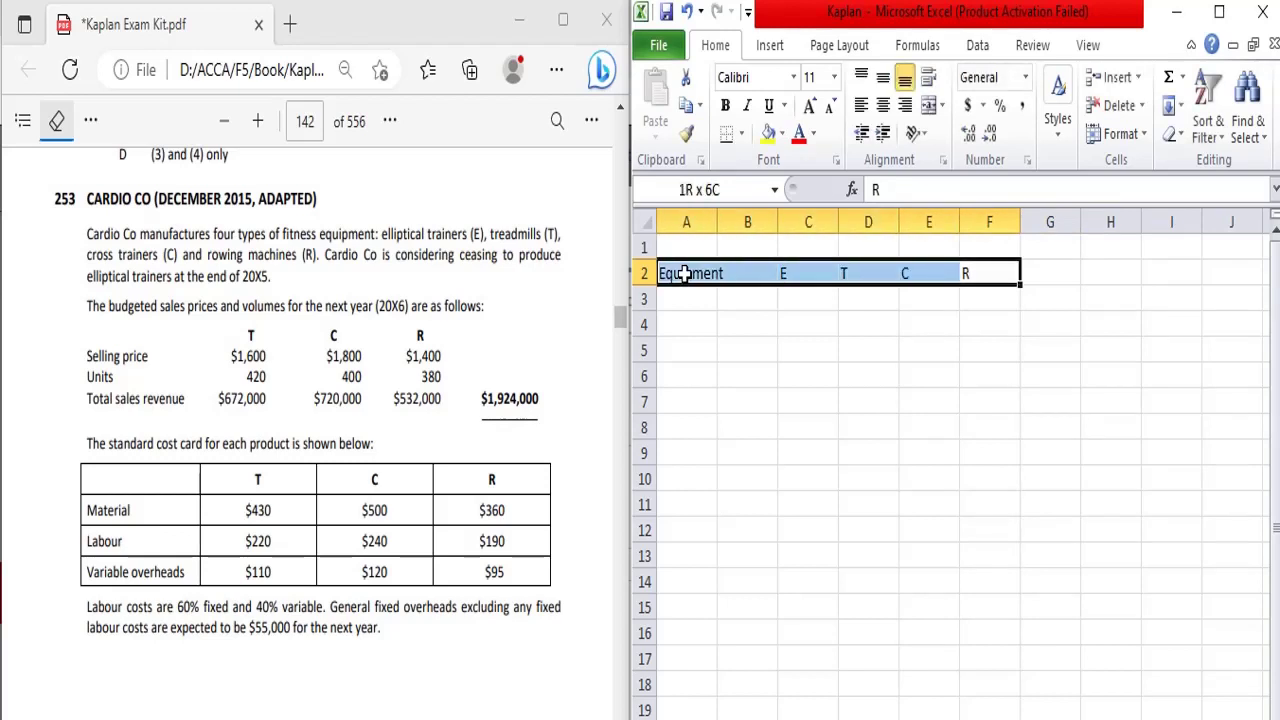
{"action": "key", "text": "ctrl+b"}
- Enter the row labels UNIT, SP and TOTAL SALES in cells A4, A5 and A6
{"action": "key", "text": "Down"}
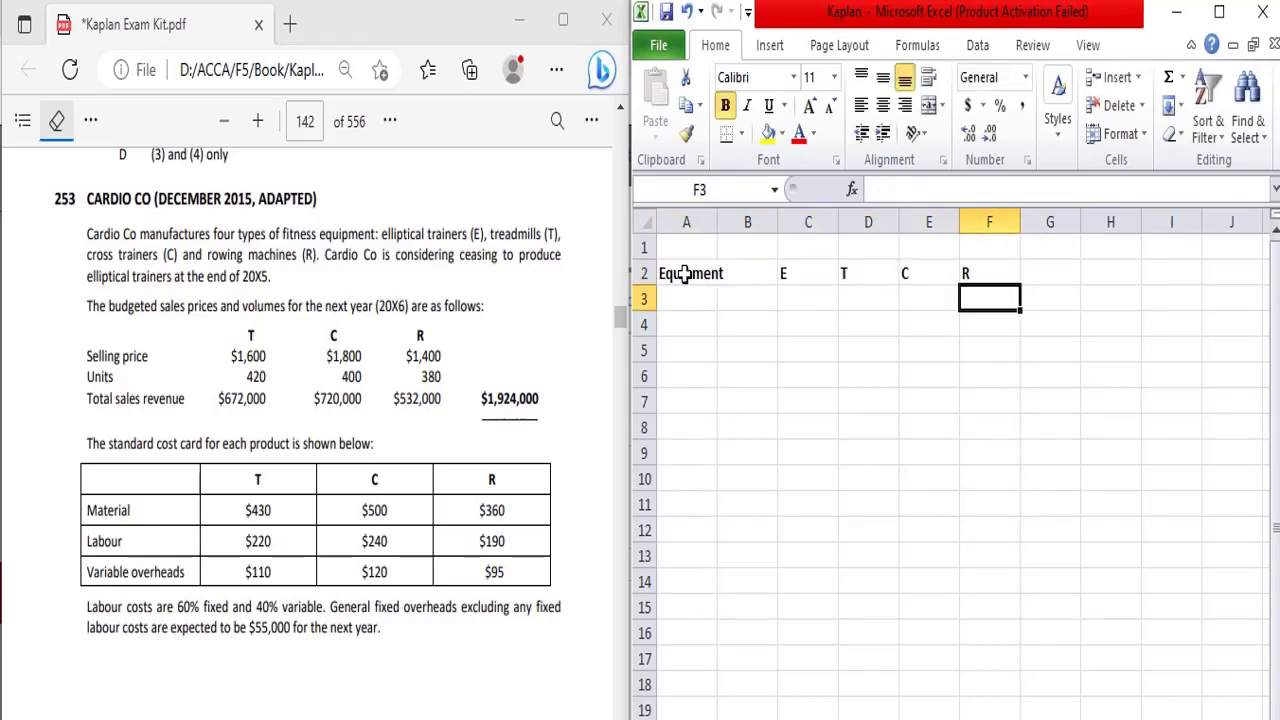
{"action": "key", "text": "Down"}
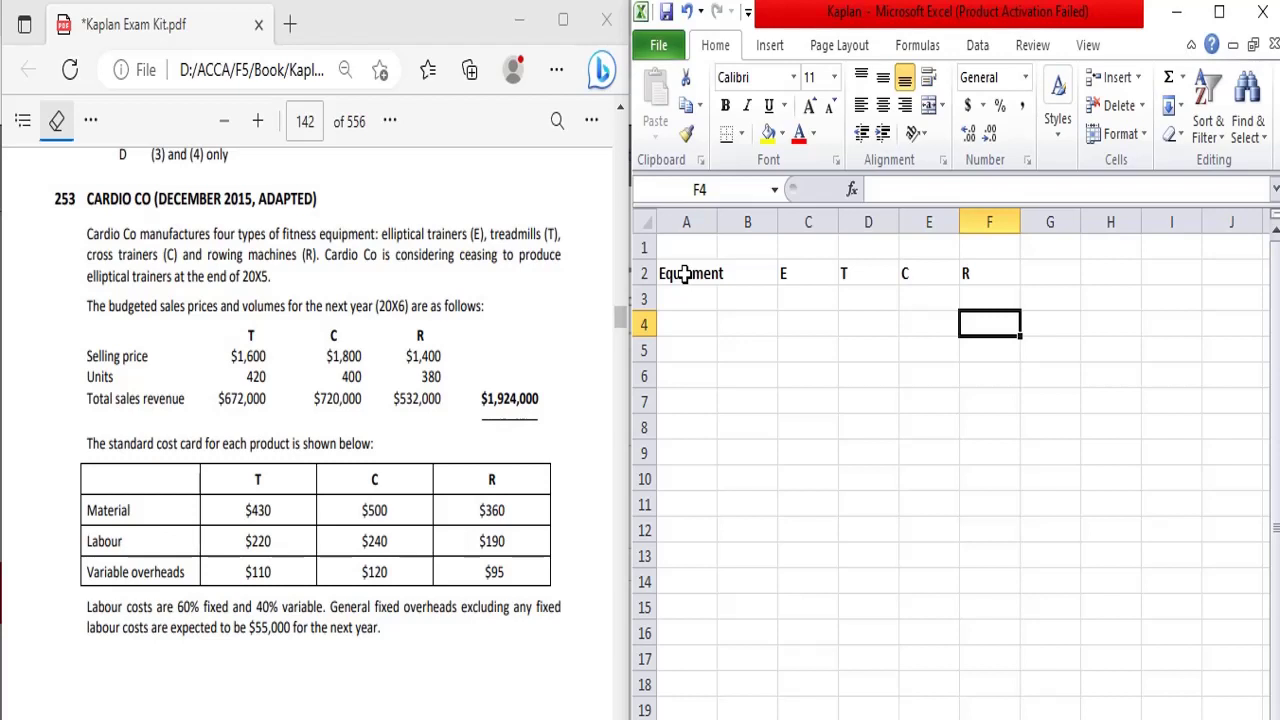
{"action": "key", "text": "Left"}
{"action": "key", "text": "Left"}
{"action": "key", "text": "Left"}
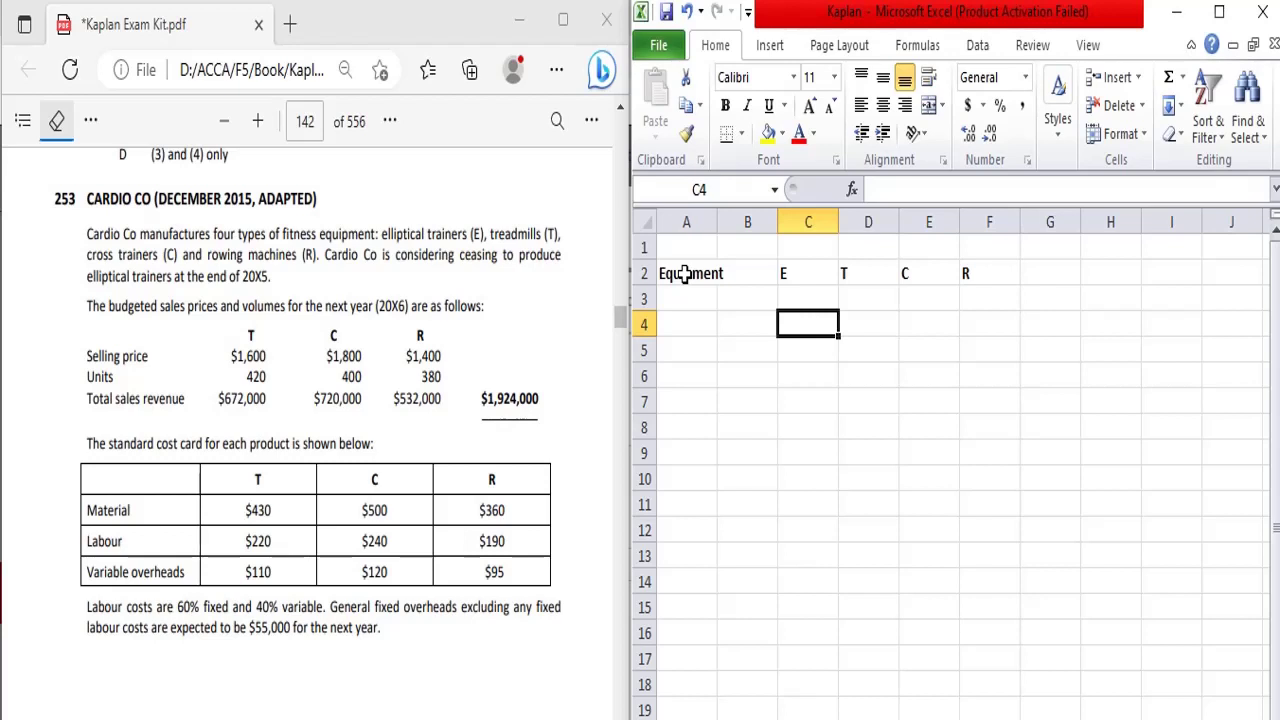
{"action": "key", "text": "Left"}
{"action": "key", "text": "Left"}
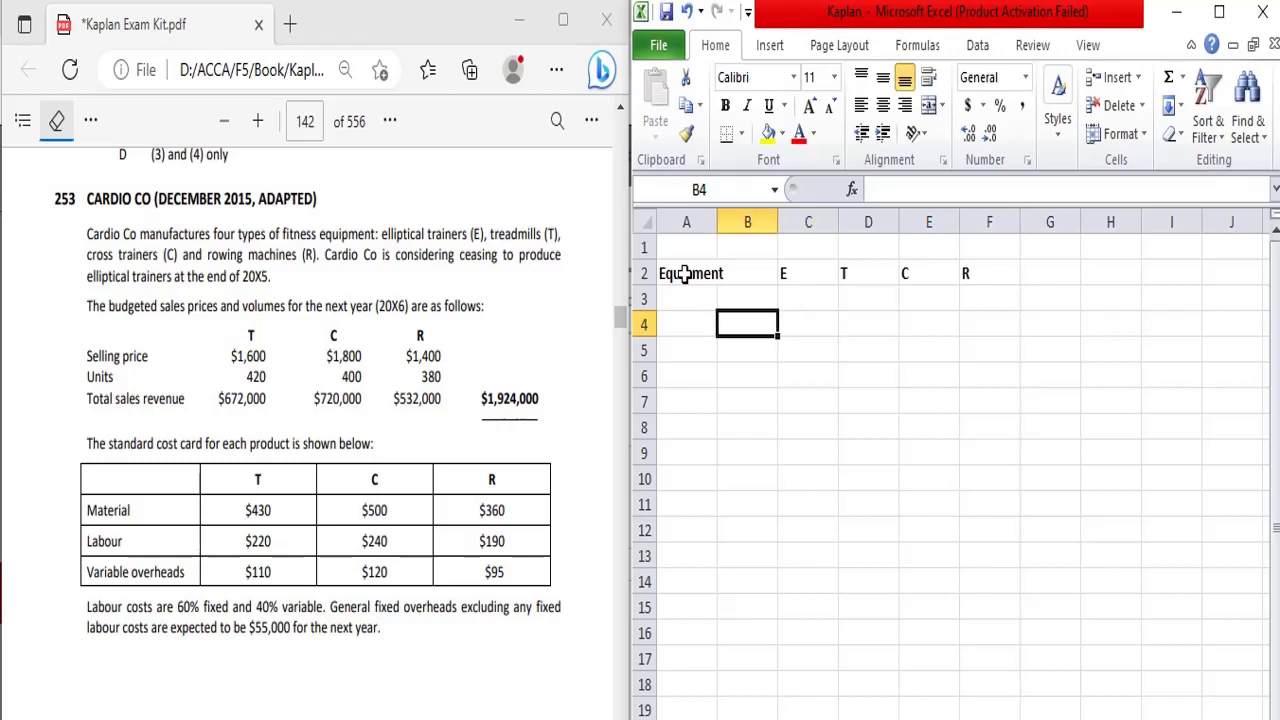
{"action": "type", "text": "S"}
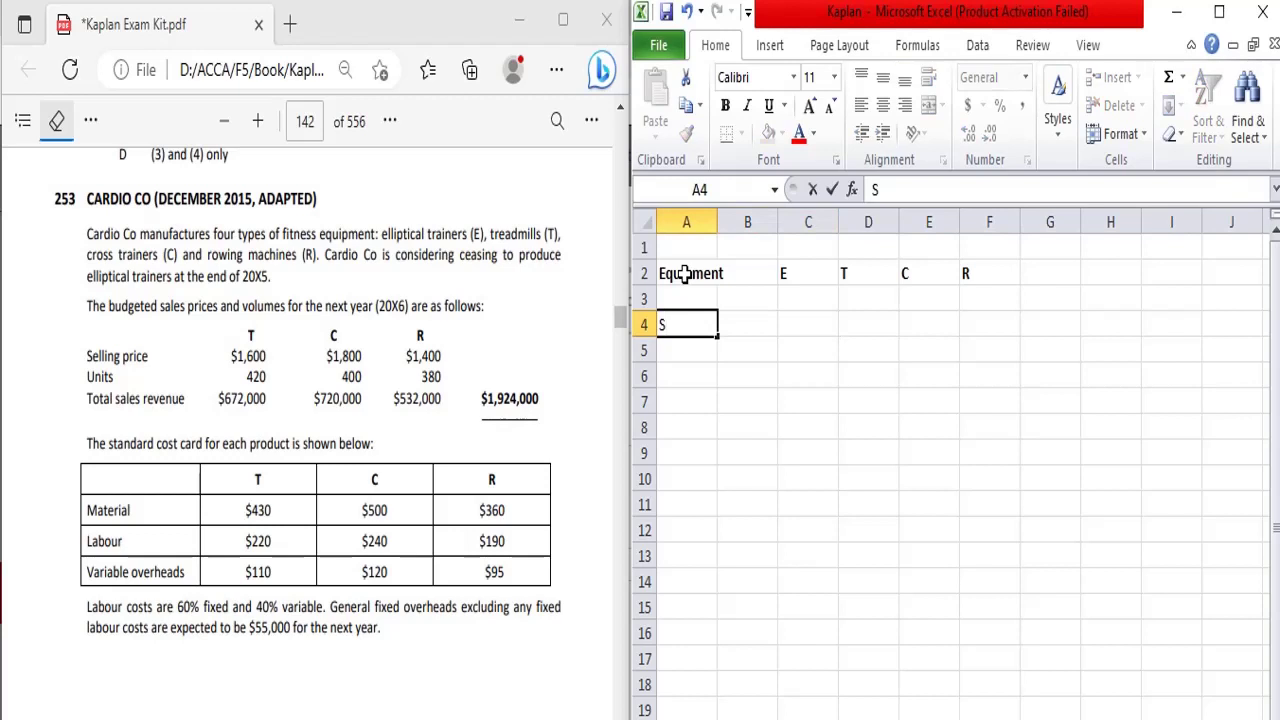
{"action": "key", "text": "BackSpace"}
{"action": "type", "text": "UNIT"}
{"action": "key", "text": "Return"}
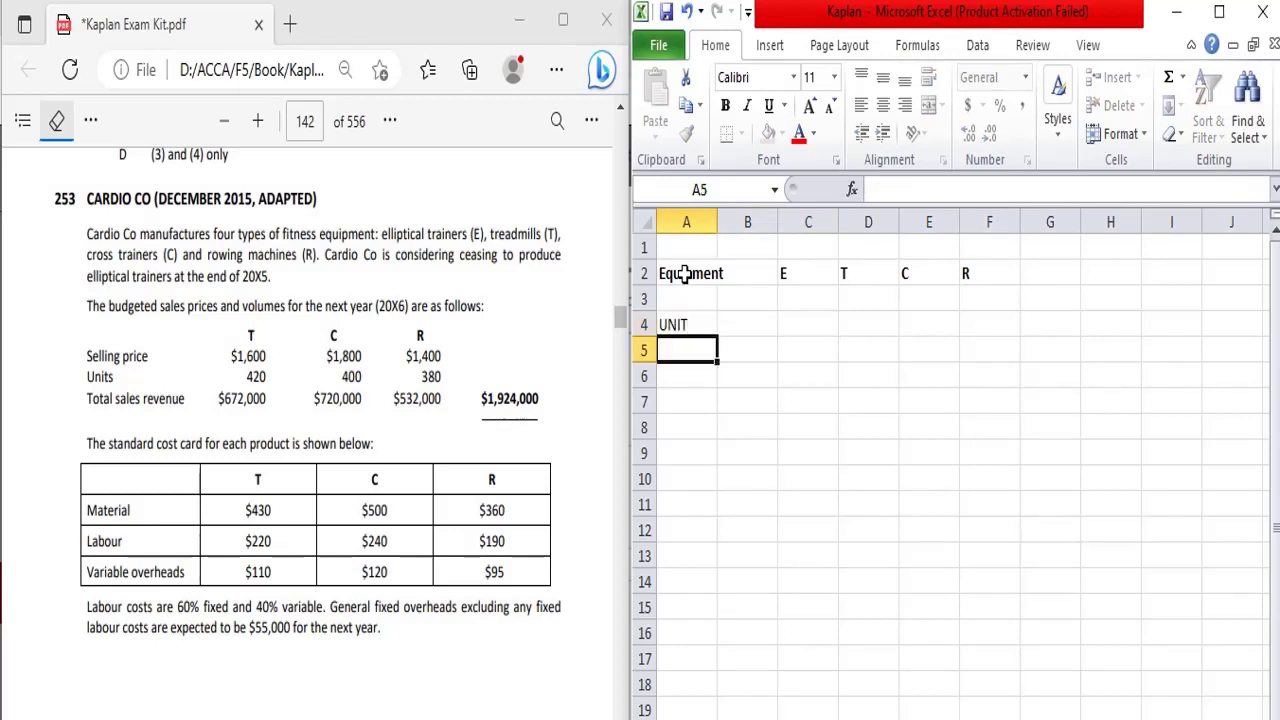
{"action": "type", "text": "SP"}
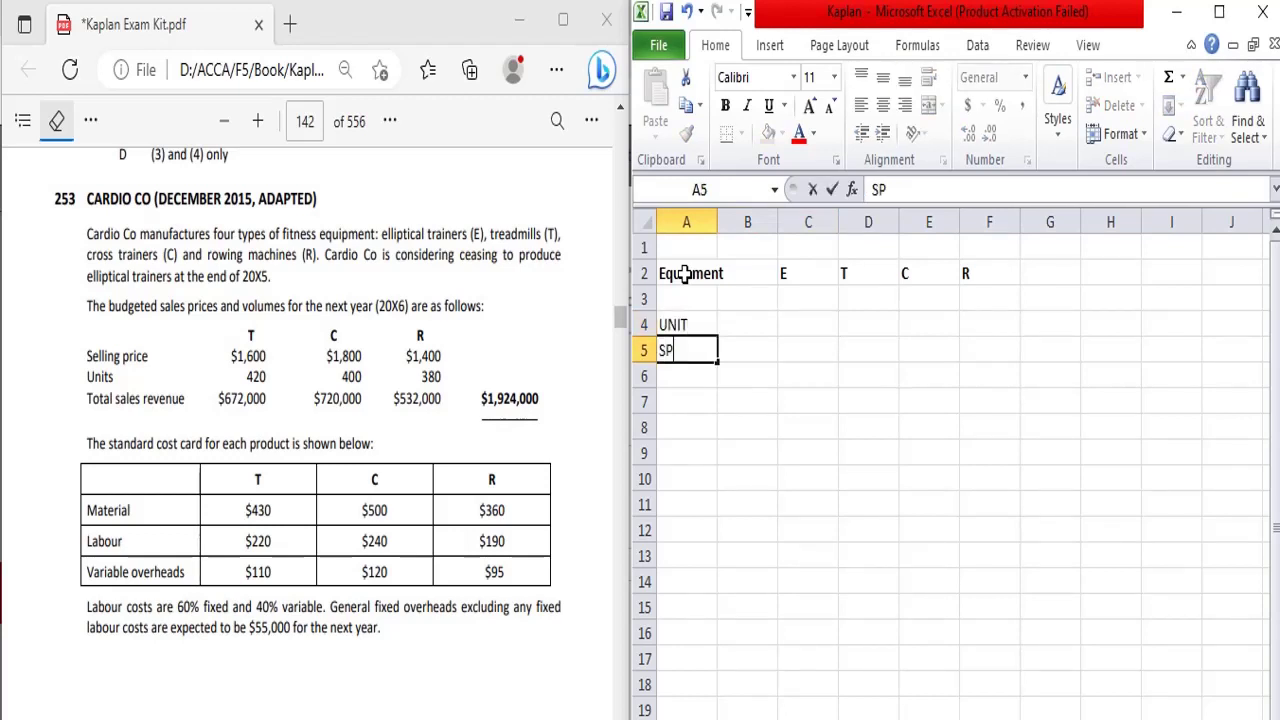
{"action": "key", "text": "Return"}
{"action": "type", "text": "T"}
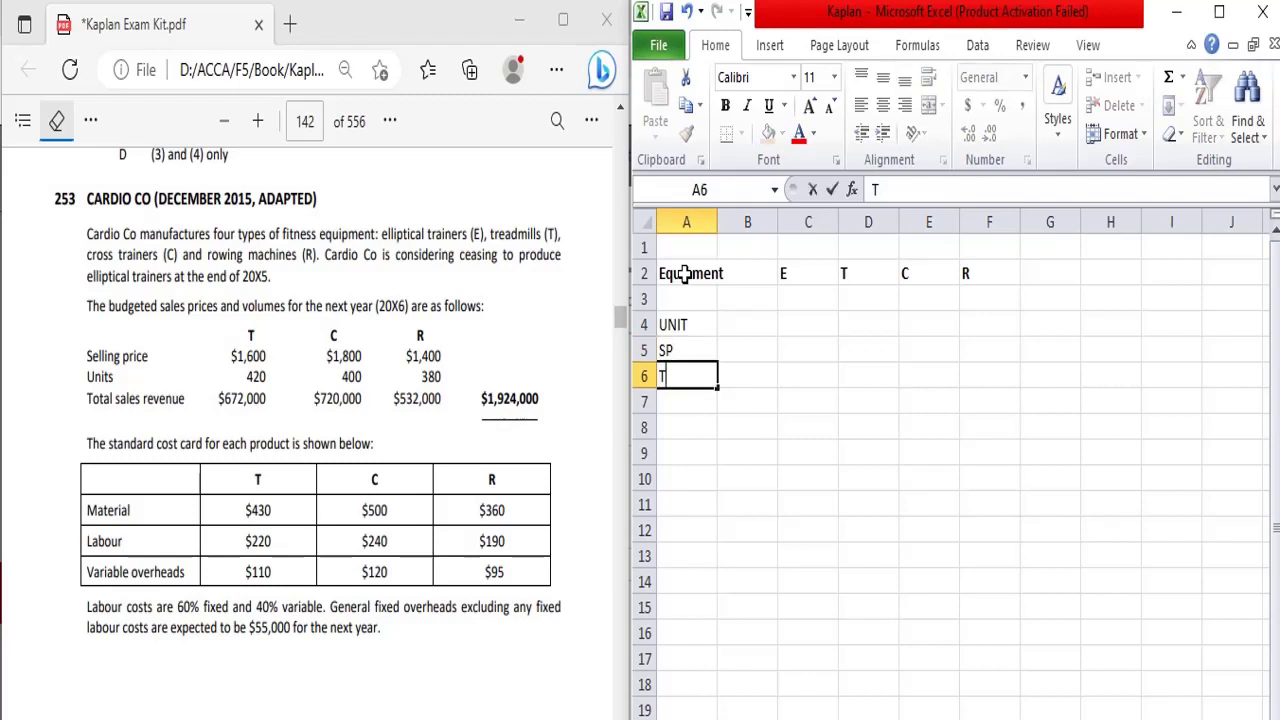
{"action": "type", "text": "OTAL SALES"}
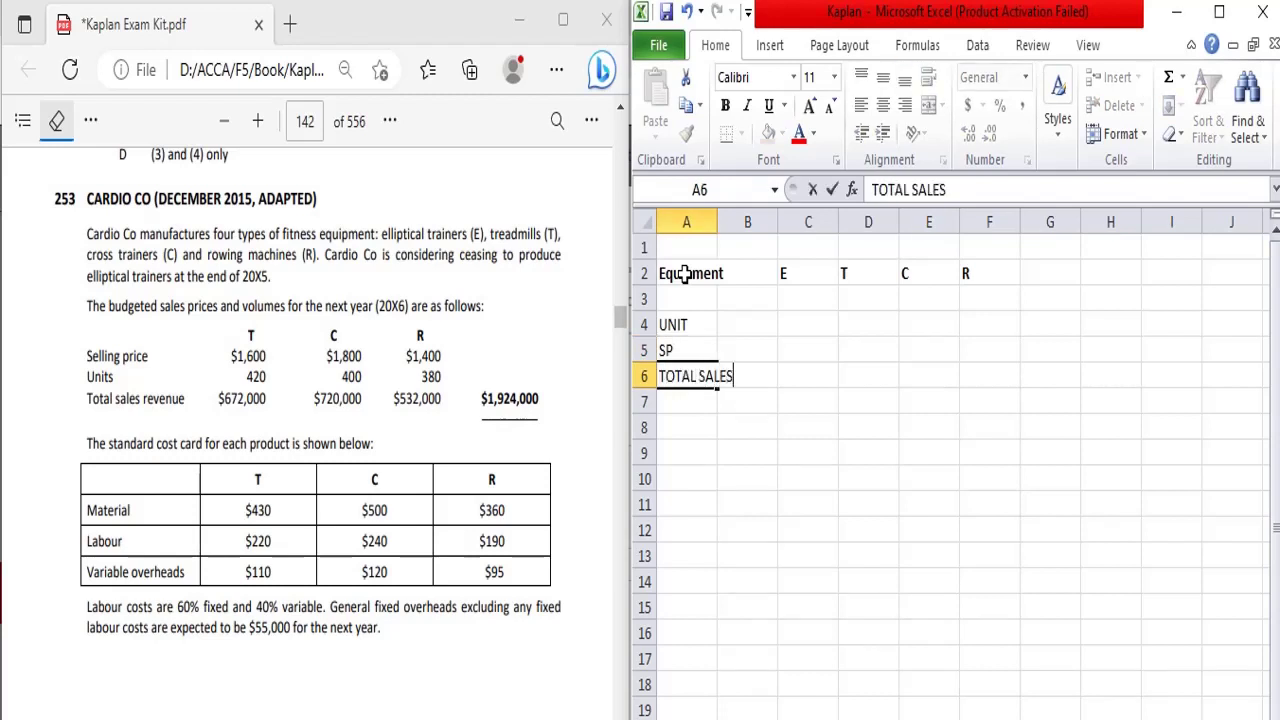
{"action": "key", "text": "Return"}
- Enter 420 in cell C4 of the UNIT row
{"action": "key", "text": "Up"}
{"action": "key", "text": "Up"}
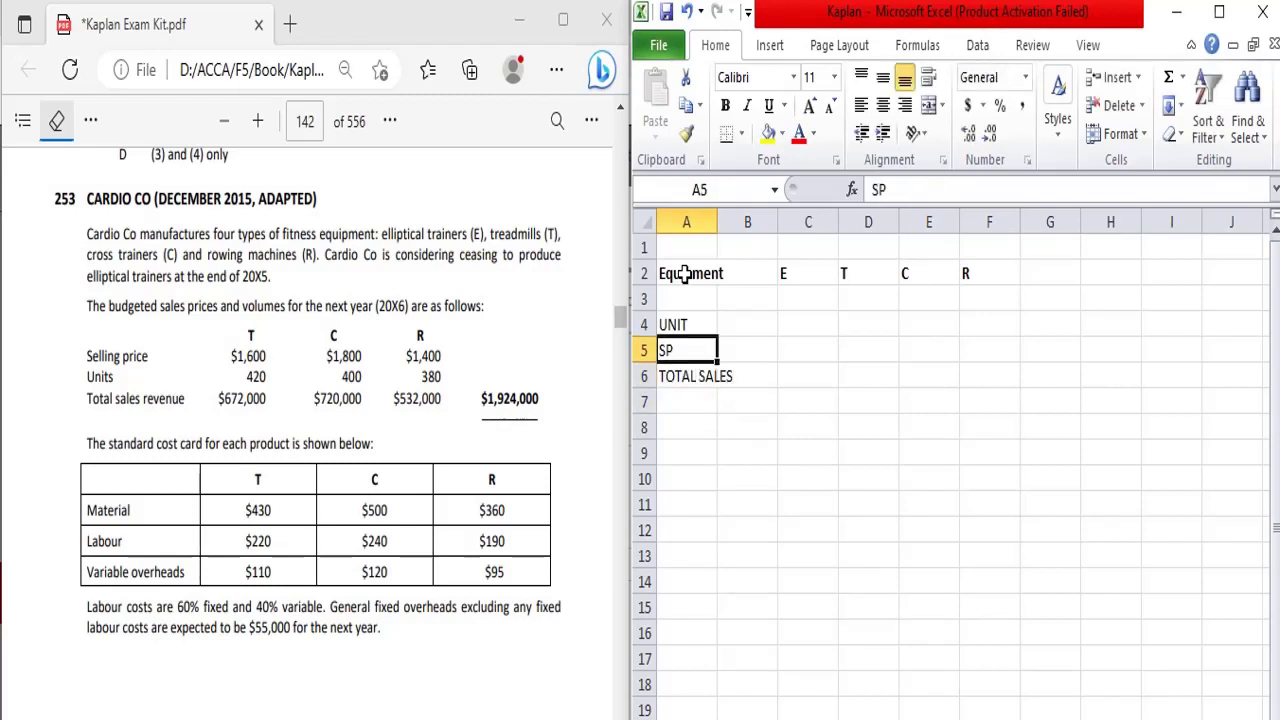
{"action": "key", "text": "Up"}
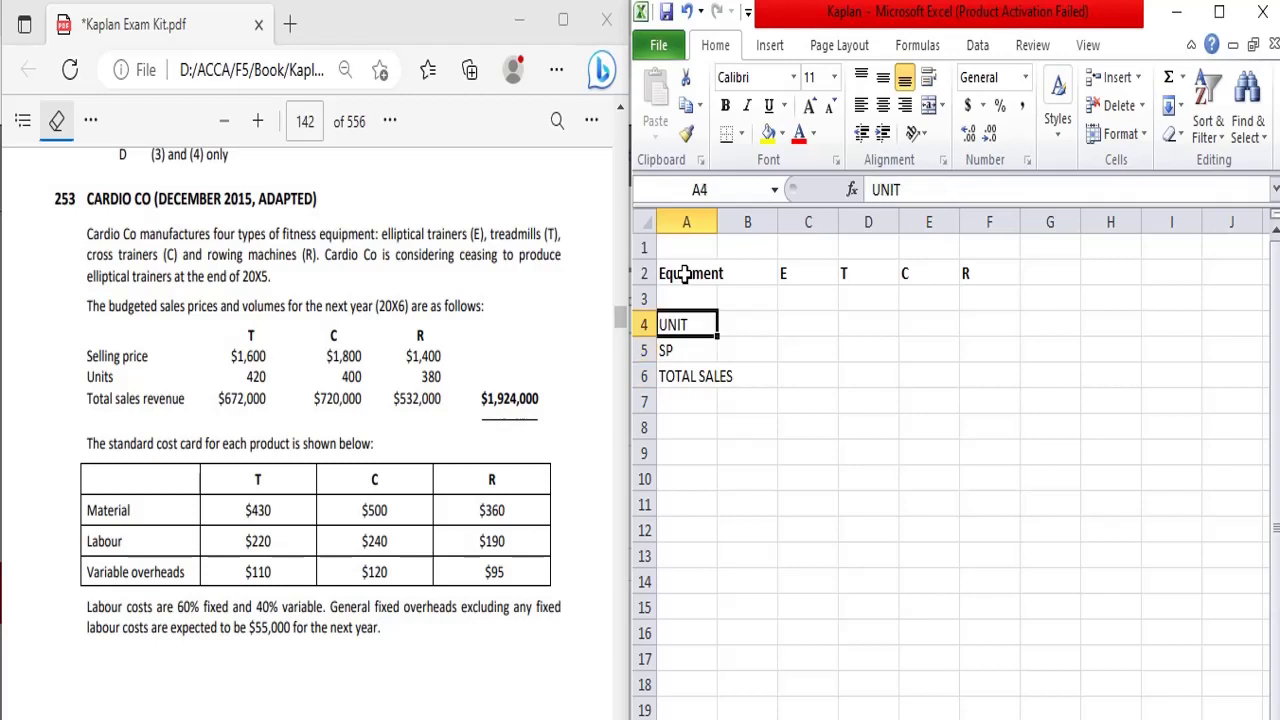
{"action": "key", "text": "Right"}
{"action": "key", "text": "Right"}
{"action": "type", "text": "420"}
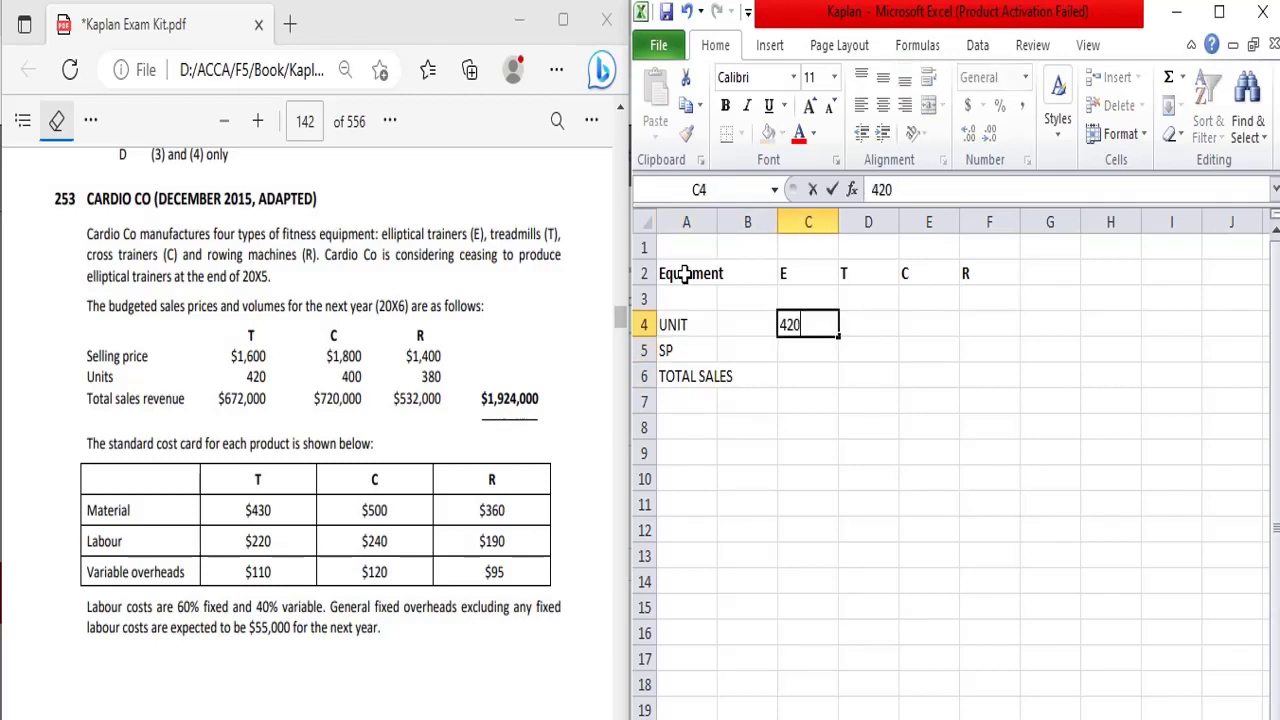
{"action": "key", "text": "Return"}
- Move the unit quantity from cell C4 to cell D4 under product T
{"action": "key", "text": "Up"}
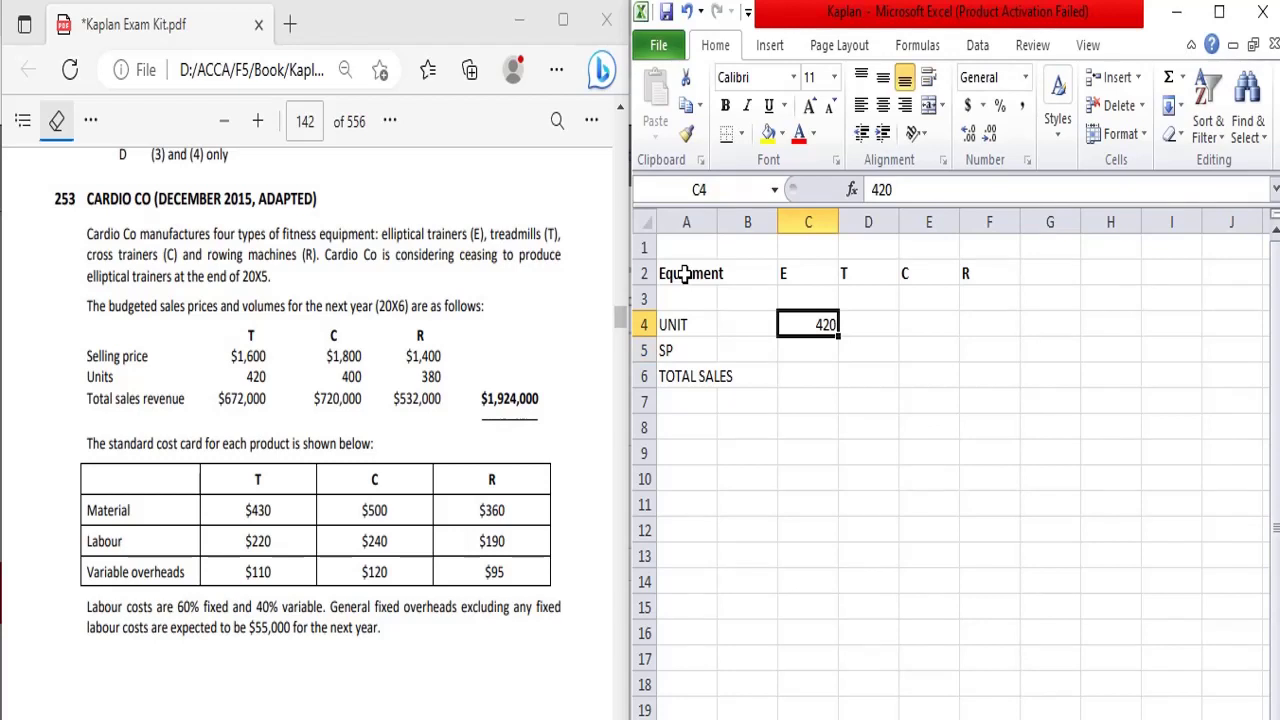
{"action": "key", "text": "ctrl+x"}
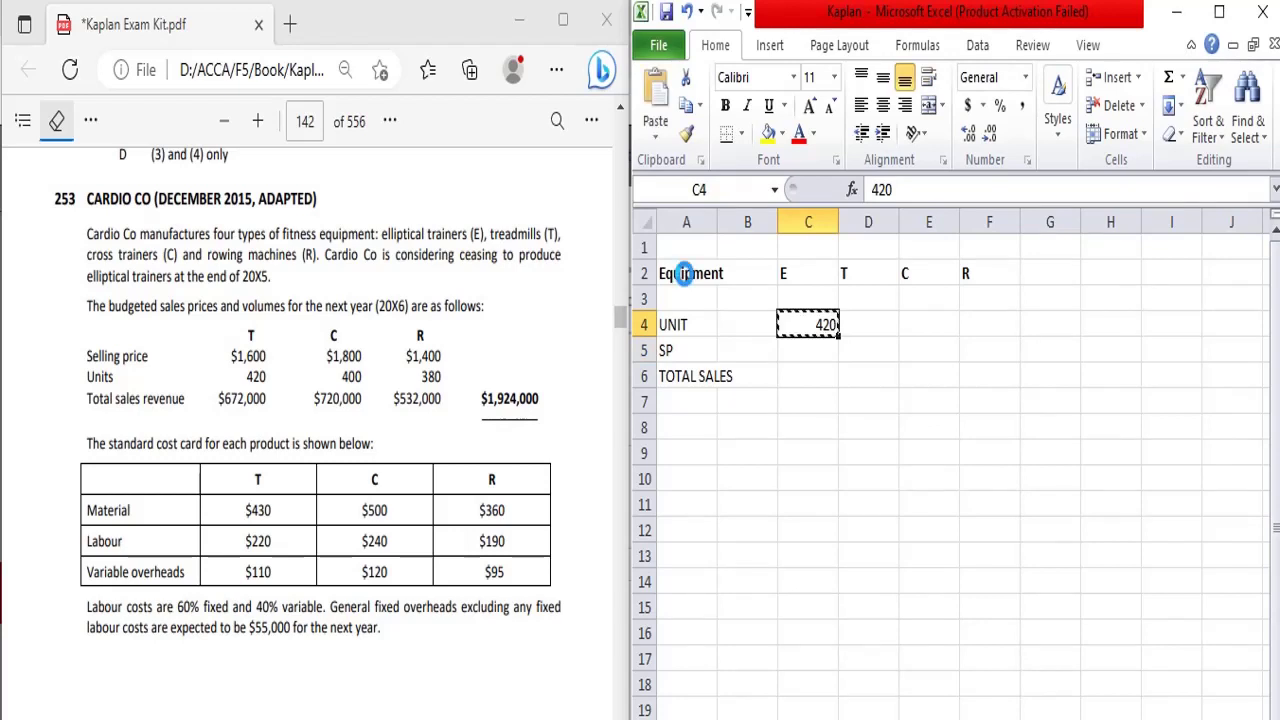
{"action": "key", "text": "Right"}
{"action": "key", "text": "ctrl+v"}
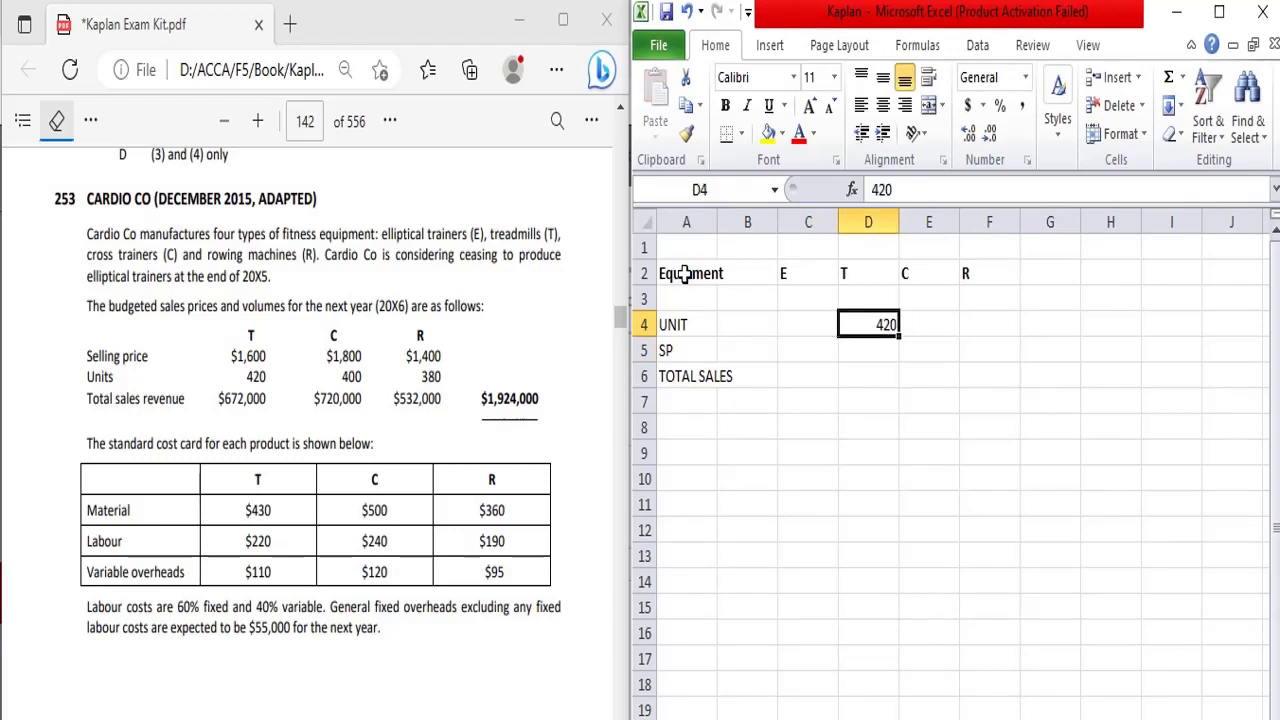
- Enter product T's selling price of $1600 in cell D5
{"action": "key", "text": "Down"}
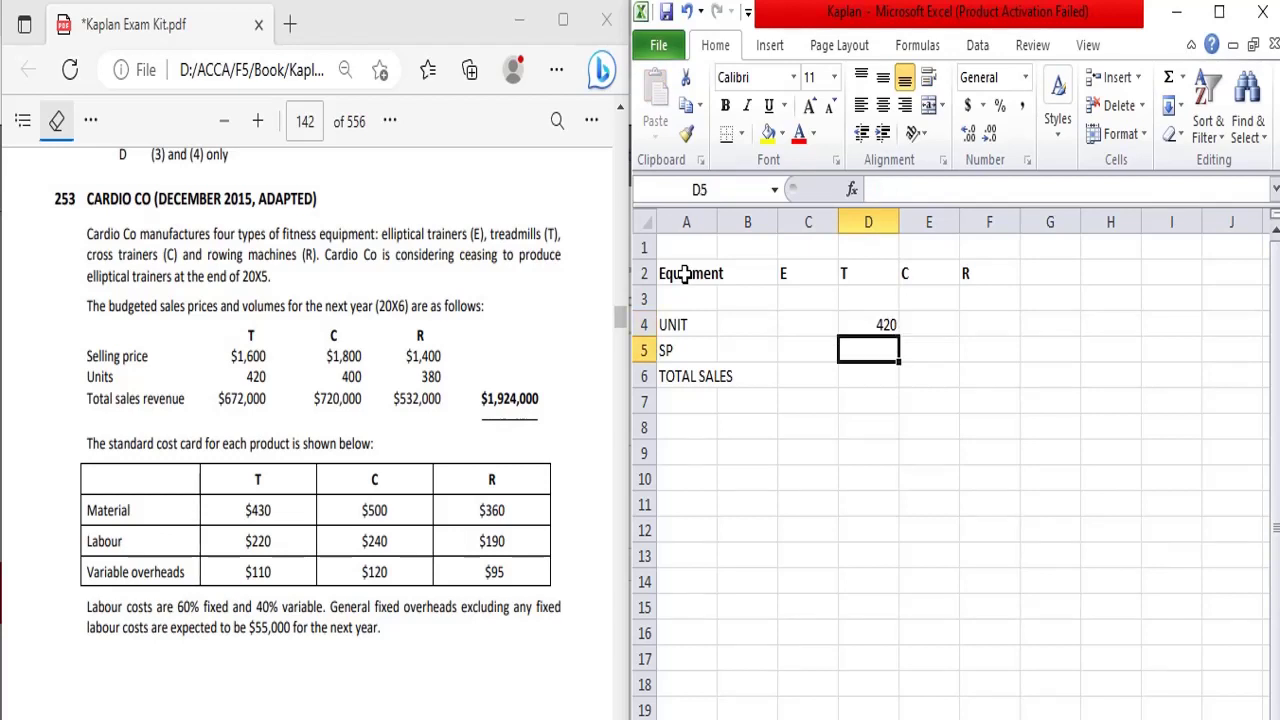
{"action": "type", "text": "$1600"}
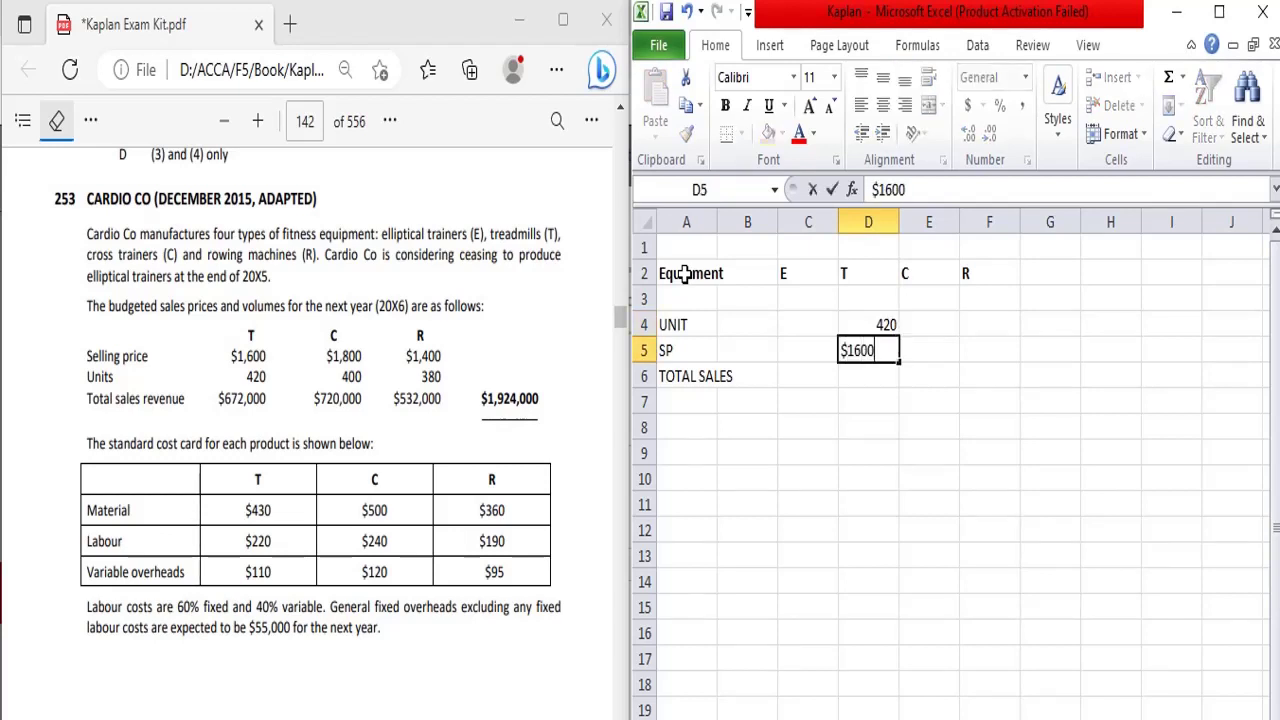
{"action": "key", "text": "Return"}
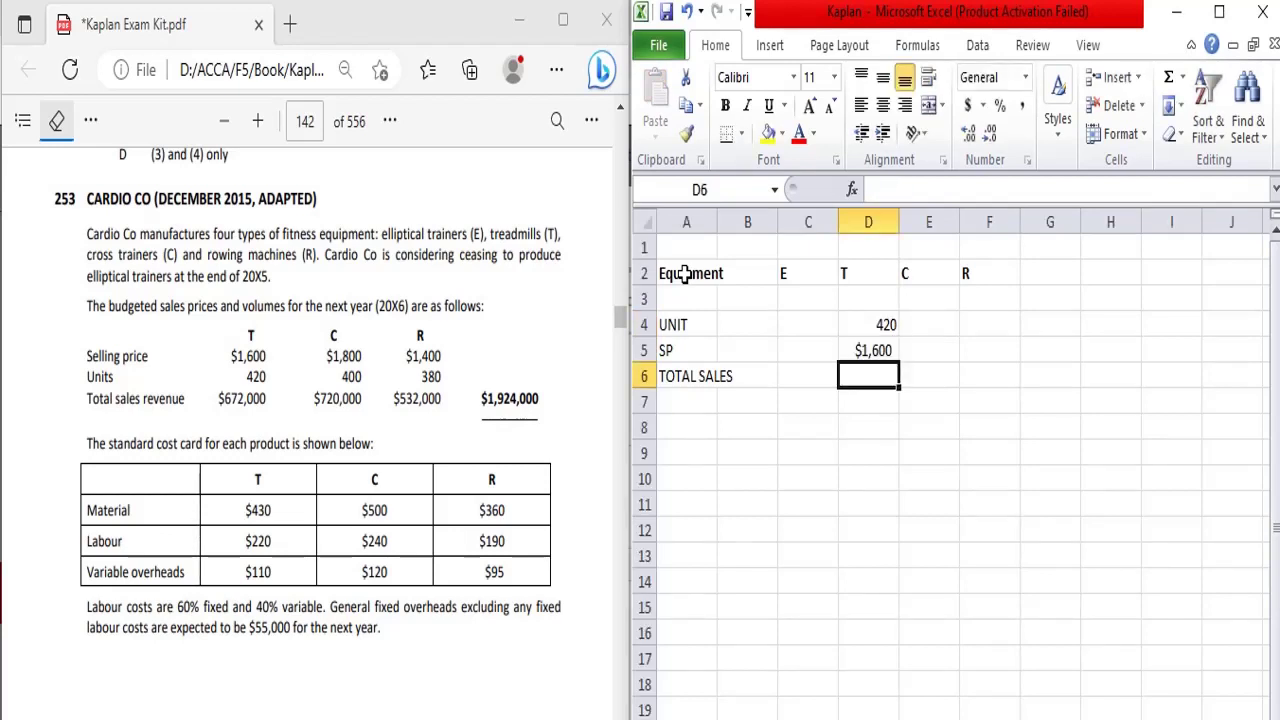
- Calculate product T's total sales in cell D6 with the formula =D4*D5
{"action": "type", "text": "="}
{"action": "key", "text": "Up"}
{"action": "key", "text": "Up"}
{"action": "type", "text": "*"}
{"action": "key", "text": "Up"}
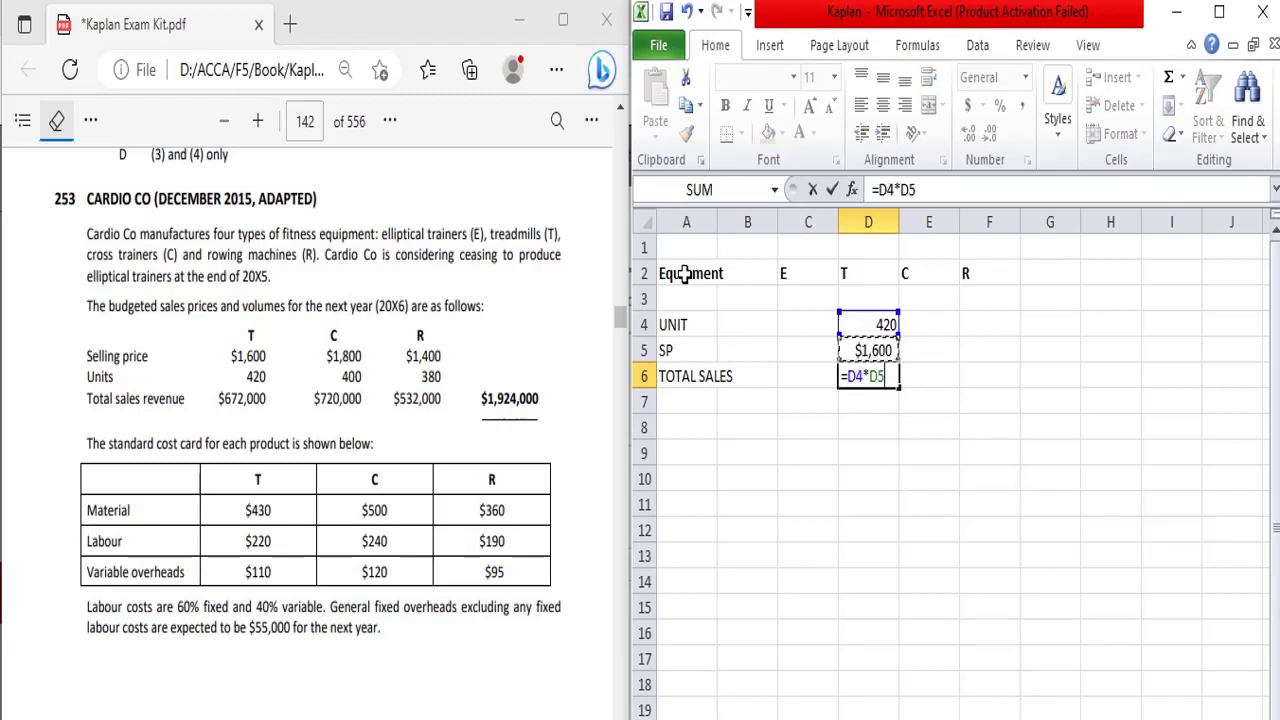
{"action": "key", "text": "Return"}
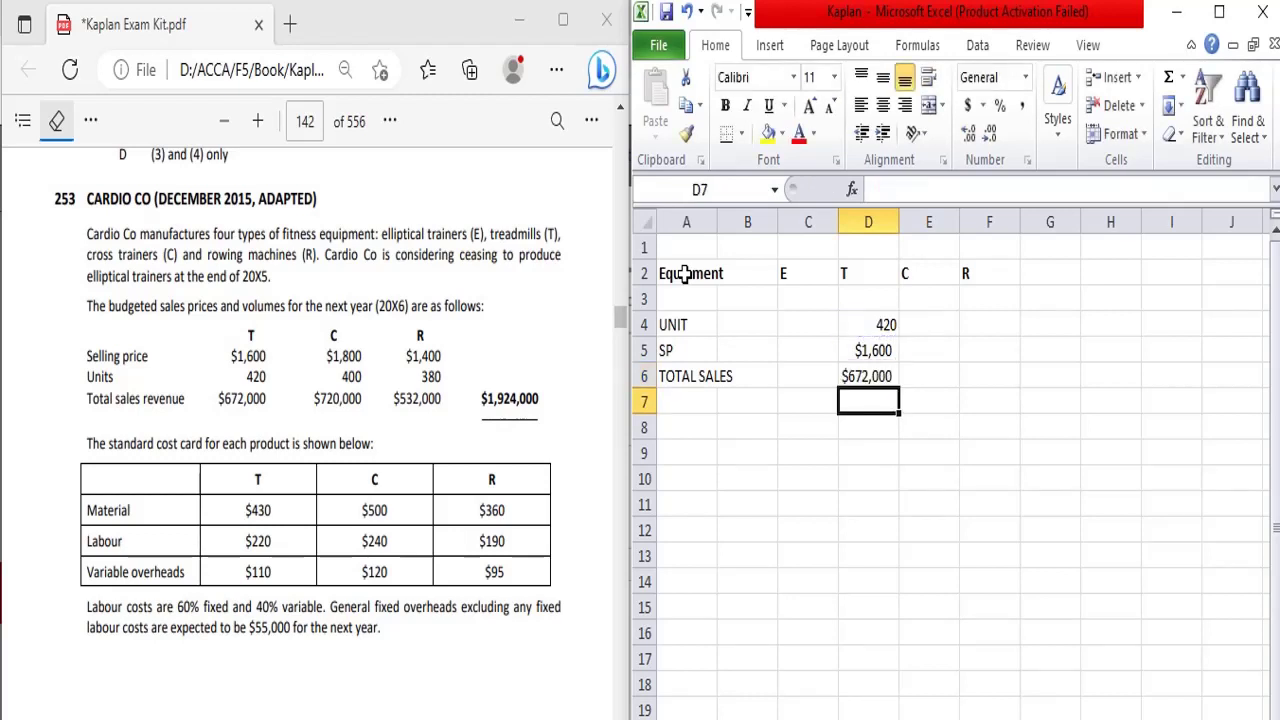
- Enter product C's 400 units in cell E4 and its selling price of $1800 in cell E5
{"action": "key", "text": "Up"}
{"action": "key", "text": "Up"}
{"action": "key", "text": "Up"}
{"action": "key", "text": "Right"}
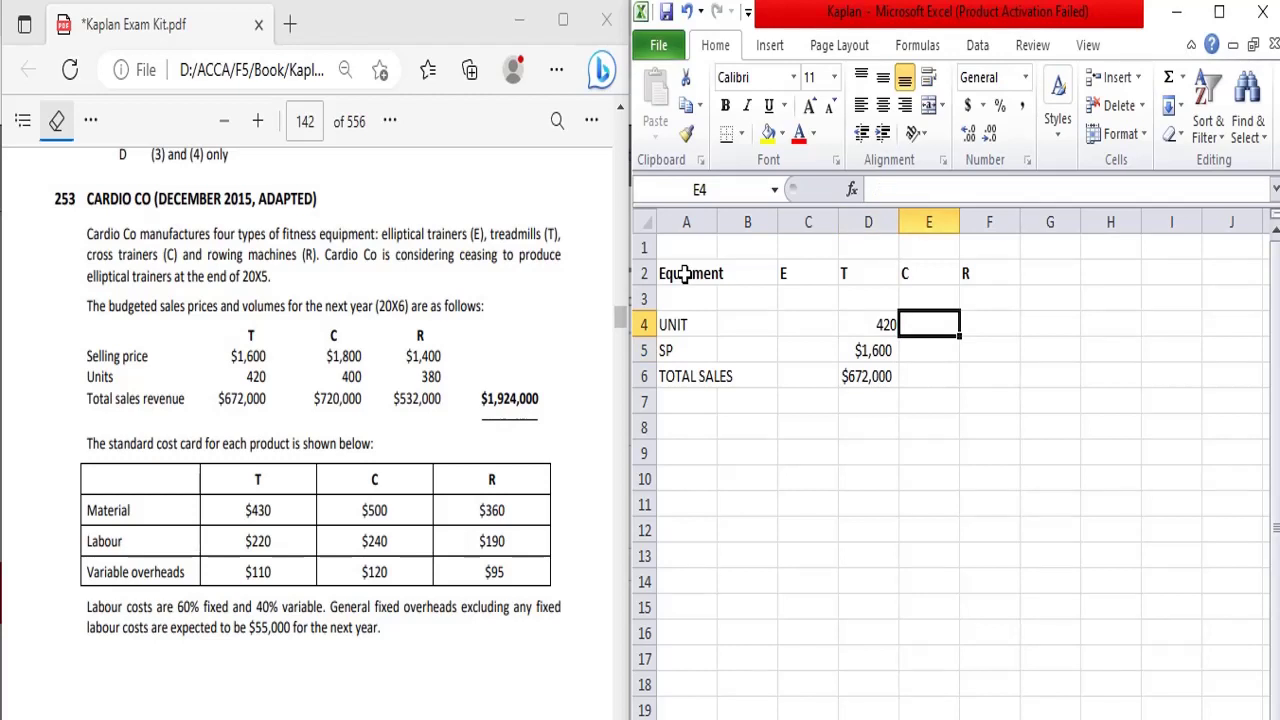
{"action": "type", "text": "400"}
{"action": "key", "text": "Return"}
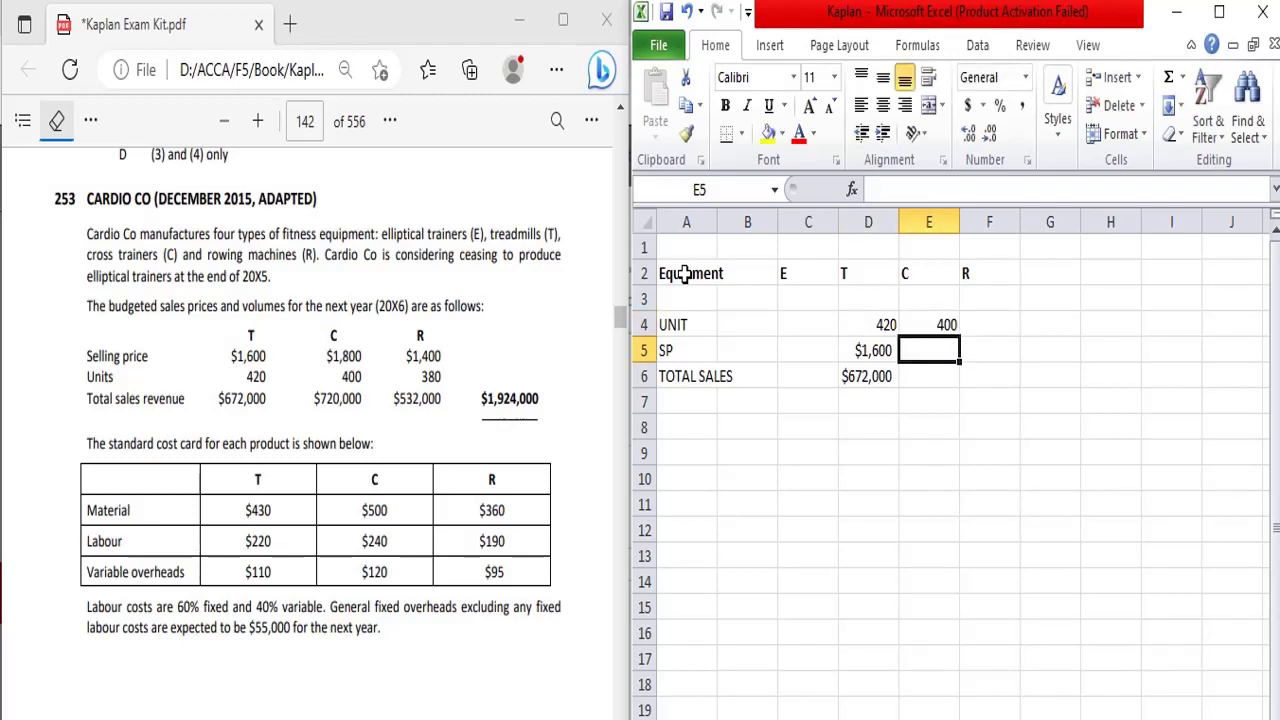
{"action": "type", "text": "$1800"}
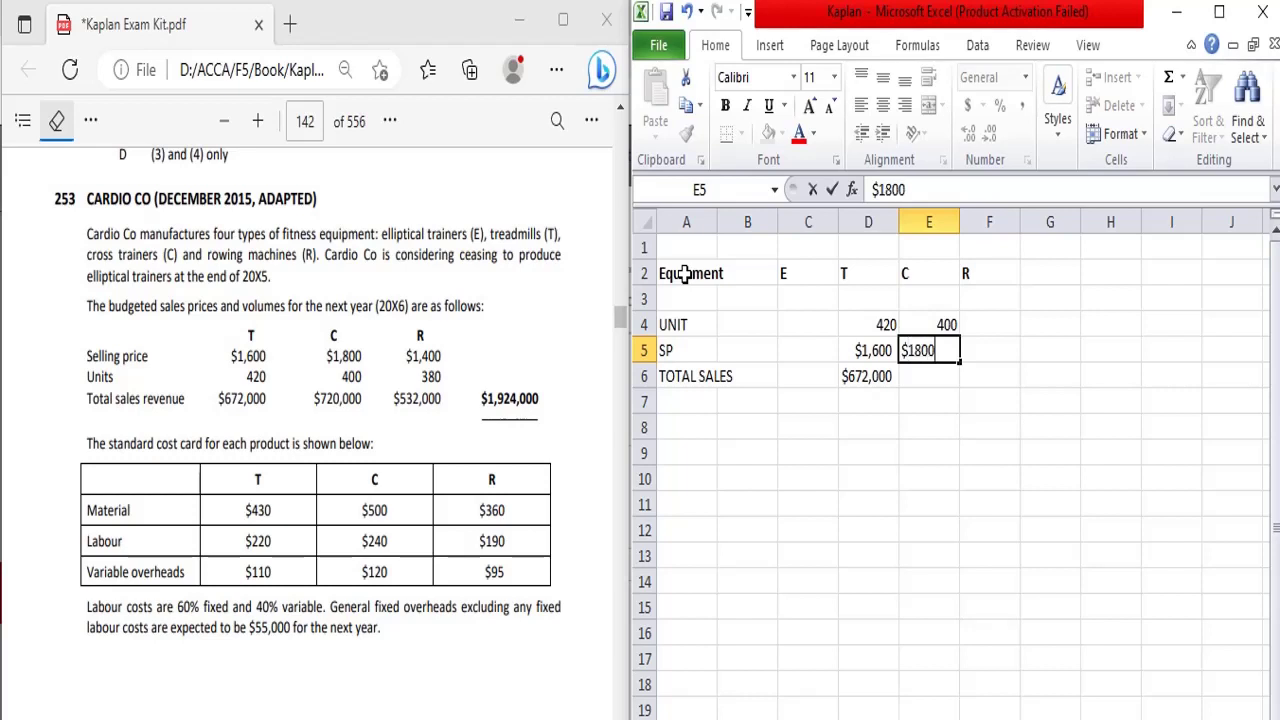
{"action": "key", "text": "Return"}
- Calculate product C's total sales in cell E6 with the formula =E4*E5
{"action": "type", "text": "="}
{"action": "key", "text": "Up"}
{"action": "key", "text": "Up"}
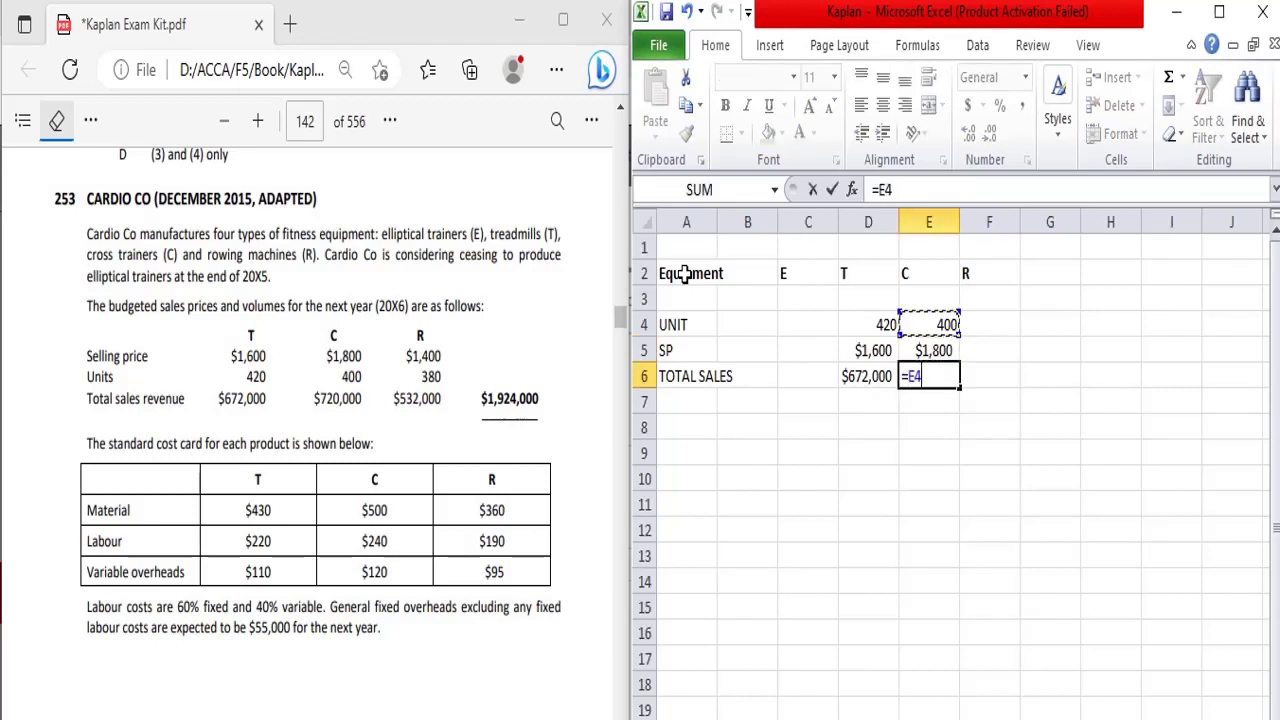
{"action": "type", "text": "*"}
{"action": "key", "text": "Up"}
{"action": "key", "text": "Return"}
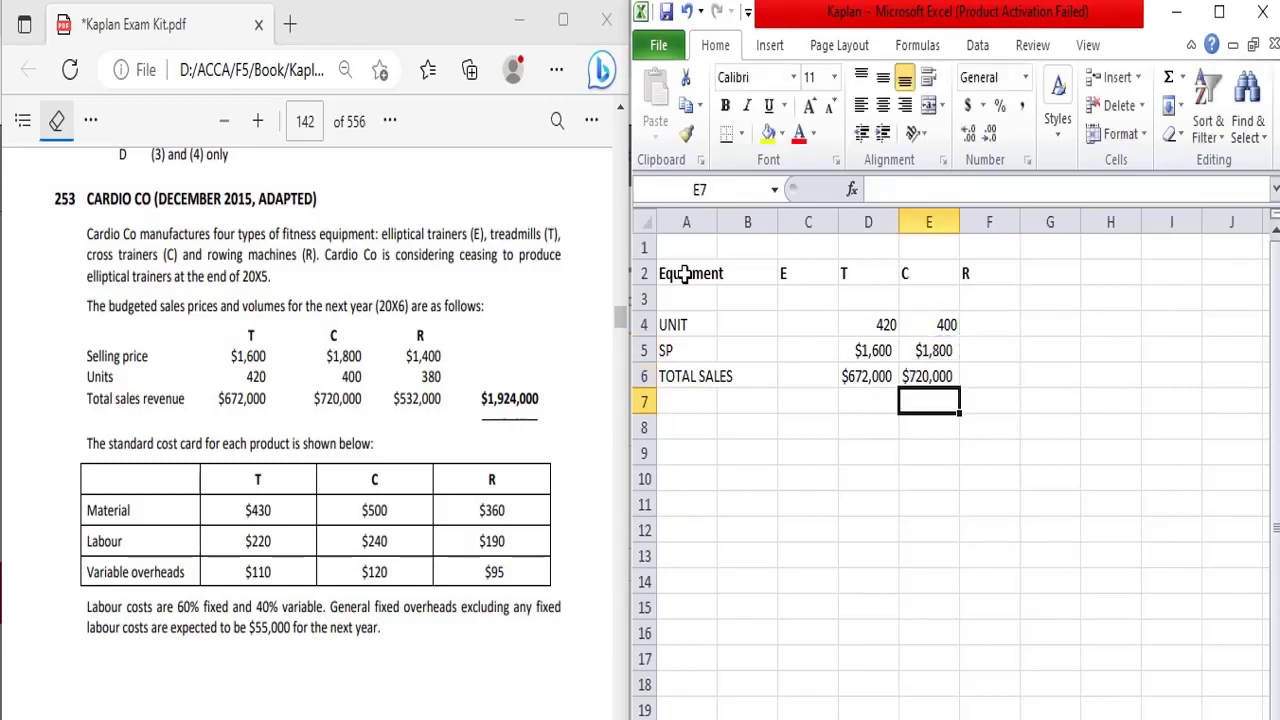
- Enter product R's 380 units in cell F4 and its selling price of $1,400 in cell F5
{"action": "key", "text": "Up"}
{"action": "key", "text": "Up"}
{"action": "key", "text": "Up"}
{"action": "key", "text": "Right"}
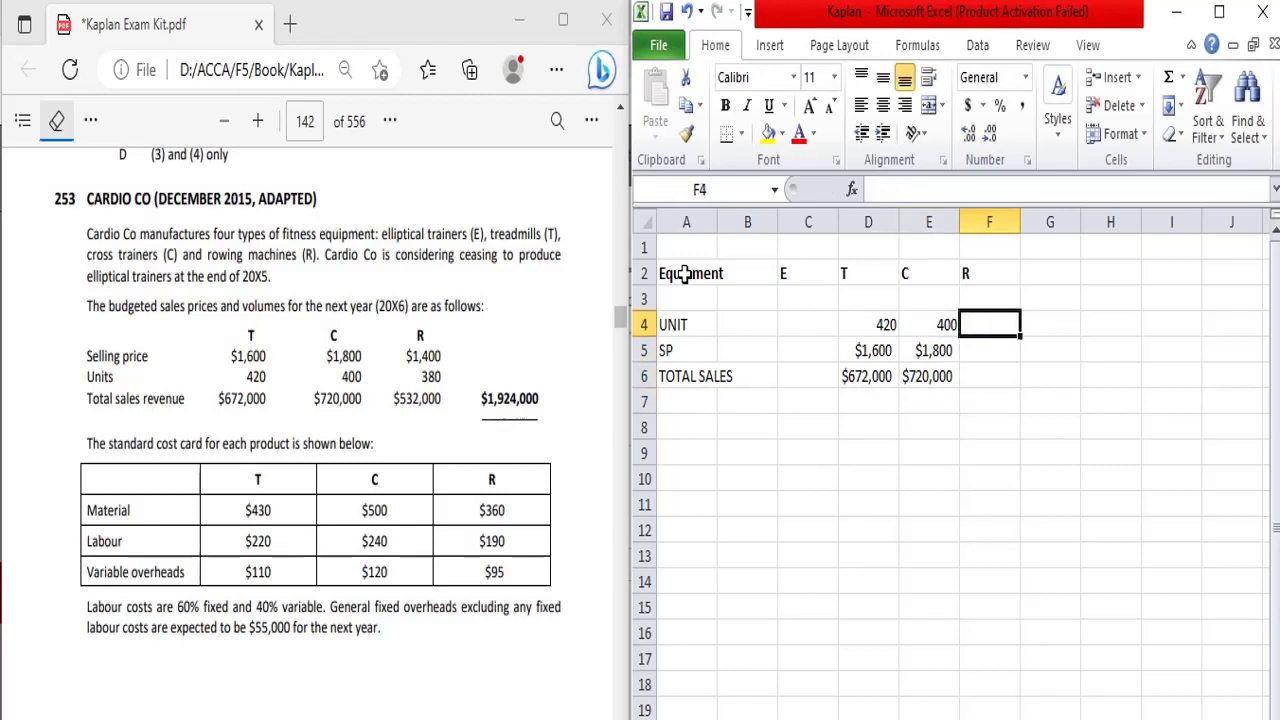
{"action": "type", "text": "380"}
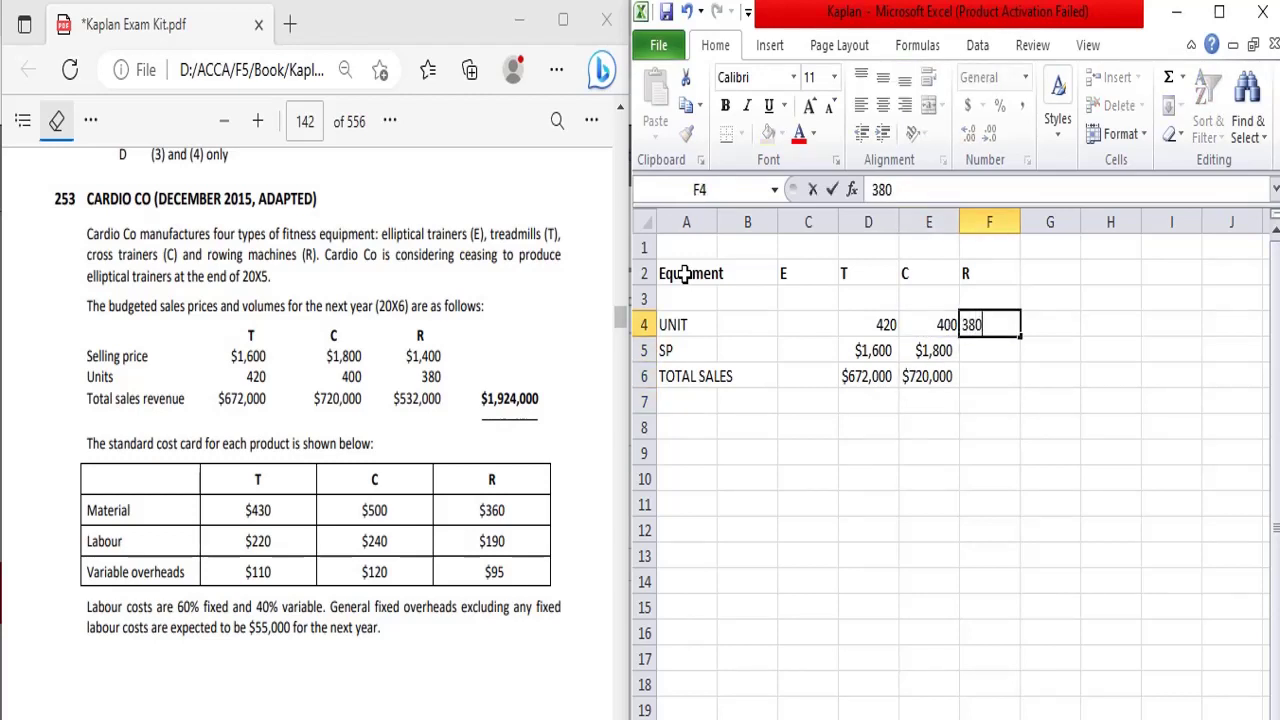
{"action": "key", "text": "Return"}
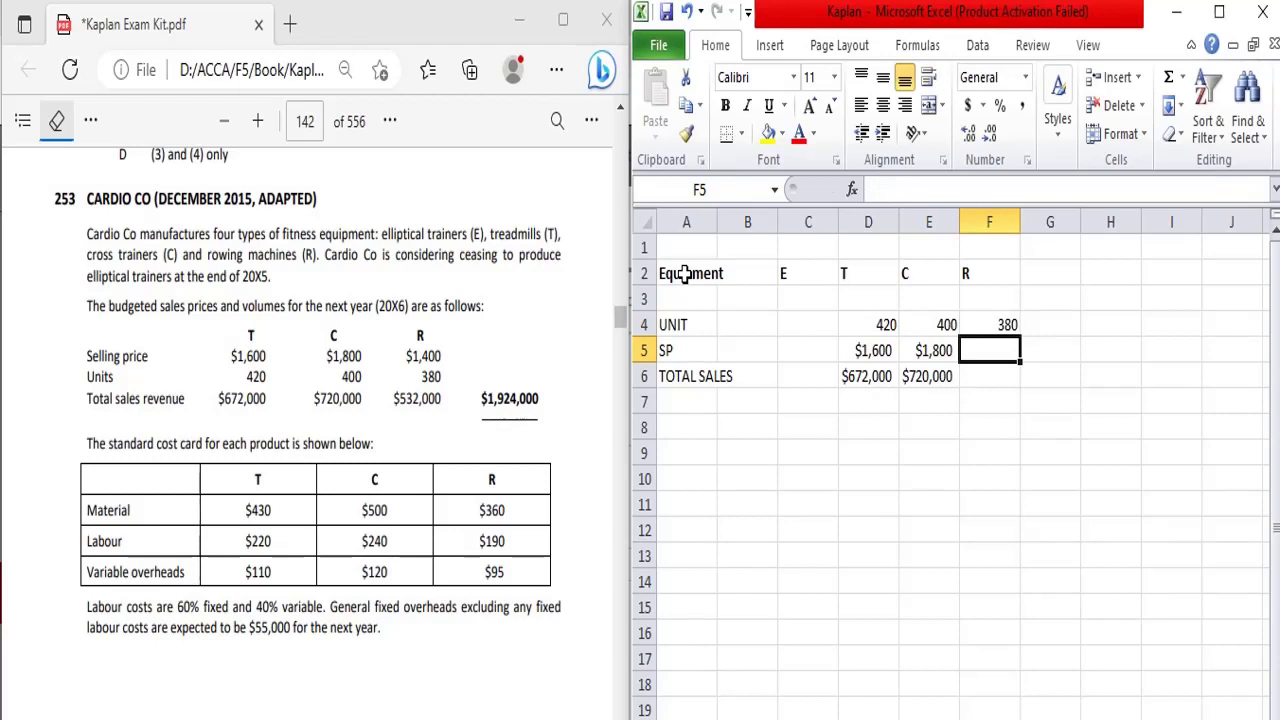
{"action": "type", "text": "$"}
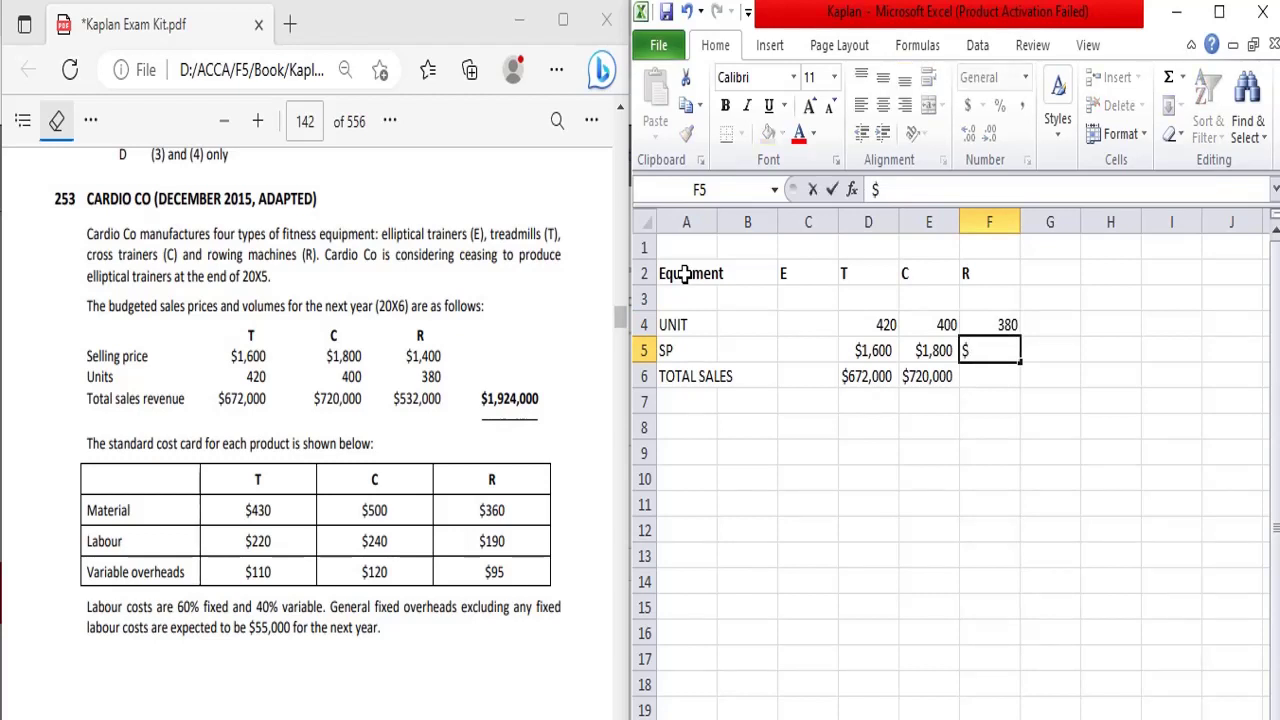
{"action": "type", "text": "1,400"}
{"action": "key", "text": "Return"}
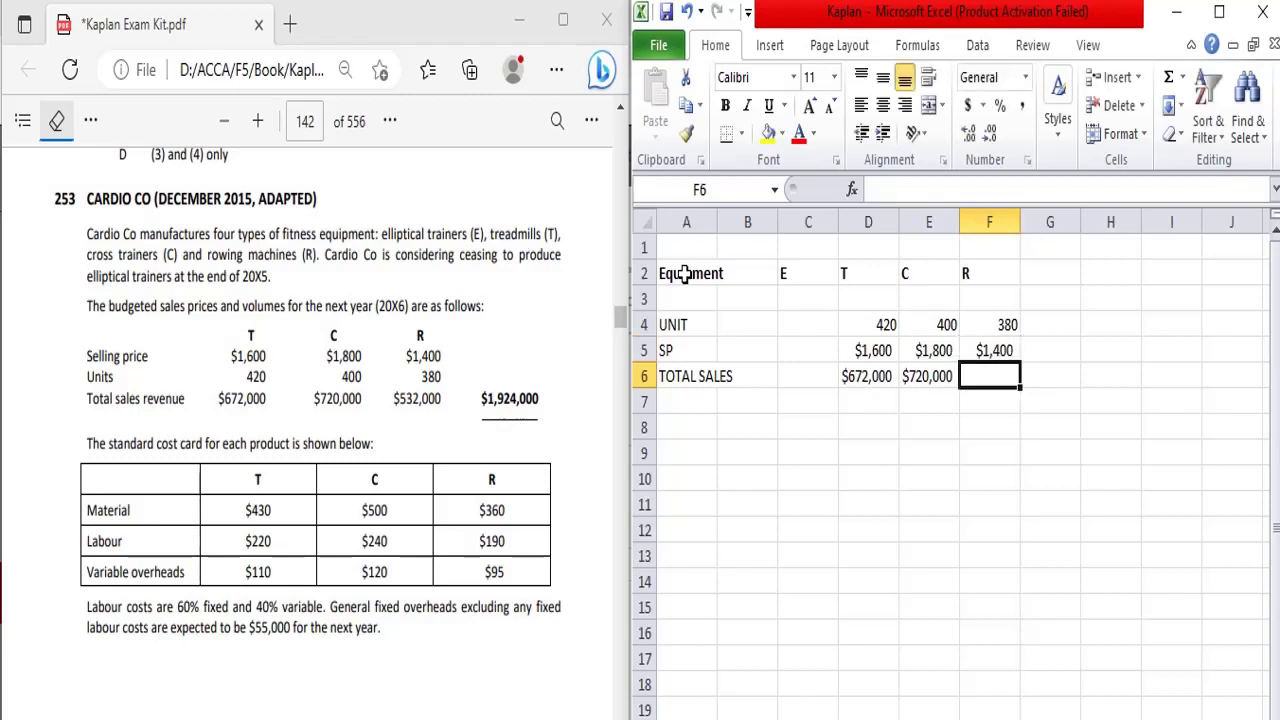
- Calculate product R's total sales in cell F6 with the formula =F4*F5
{"action": "type", "text": "="}
{"action": "key", "text": "Up"}
{"action": "key", "text": "Up"}
{"action": "type", "text": "*"}
{"action": "key", "text": "Up"}
{"action": "key", "text": "Return"}
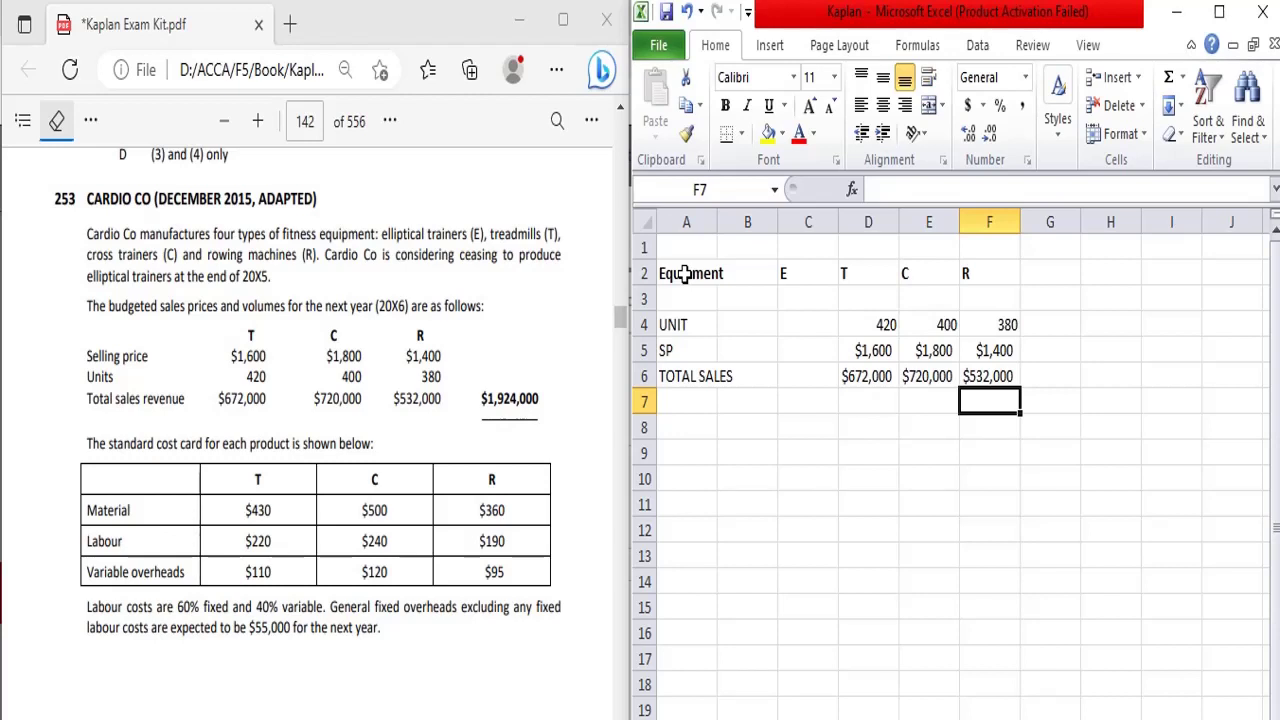
- Enter the row label DM in cell A8
{"action": "key", "text": "Down"}
{"action": "key", "text": "Left"}
{"action": "key", "text": "Left"}
{"action": "key", "text": "Left"}
{"action": "key", "text": "Left"}
{"action": "key", "text": "Left"}
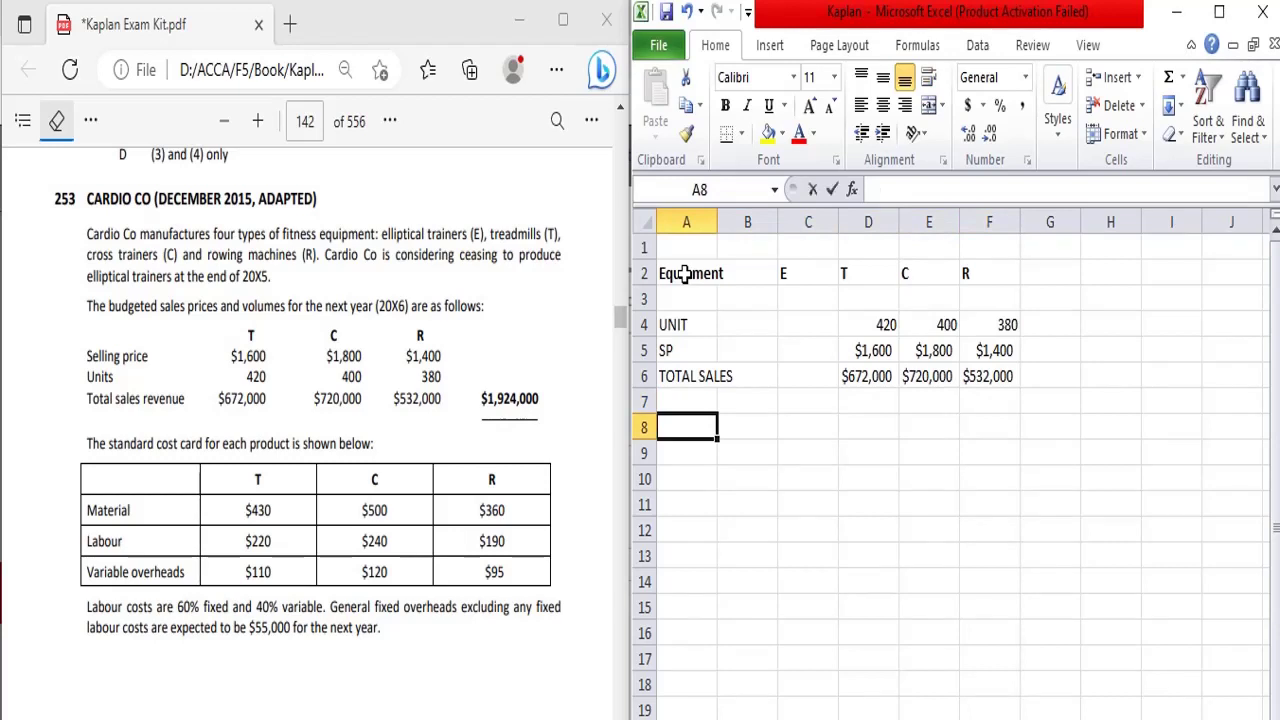
{"action": "type", "text": "DM"}
{"action": "key", "text": "Right"}
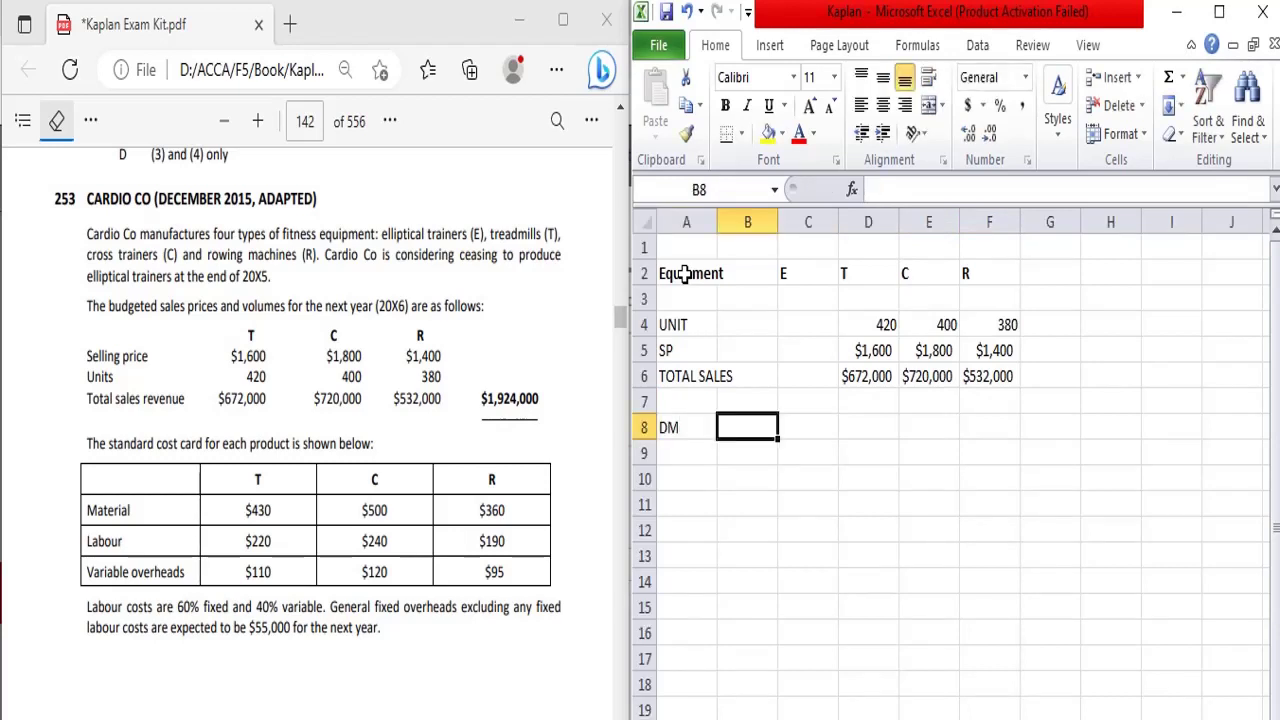
- Enter product T's material cost of $430 in cell D8
{"action": "key", "text": "Right"}
{"action": "key", "text": "Right"}
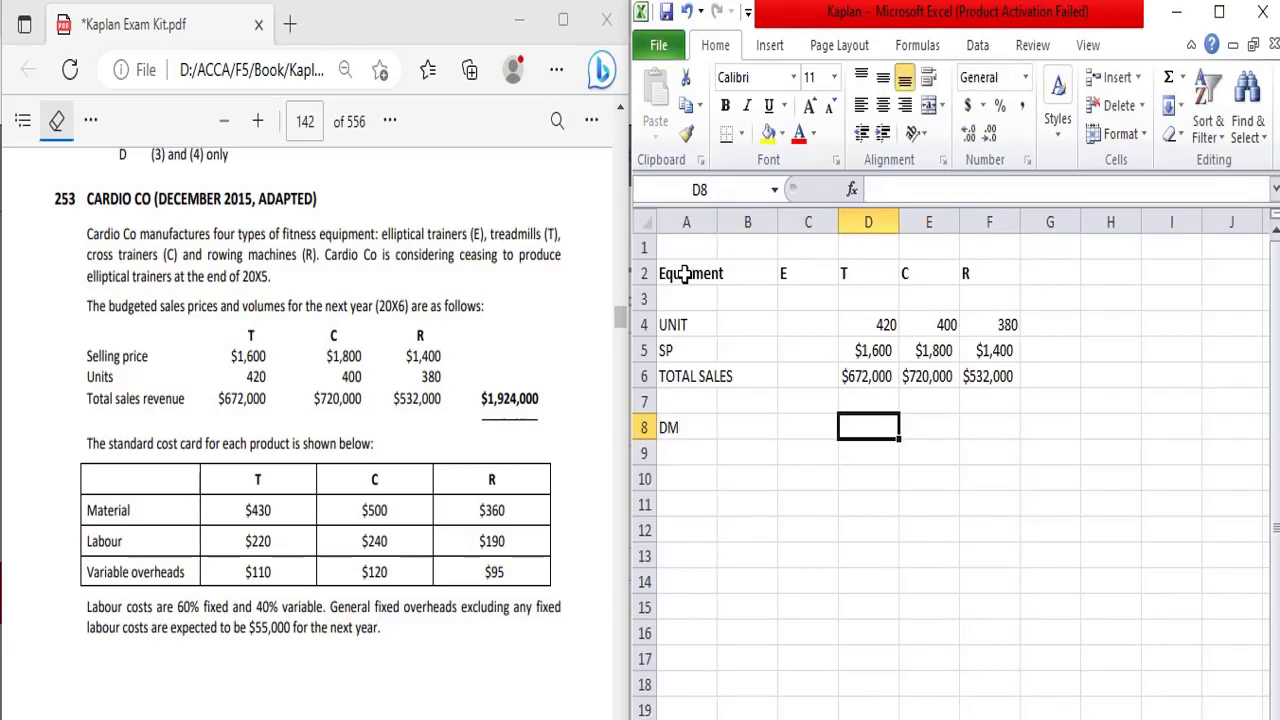
{"action": "type", "text": "$430"}
{"action": "key", "text": "Return"}
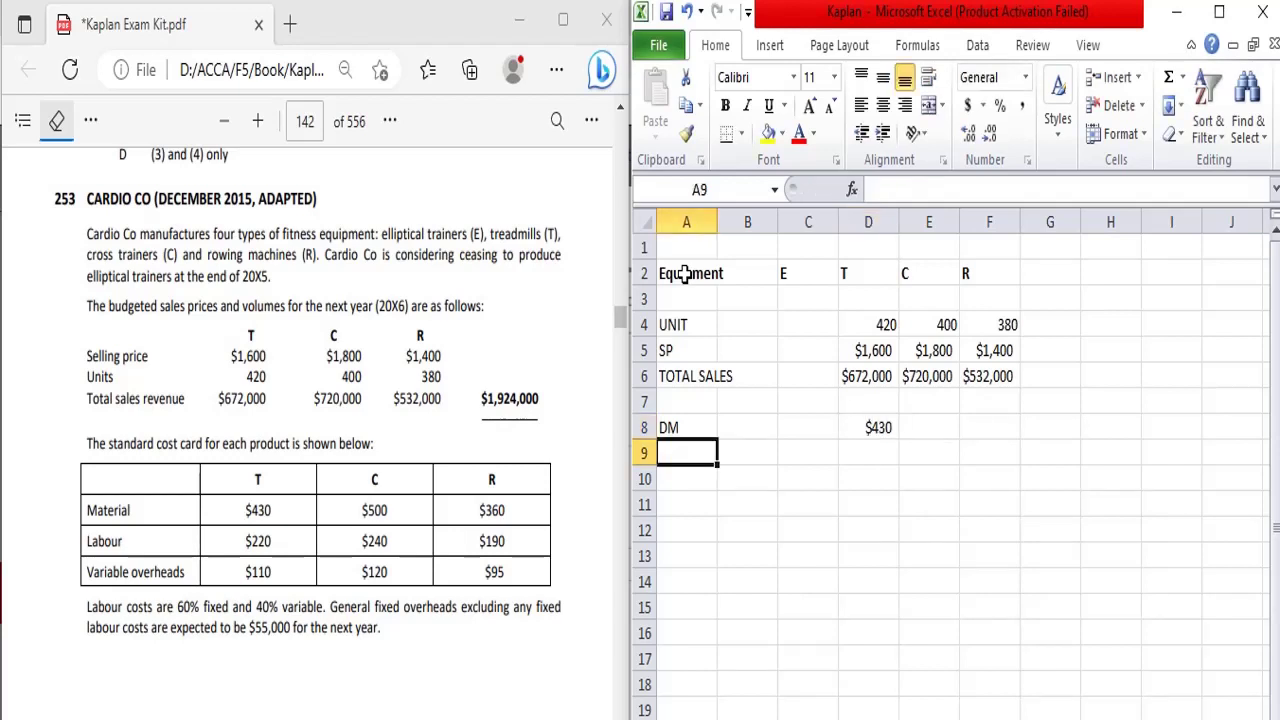
- Copy product T's material cost in cell D8 across the range D8:F11
{"action": "key", "text": "Up"}
{"action": "key", "text": "Right"}
{"action": "key", "text": "Right"}
{"action": "key", "text": "Right"}
{"action": "key", "text": "Right"}
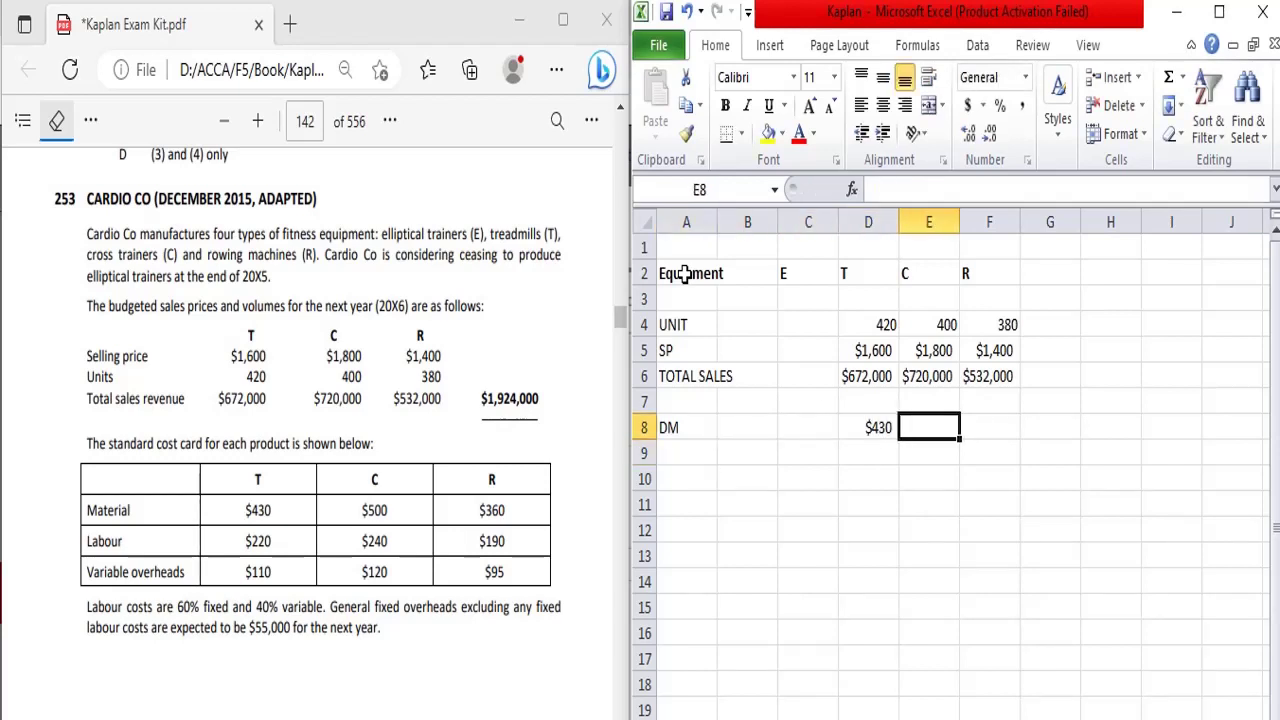
{"action": "key", "text": "Left"}
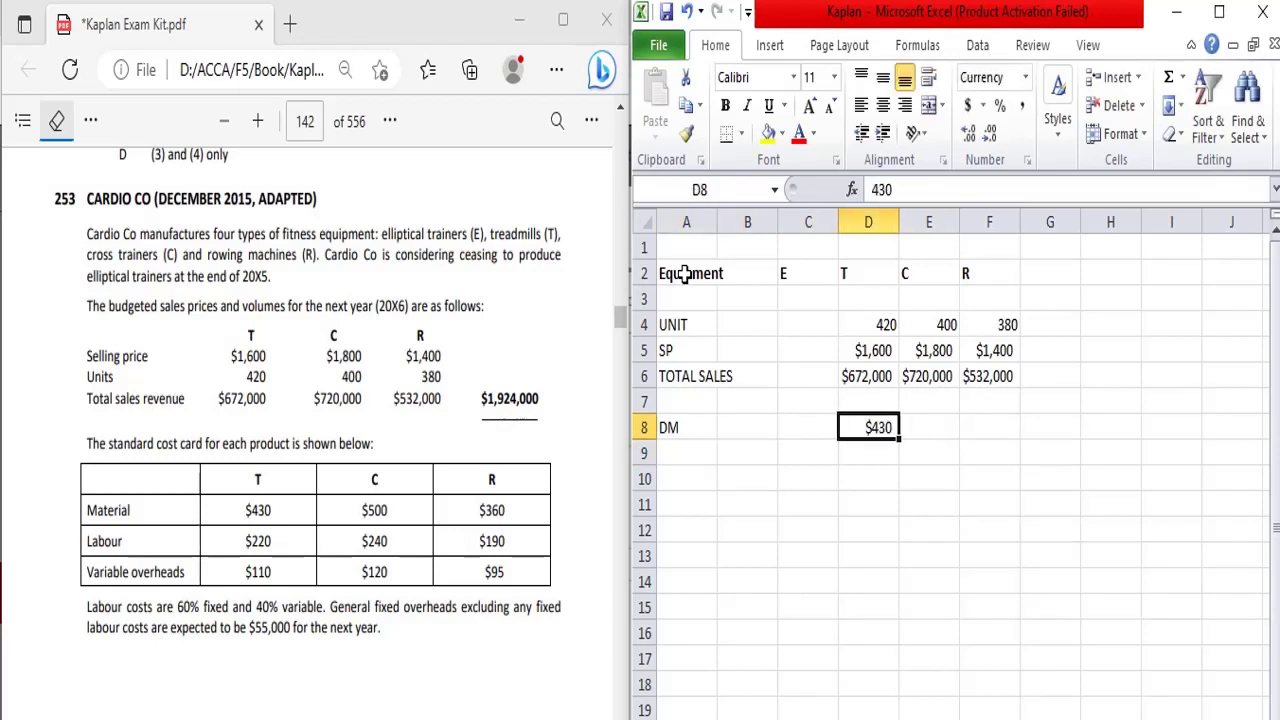
{"action": "key", "text": "ctrl+c"}
{"action": "key", "text": "shift+Right"}
{"action": "key", "text": "shift+Right"}
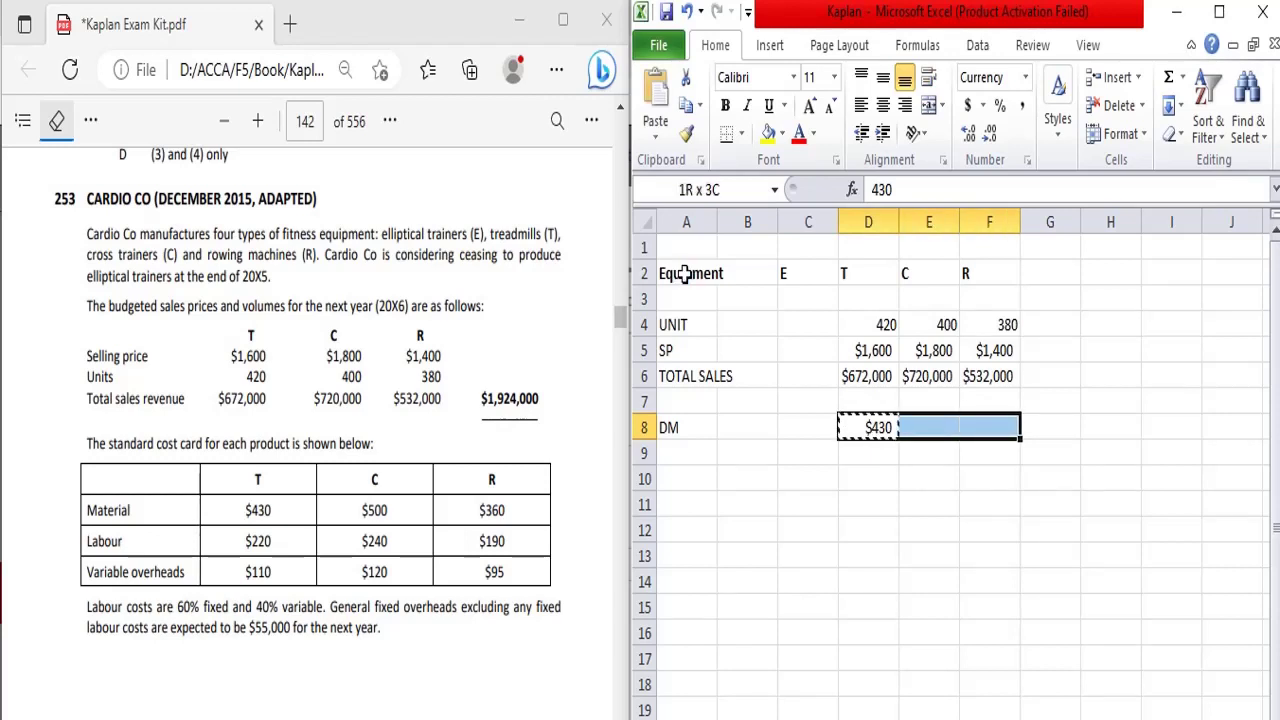
{"action": "key", "text": "shift+Down"}
{"action": "key", "text": "shift+Down"}
{"action": "key", "text": "shift+Down"}
{"action": "key", "text": "ctrl+v"}
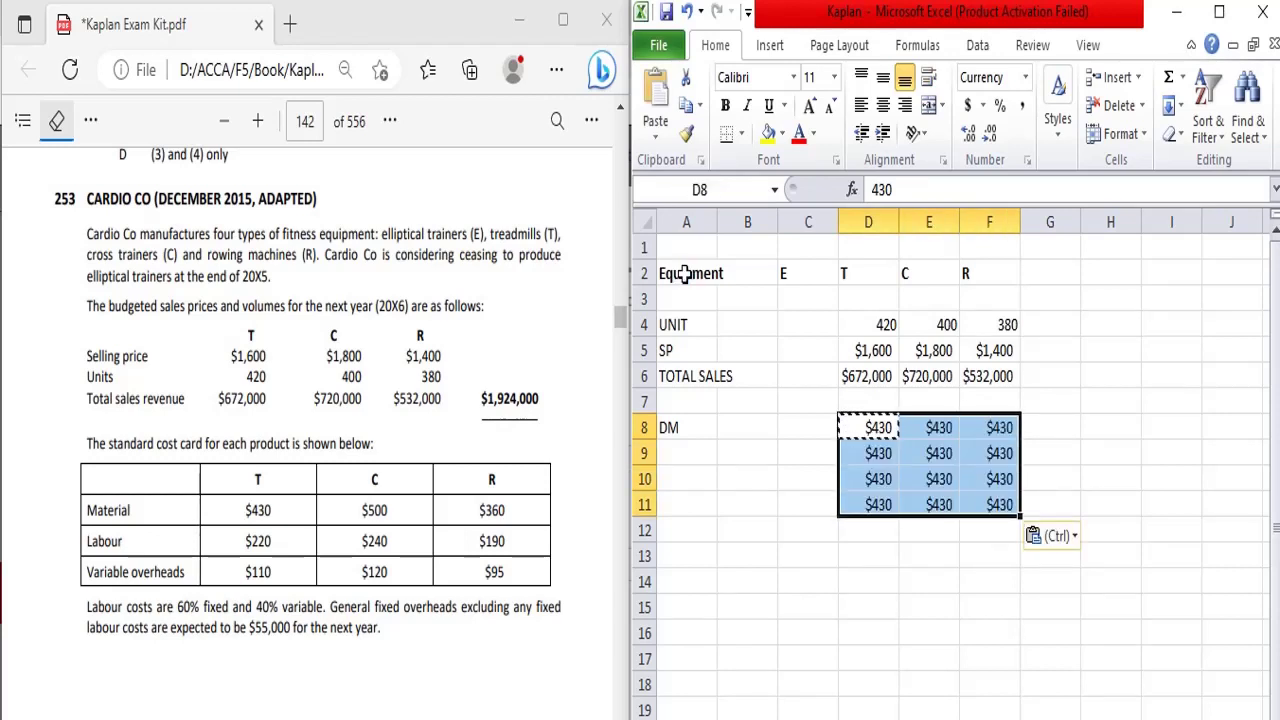
- Clear the copied values from the range D9:F11 below the DM row
{"action": "key", "text": "Down"}
{"action": "key", "text": "Up"}
{"action": "key", "text": "Down"}
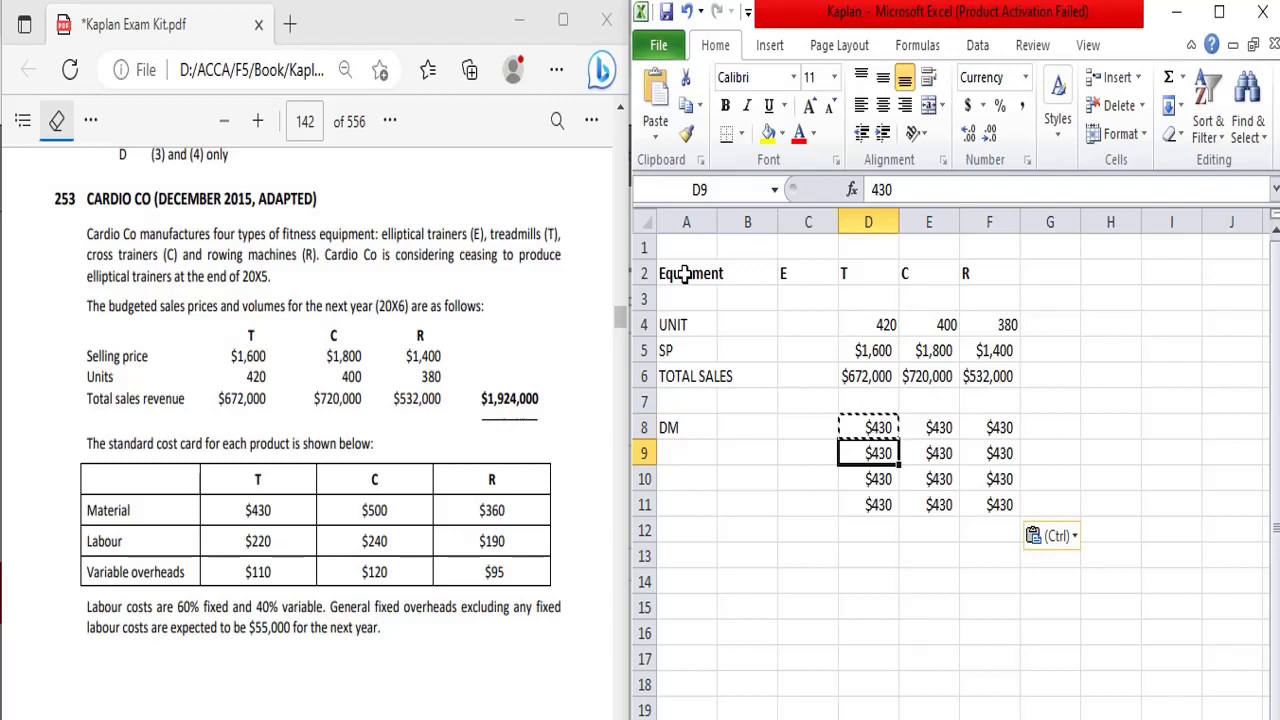
{"action": "key", "text": "shift+Right"}
{"action": "key", "text": "shift+Right"}
{"action": "key", "text": "shift+Down"}
{"action": "key", "text": "shift+Down"}
{"action": "key", "text": "Delete"}
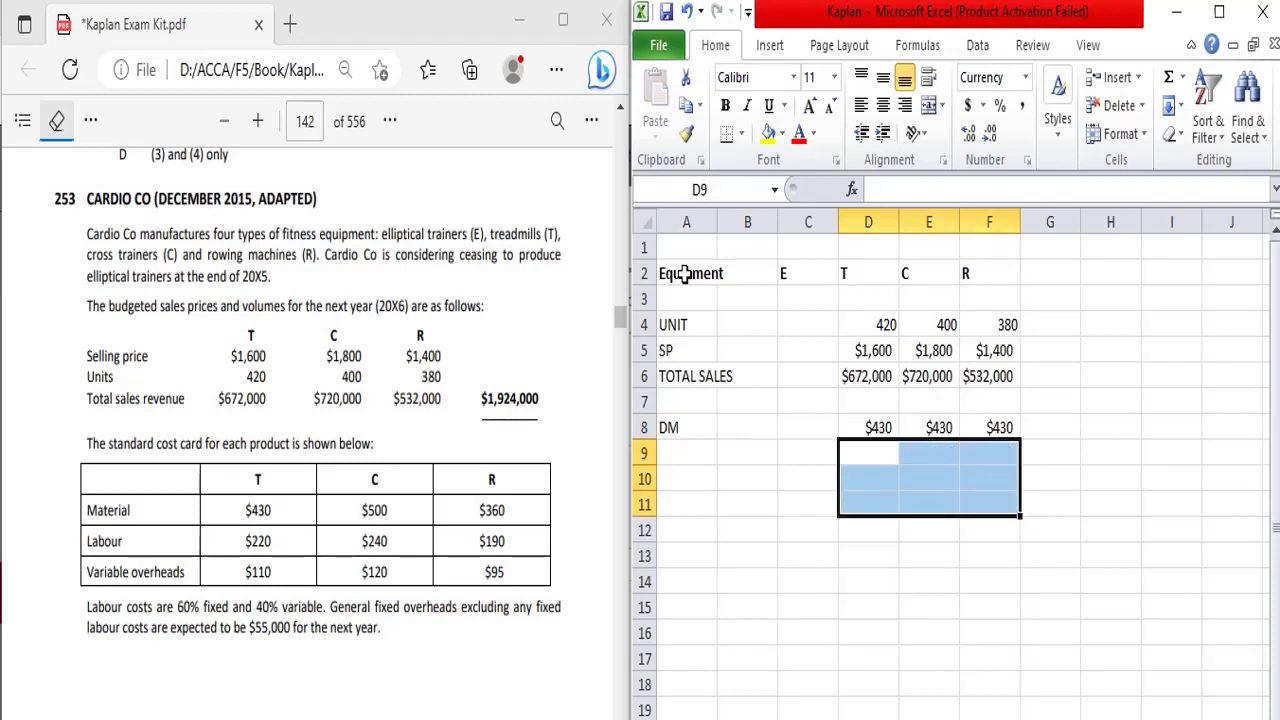
- Set the DM material costs to 500 for product C in E8 and 360 for product R in F8
{"action": "key", "text": "Up"}
{"action": "key", "text": "Right"}
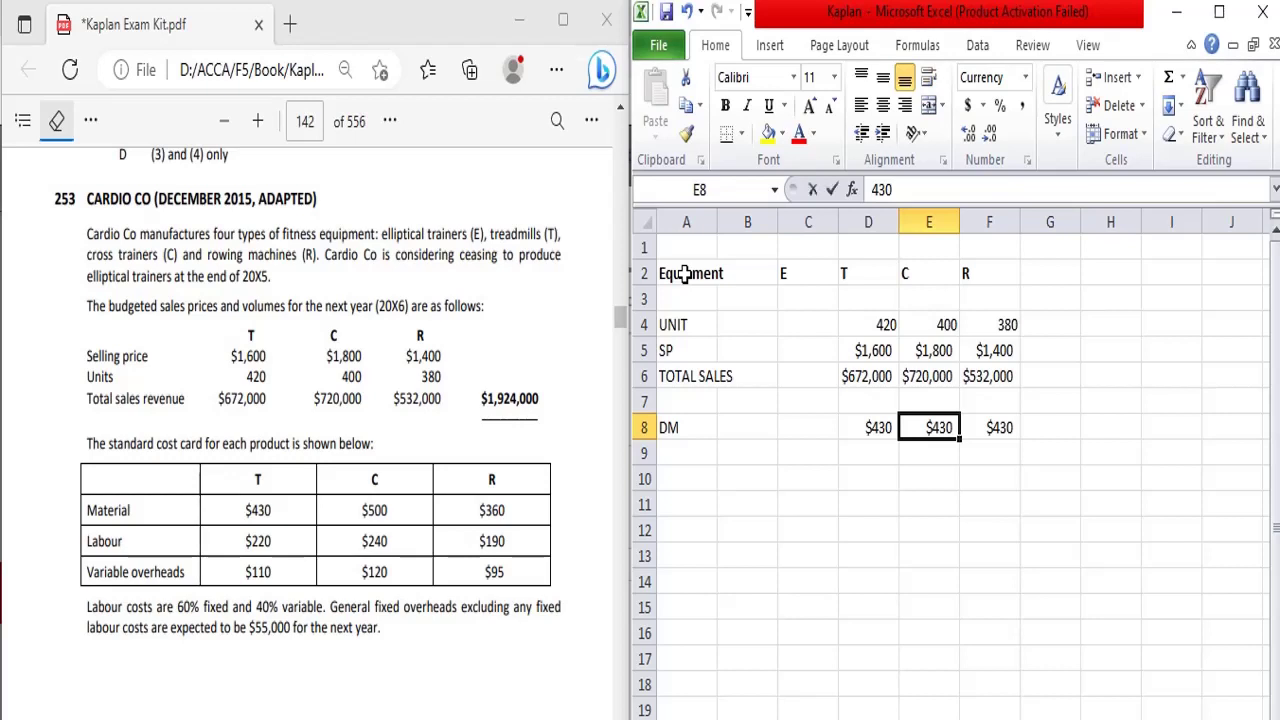
{"action": "type", "text": "500"}
{"action": "key", "text": "Right"}
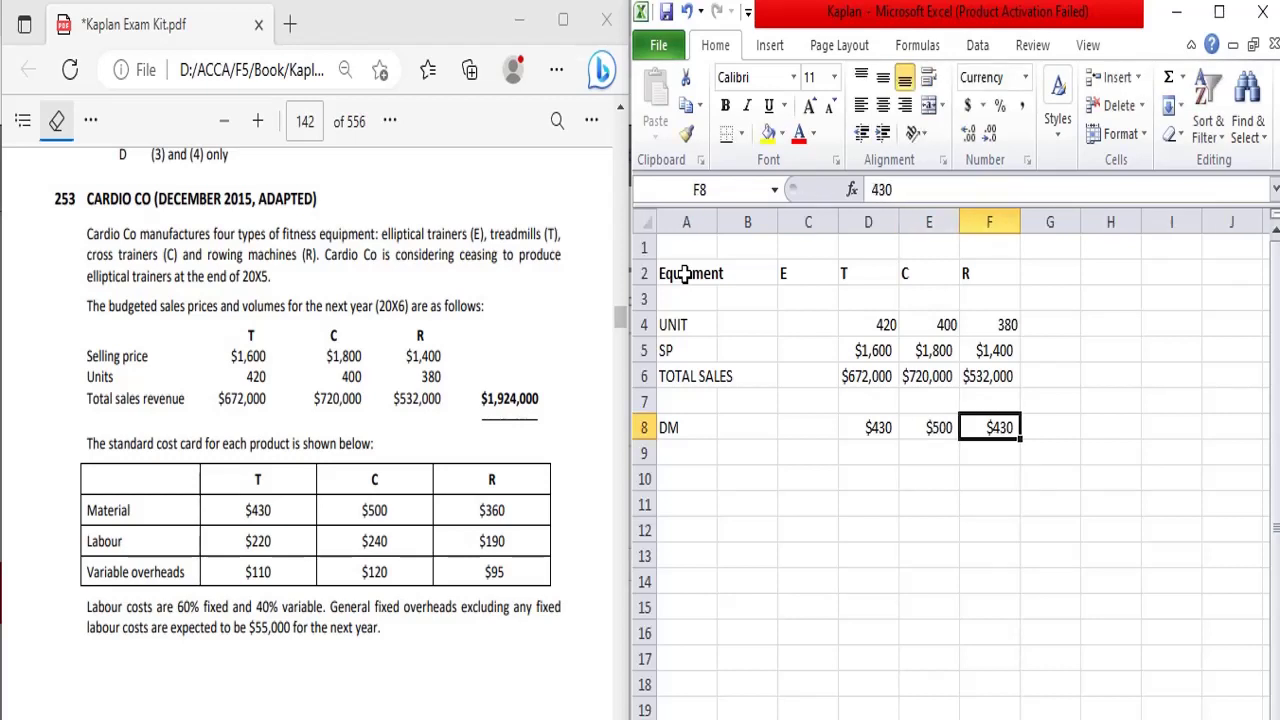
{"action": "type", "text": "360"}
{"action": "key", "text": "Return"}
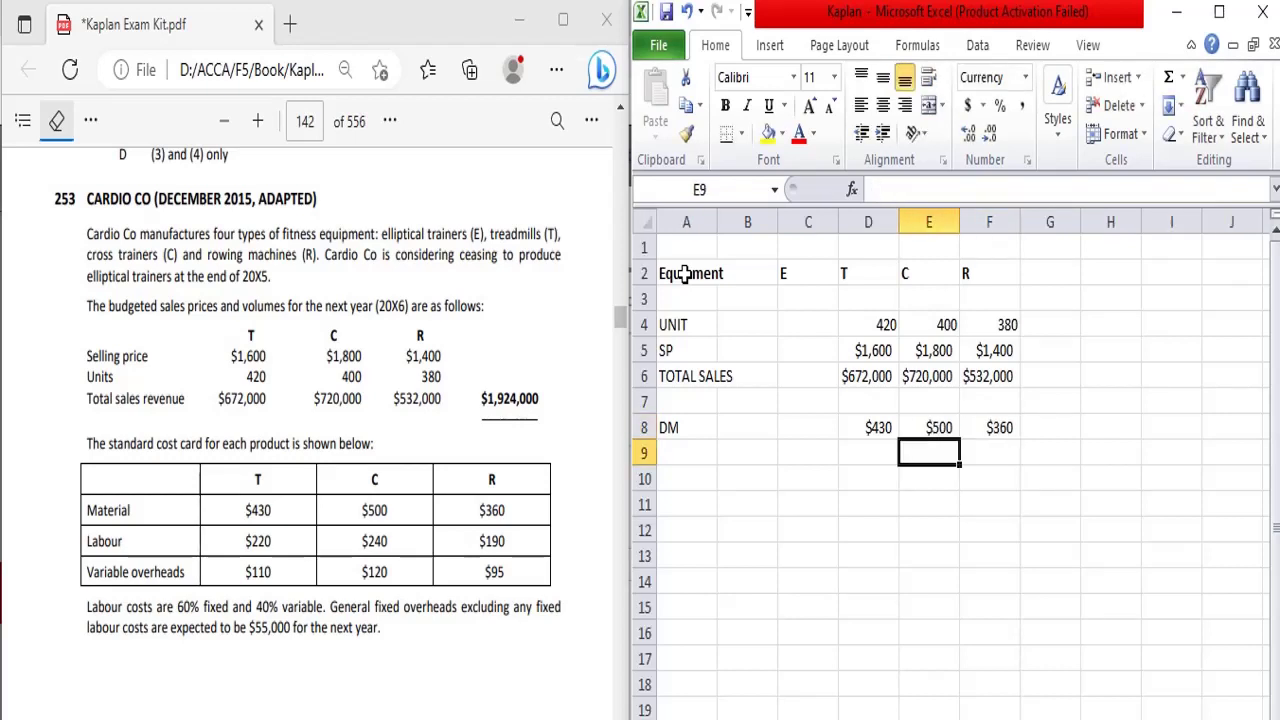
- Label cell A9 as DL and cell A11 as VOH for the labour and variable overhead rows
{"action": "key", "text": "Left"}
{"action": "key", "text": "Left"}
{"action": "key", "text": "Left"}
{"action": "key", "text": "Left"}
{"action": "type", "text": "DL"}
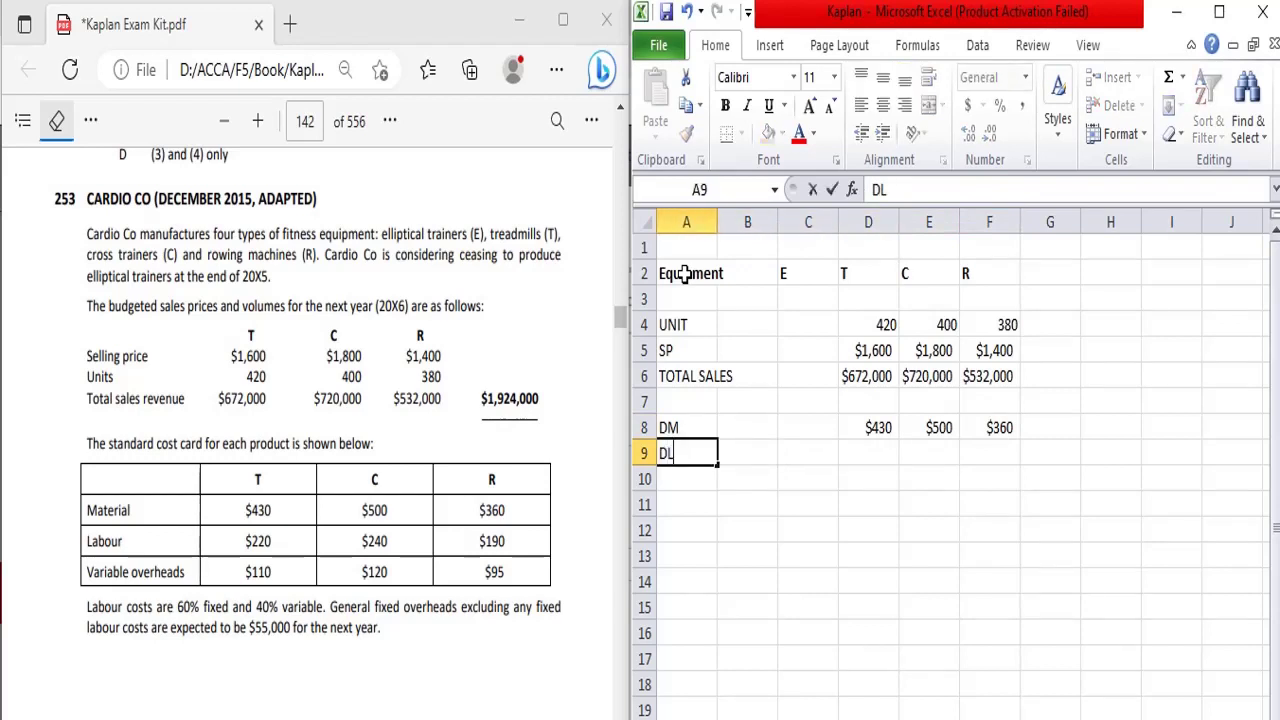
{"action": "key", "text": "Return"}
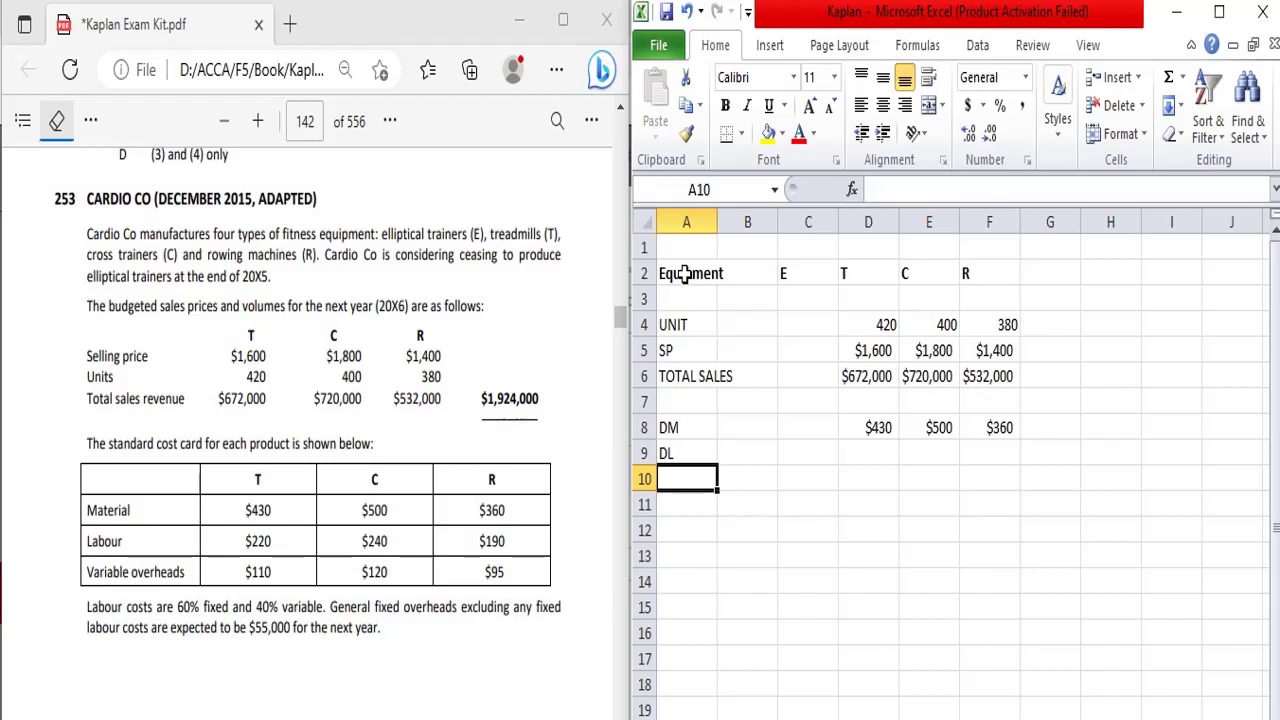
{"action": "key", "text": "Return"}
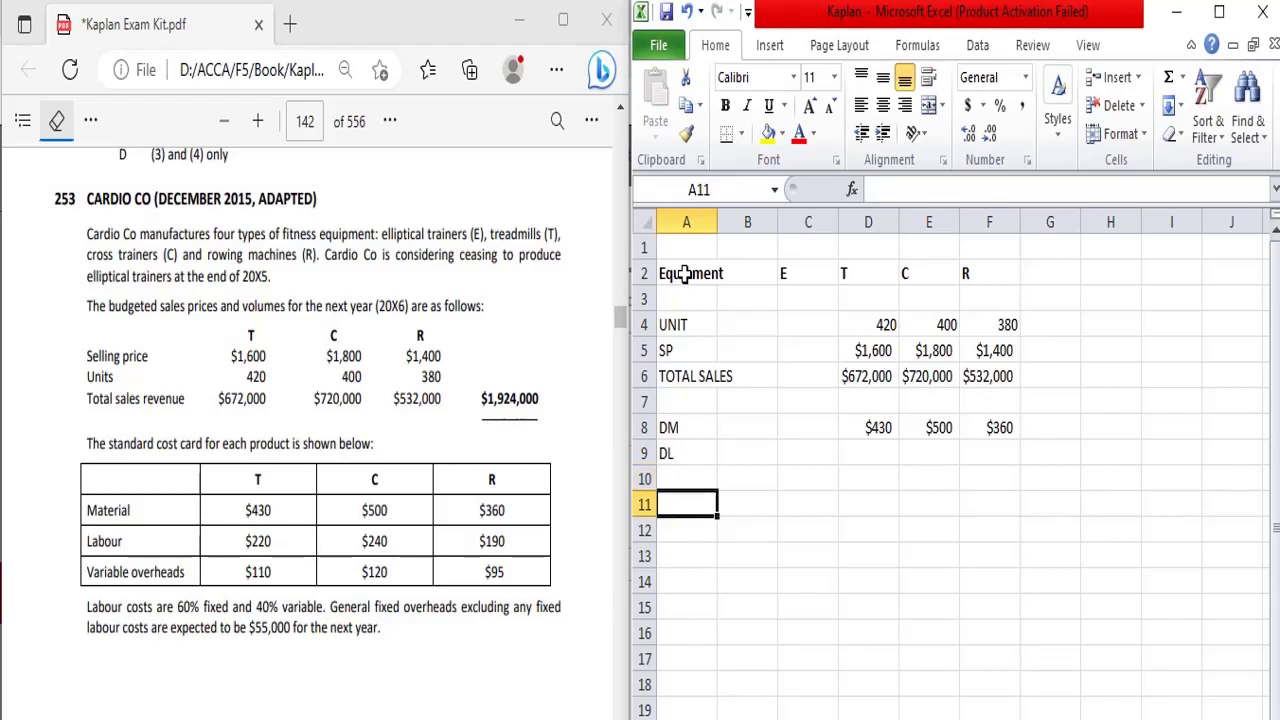
{"action": "type", "text": "VOH"}
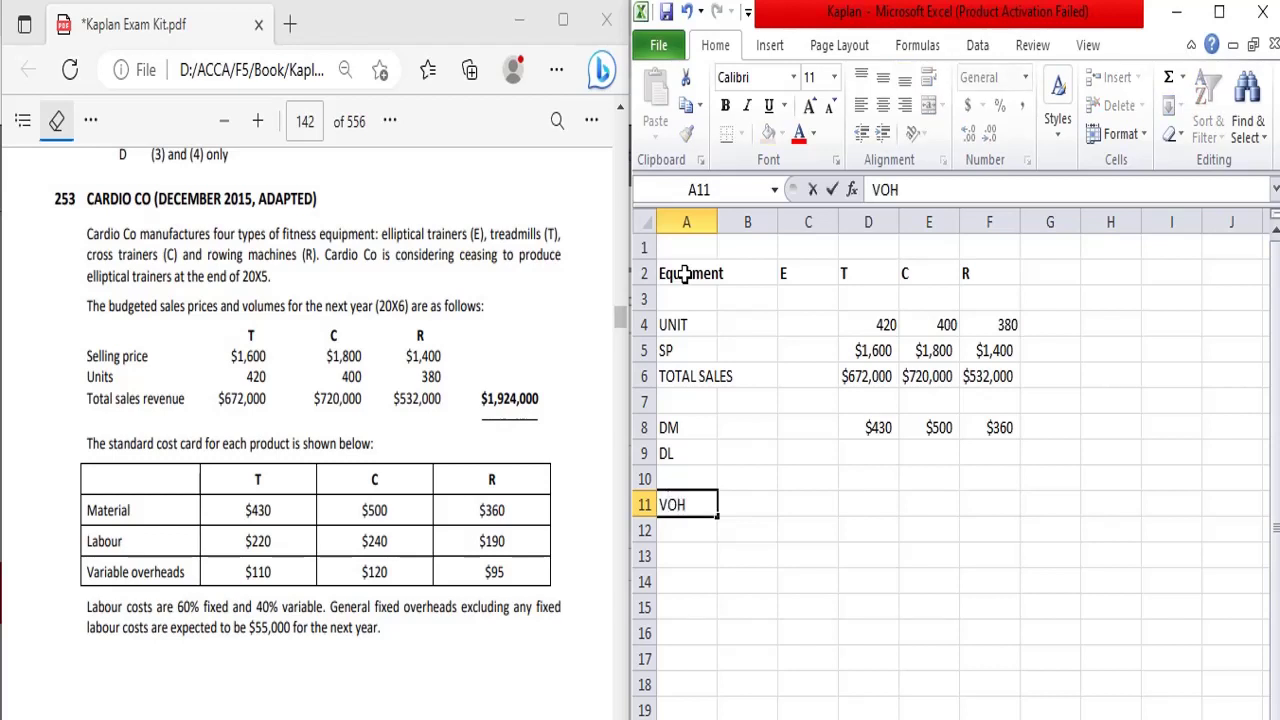
{"action": "key", "text": "Return"}
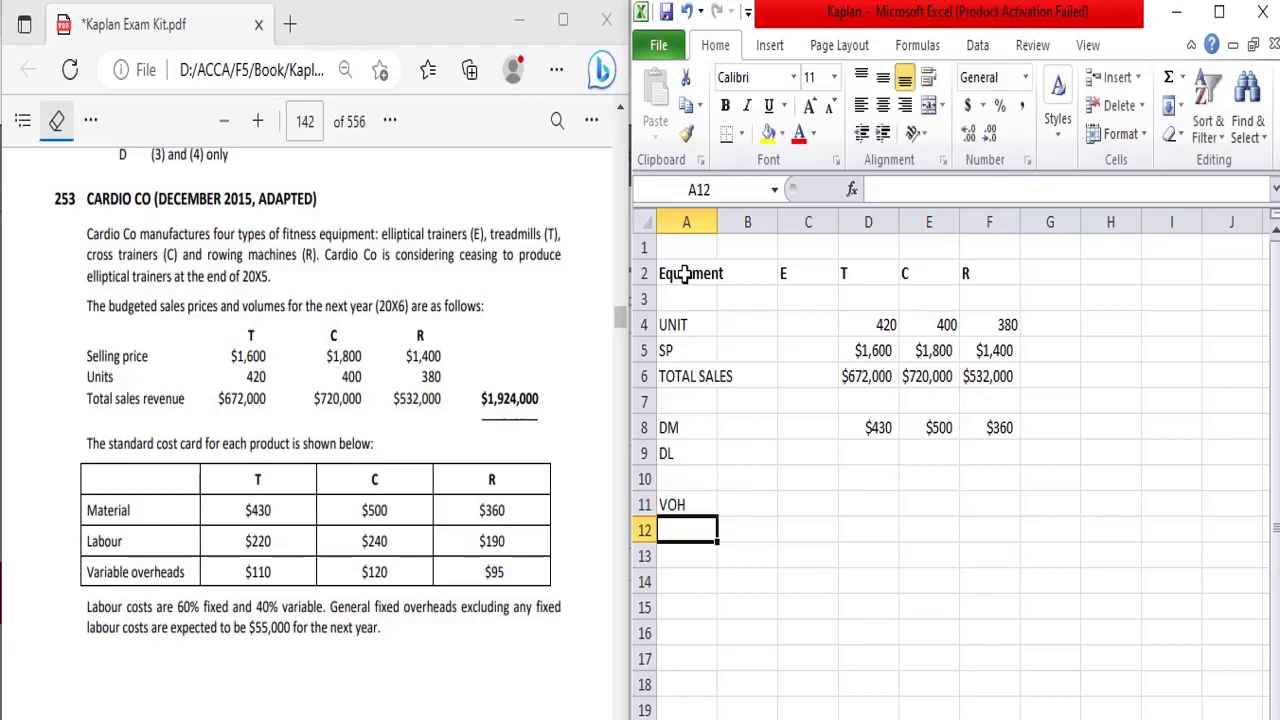
- Enter the DL labour costs of 220 for T, 240 for C and 190 for R in D9:F9
{"action": "key", "text": "Up"}
{"action": "key", "text": "Up"}
{"action": "key", "text": "Up"}
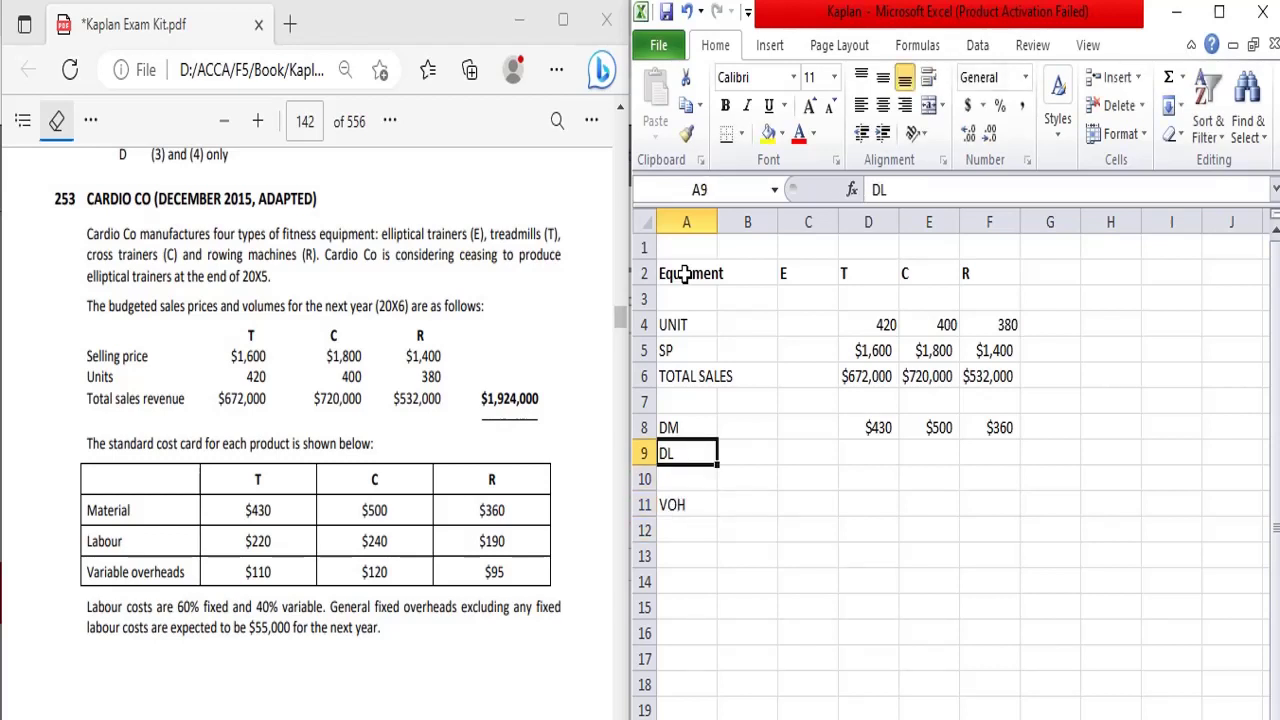
{"action": "key", "text": "Right"}
{"action": "key", "text": "Right"}
{"action": "key", "text": "Right"}
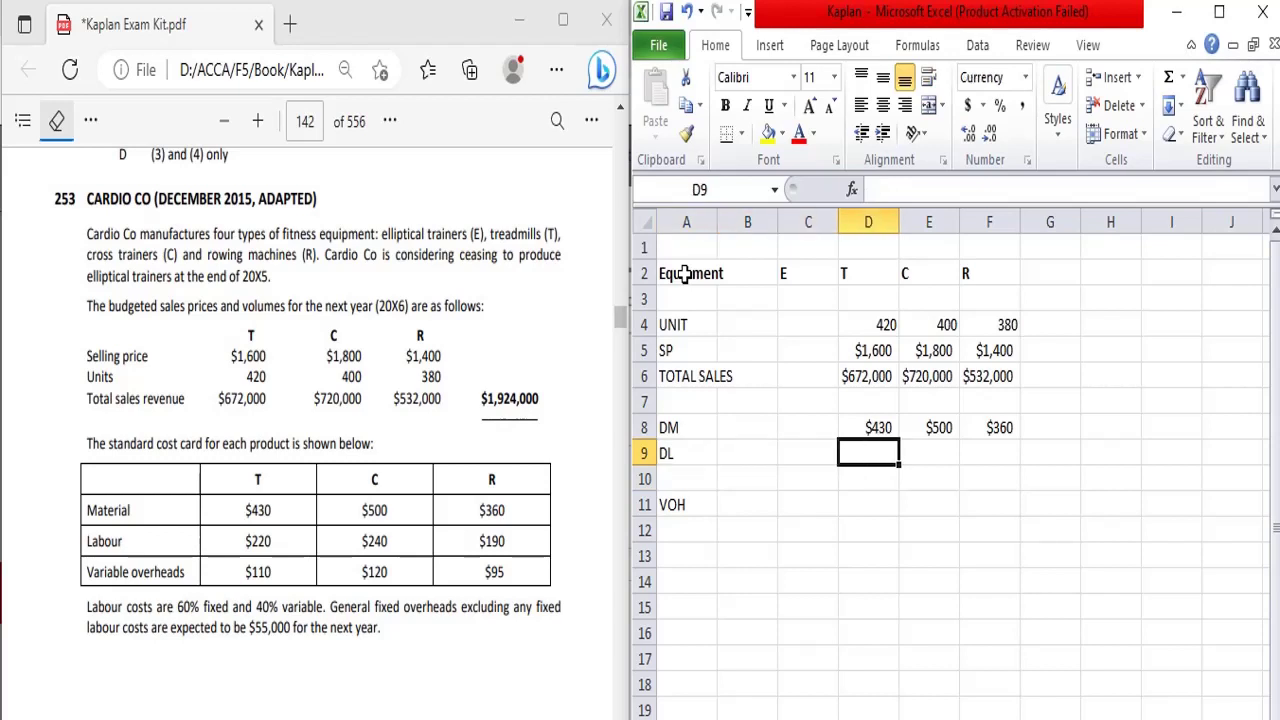
{"action": "type", "text": "220"}
{"action": "key", "text": "Tab"}
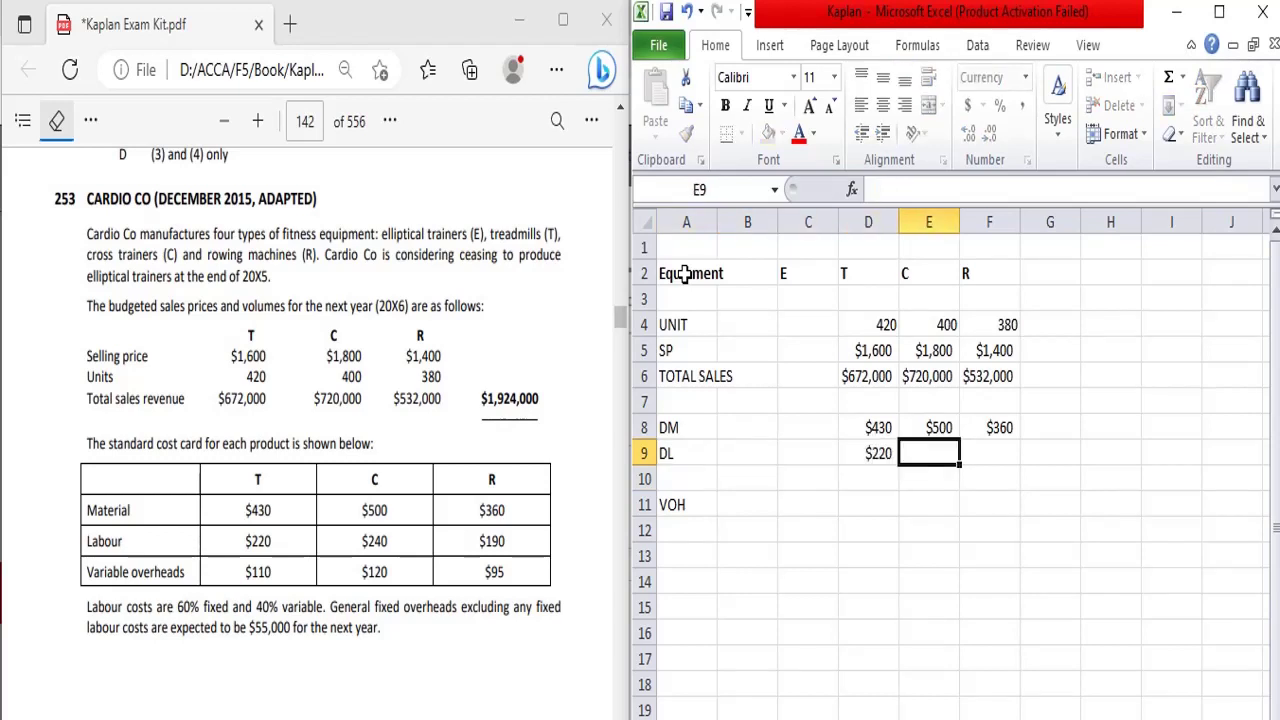
{"action": "type", "text": "240"}
{"action": "key", "text": "Tab"}
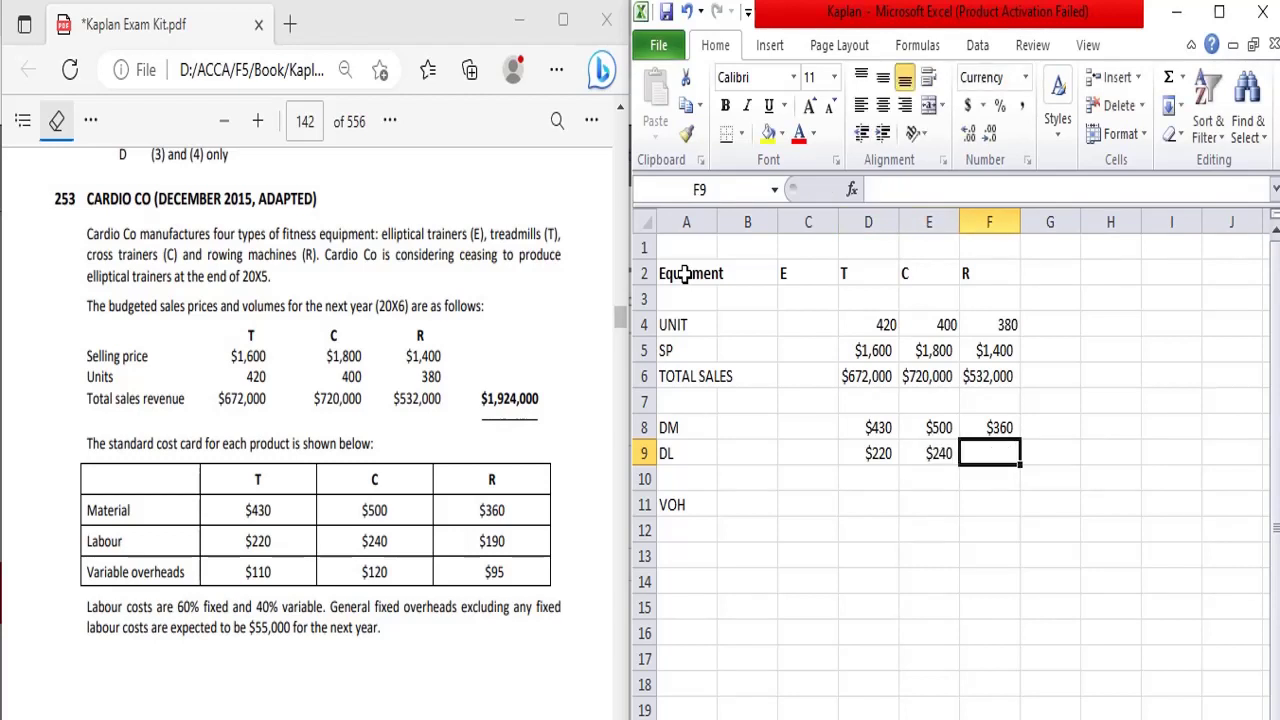
{"action": "type", "text": "190"}
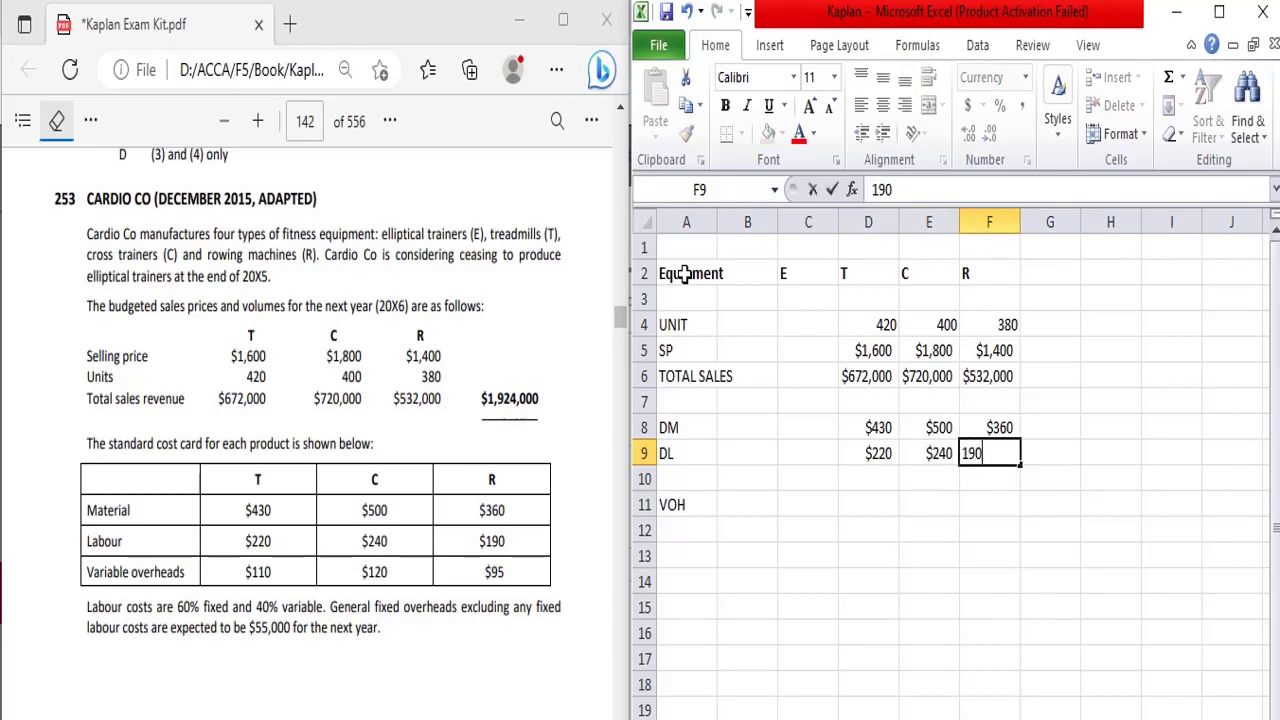
{"action": "key", "text": "Return"}
- Enter the VOH costs of 110 for T, 120 for C and 95 for R in D11:F11
{"action": "key", "text": "Return"}
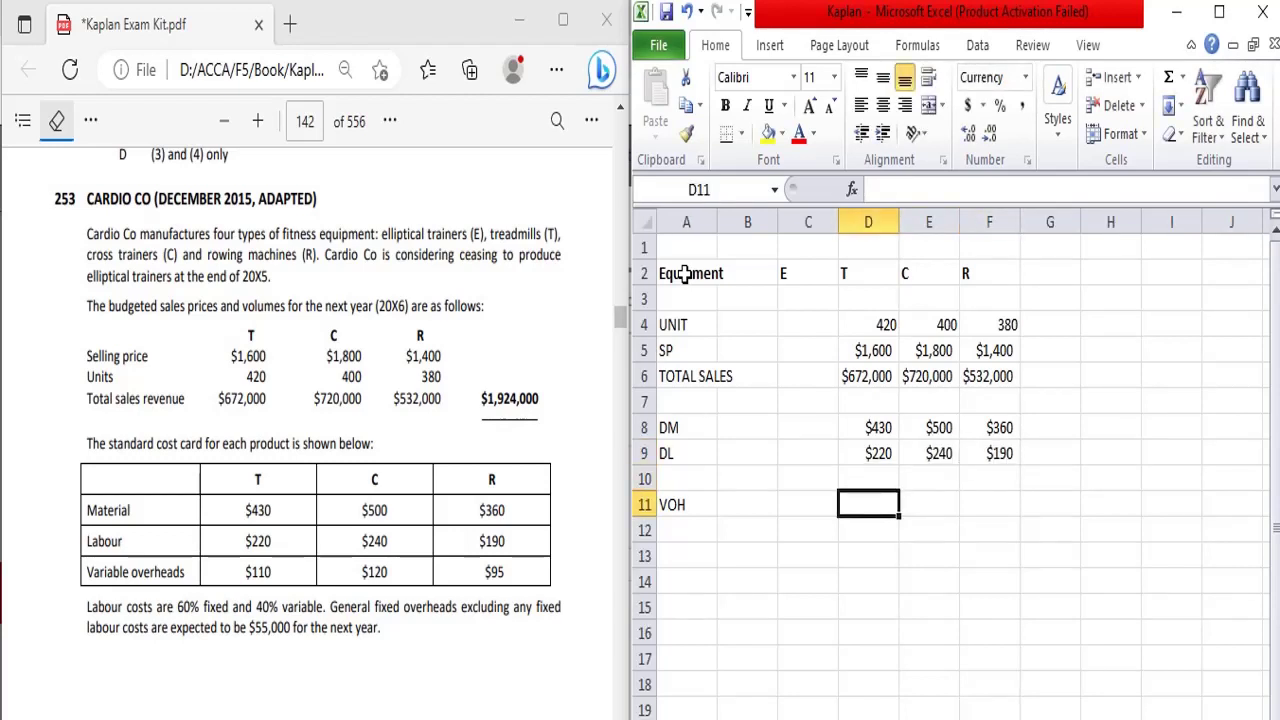
{"action": "type", "text": "110"}
{"action": "key", "text": "Tab"}
{"action": "type", "text": "120"}
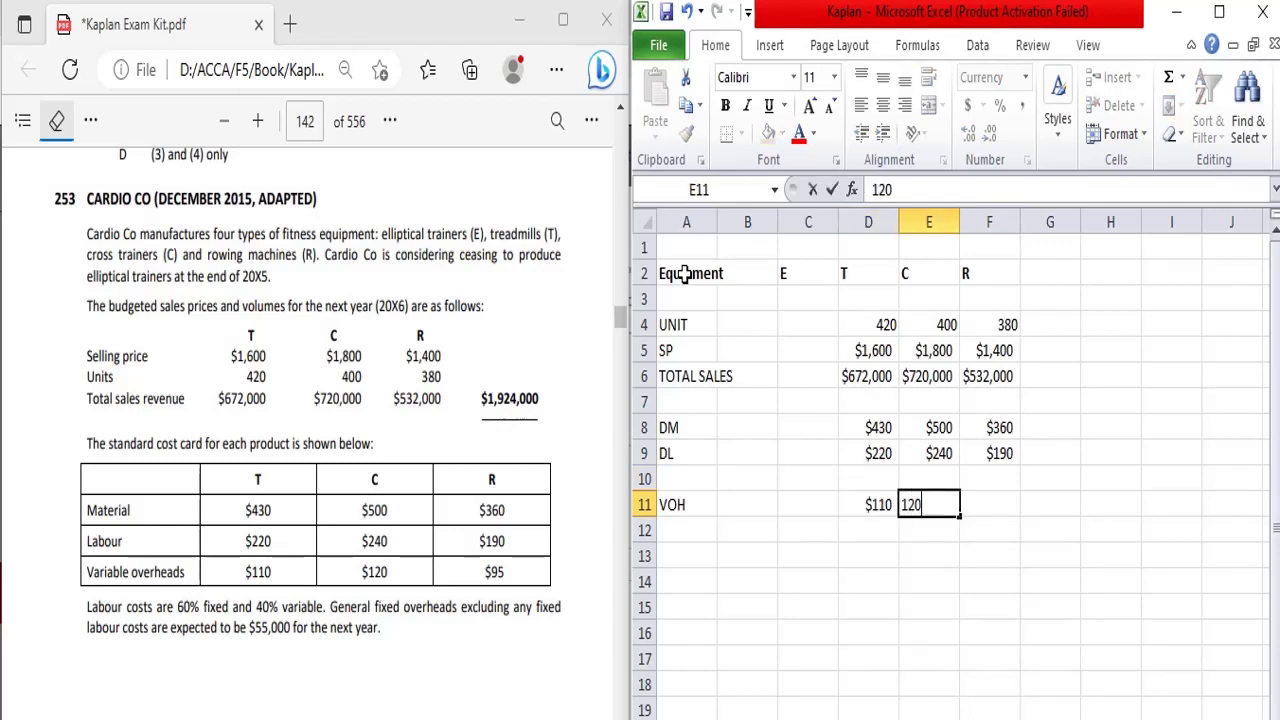
{"action": "key", "text": "Tab"}
{"action": "type", "text": "95"}
{"action": "key", "text": "Return"}
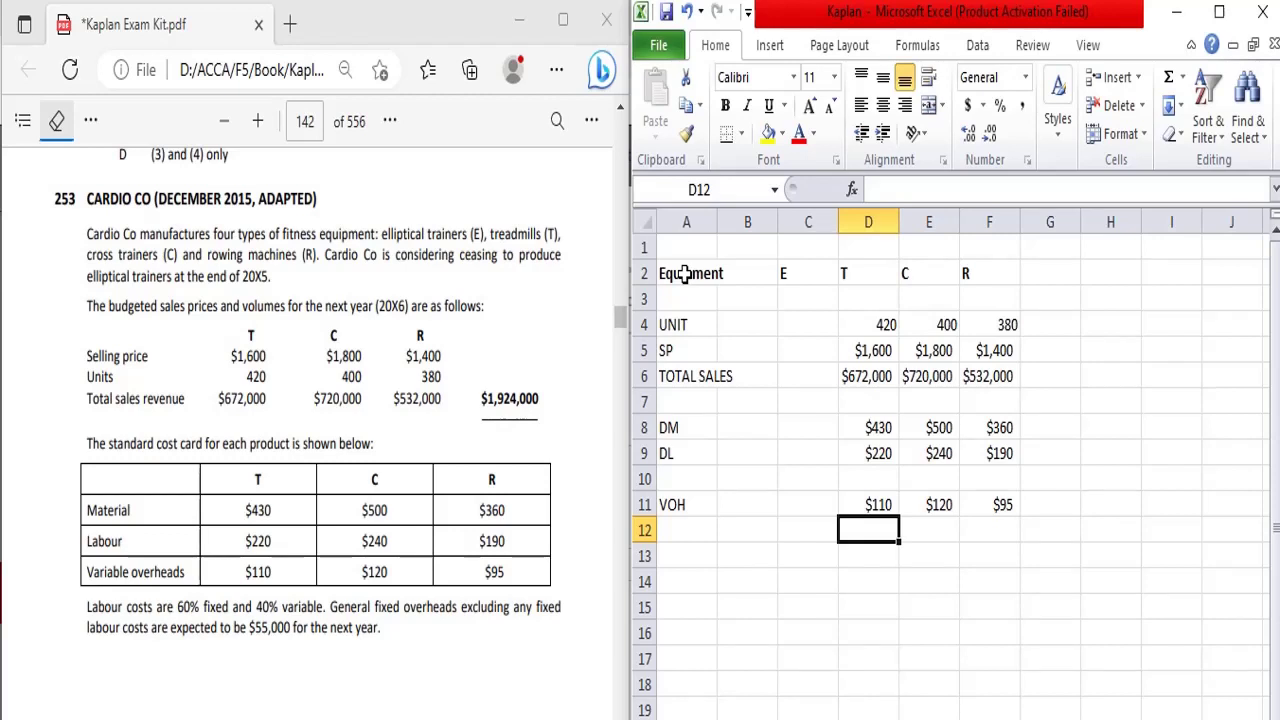
- Move the VOH row from A11:F11 down to row 12
{"action": "key", "text": "Up"}
{"action": "key", "text": "Up"}
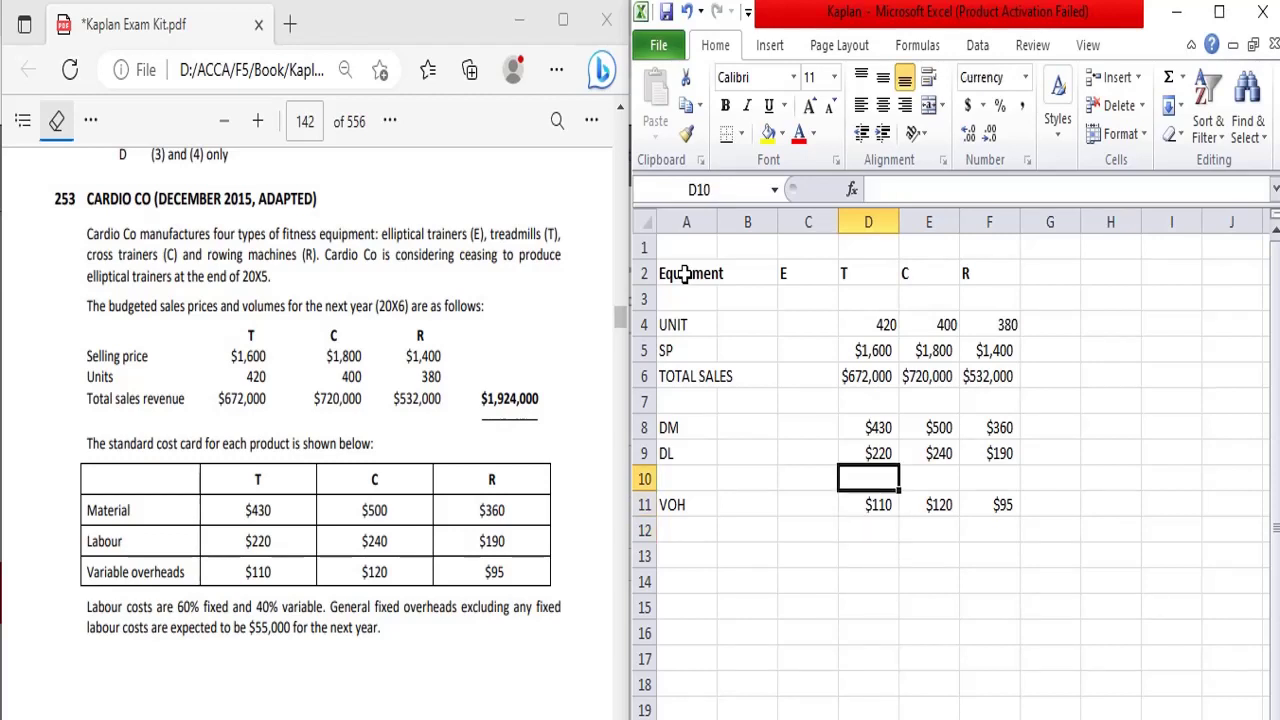
{"action": "key", "text": "Up"}
{"action": "key", "text": "Left"}
{"action": "key", "text": "Left"}
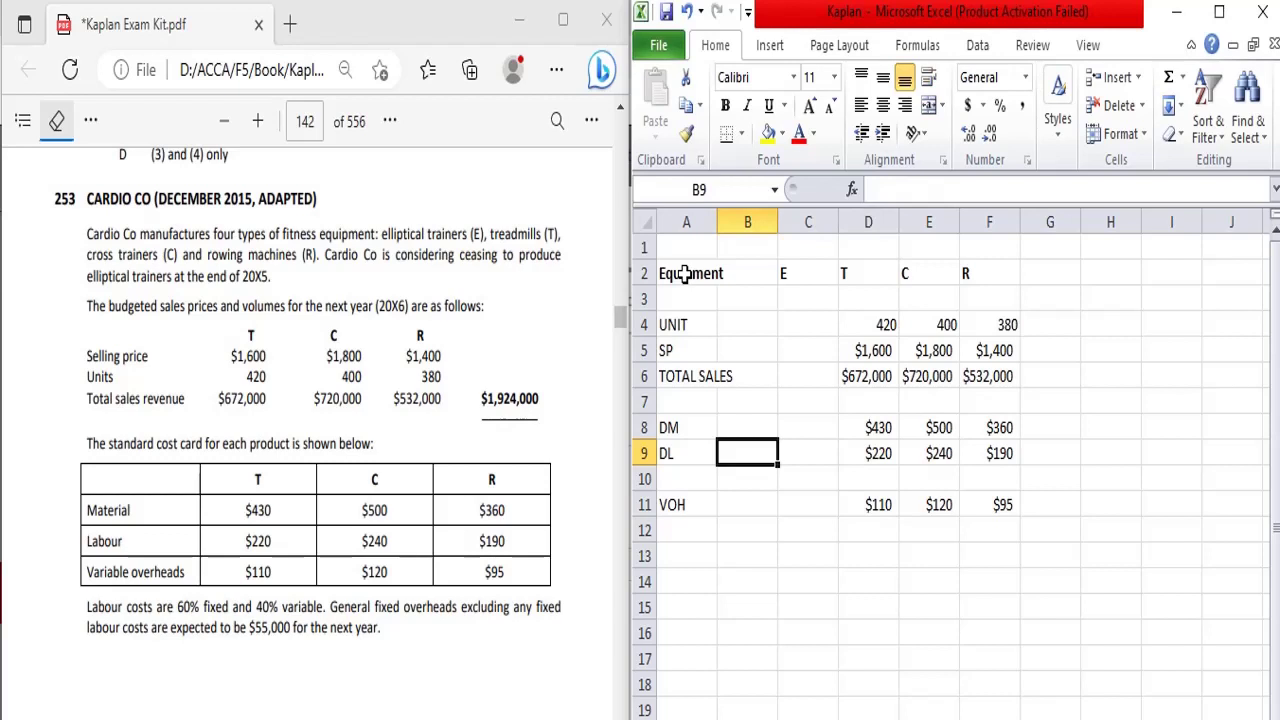
{"action": "key", "text": "Down"}
{"action": "key", "text": "Left"}
{"action": "key", "text": "Down"}
{"action": "key", "text": "shift+Right"}
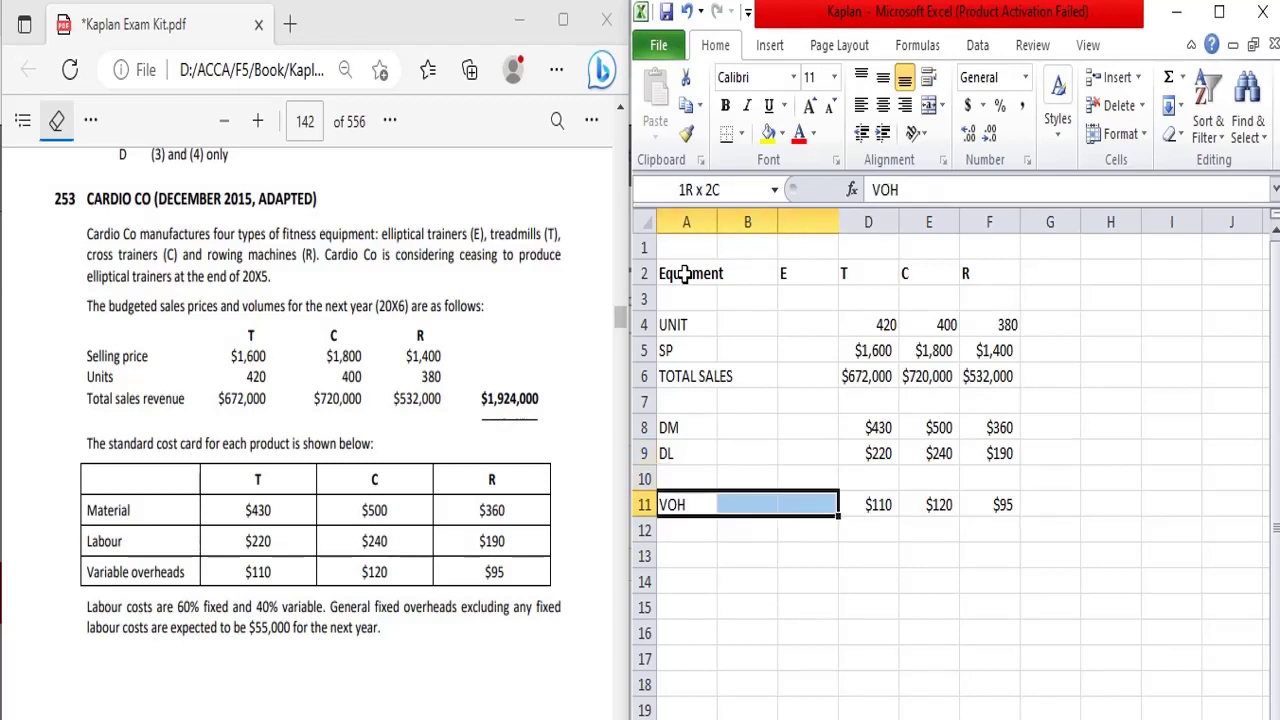
{"action": "key", "text": "shift+Right"}
{"action": "key", "text": "shift+Right"}
{"action": "key", "text": "shift+Right"}
{"action": "key", "text": "shift+Right"}
{"action": "key", "text": "ctrl+x"}
{"action": "key", "text": "Down"}
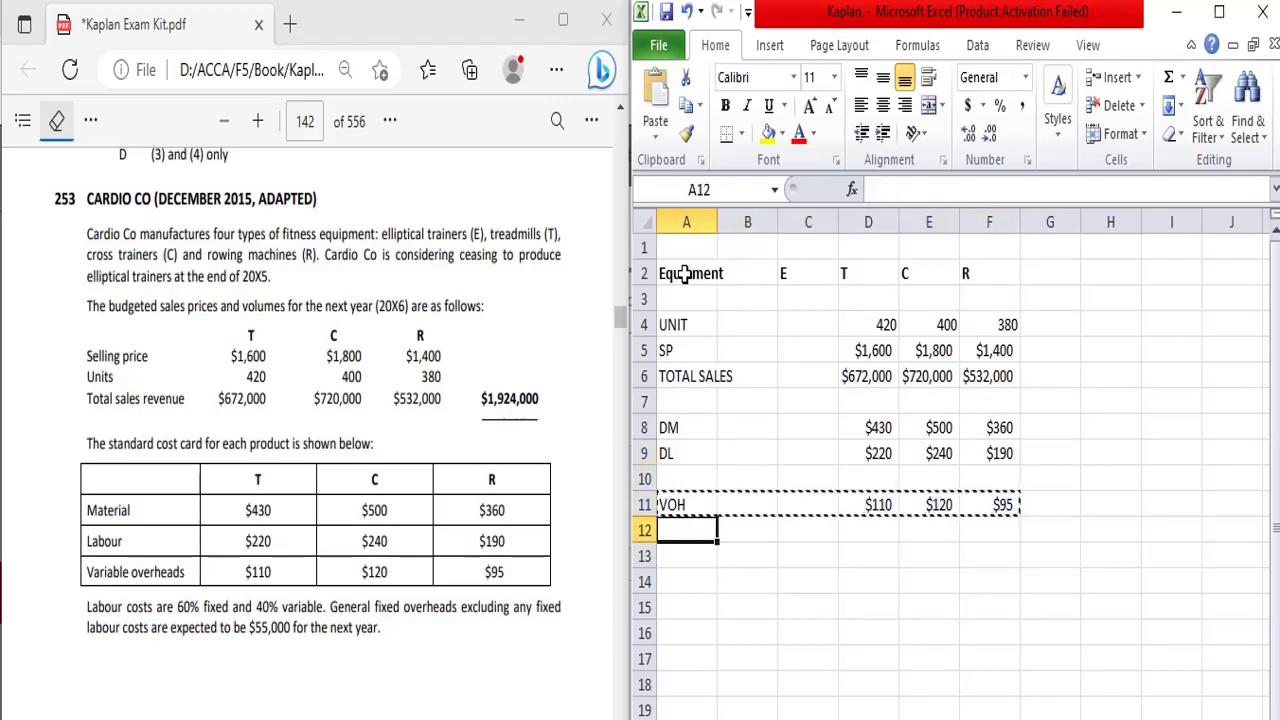
{"action": "key", "text": "ctrl+v"}
- Label cell A10 as FC and cell A11 as VC, and make both labels bold
{"action": "key", "text": "Up"}
{"action": "key", "text": "Up"}
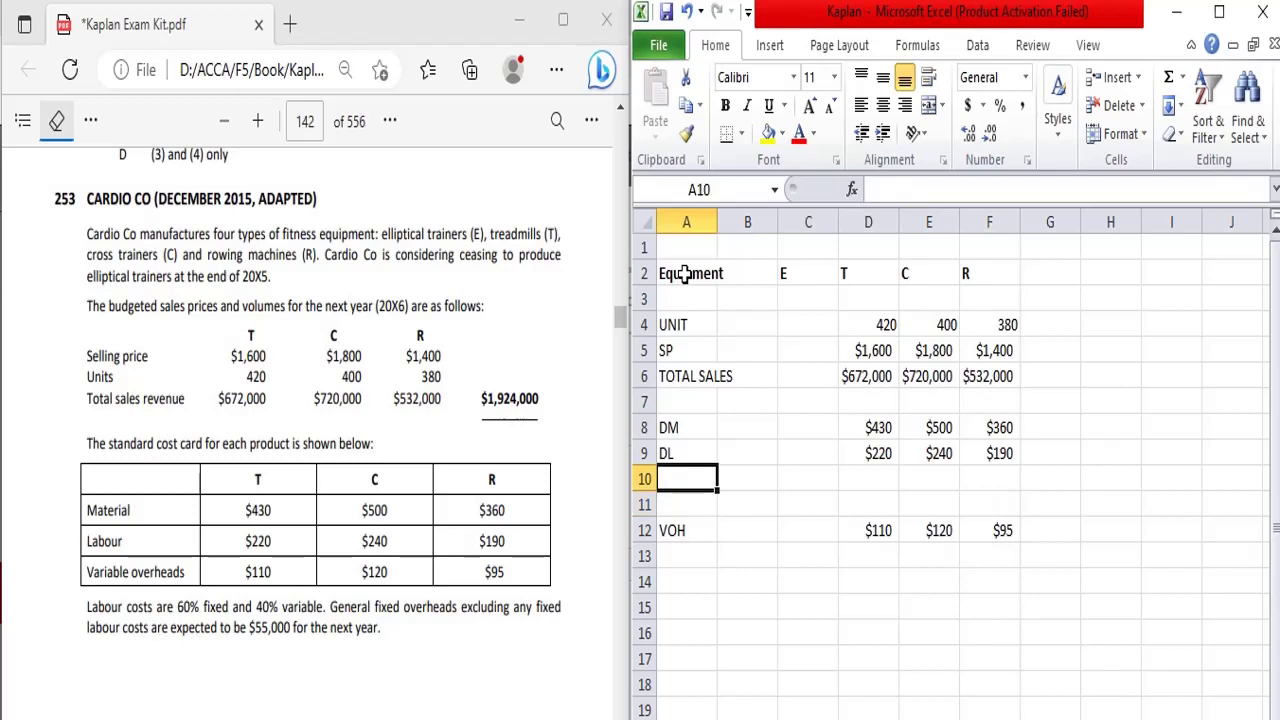
{"action": "type", "text": "FC"}
{"action": "key", "text": "Return"}
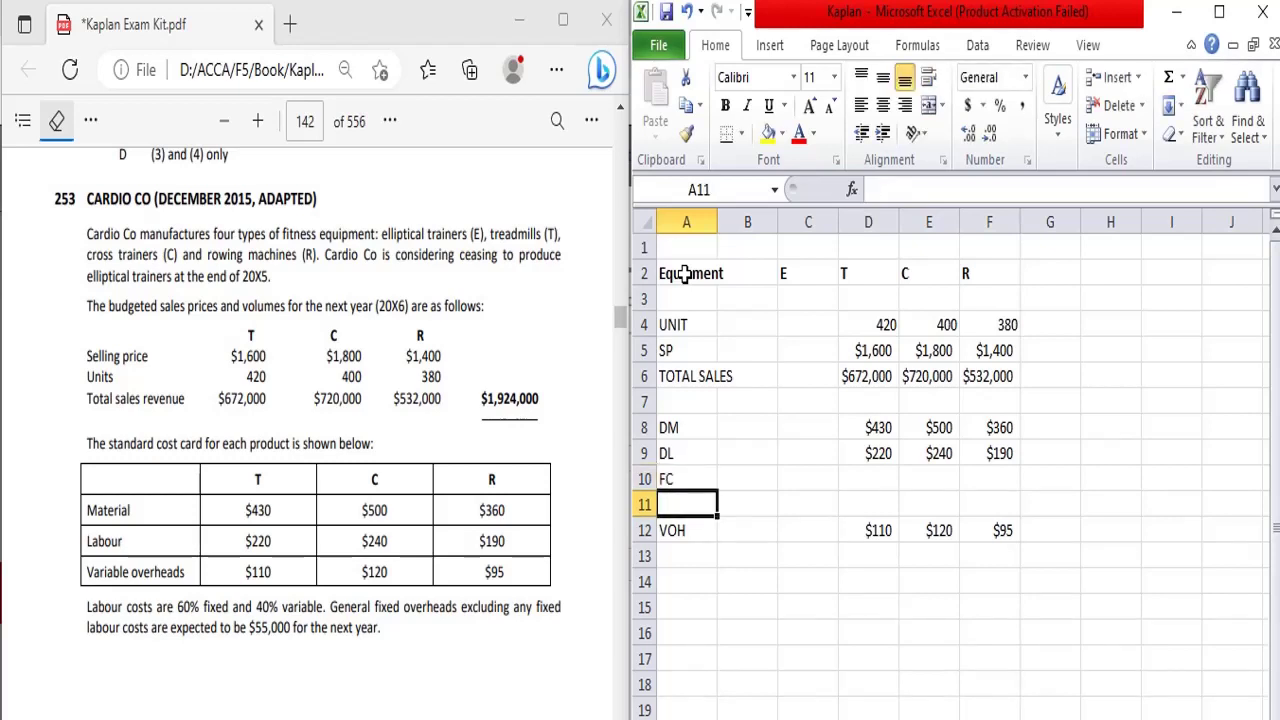
{"action": "type", "text": "VC"}
{"action": "key", "text": "Up"}
{"action": "key", "text": "shift+Down"}
{"action": "key", "text": "ctrl+b"}
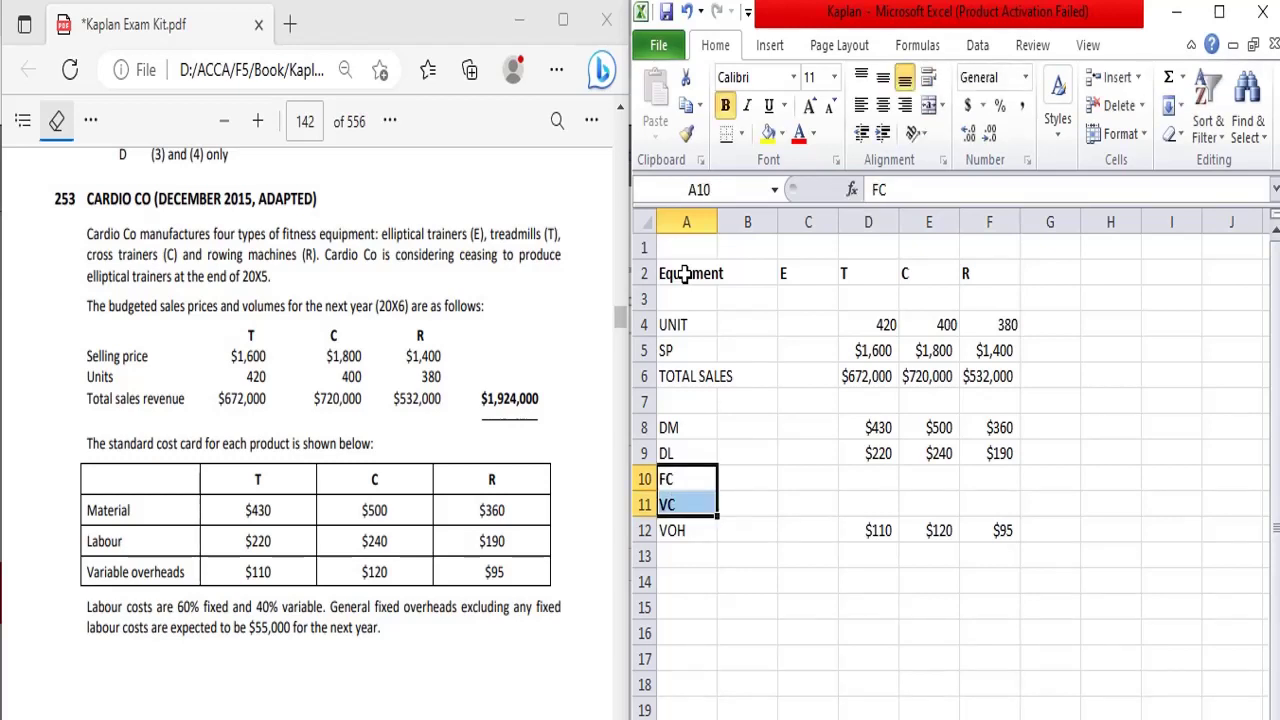
{"action": "key", "text": "Return"}
{"action": "key", "text": "Return"}
{"action": "key", "text": "Return"}
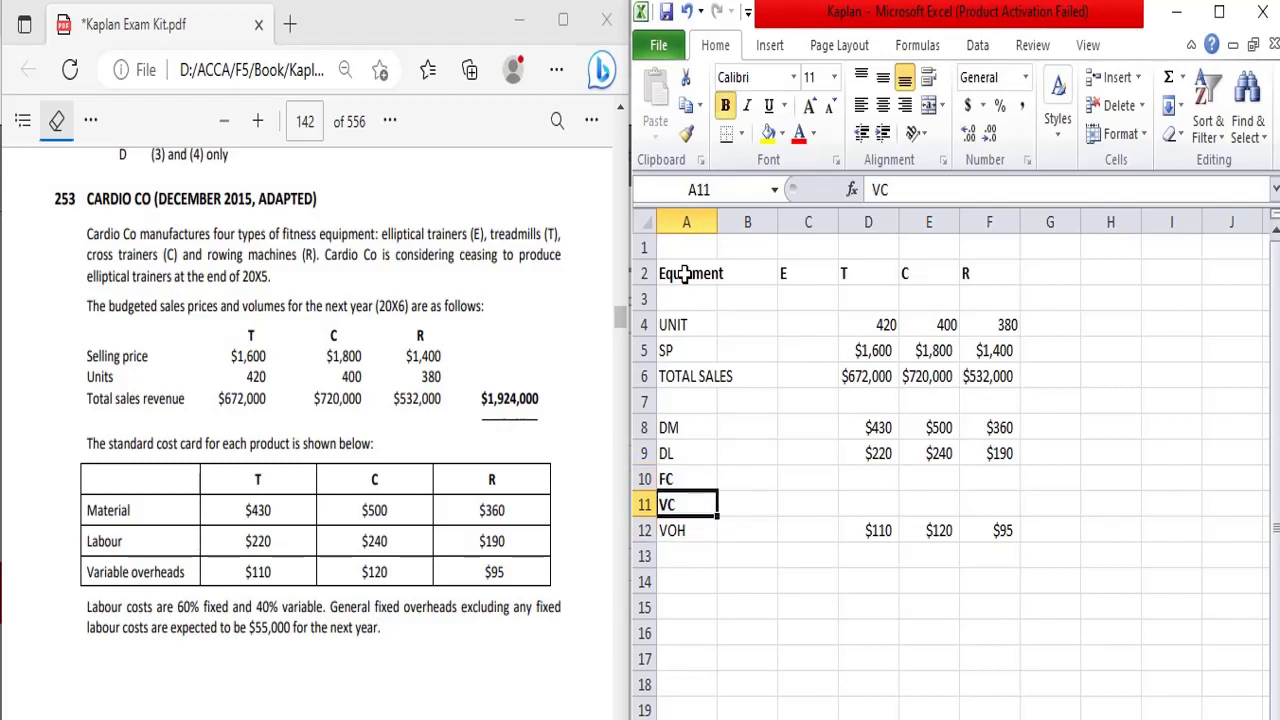
- Move the three labour costs from D9:F9 down to the FC row in D10:F10
{"action": "key", "text": "Right"}
{"action": "key", "text": "Right"}
{"action": "key", "text": "Right"}
{"action": "key", "text": "Up"}
{"action": "key", "text": "Up"}
{"action": "key", "text": "shift+Right"}
{"action": "key", "text": "shift+Right"}
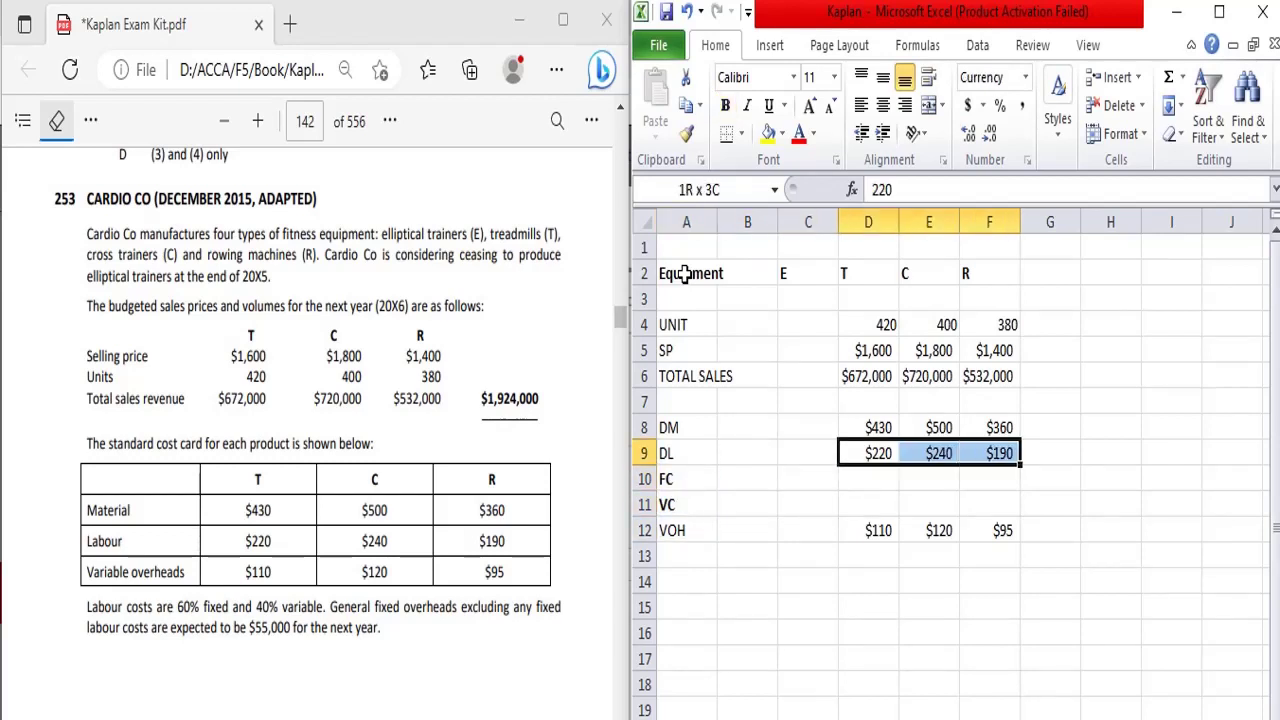
{"action": "key", "text": "ctrl+c"}
{"action": "key", "text": "Down"}
{"action": "key", "text": "ctrl+v"}
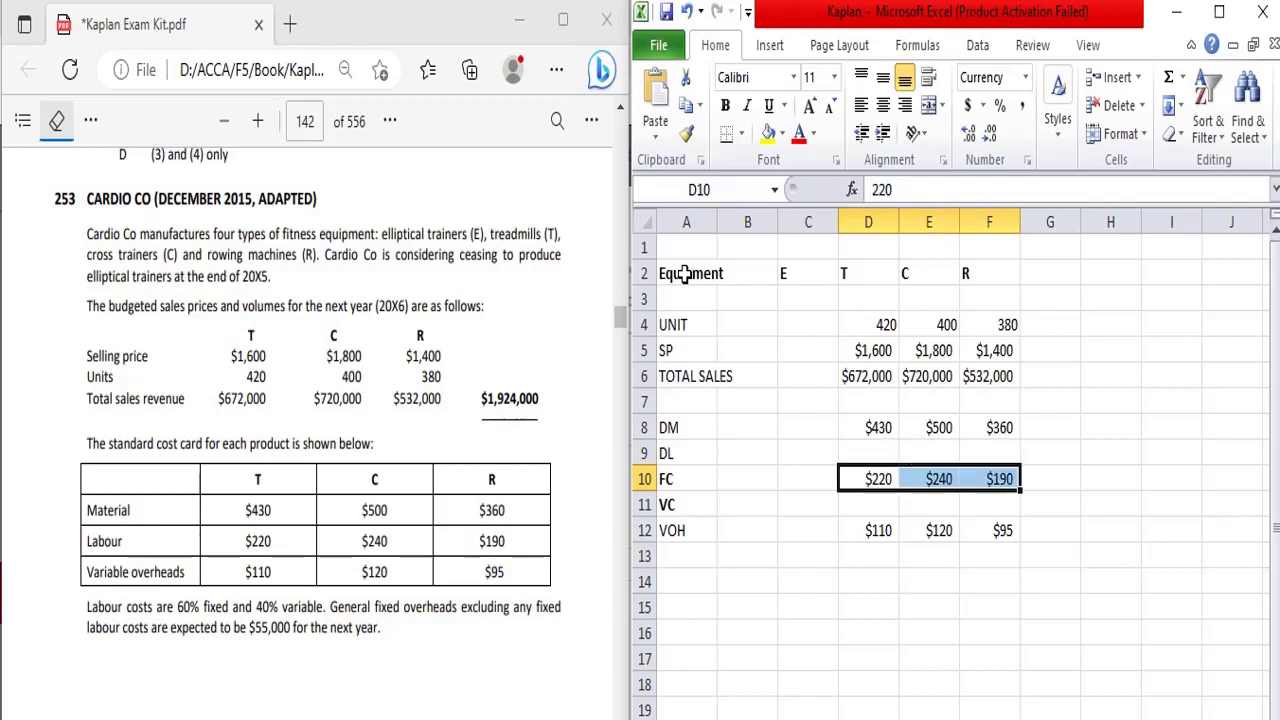
- Copy the labour costs from the FC row into the VC row in D11:F11
{"action": "key", "text": "ctrl+c"}
{"action": "key", "text": "Down"}
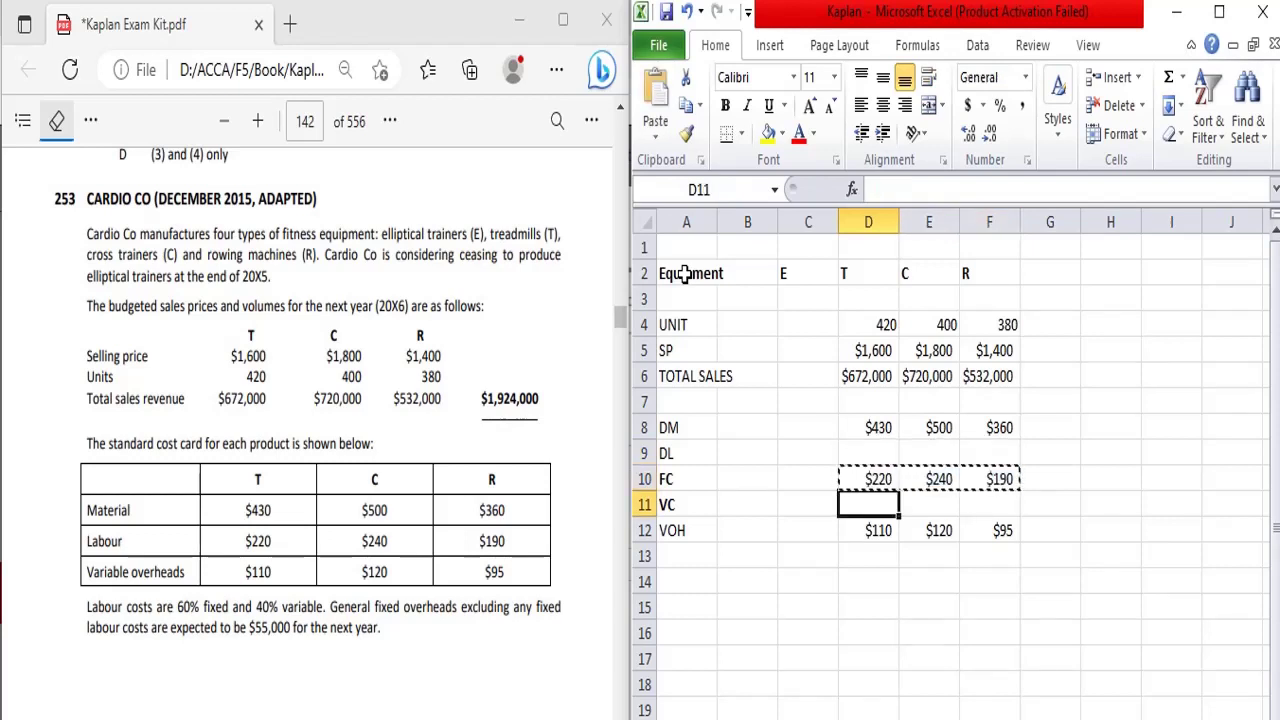
{"action": "key", "text": "ctrl+v"}
- Turn product T's FC value in D10 into the fixed labour share with the formula =60%*220
{"action": "key", "text": "Up"}
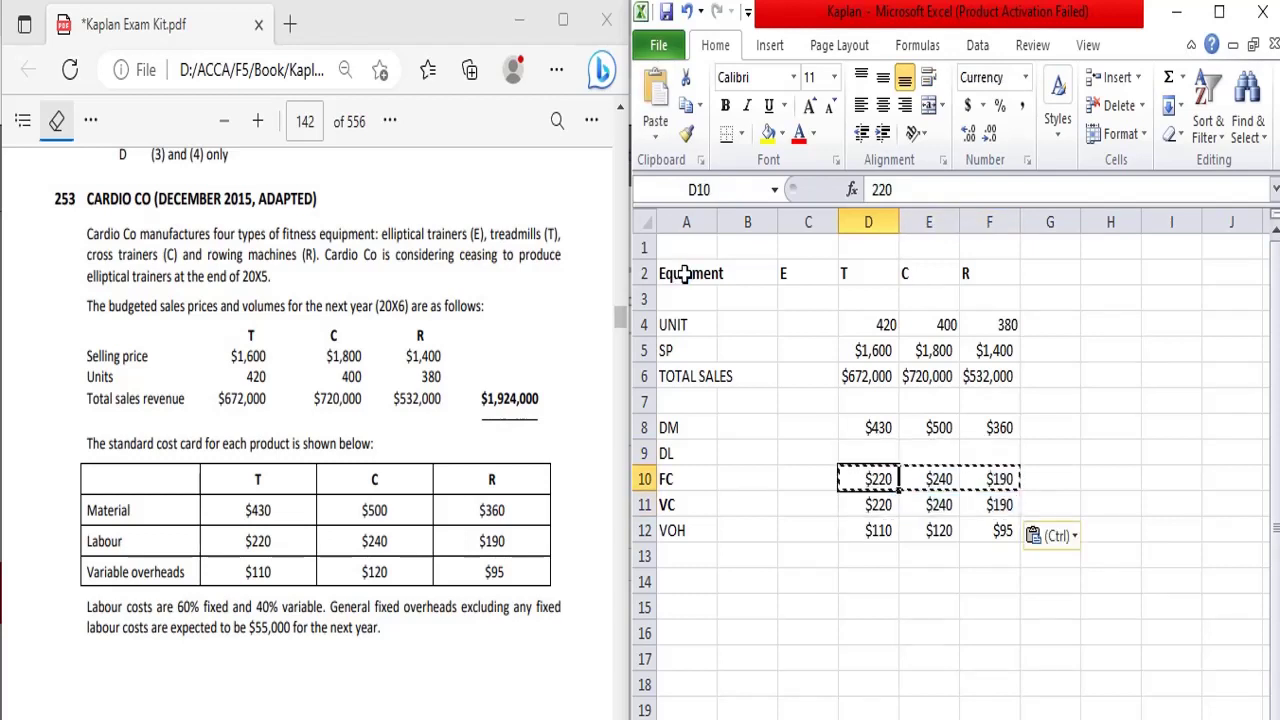
{"action": "left_click", "coordinate": [876, 195]}
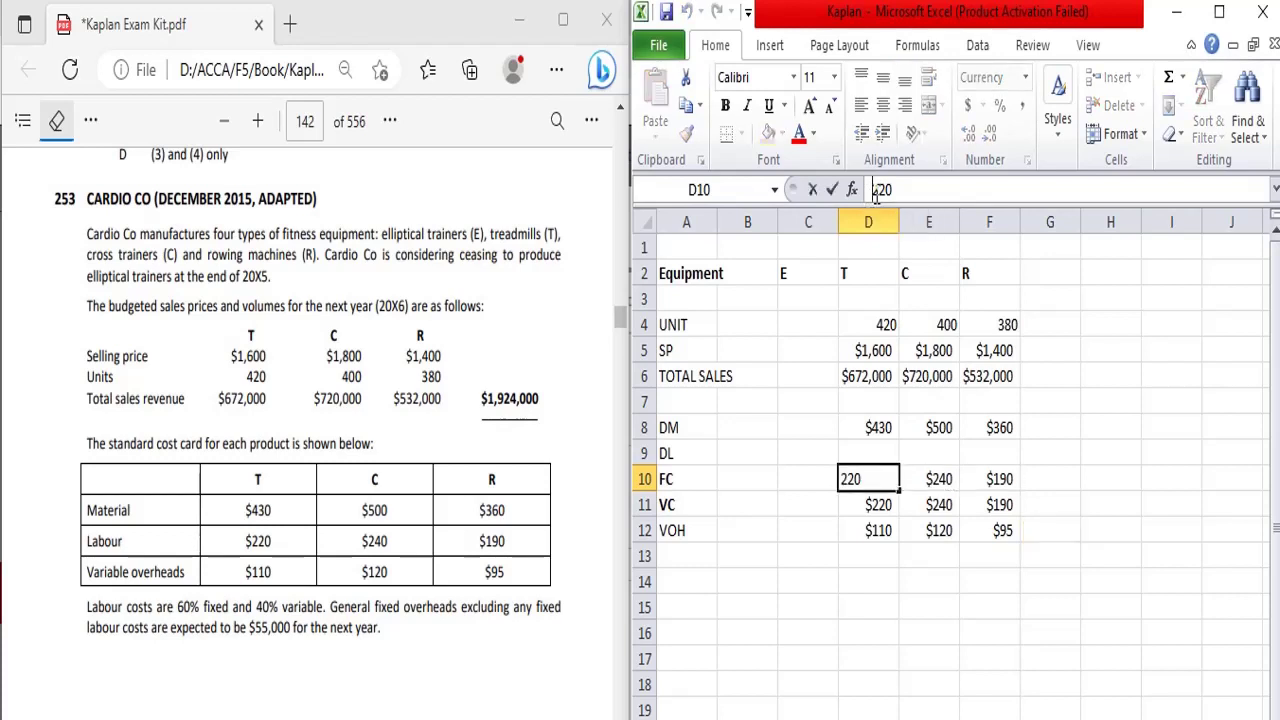
{"action": "type", "text": "=60"}
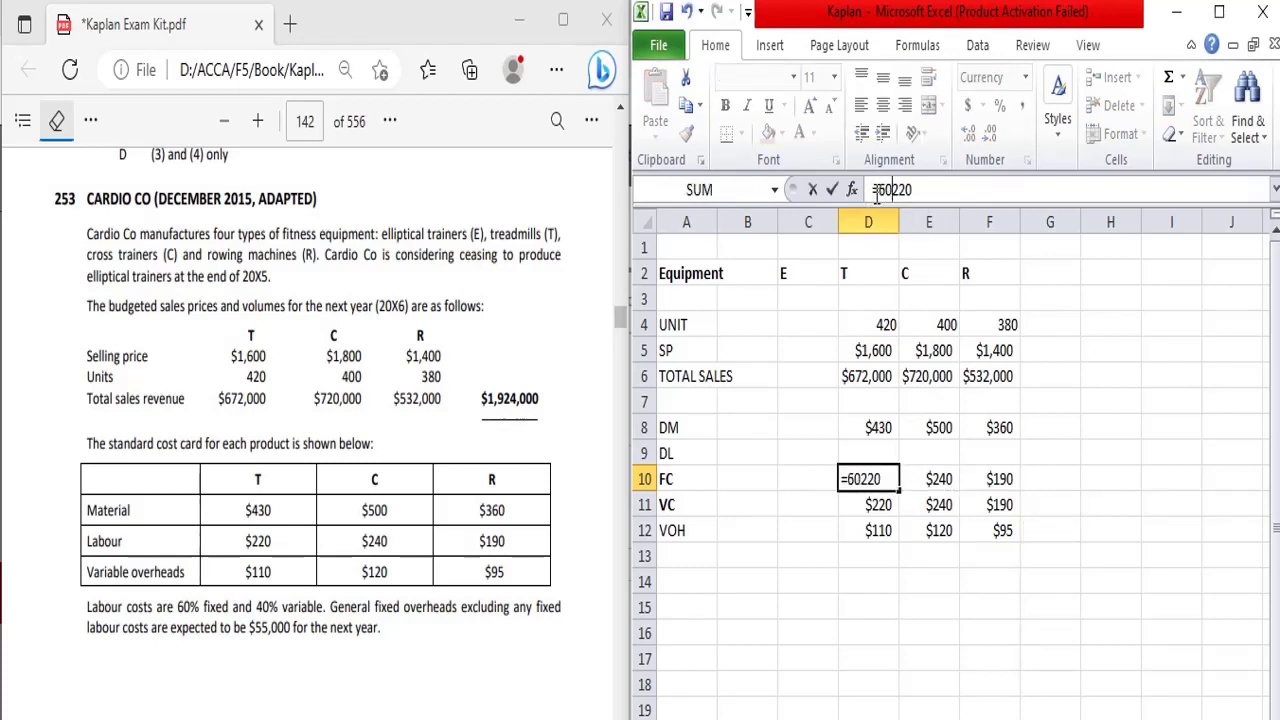
{"action": "type", "text": "%*"}
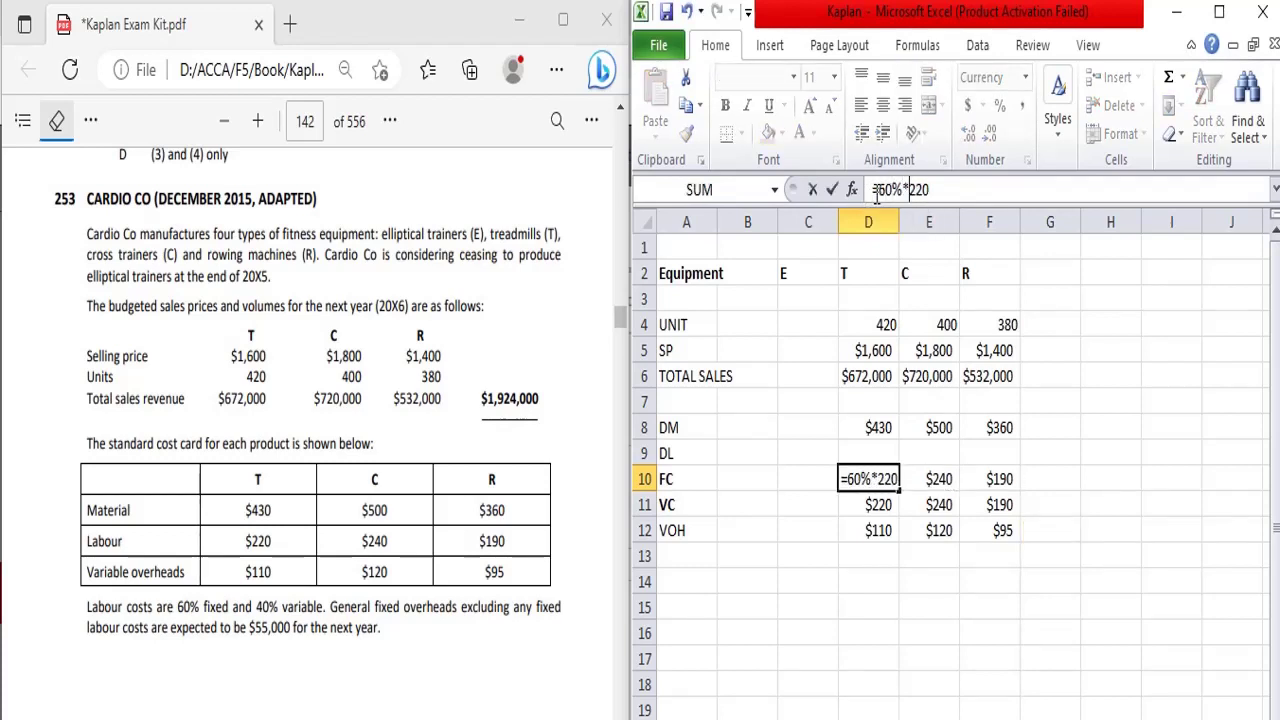
{"action": "key", "text": "Return"}
- Turn product T's VC value in D11 into the variable labour share with the formula =0.4*220
{"action": "left_click", "coordinate": [876, 196]}
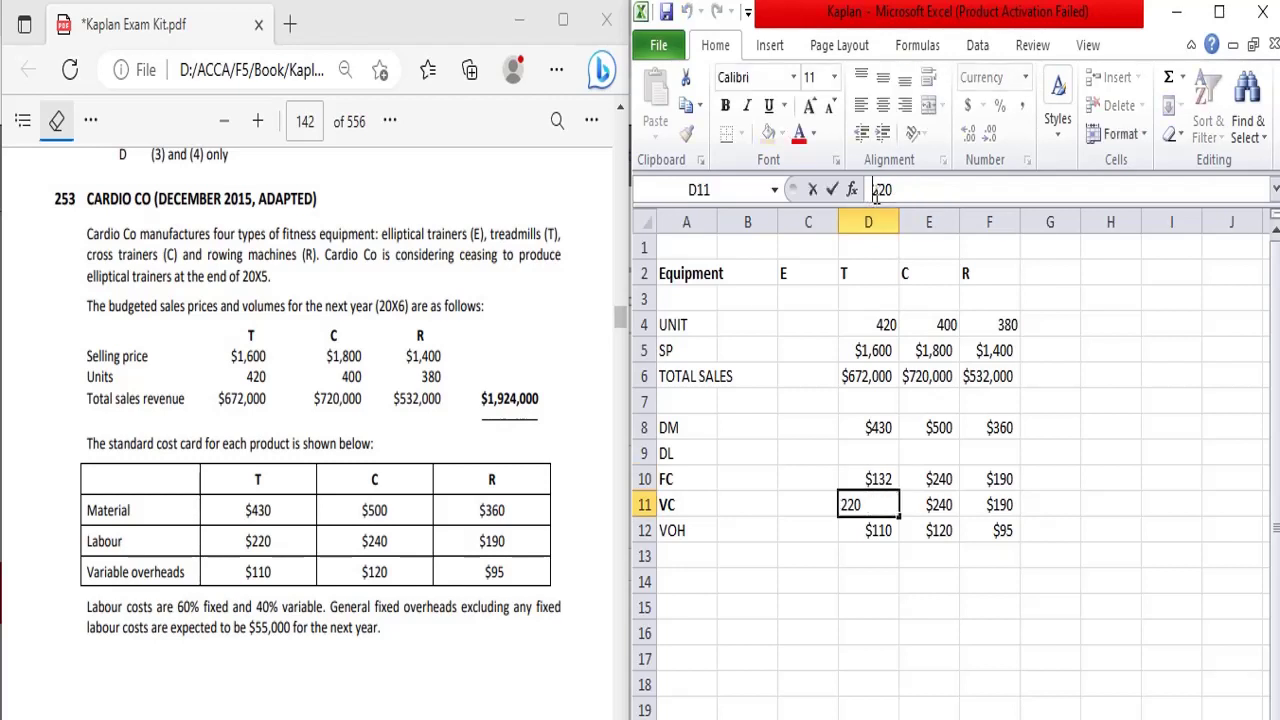
{"action": "type", "text": "=0.4*"}
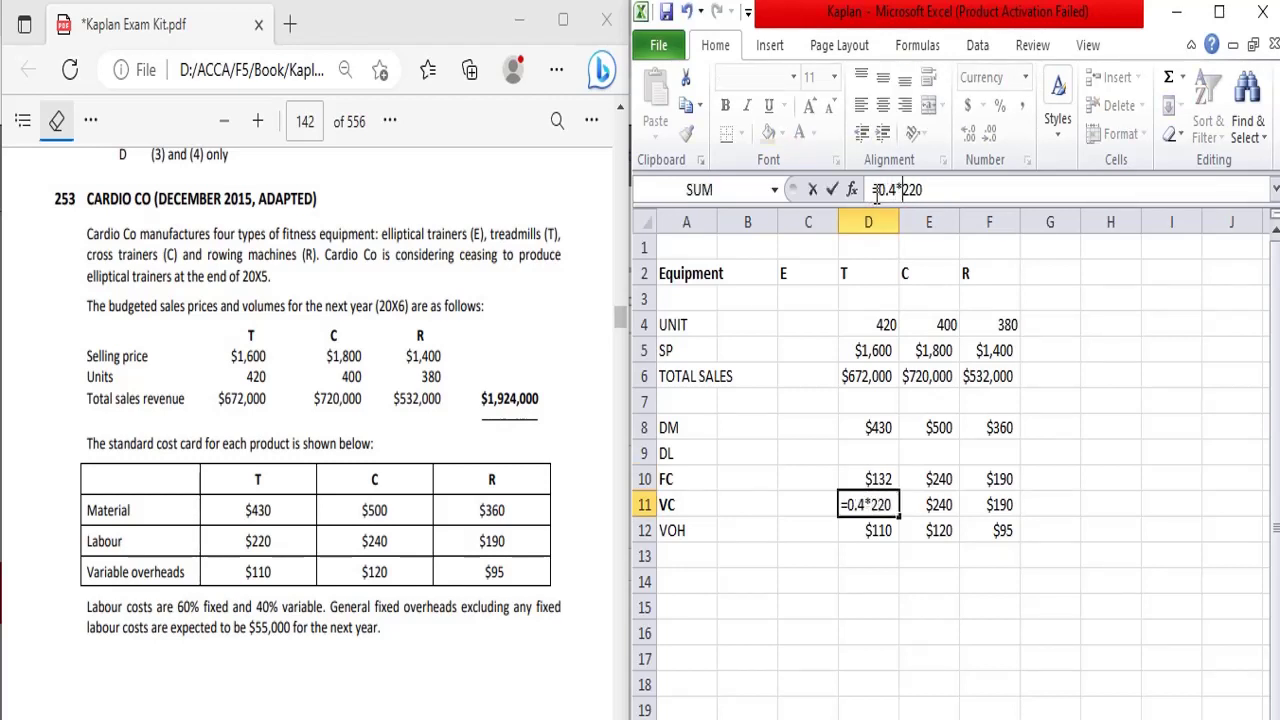
{"action": "key", "text": "Return"}
{"action": "key", "text": "Up"}
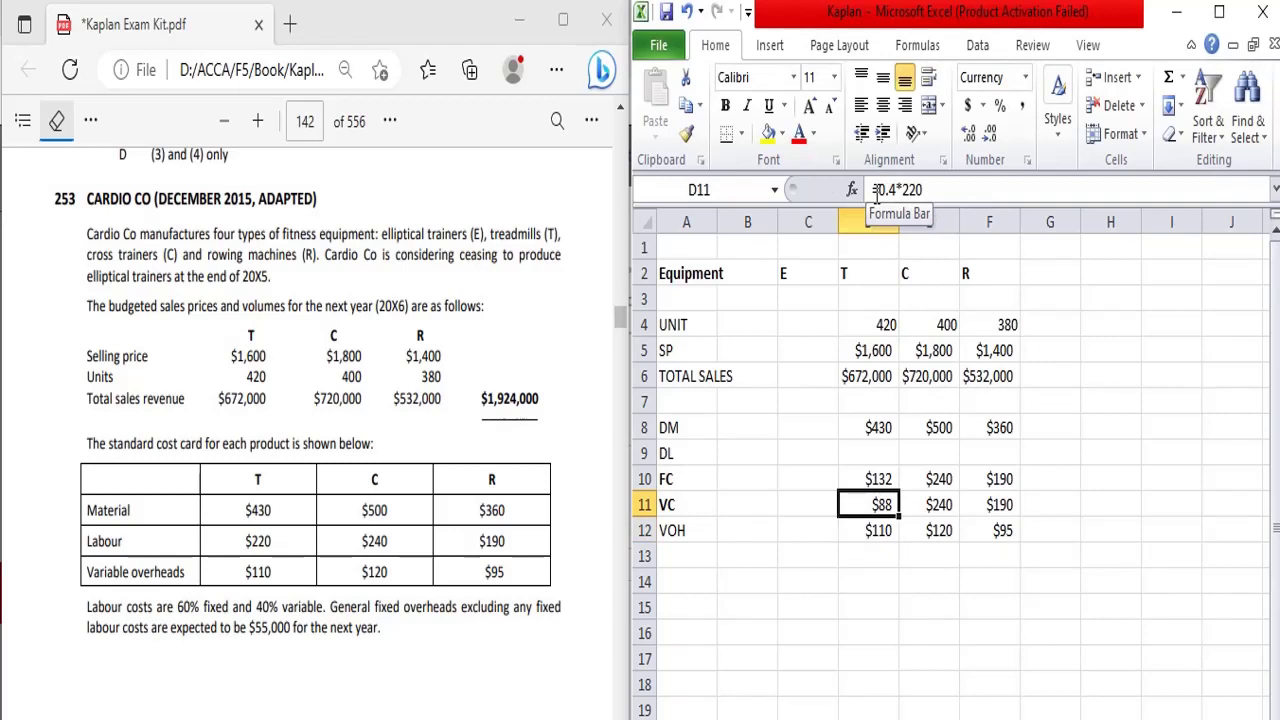
- Move the VOH row from A12:F12 down to row 14
{"action": "key", "text": "Down"}
{"action": "key", "text": "Left"}
{"action": "key", "text": "Left"}
{"action": "key", "text": "Left"}
{"action": "key", "text": "shift+Right"}
{"action": "key", "text": "shift+Right"}
{"action": "key", "text": "shift+Right"}
{"action": "key", "text": "shift+Right"}
{"action": "key", "text": "shift+Right"}
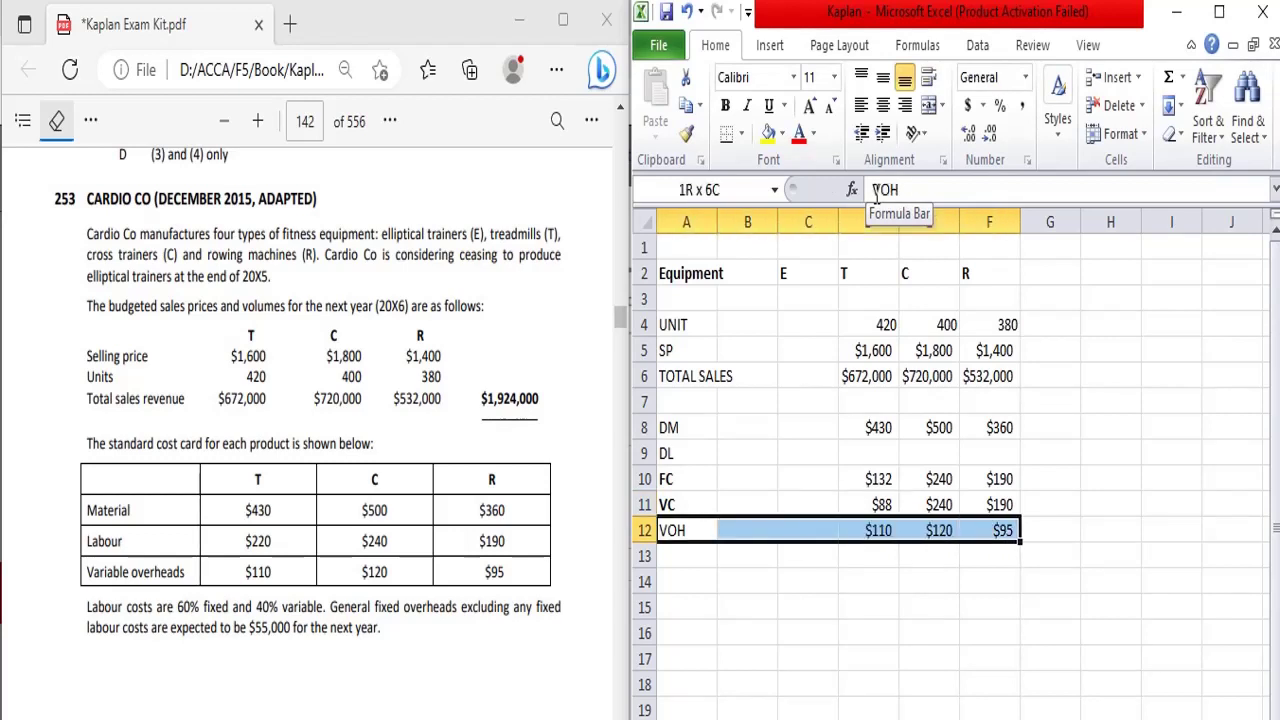
{"action": "key", "text": "ctrl+x"}
{"action": "key", "text": "Down"}
{"action": "key", "text": "Down"}
{"action": "key", "text": "ctrl+v"}
- Label A12 as Total and sum product T's FC and VC labour in D12 with =SUM(D10:D11)
{"action": "key", "text": "Up"}
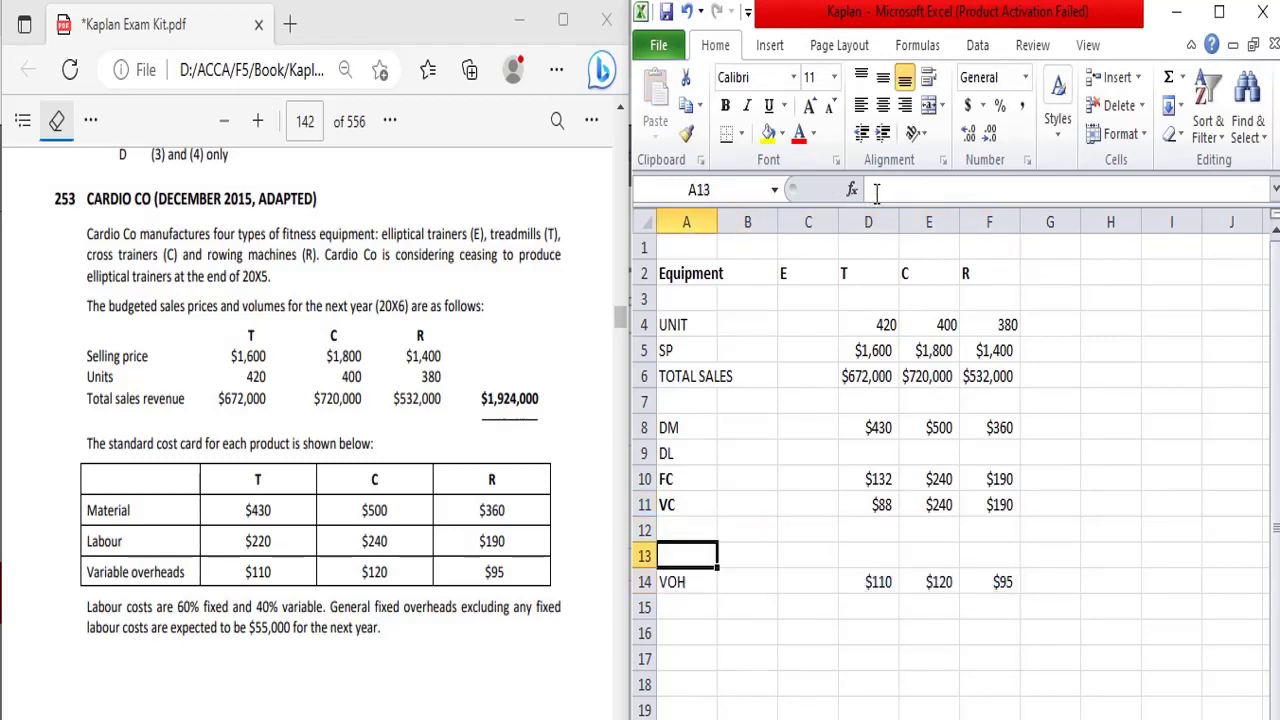
{"action": "key", "text": "Up"}
{"action": "type", "text": "Total"}
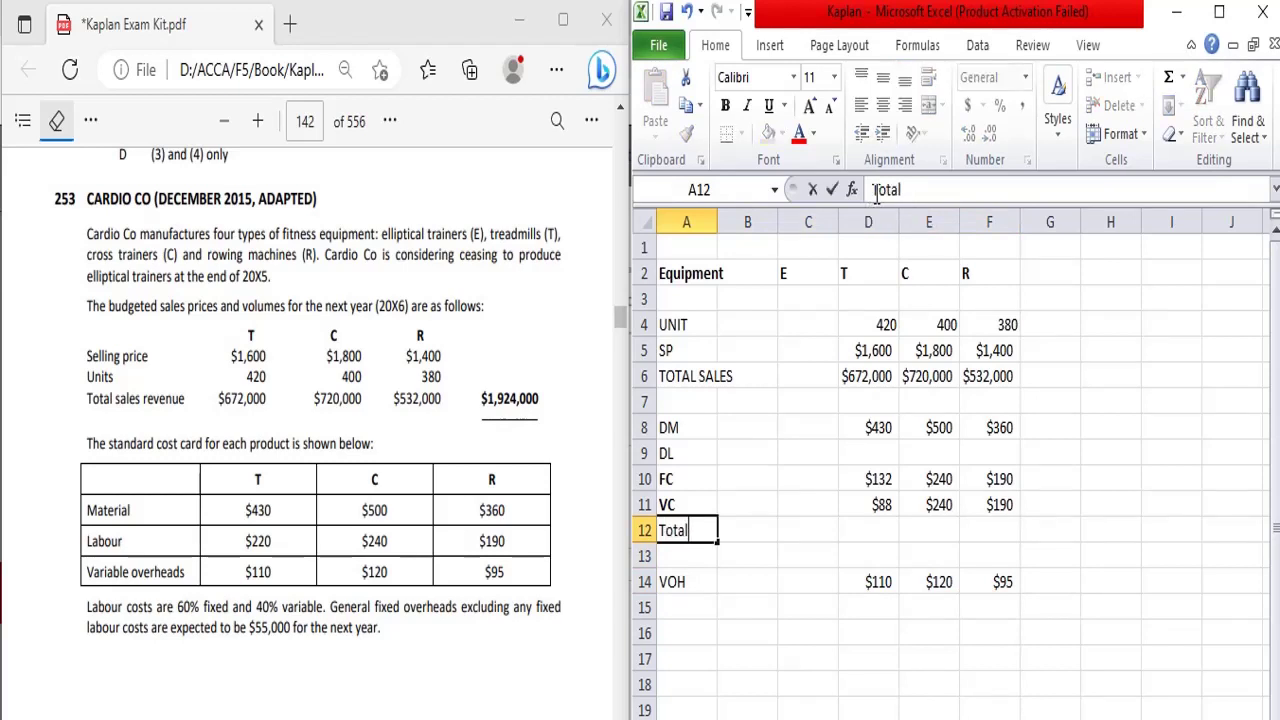
{"action": "key", "text": "Right"}
{"action": "key", "text": "Right"}
{"action": "key", "text": "Right"}
{"action": "key", "text": "alt+equal"}
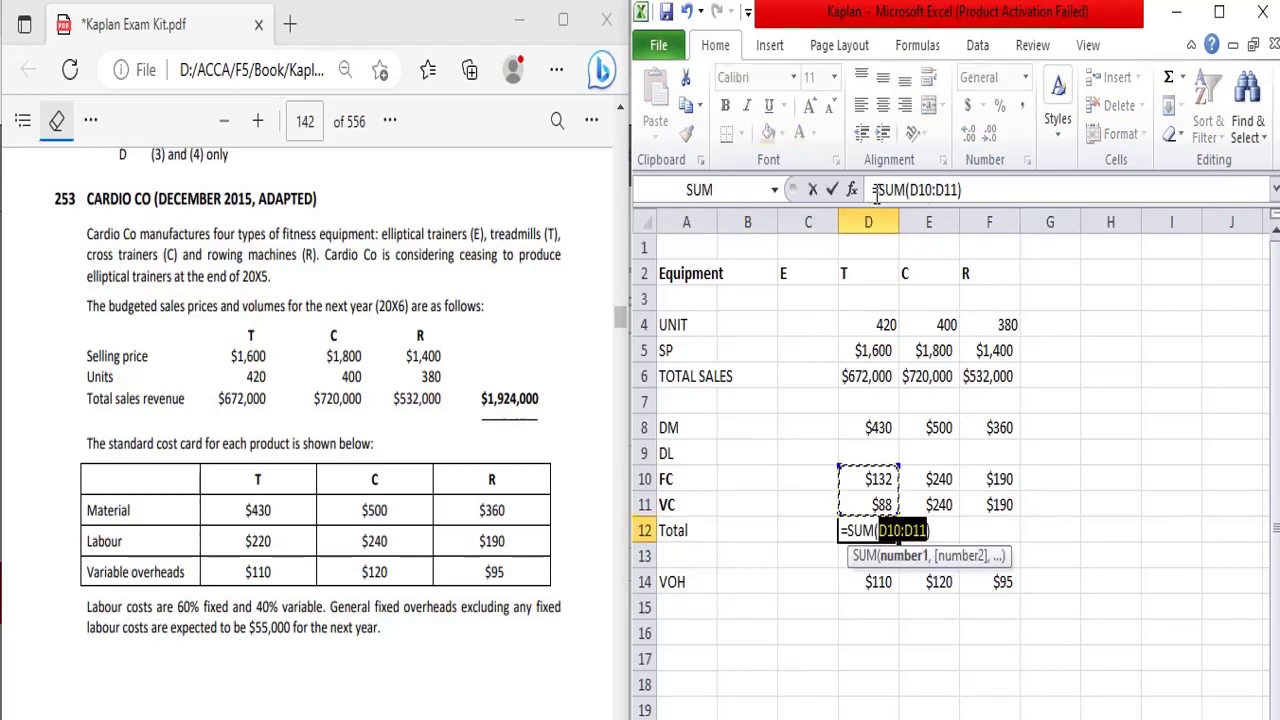
{"action": "key", "text": "Return"}
{"action": "key", "text": "Up"}
{"action": "key", "text": "Right"}
{"action": "key", "text": "Right"}
{"action": "key", "text": "Right"}
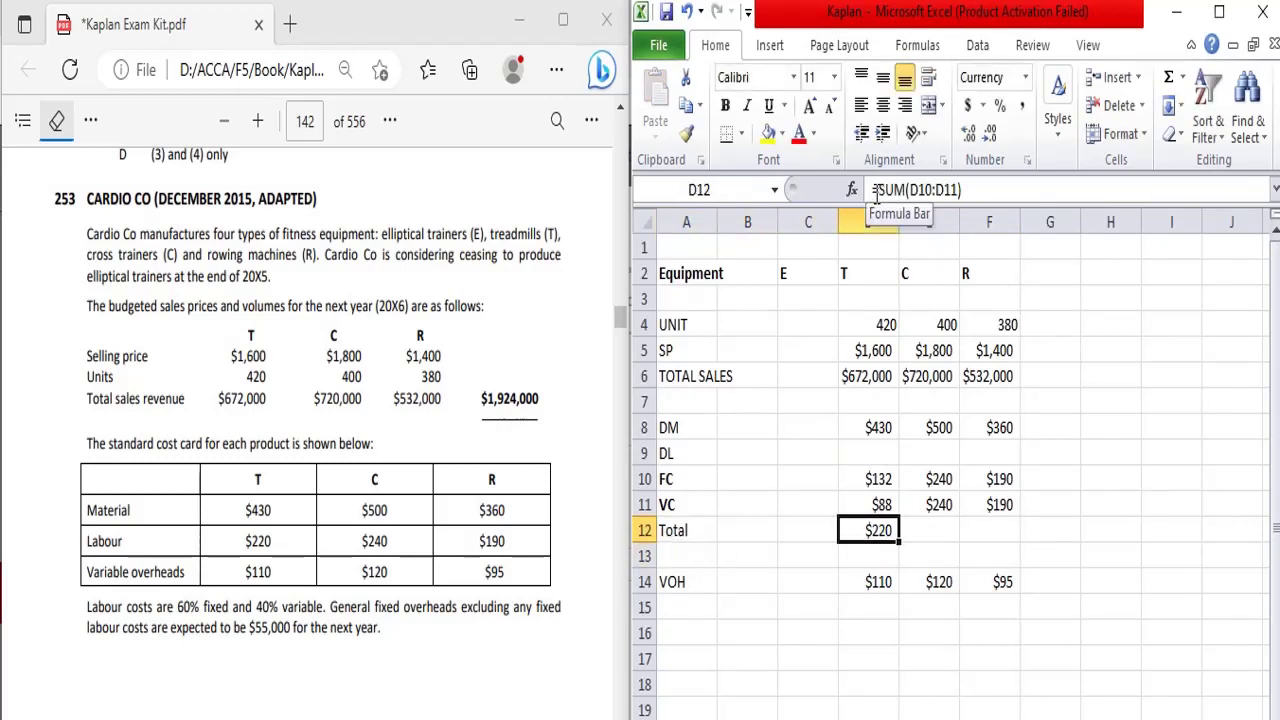
- Turn product C's FC value in E10 into the fixed labour share with the formula =0.6*240
{"action": "key", "text": "Left"}
{"action": "key", "text": "Left"}
{"action": "key", "text": "Left"}
{"action": "key", "text": "Right"}
{"action": "key", "text": "Right"}
{"action": "key", "text": "Right"}
{"action": "key", "text": "Right"}
{"action": "key", "text": "Up"}
{"action": "key", "text": "Up"}
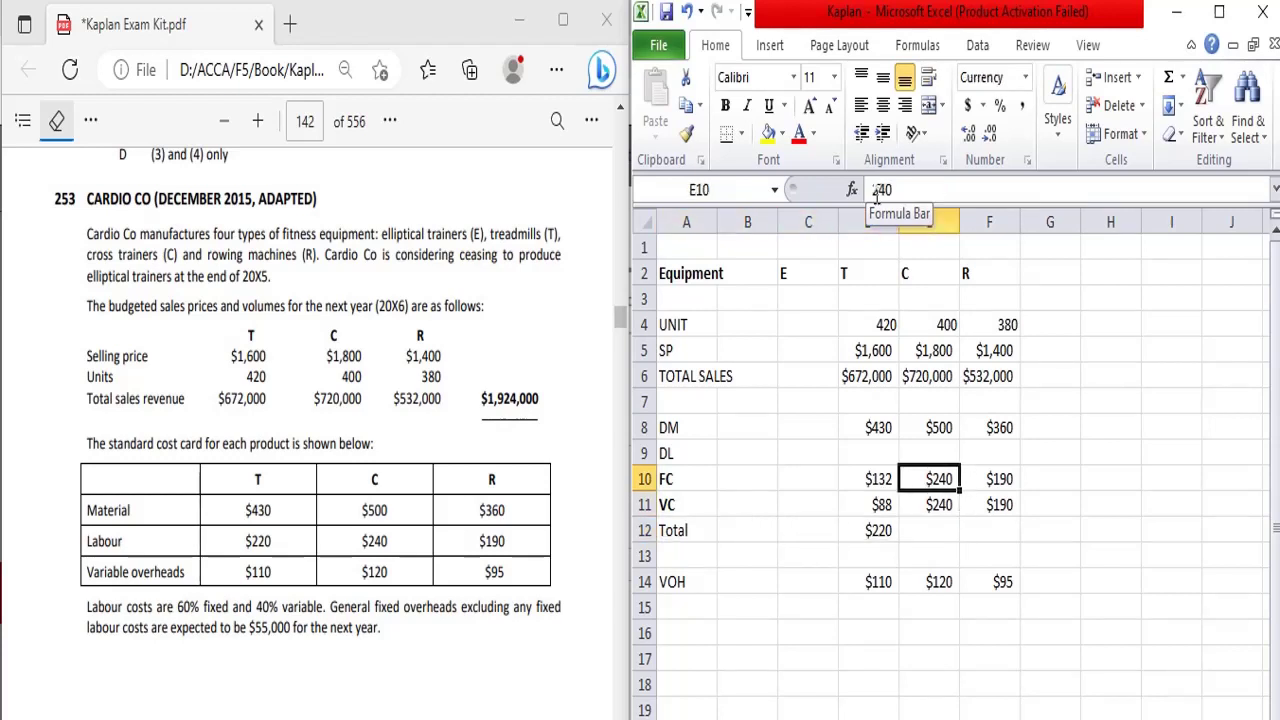
{"action": "left_click", "coordinate": [876, 197]}
{"action": "type", "text": "=0.6"}
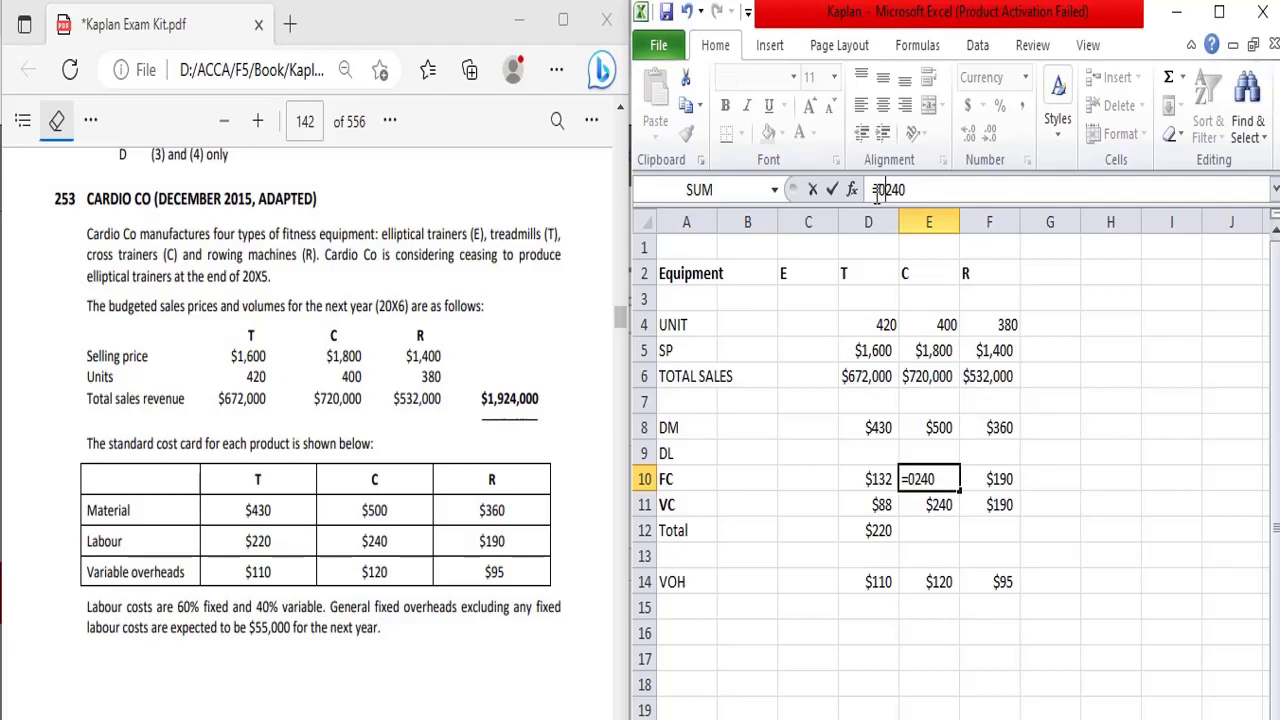
{"action": "type", "text": "*"}
{"action": "key", "text": "Return"}
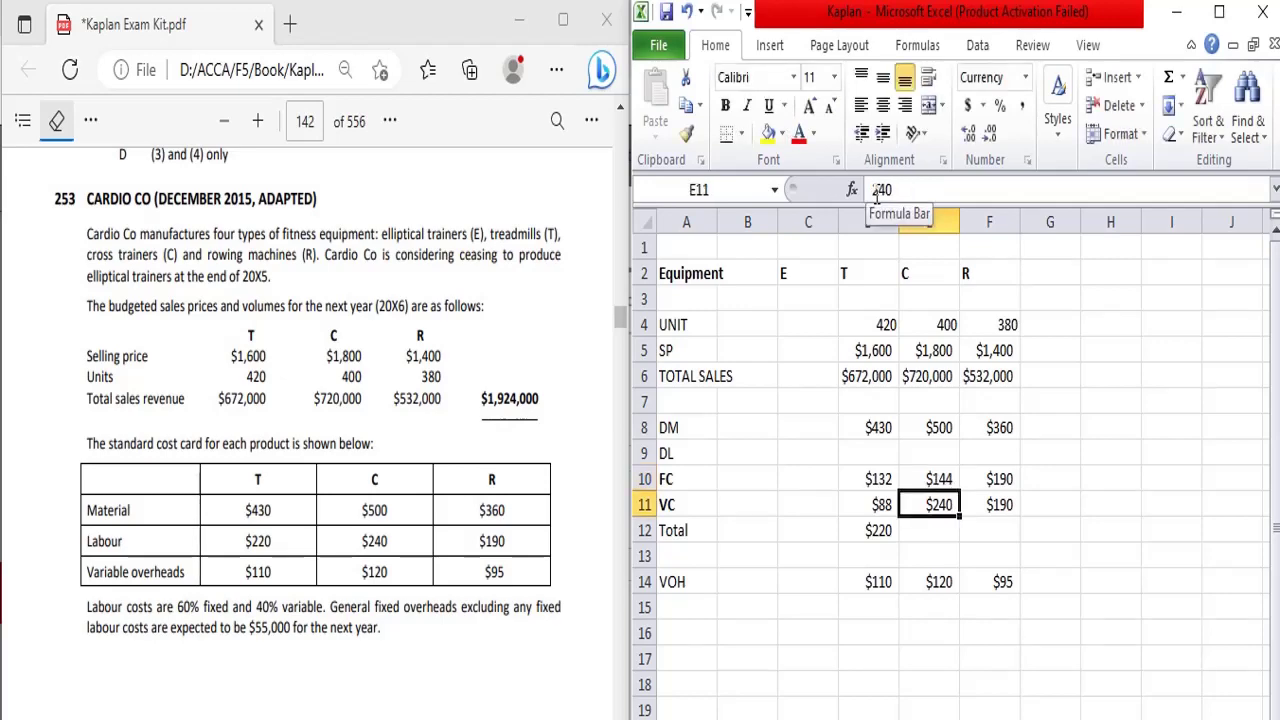
{"action": "type", "text": "=0.4*"}
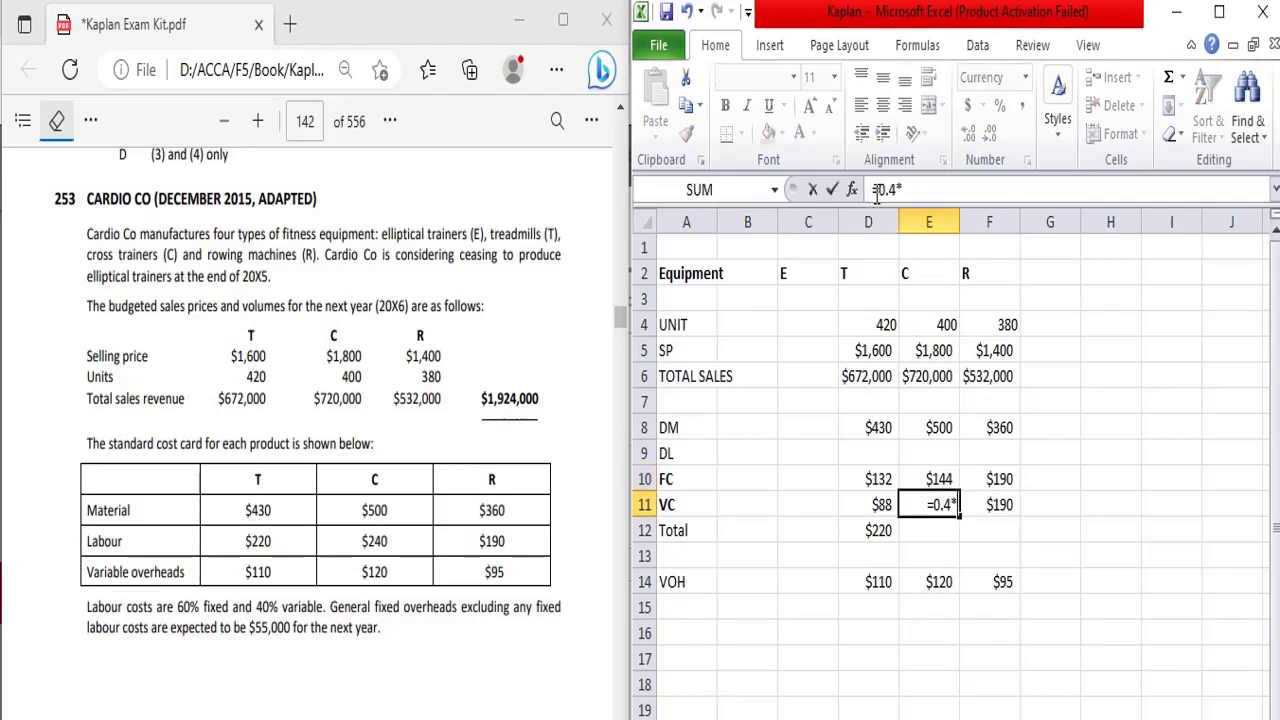
{"action": "key", "text": "Return"}
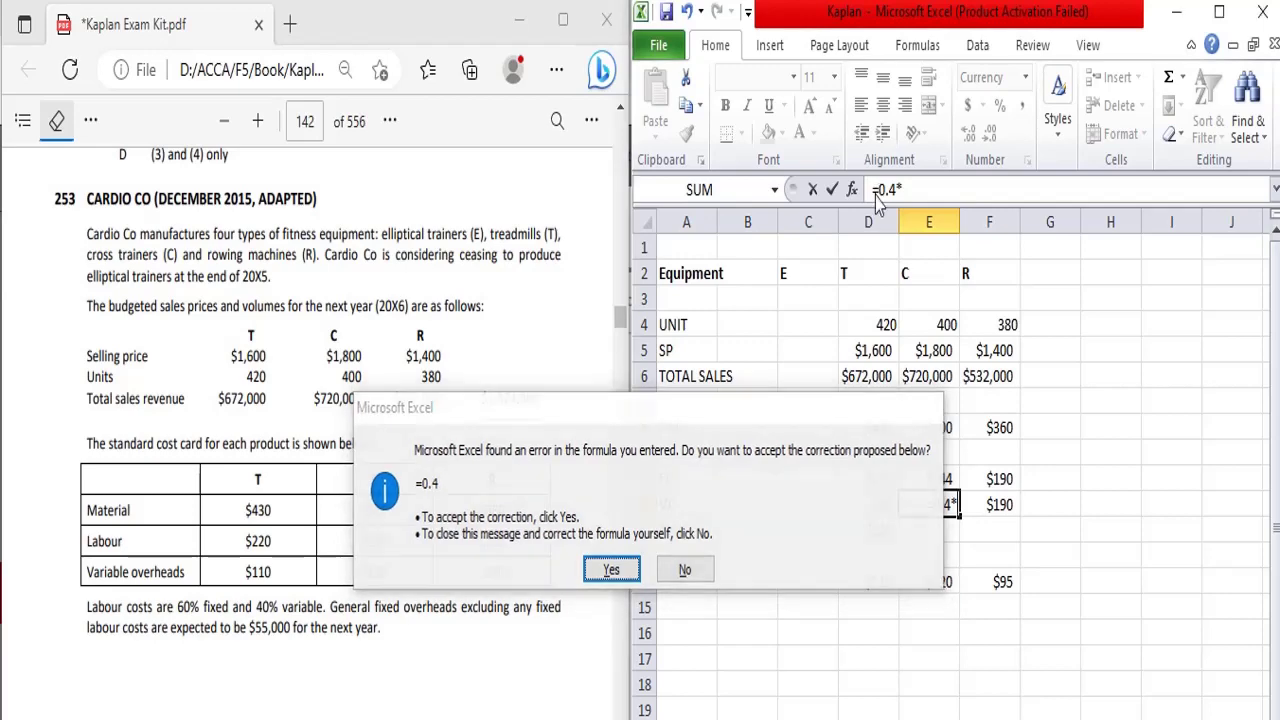
{"action": "key", "text": "Escape"}
{"action": "key", "text": "Escape"}
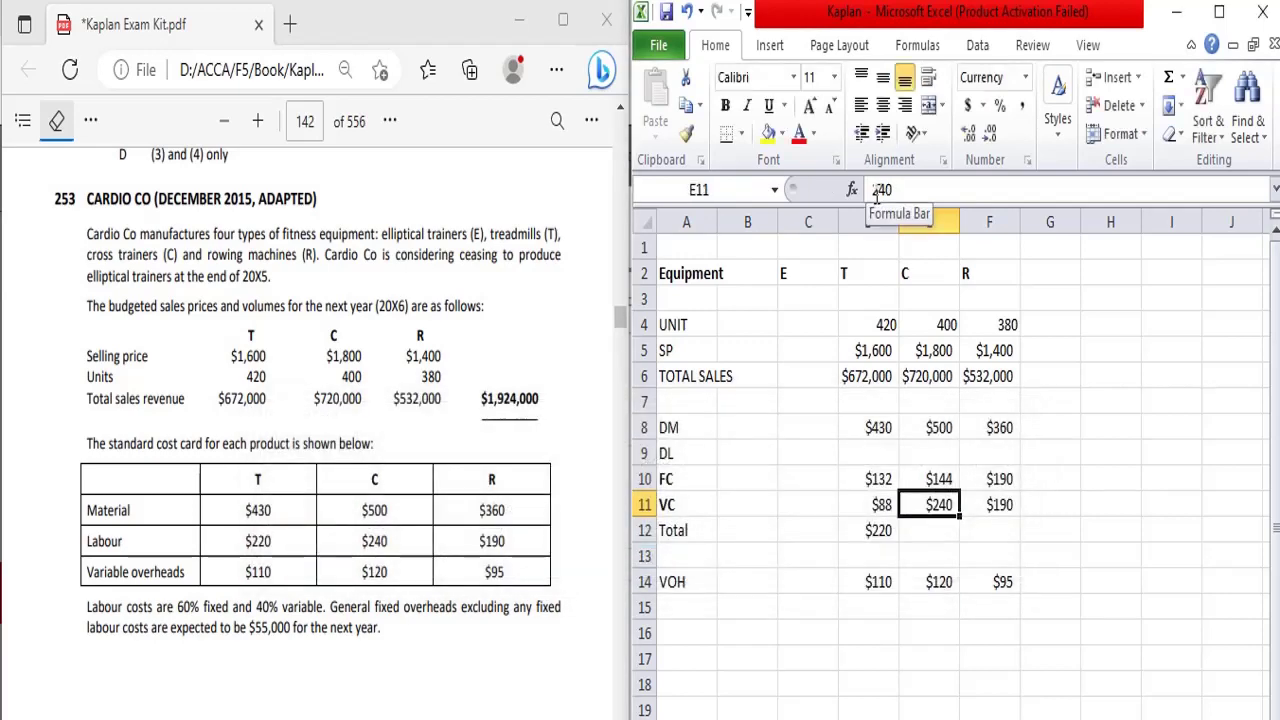
- Turn product C's VC value in E11 into =0.4*240 and total its labour in E12 with =SUM(E10:E11)
{"action": "left_click", "coordinate": [876, 192]}
{"action": "type", "text": "=0.4*"}
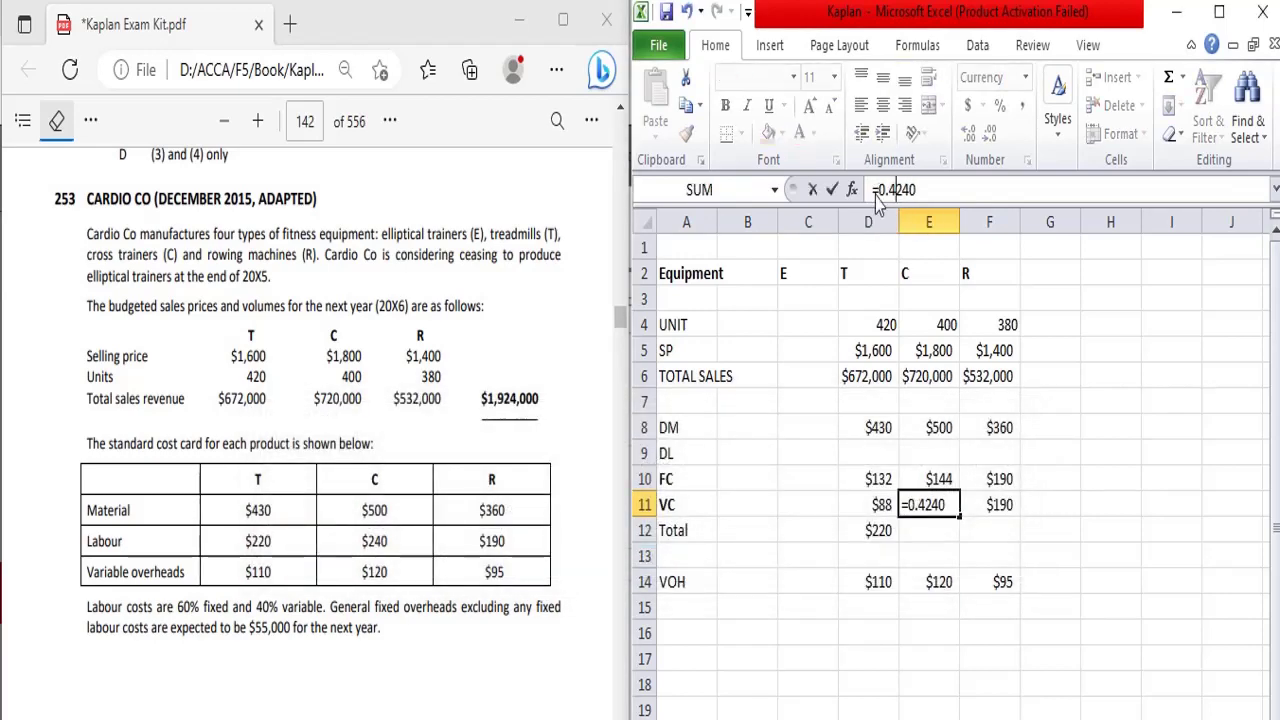
{"action": "key", "text": "Return"}
{"action": "key", "text": "alt+equal"}
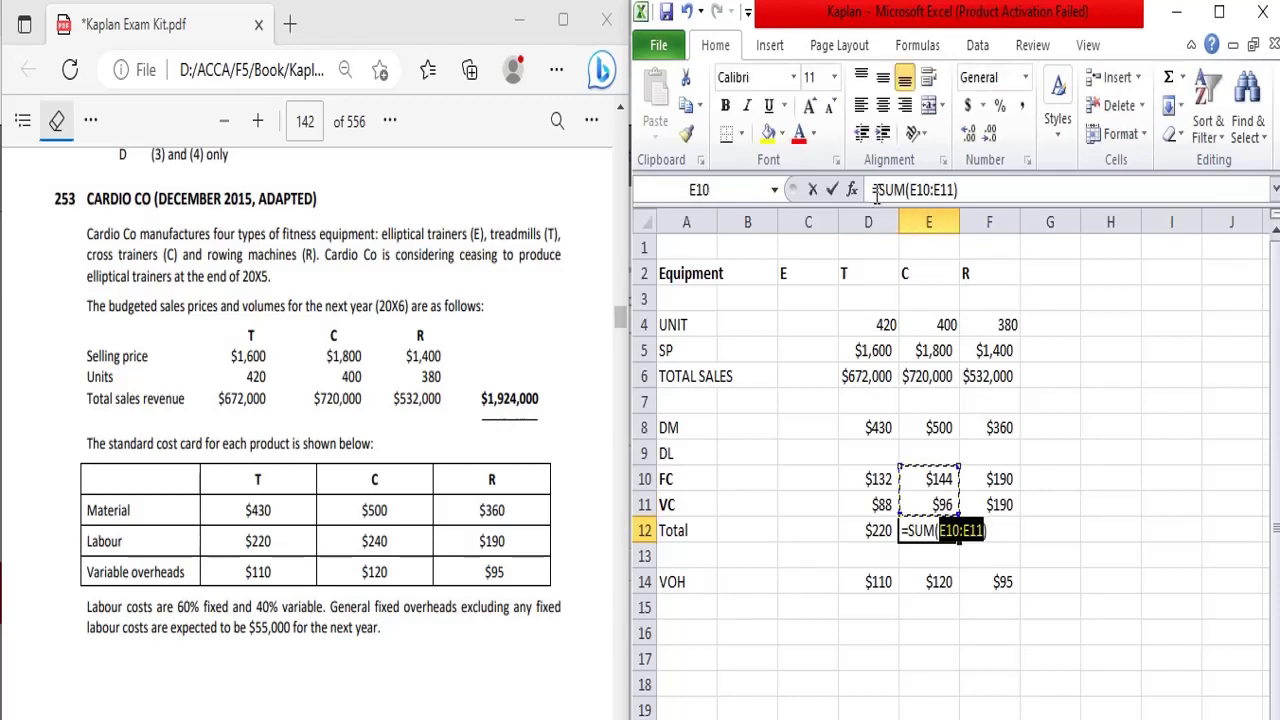
{"action": "key", "text": "Return"}
- Turn product R's FC value in F10 into the fixed labour share with the formula =0.6*190
{"action": "key", "text": "Up"}
{"action": "key", "text": "Right"}
{"action": "key", "text": "Up"}
{"action": "key", "text": "Up"}
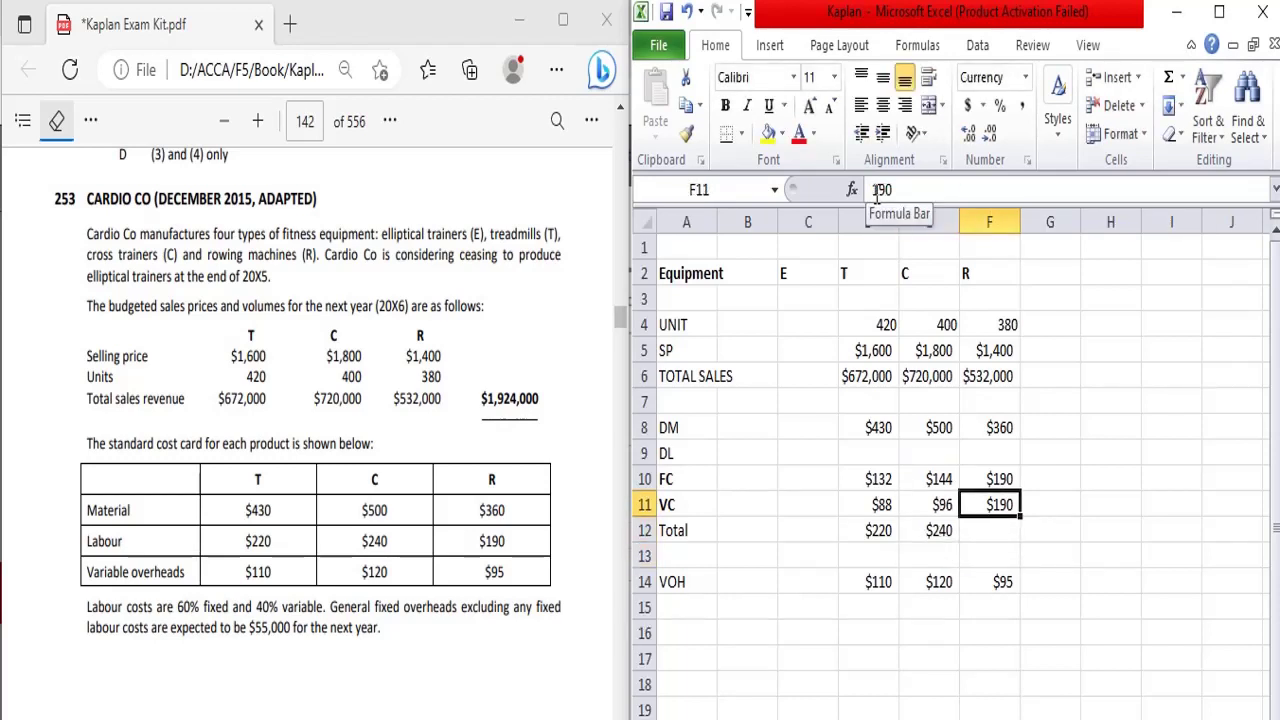
{"action": "left_click", "coordinate": [876, 192]}
{"action": "type", "text": "=0.6*"}
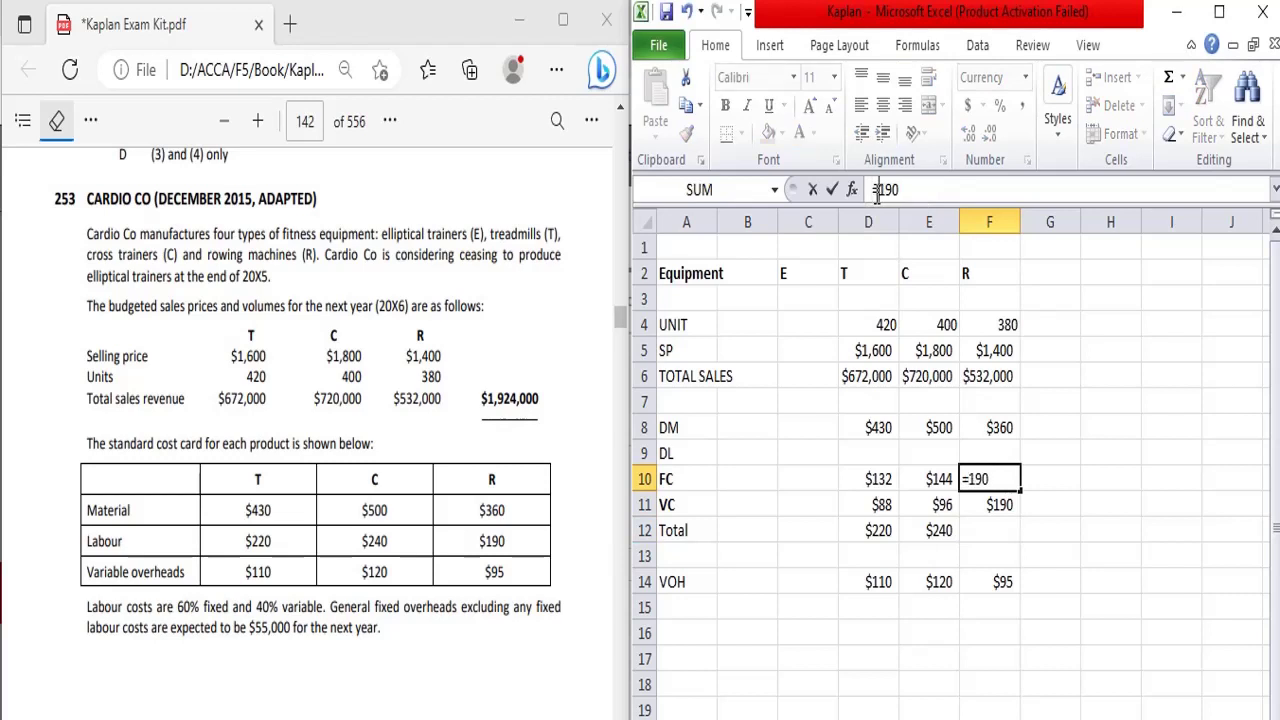
{"action": "key", "text": "Return"}
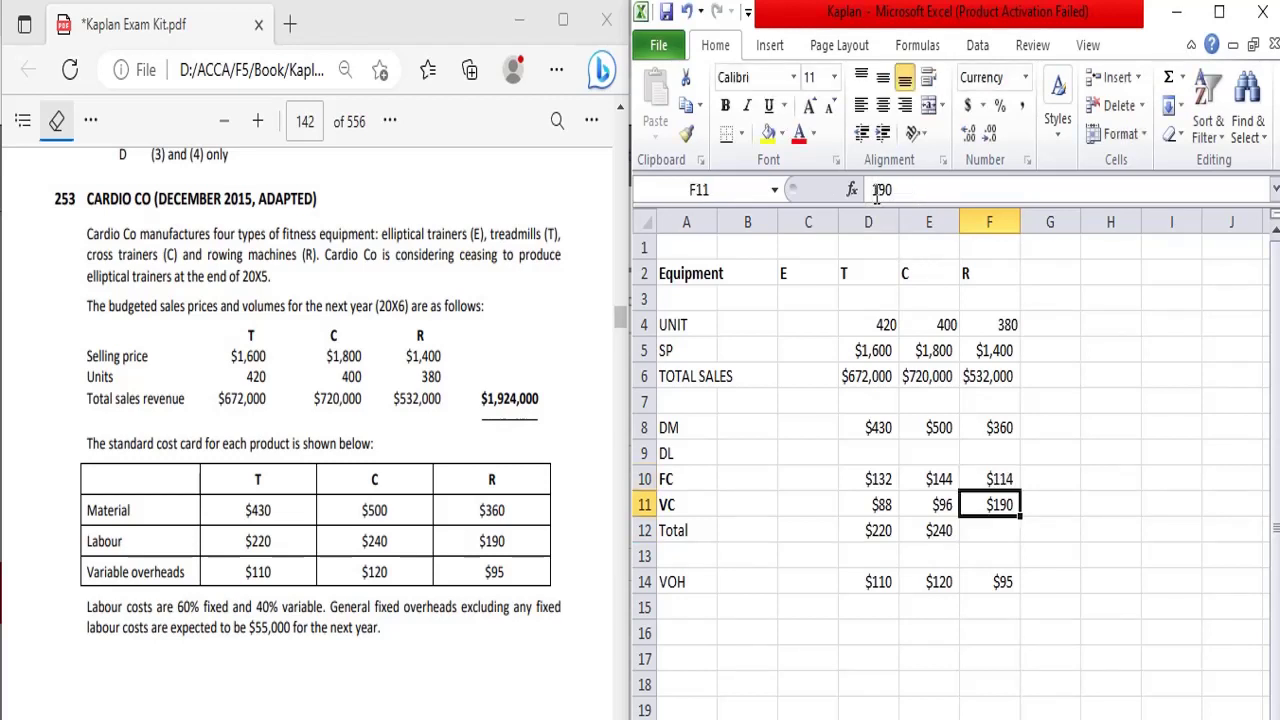
- Change product R's VC value in F11 into a variable share formula, entered as =0.4*19
{"action": "left_click", "coordinate": [876, 195]}
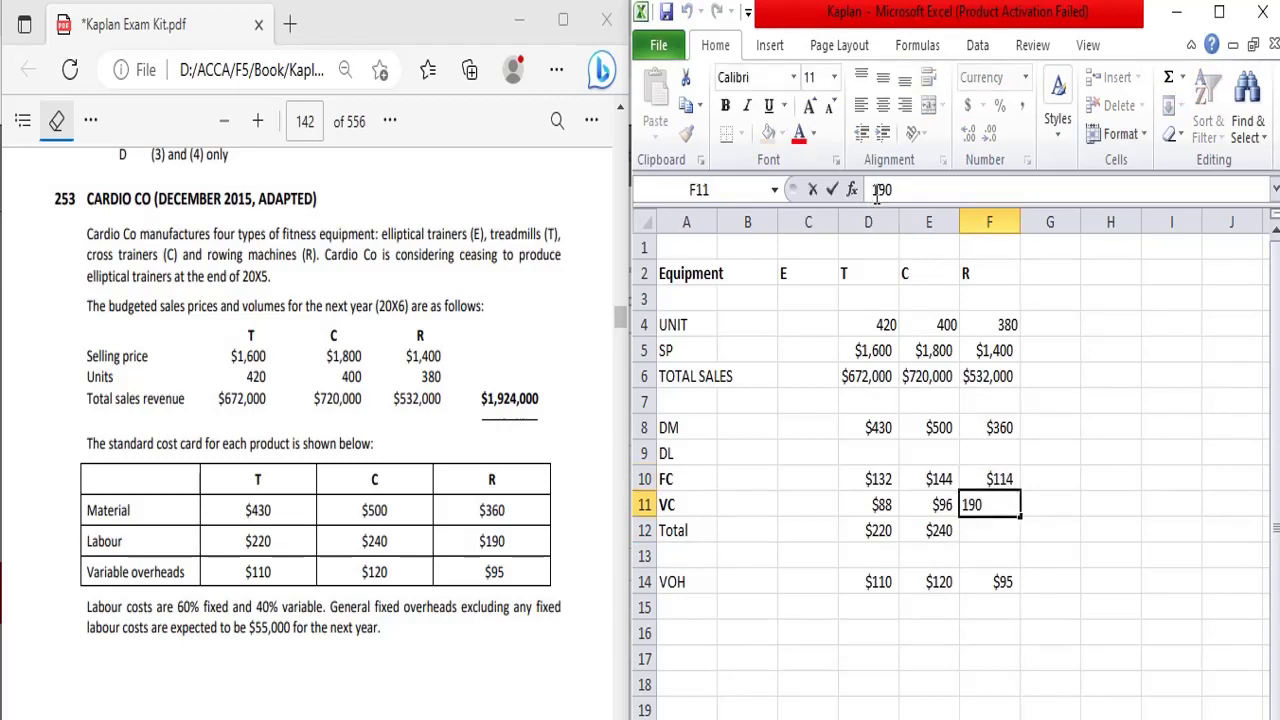
{"action": "type", "text": "=0.4"}
{"action": "key", "text": "Return"}
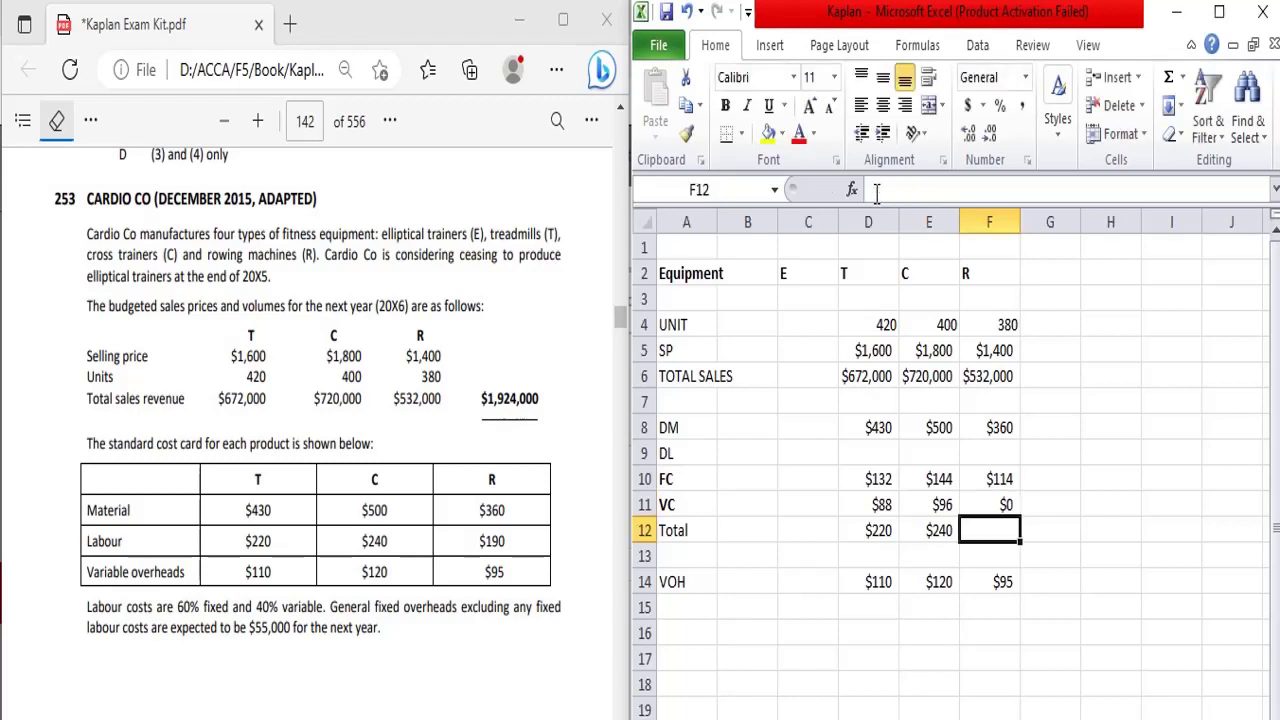
{"action": "key", "text": "Up"}
{"action": "left_click", "coordinate": [876, 193]}
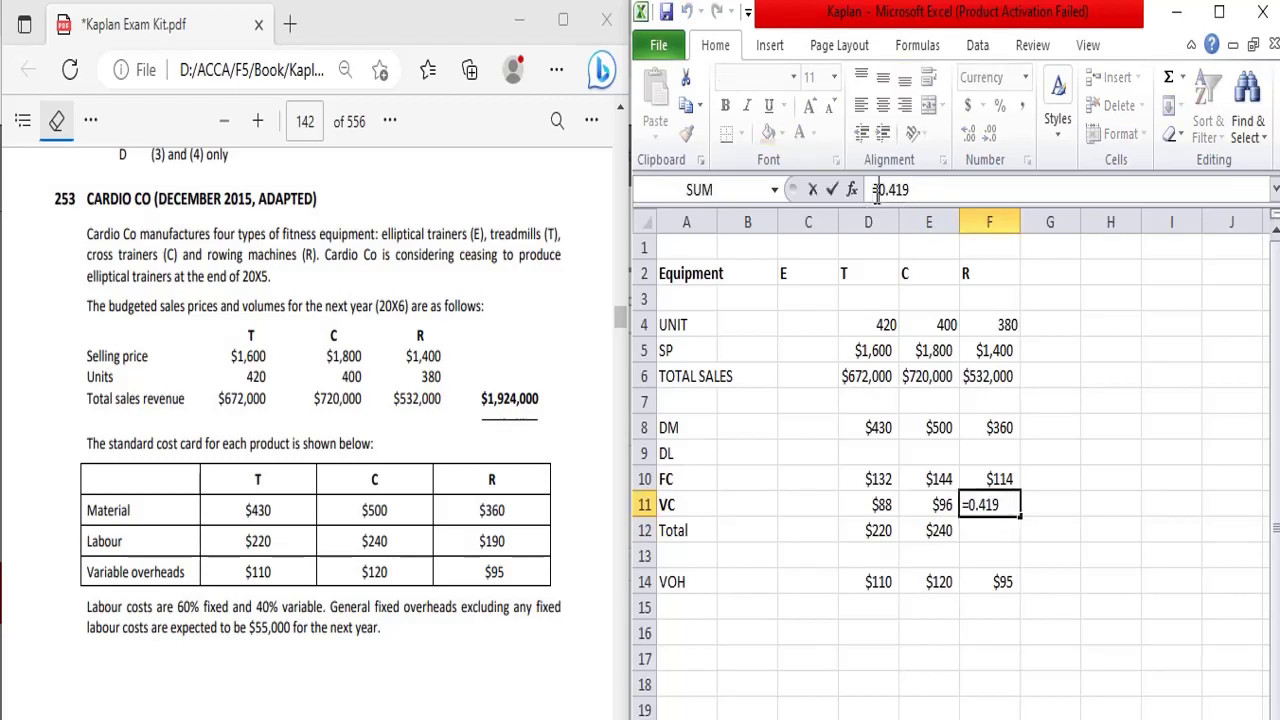
{"action": "key", "text": "Right"}
{"action": "key", "text": "Right"}
{"action": "key", "text": "Right"}
{"action": "type", "text": "*"}
{"action": "key", "text": "Return"}
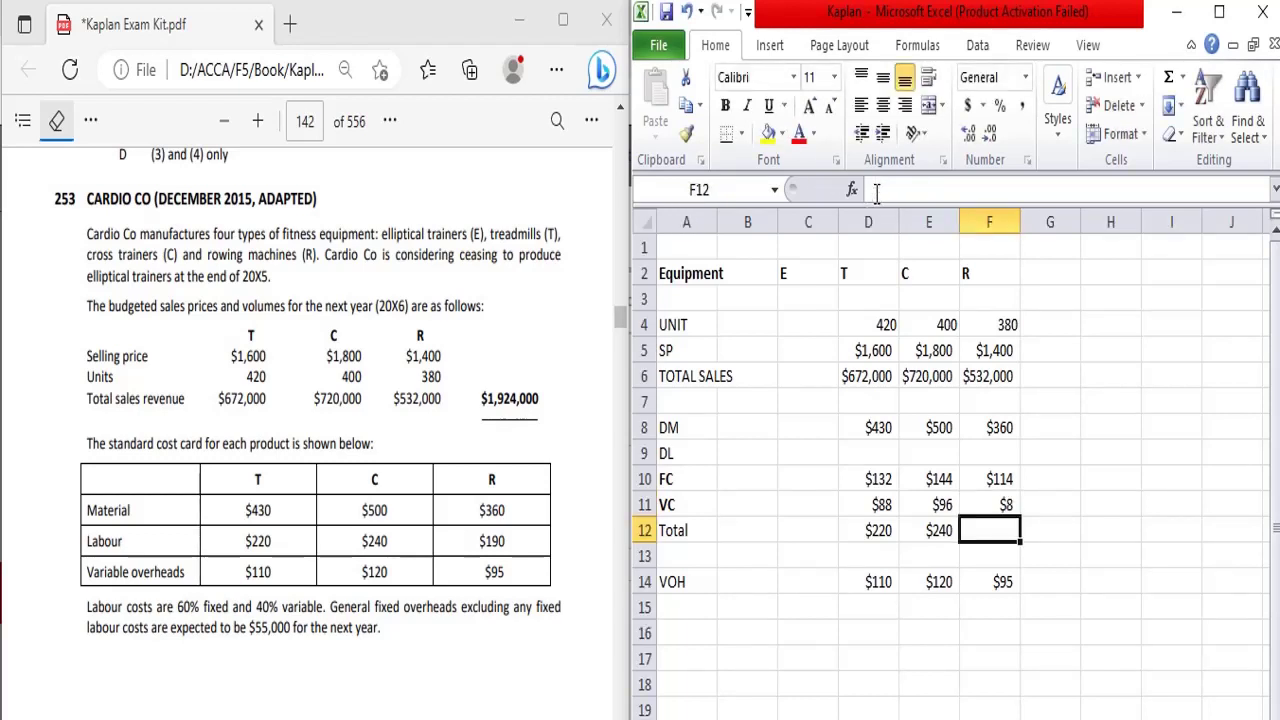
- Total product R's labour in F12 with =SUM(F10:F11) and correct the VC formula in F11 to =0.4*190
{"action": "key", "text": "alt+equal"}
{"action": "key", "text": "Return"}
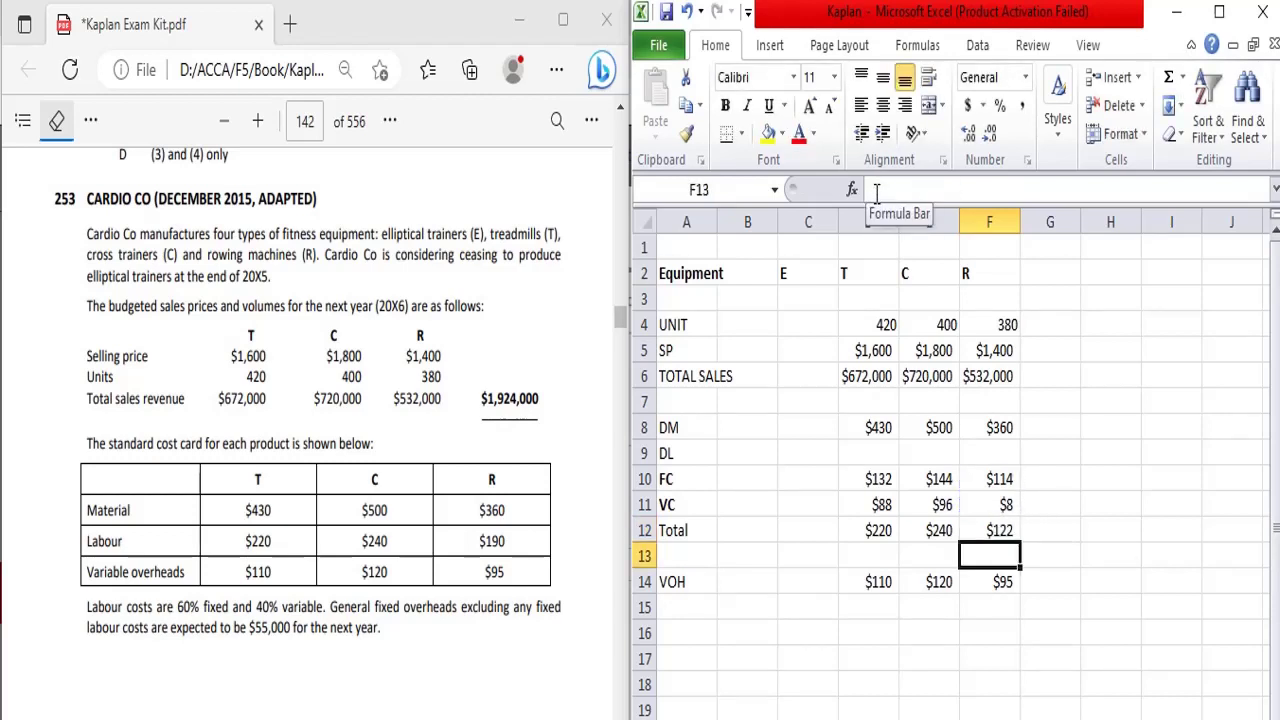
{"action": "key", "text": "Up"}
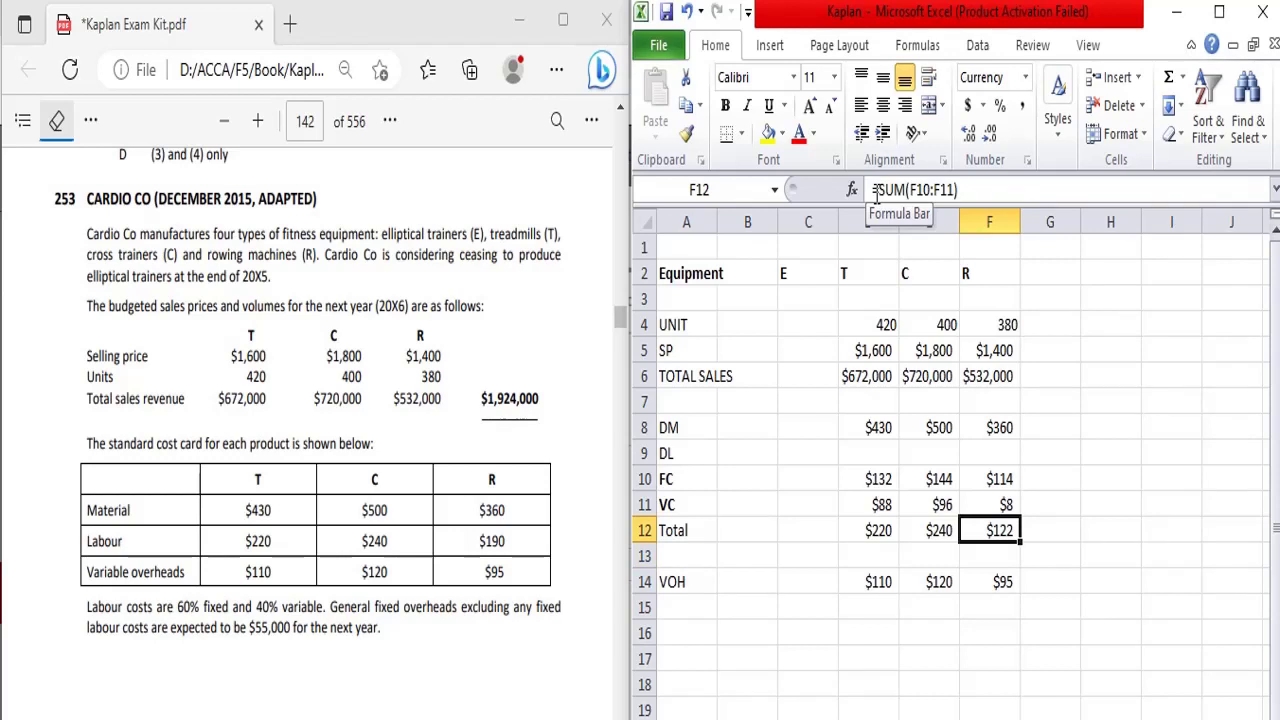
{"action": "key", "text": "Up"}
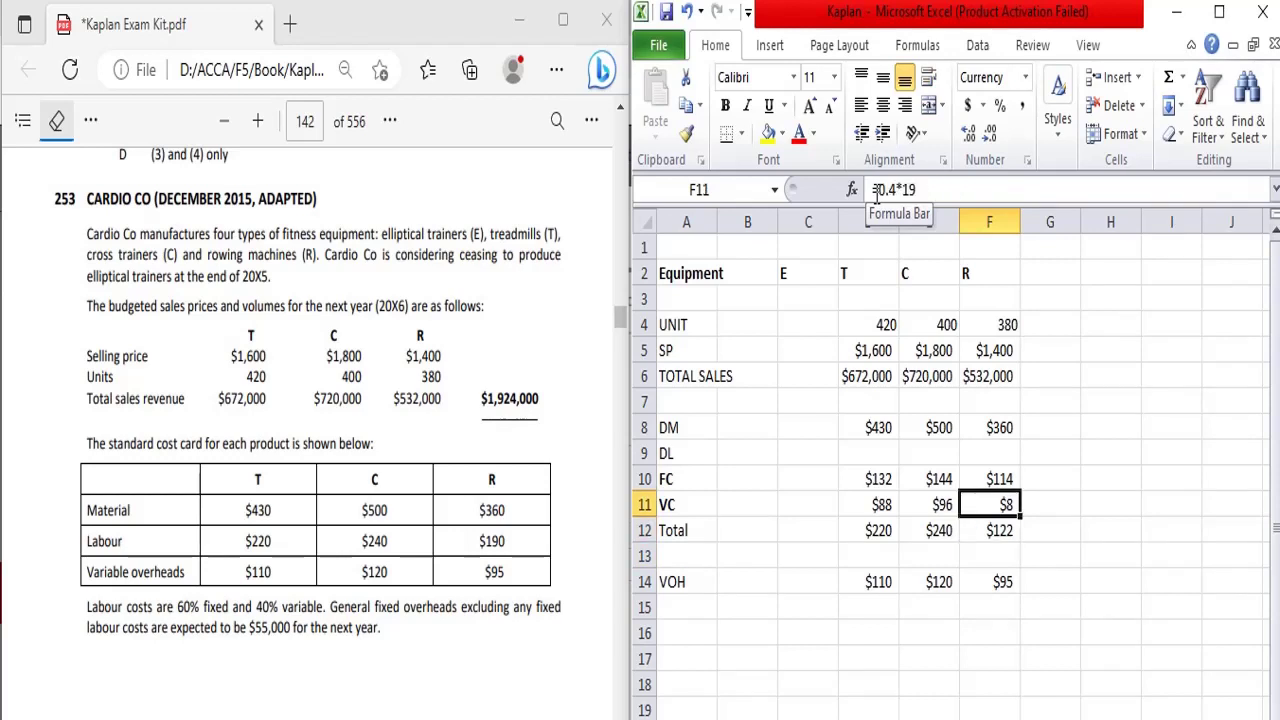
{"action": "left_click", "coordinate": [924, 189]}
{"action": "type", "text": "0"}
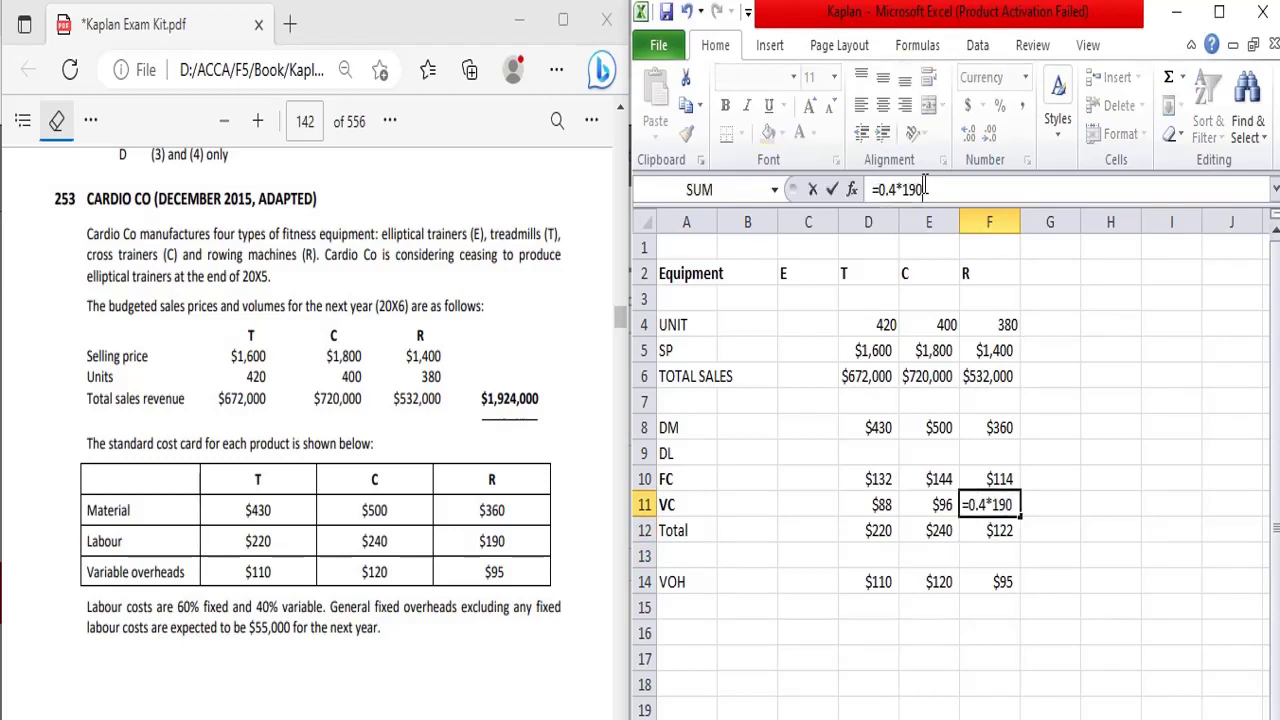
{"action": "key", "text": "Return"}
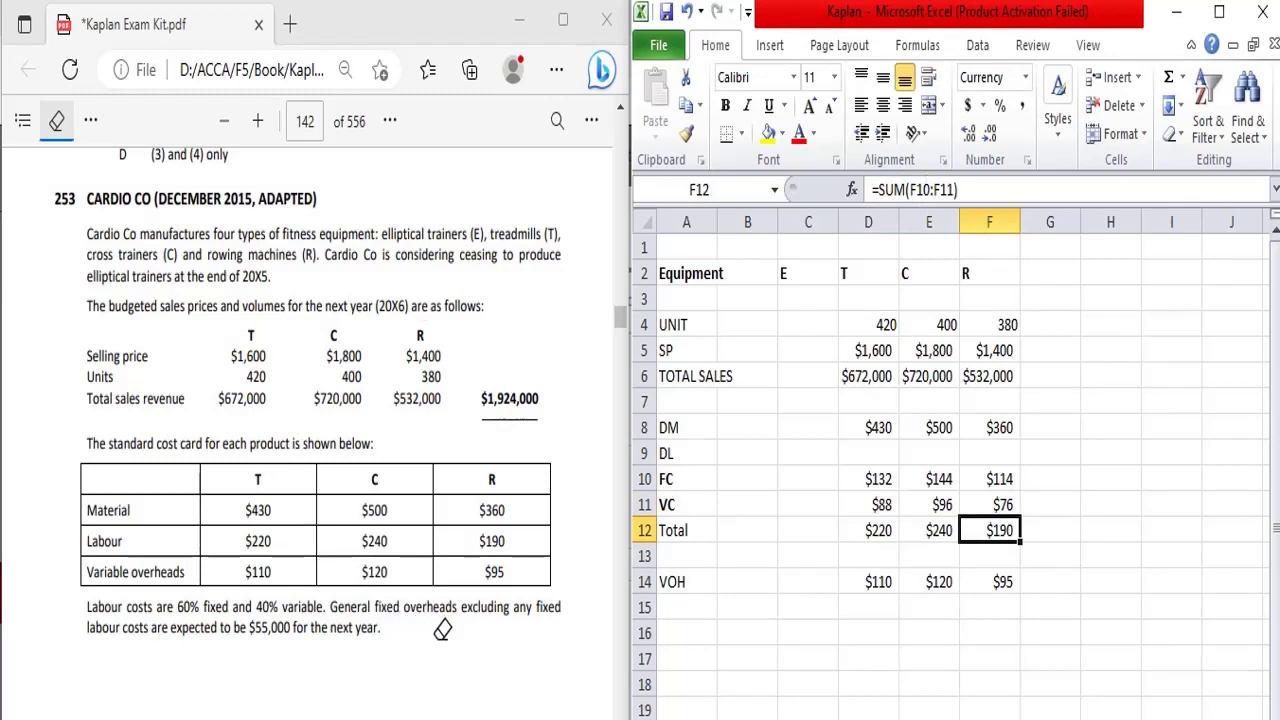
- Add a General Fixed OH row with its label in A16 and the amount $55,000 in C16
{"action": "left_click", "coordinate": [680, 641]}
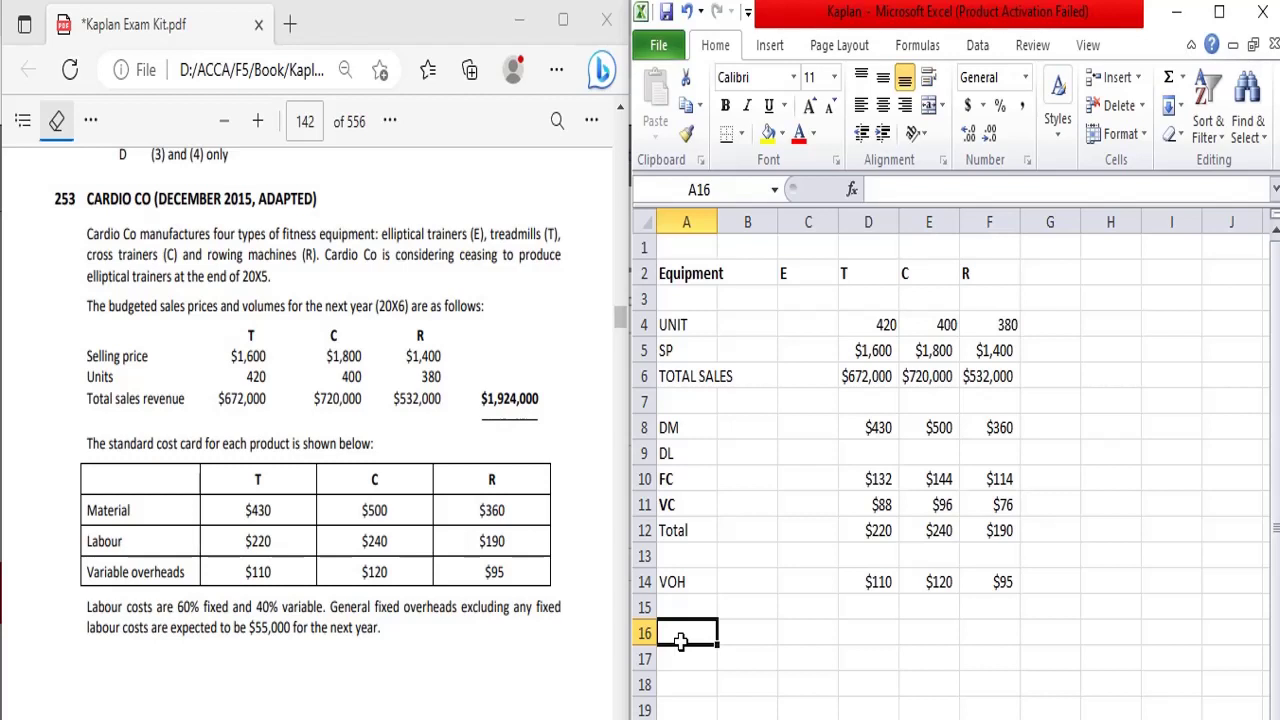
{"action": "type", "text": "Ge"}
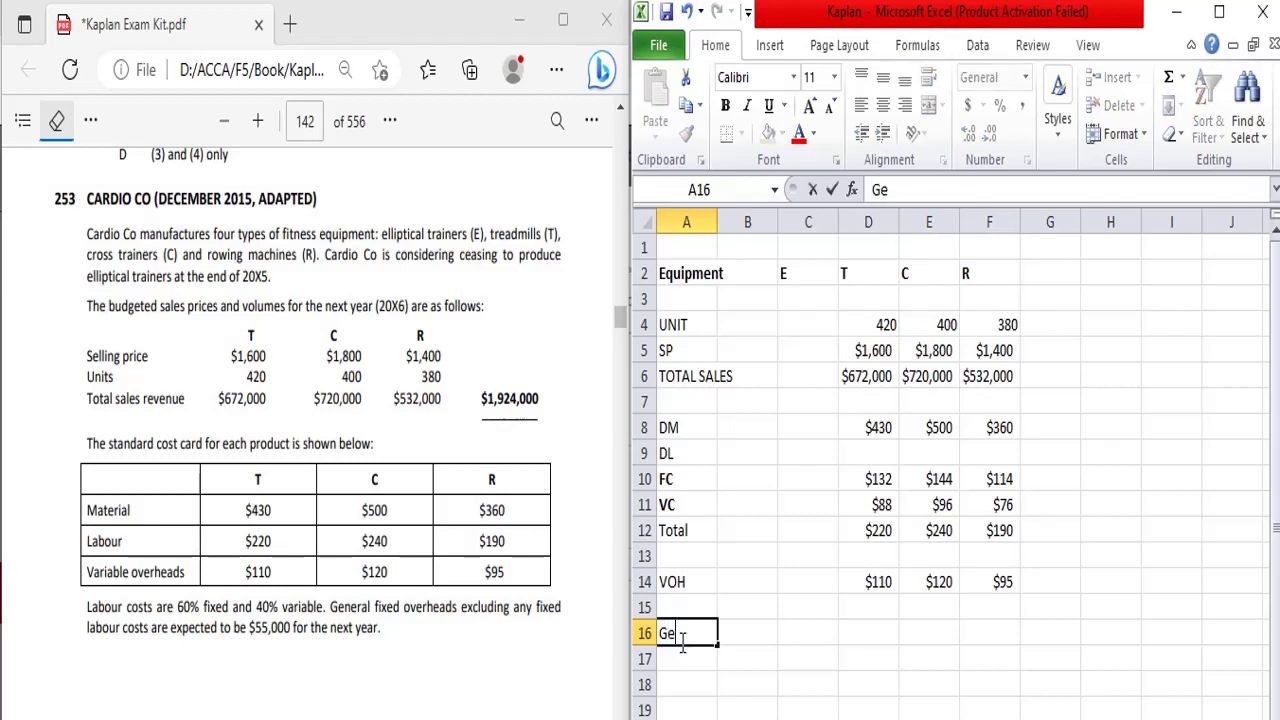
{"action": "type", "text": "neral FIxed Og"}
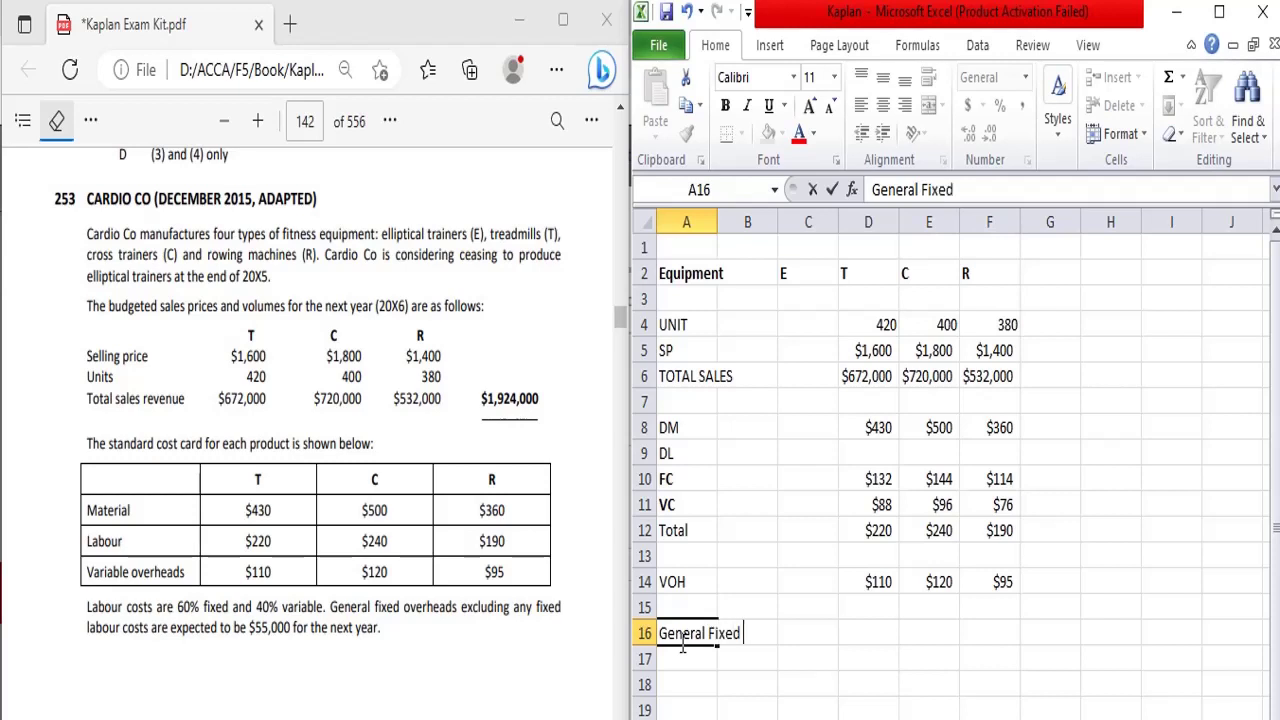
{"action": "key", "text": "BackSpace"}
{"action": "type", "text": "H"}
{"action": "key", "text": "Tab"}
{"action": "key", "text": "Tab"}
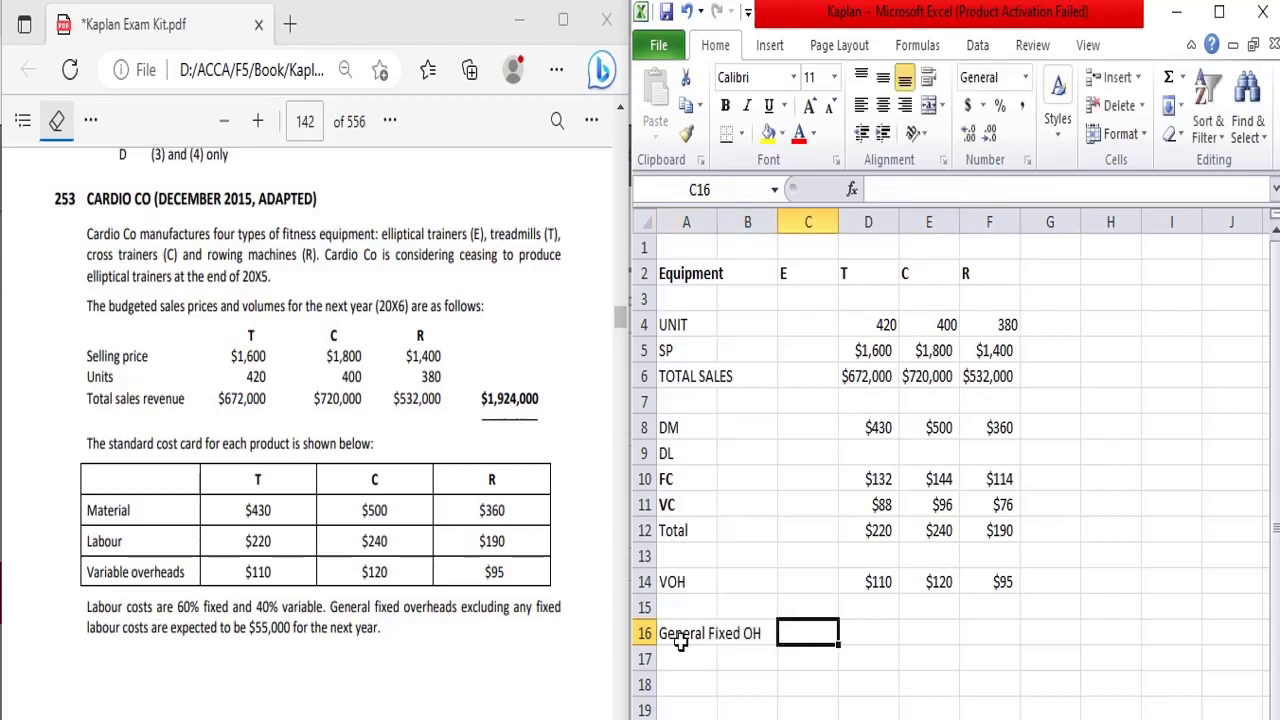
{"action": "type", "text": "$55,000"}
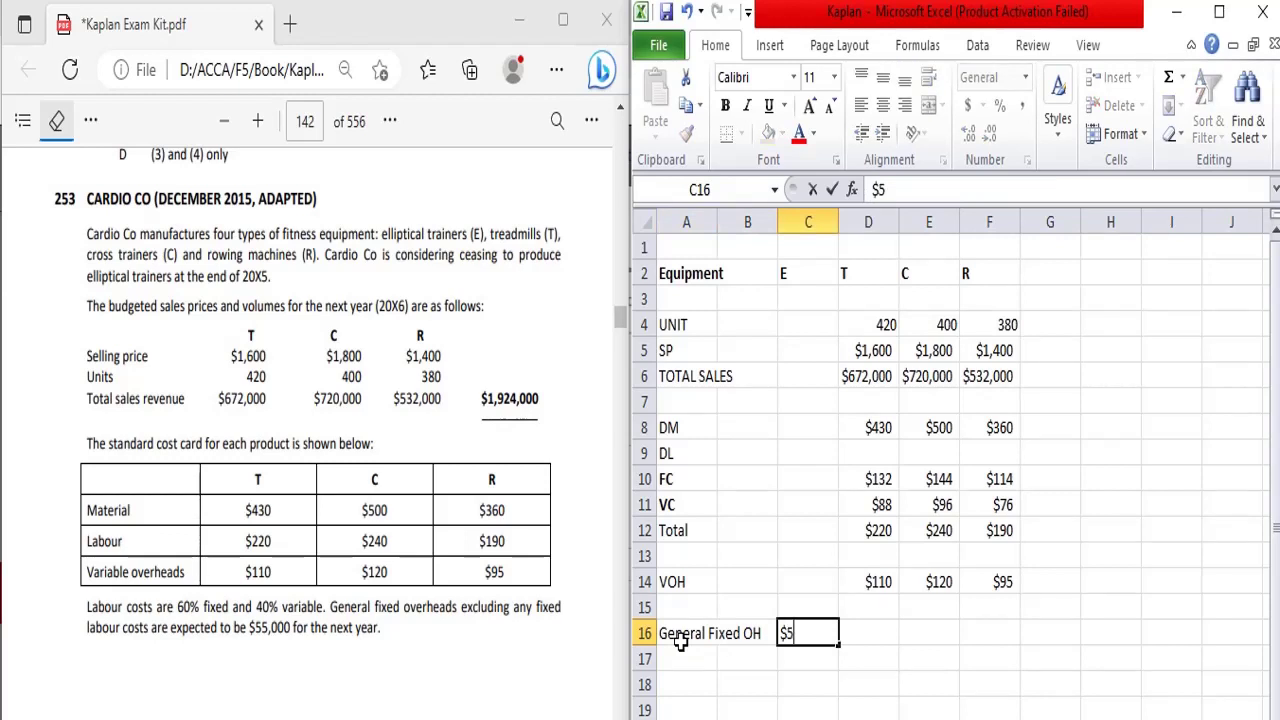
{"action": "key", "text": "Return"}
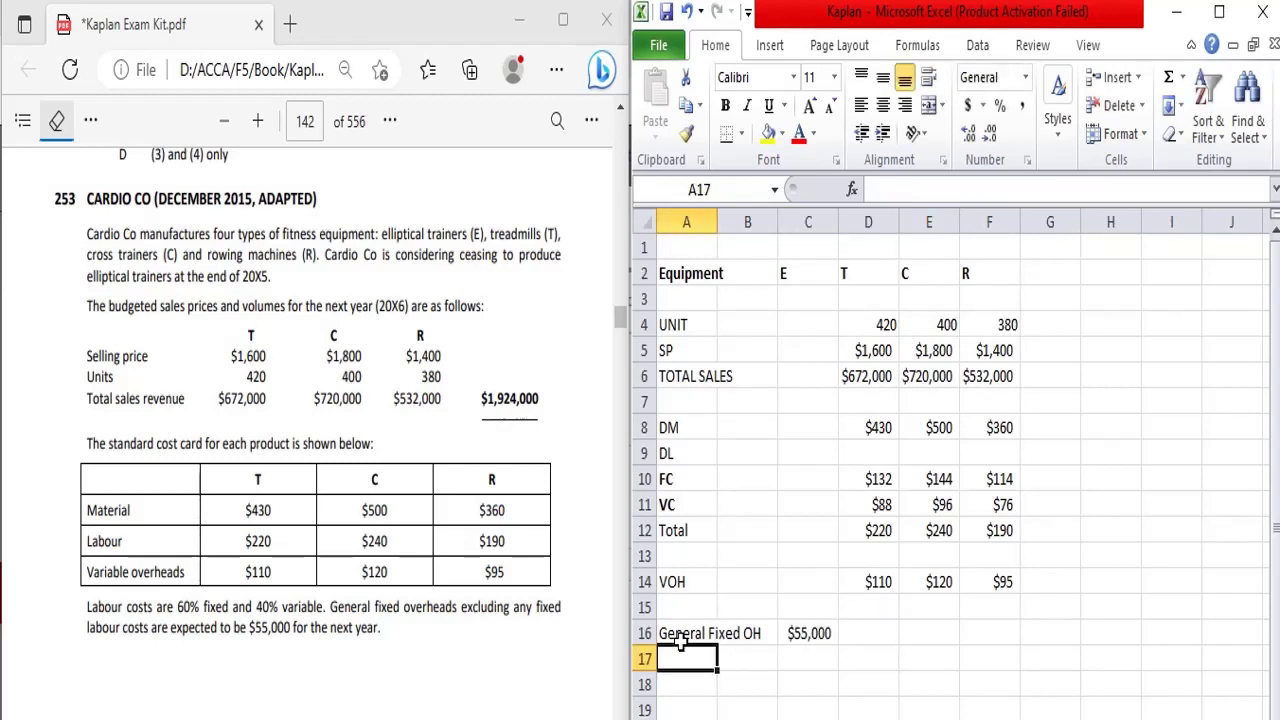
- Label A17, below the general fixed overheads, as Labour (FC)
{"action": "type", "text": "L"}
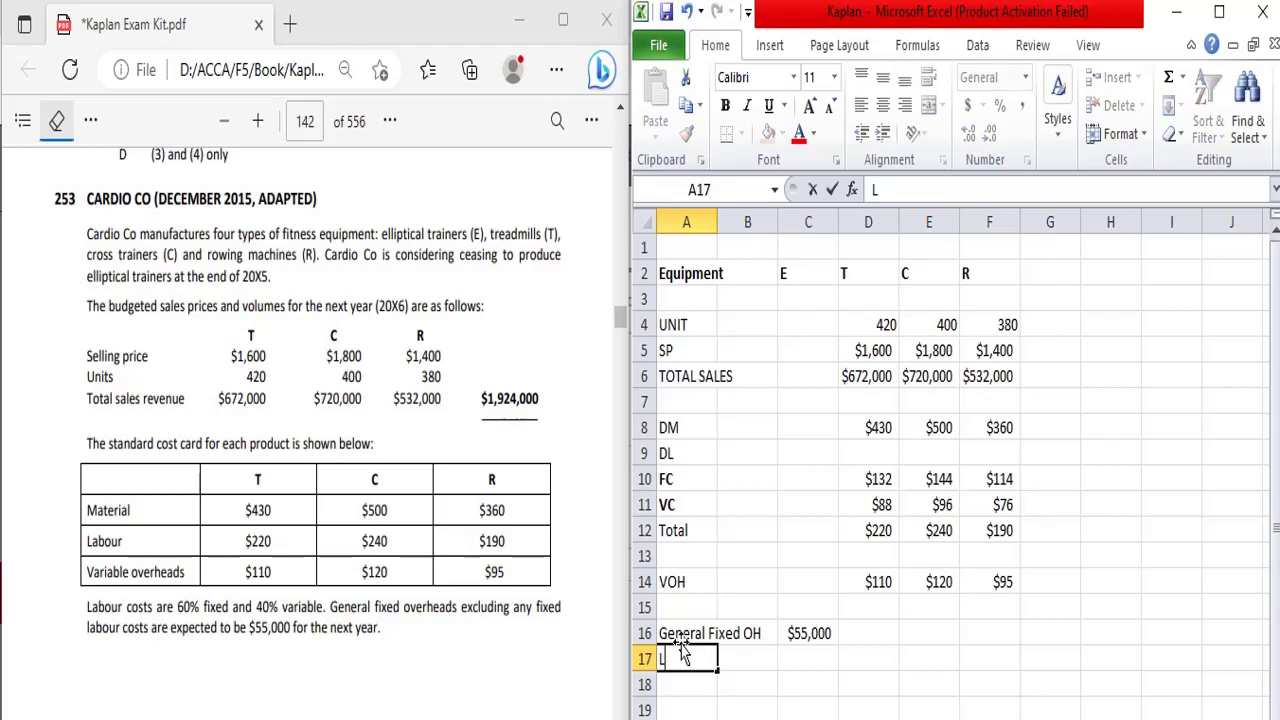
{"action": "type", "text": "abour"}
{"action": "type", "text": " Fc"}
{"action": "key", "text": "BackSpace"}
{"action": "key", "text": "BackSpace"}
{"action": "type", "text": "(FC)"}
{"action": "key", "text": "Tab"}
- Calculate the total fixed labour cost in C17, multiplying each product's fixed labour by its units, with =(D10*D4+E4*E10+F4*F10)
{"action": "key", "text": "Tab"}
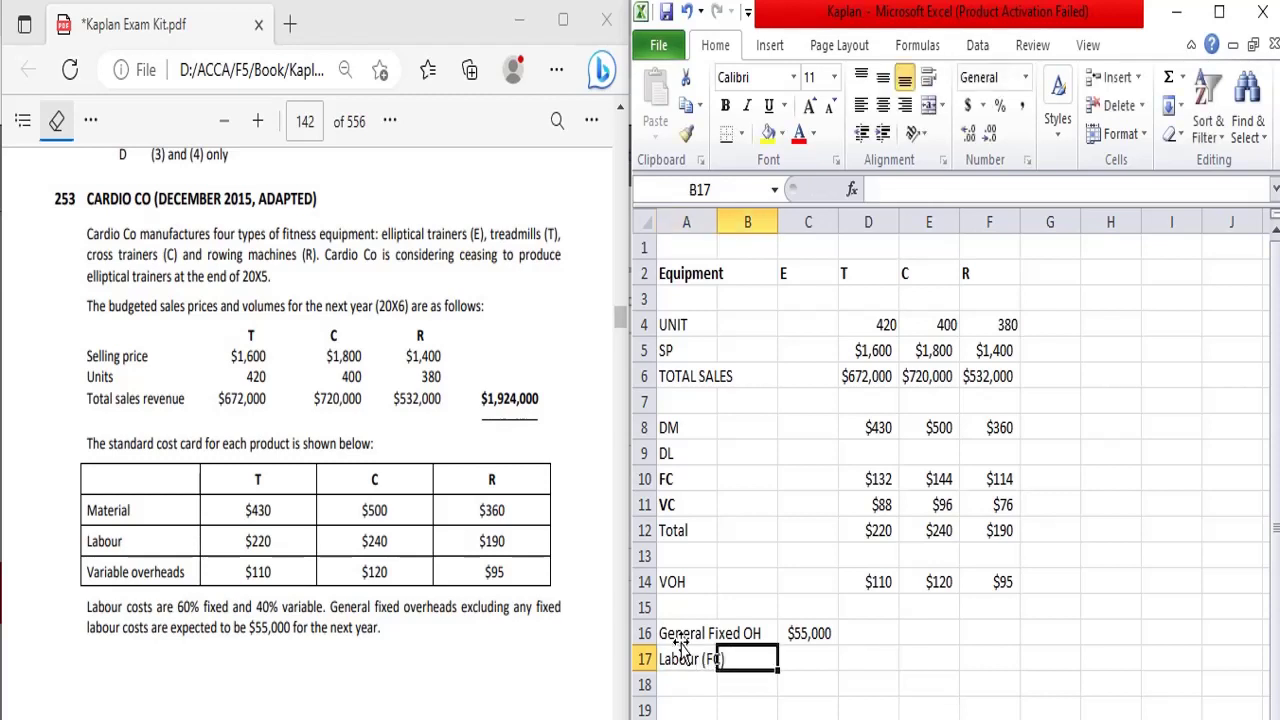
{"action": "type", "text": "="}
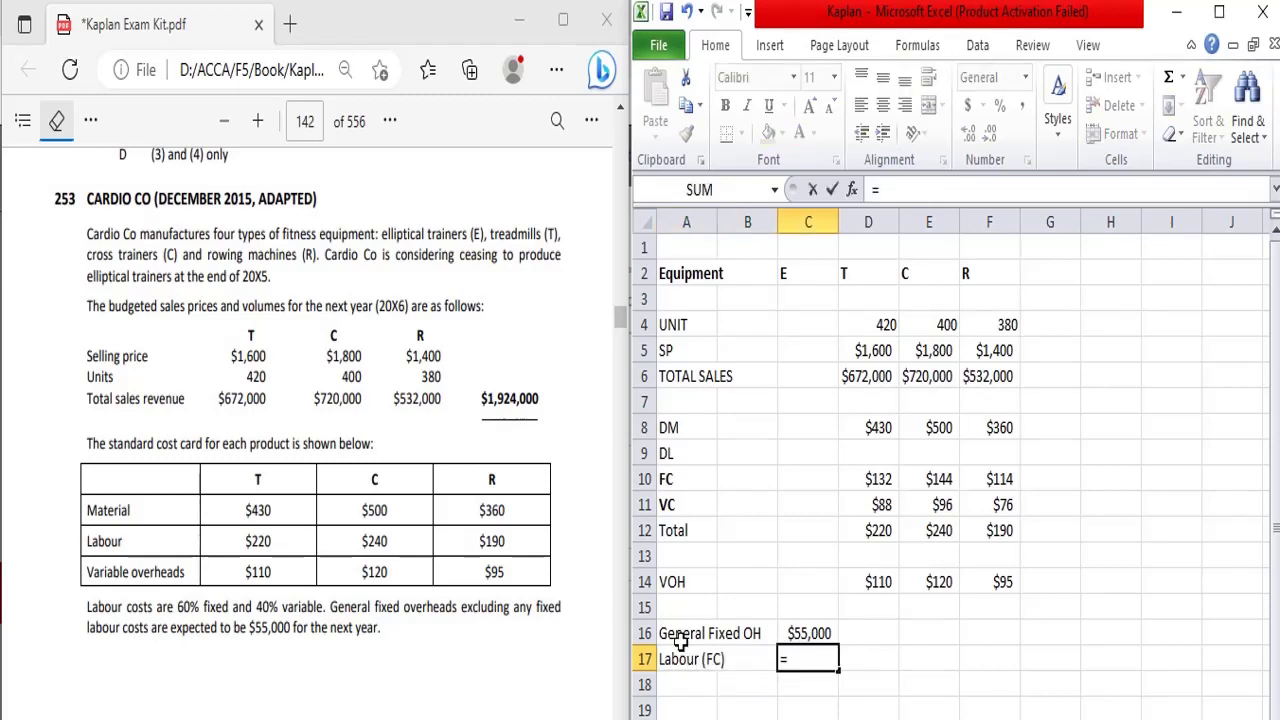
{"action": "type", "text": "("}
{"action": "left_click", "coordinate": [876, 480]}
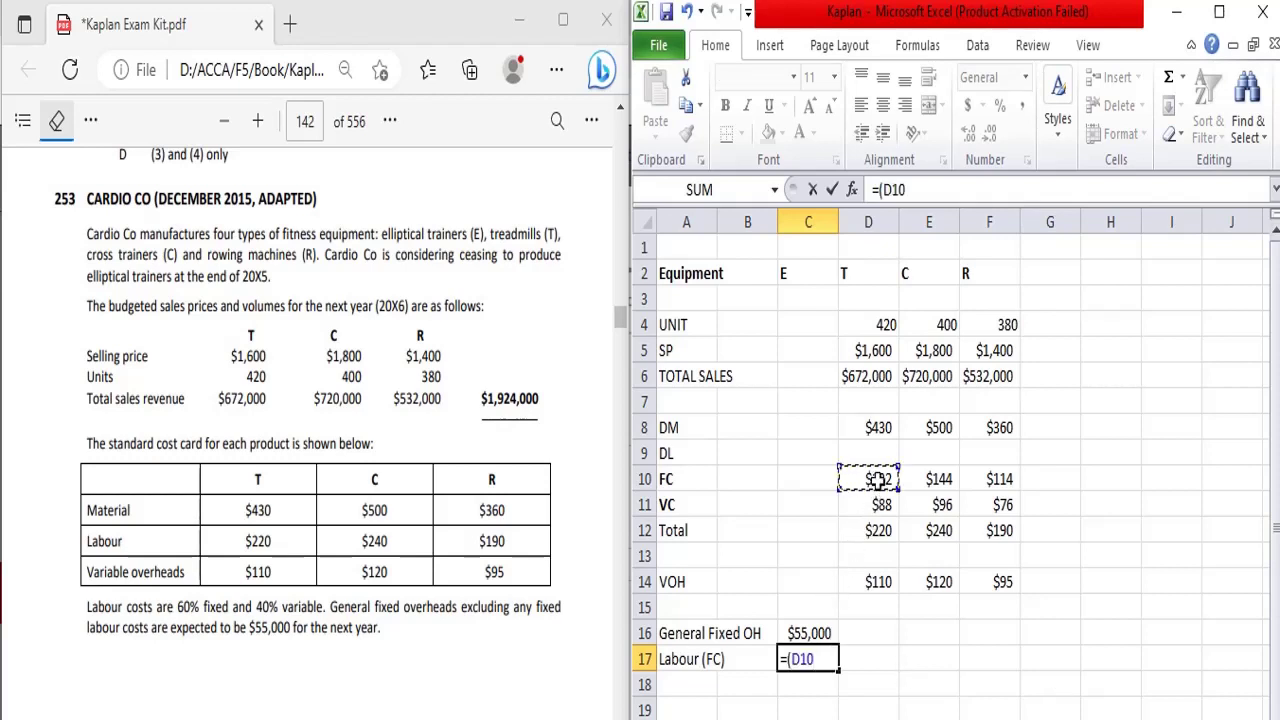
{"action": "type", "text": "*"}
{"action": "left_click", "coordinate": [885, 328]}
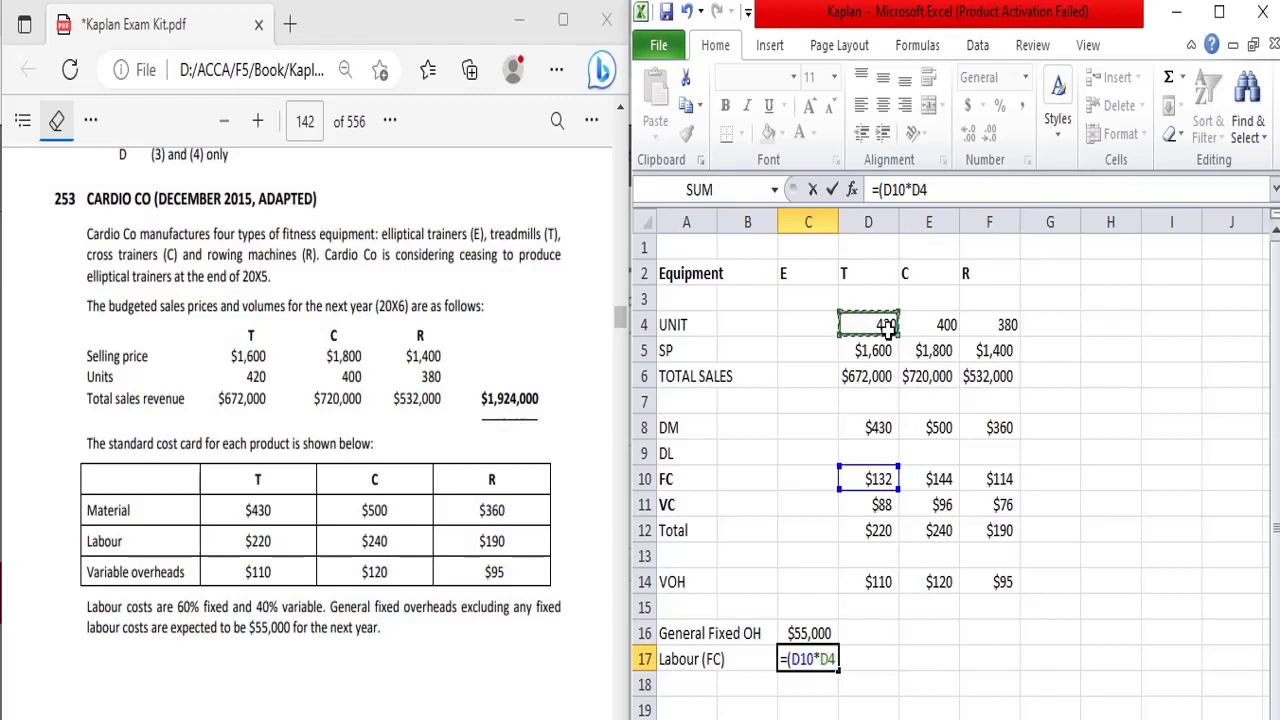
{"action": "type", "text": "+"}
{"action": "left_click", "coordinate": [922, 328]}
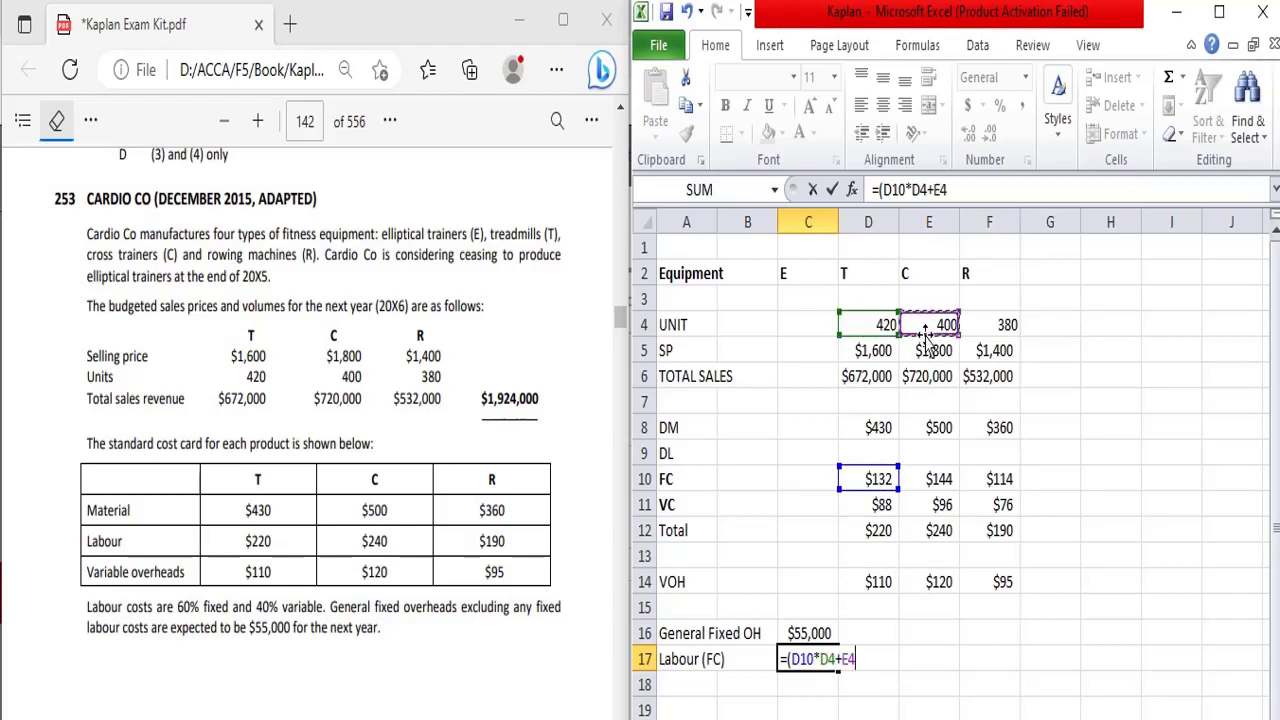
{"action": "type", "text": "*"}
{"action": "left_click", "coordinate": [936, 479]}
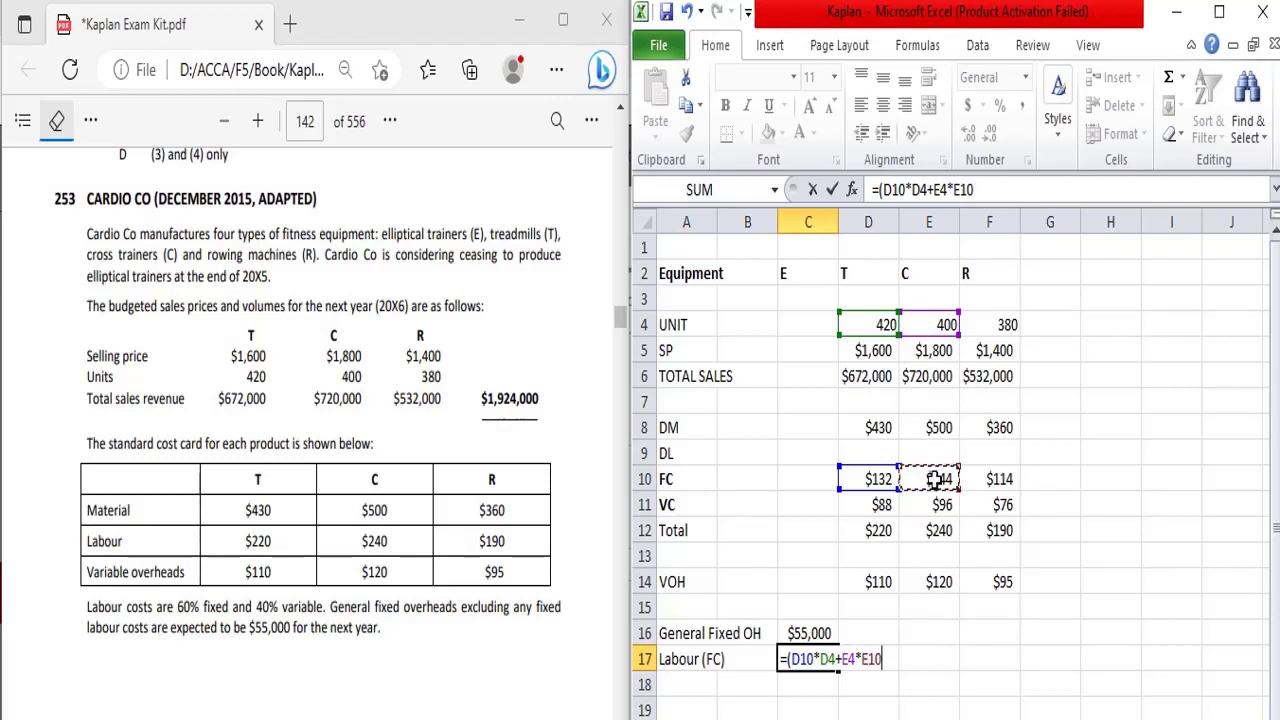
{"action": "type", "text": "+"}
{"action": "left_click", "coordinate": [1010, 322]}
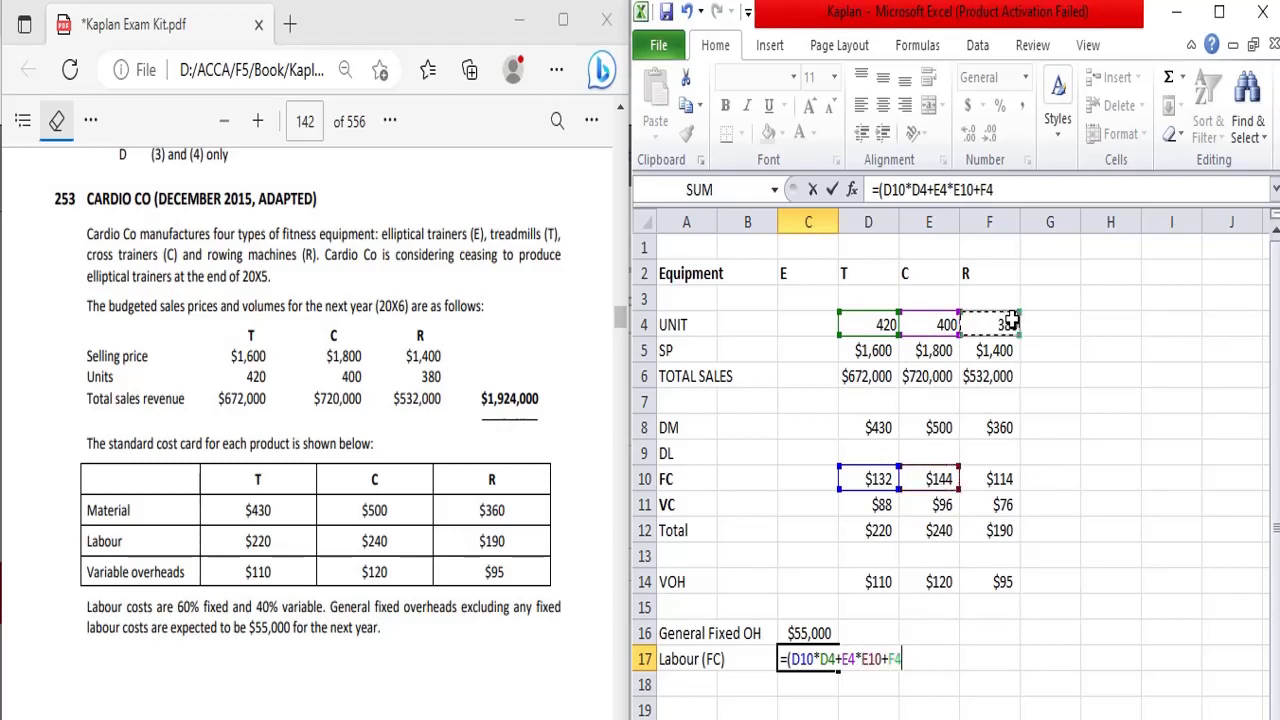
{"action": "type", "text": "*"}
{"action": "left_click", "coordinate": [996, 482]}
{"action": "type", "text": ")"}
{"action": "key", "text": "Return"}
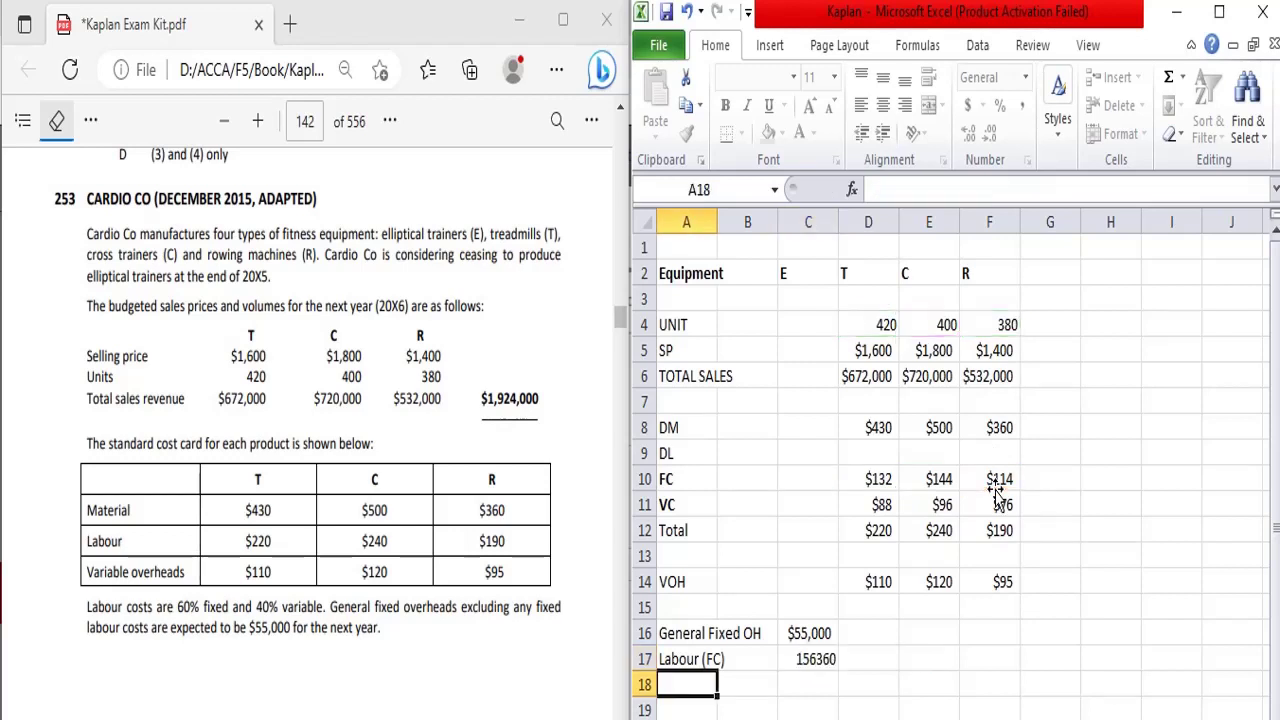
- Apply the dollar accounting number format to the fixed labour cost in C17
{"action": "key", "text": "Right"}
{"action": "key", "text": "Up"}
{"action": "key", "text": "Right"}
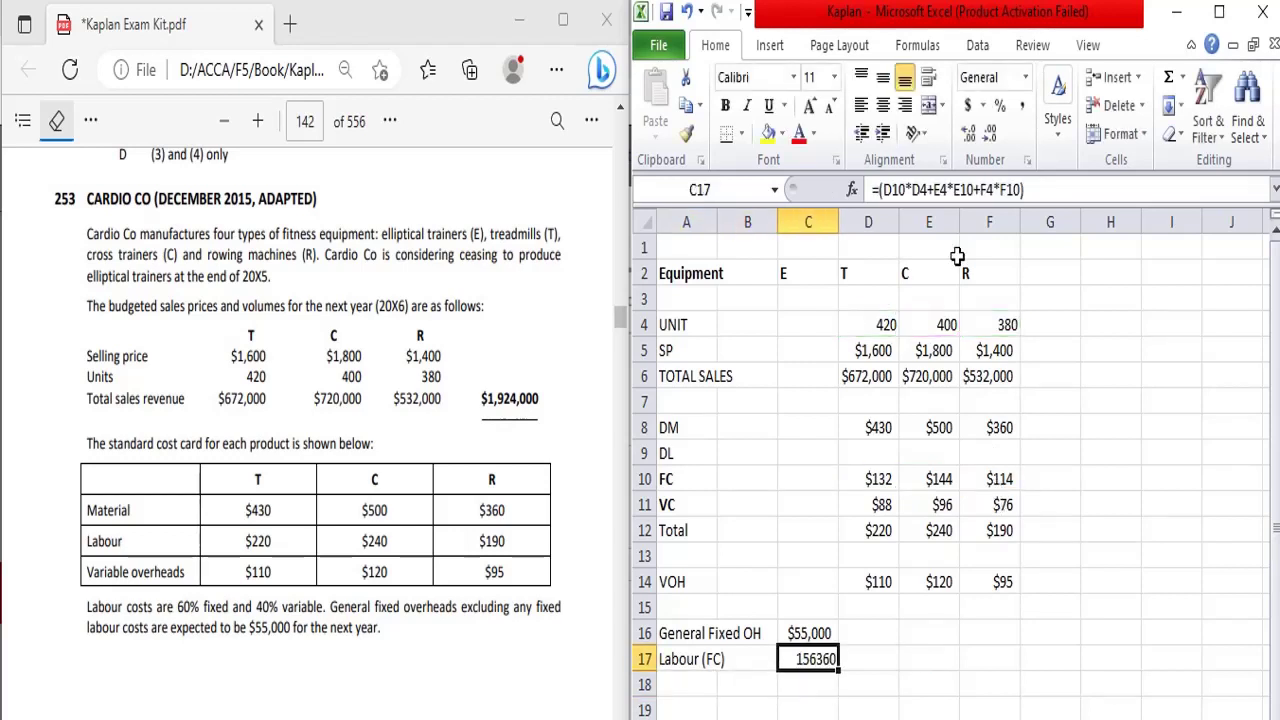
{"action": "left_click", "coordinate": [967, 111]}
- Sum the fixed costs in C18 with =SUM(C16:C17) and label the amount Total in B18
{"action": "key", "text": "Down"}
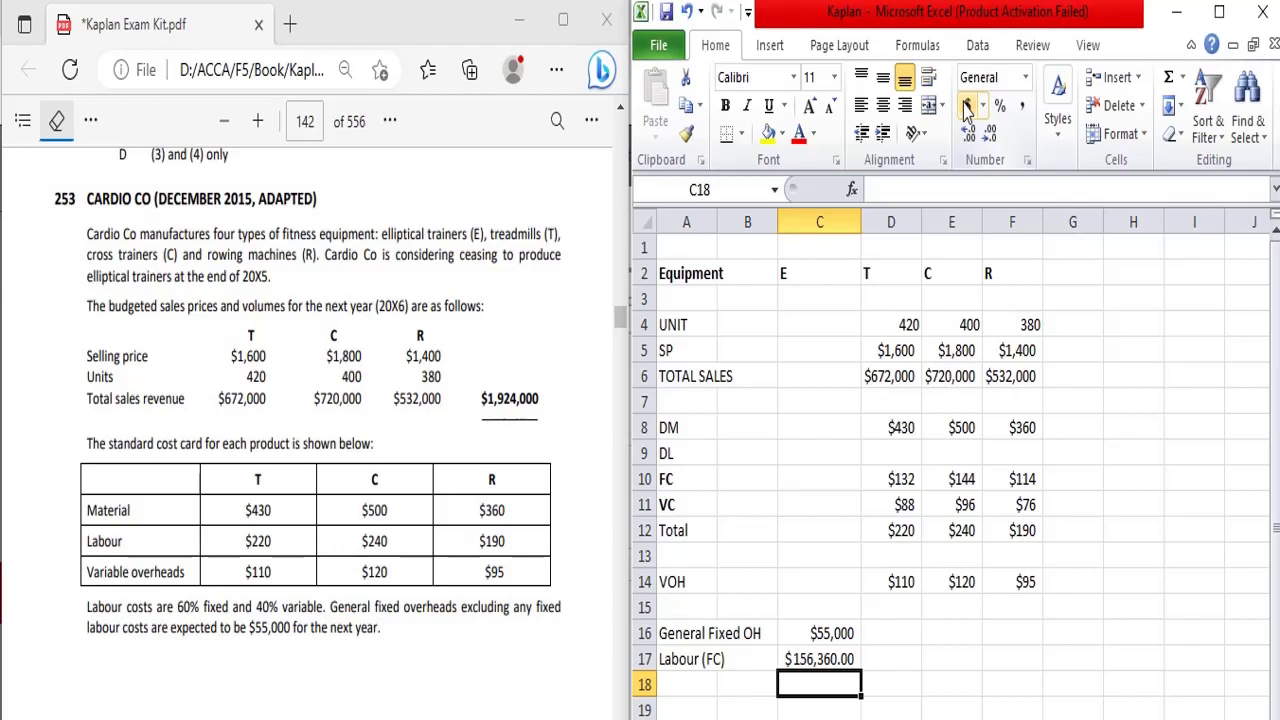
{"action": "key", "text": "alt+equal"}
{"action": "key", "text": "Return"}
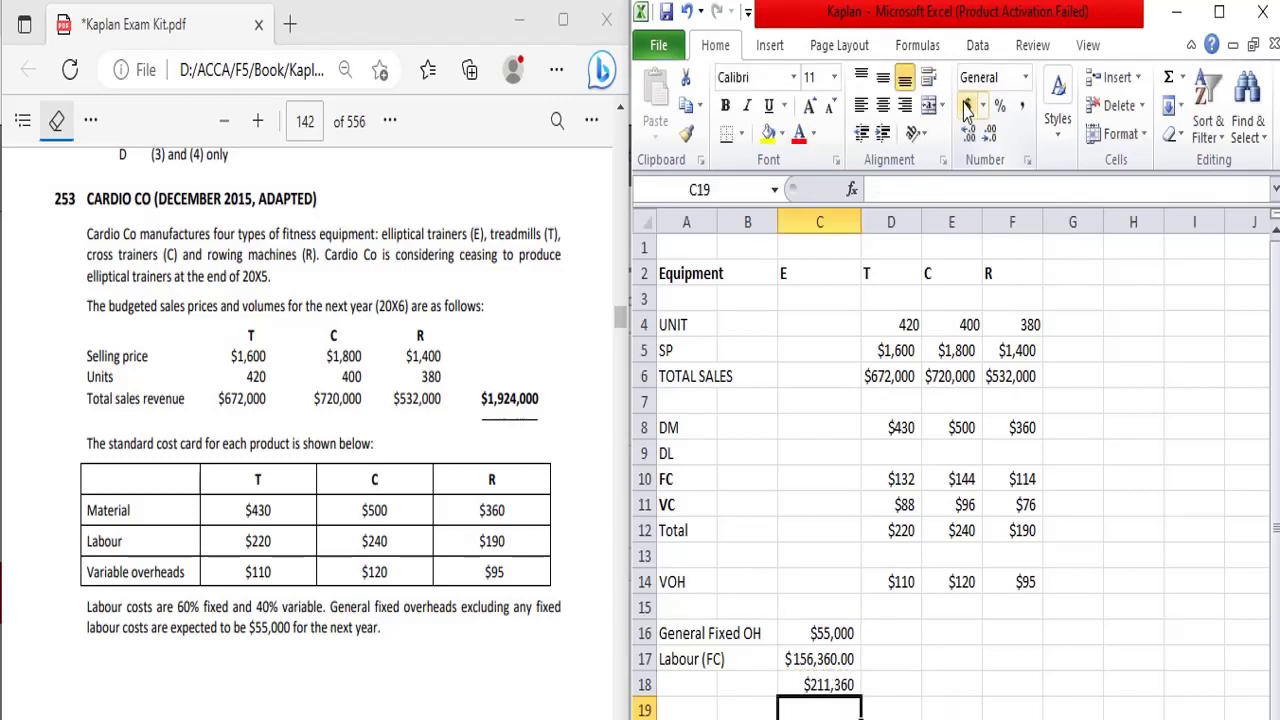
{"action": "key", "text": "Up"}
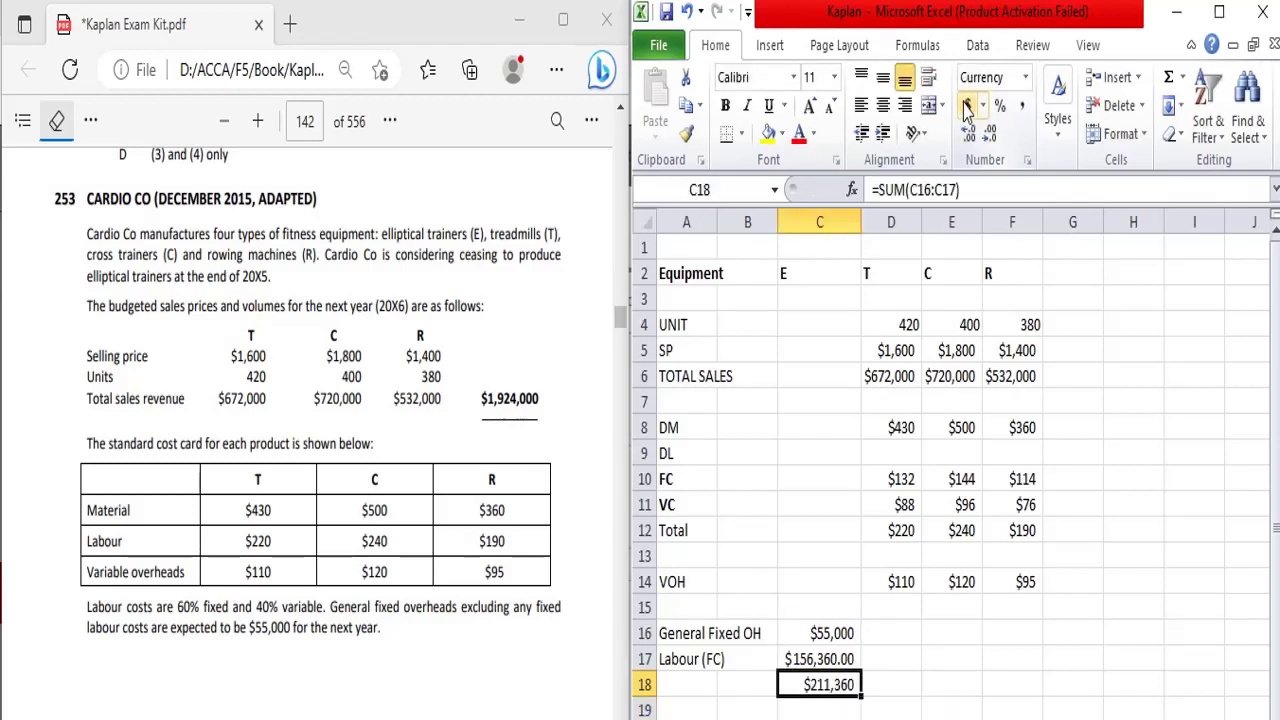
{"action": "key", "text": "Left"}
{"action": "type", "text": "Total"}
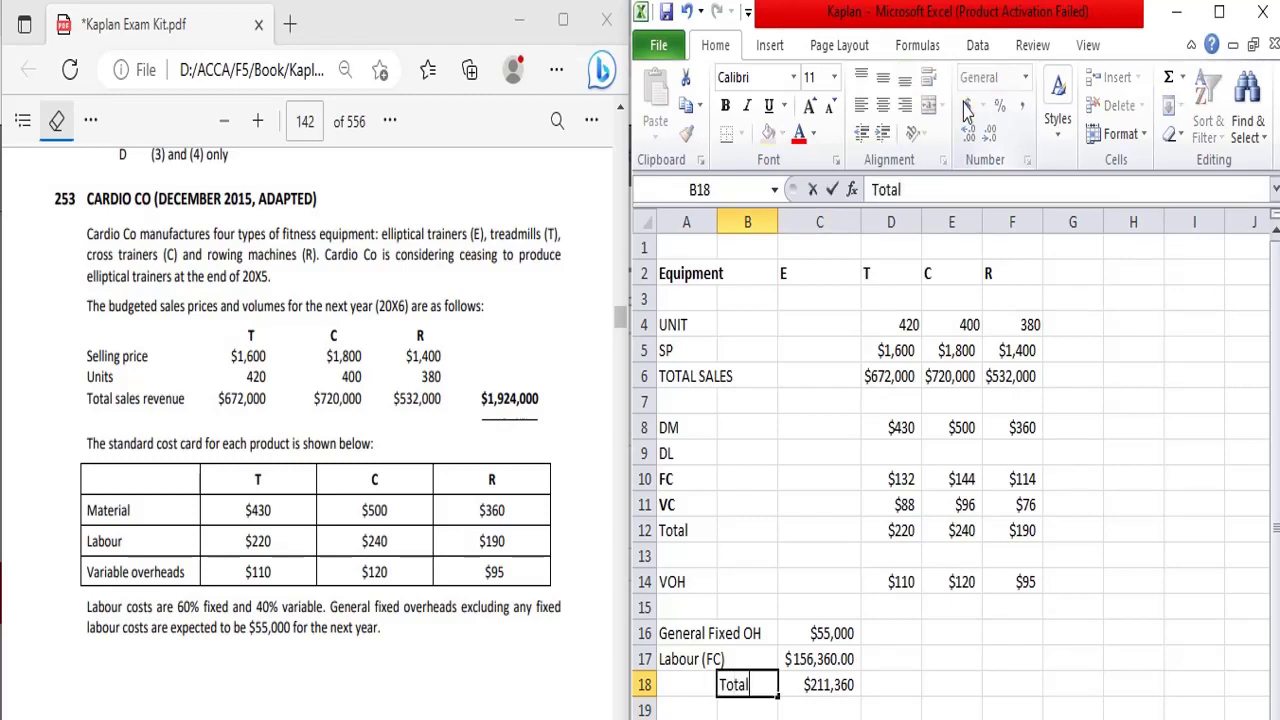
{"action": "key", "text": "Return"}
{"action": "key", "text": "Up"}
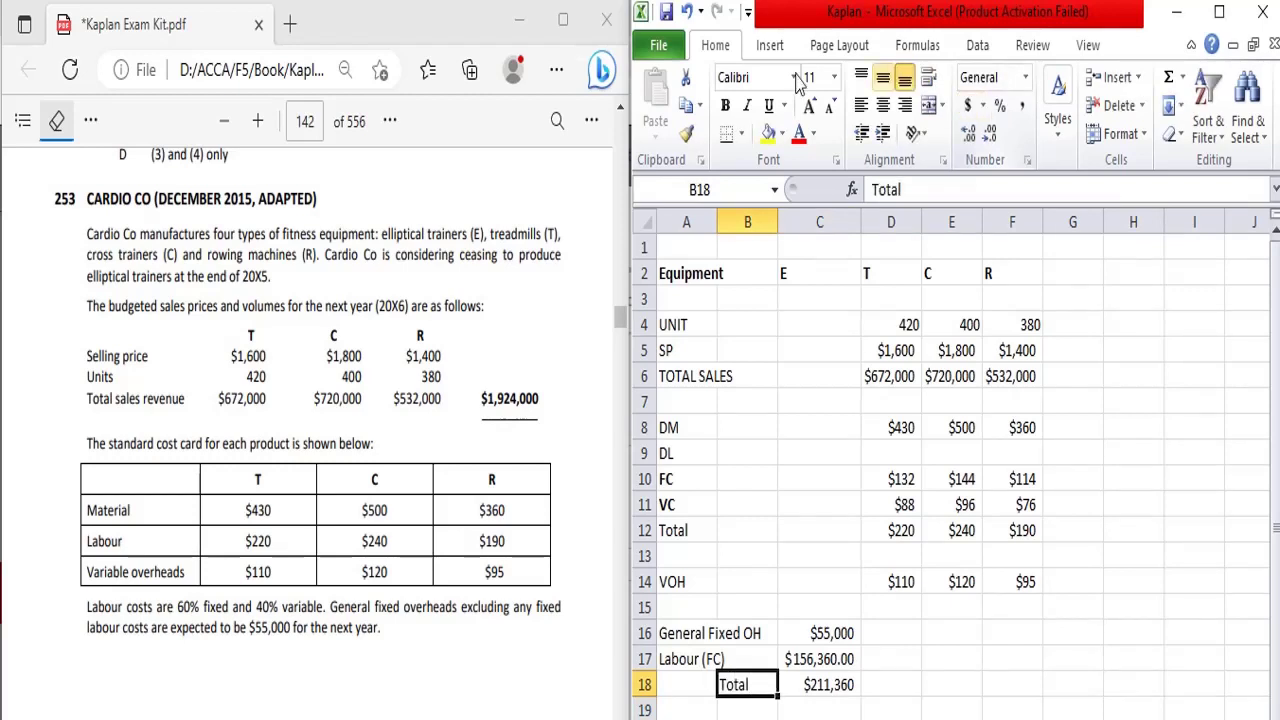
- Switch to the Kaplan Exam Kit PDF and read the Cardio Co breakeven chart and the questions that follow it, up to question 4
{"action": "left_click", "coordinate": [519, 283]}
{"action": "scroll", "coordinate": [519, 283], "scroll_direction": "down", "scroll_amount": 5}
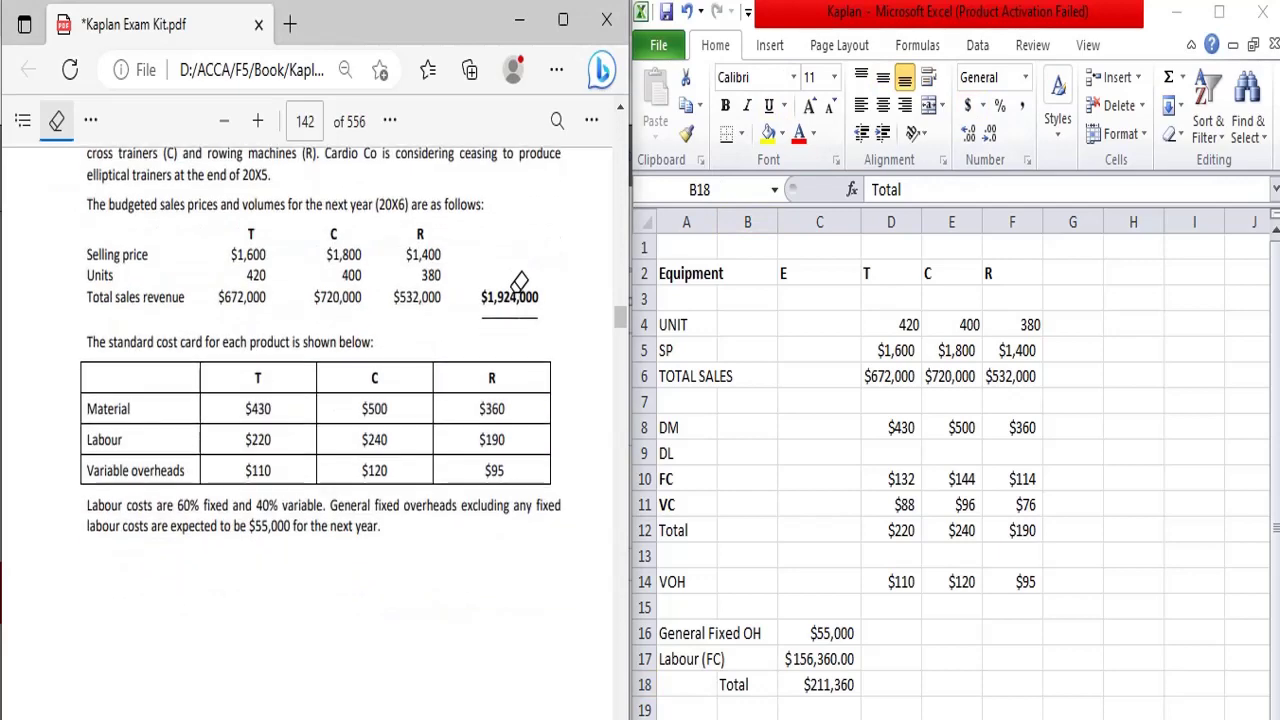
{"action": "scroll", "coordinate": [519, 283], "scroll_direction": "down", "scroll_amount": 10}
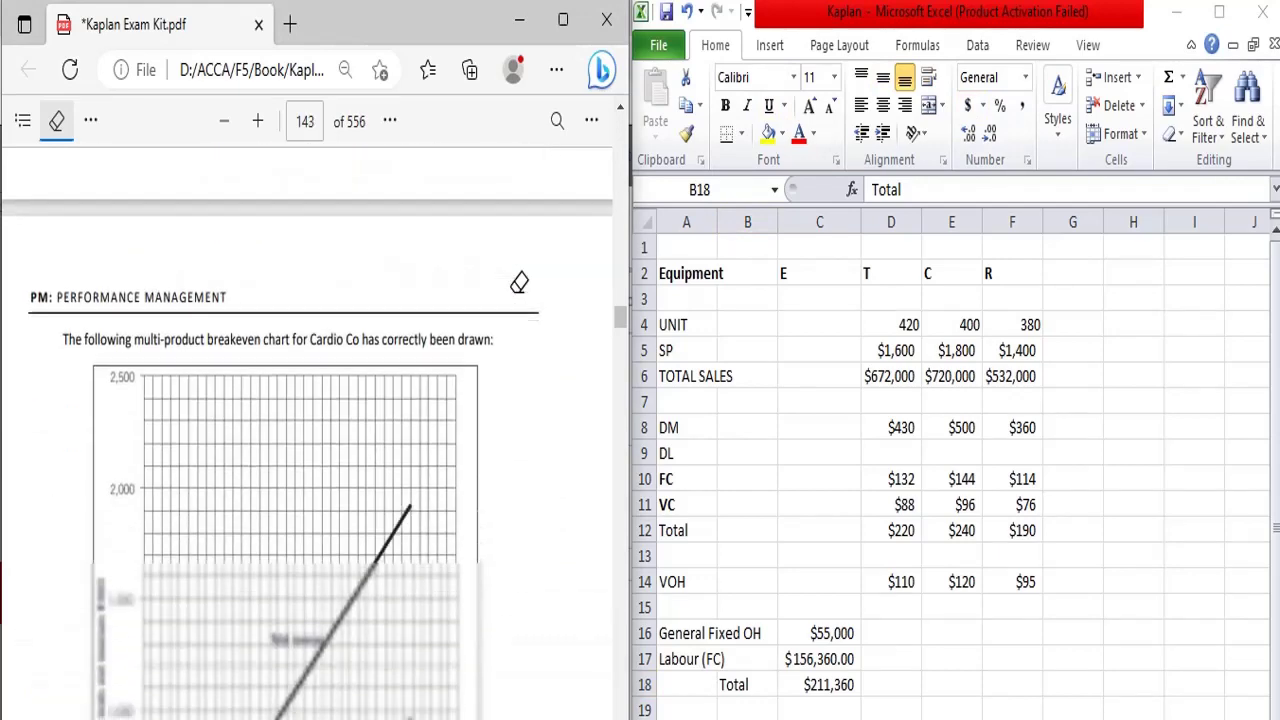
{"action": "scroll", "coordinate": [519, 283], "scroll_direction": "down", "scroll_amount": 4}
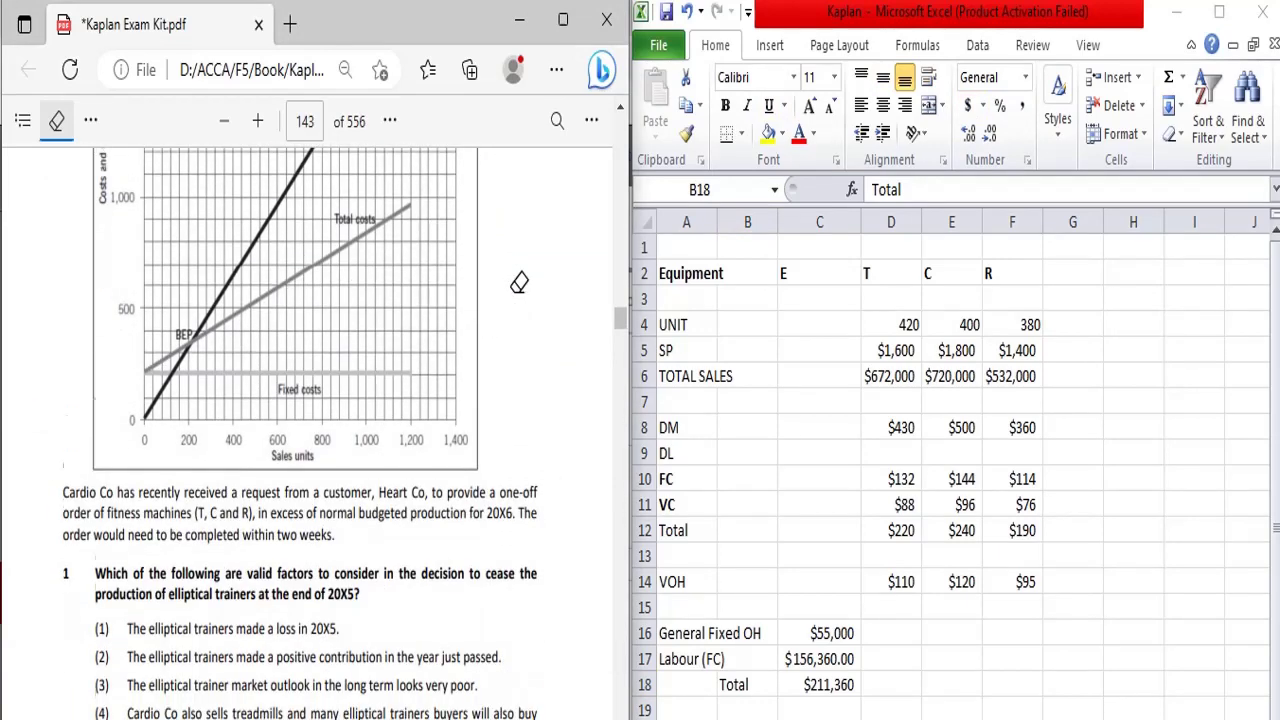
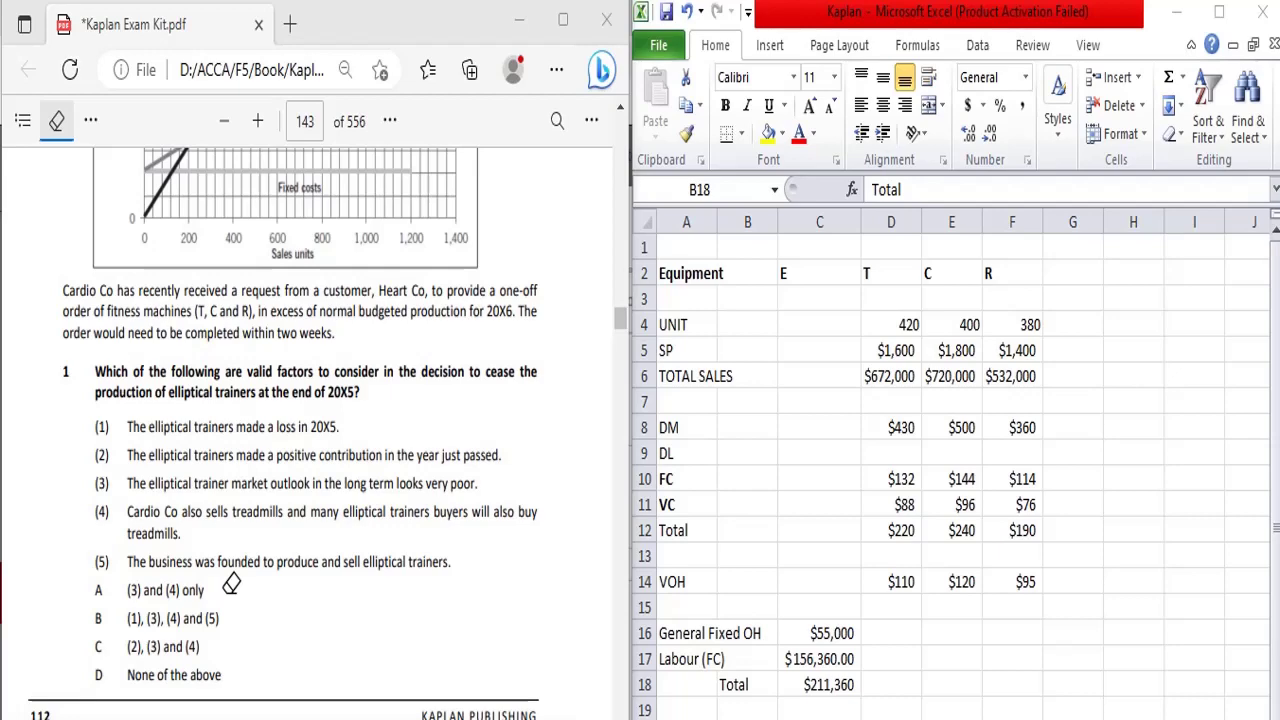
{"action": "left_click", "coordinate": [414, 580]}
{"action": "scroll", "coordinate": [414, 580], "scroll_direction": "down", "scroll_amount": 10}
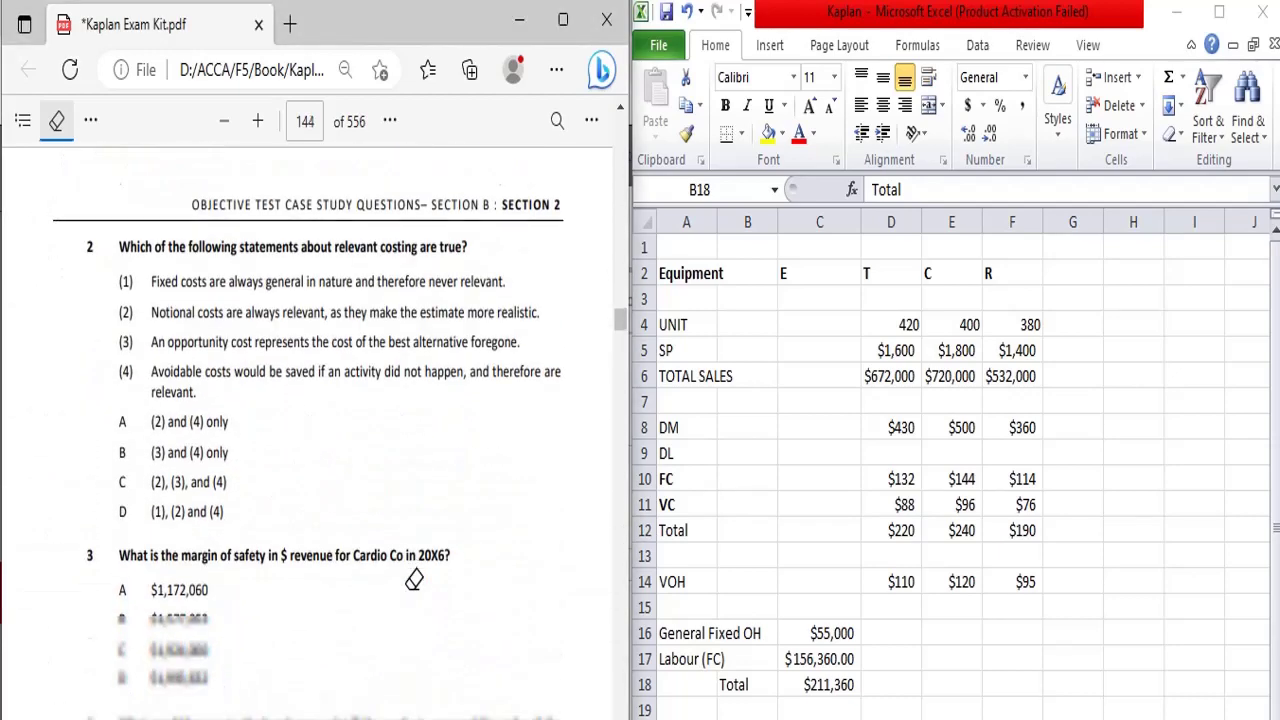
{"action": "scroll", "coordinate": [414, 580], "scroll_direction": "up", "scroll_amount": 2}
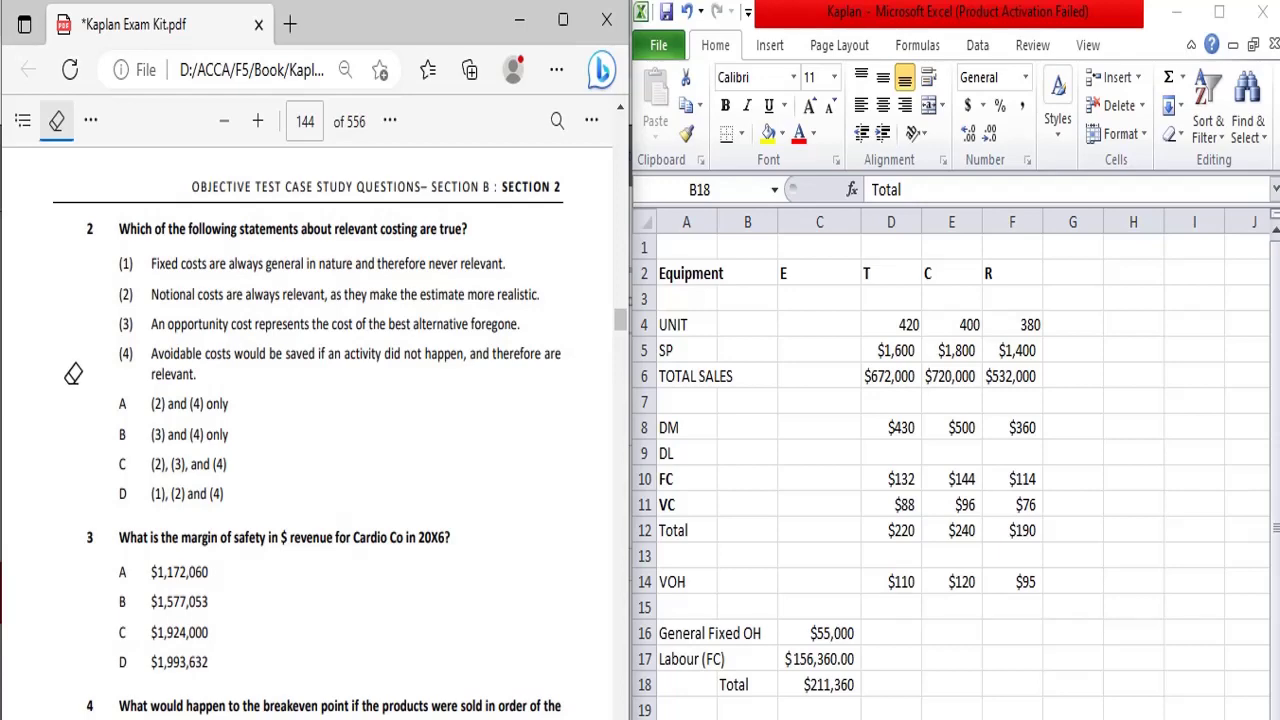
{"action": "scroll", "coordinate": [73, 373], "scroll_direction": "down", "scroll_amount": 3}
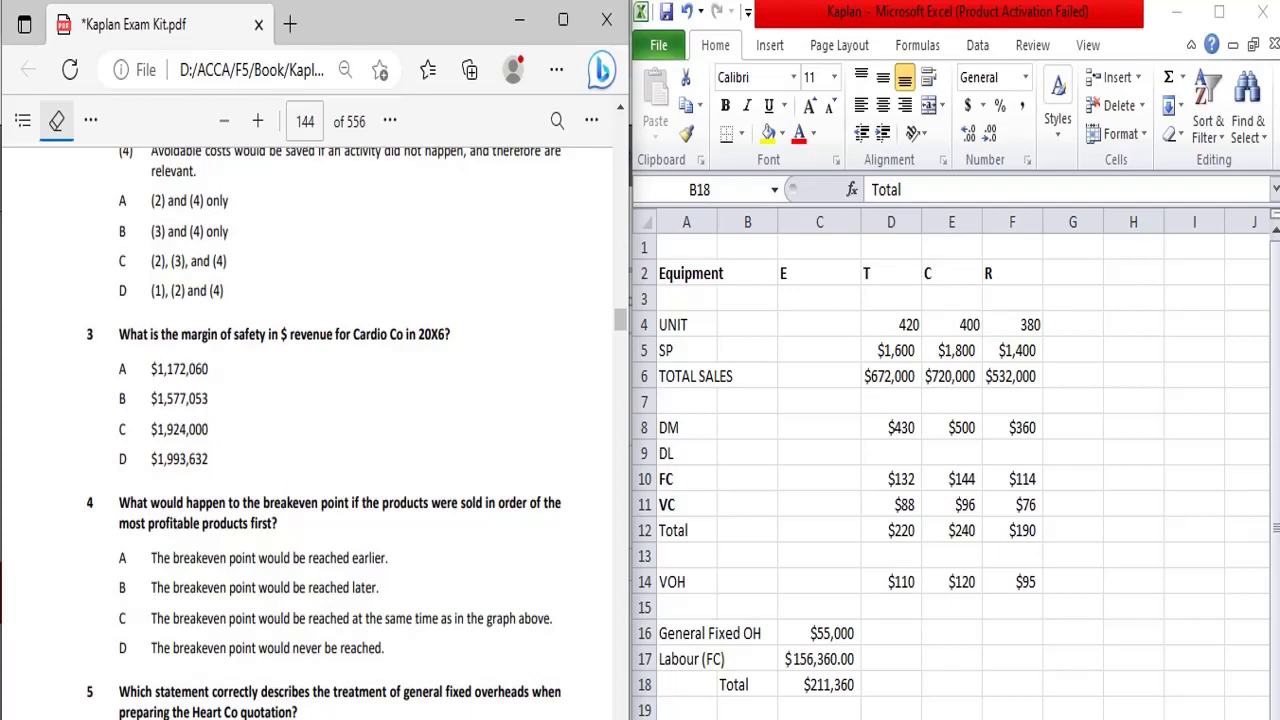
- Switch back to the Excel workbook and make the fixed cost total row, B18:D18, bold
{"action": "key", "text": "alt+Tab"}
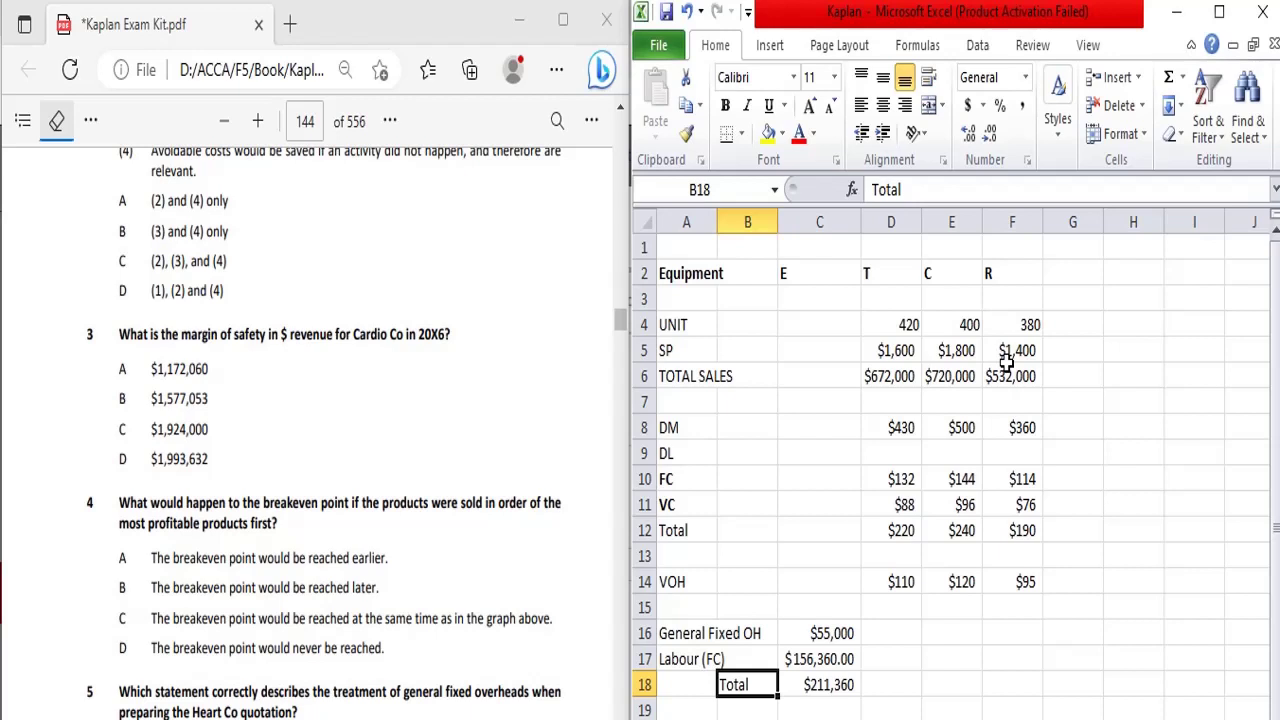
{"action": "left_click", "coordinate": [866, 535]}
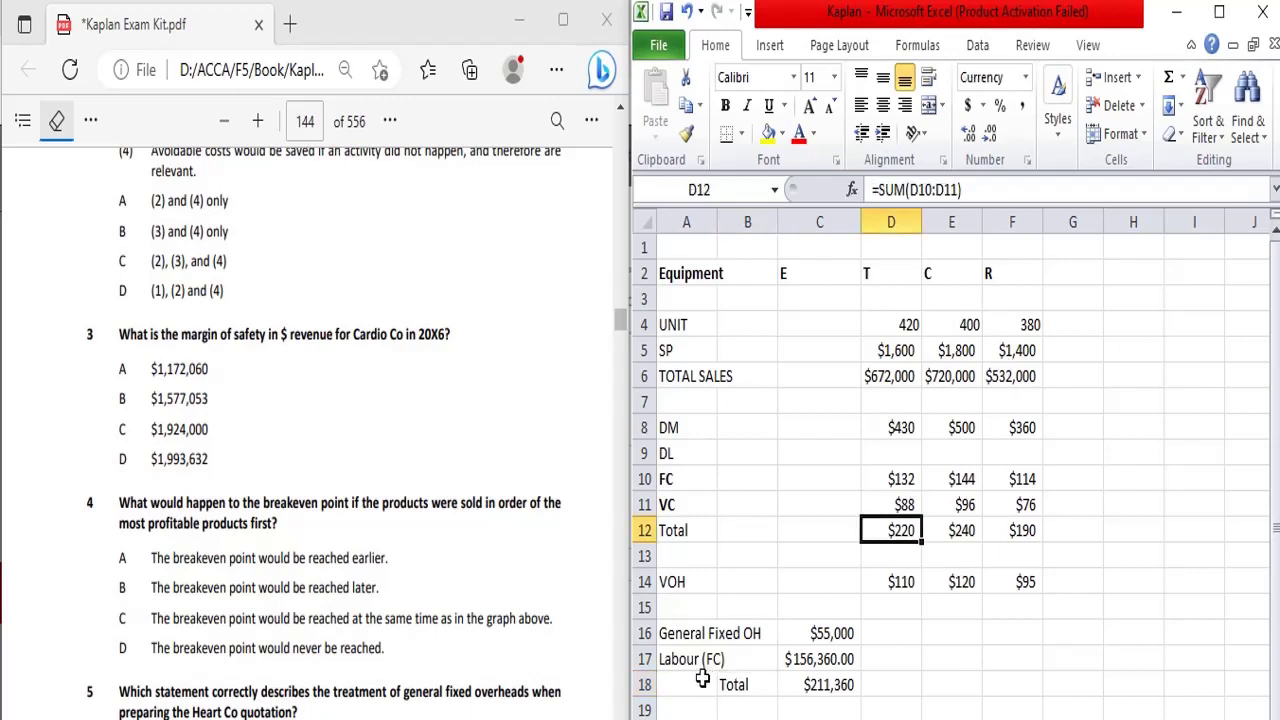
{"action": "left_click", "coordinate": [736, 686]}
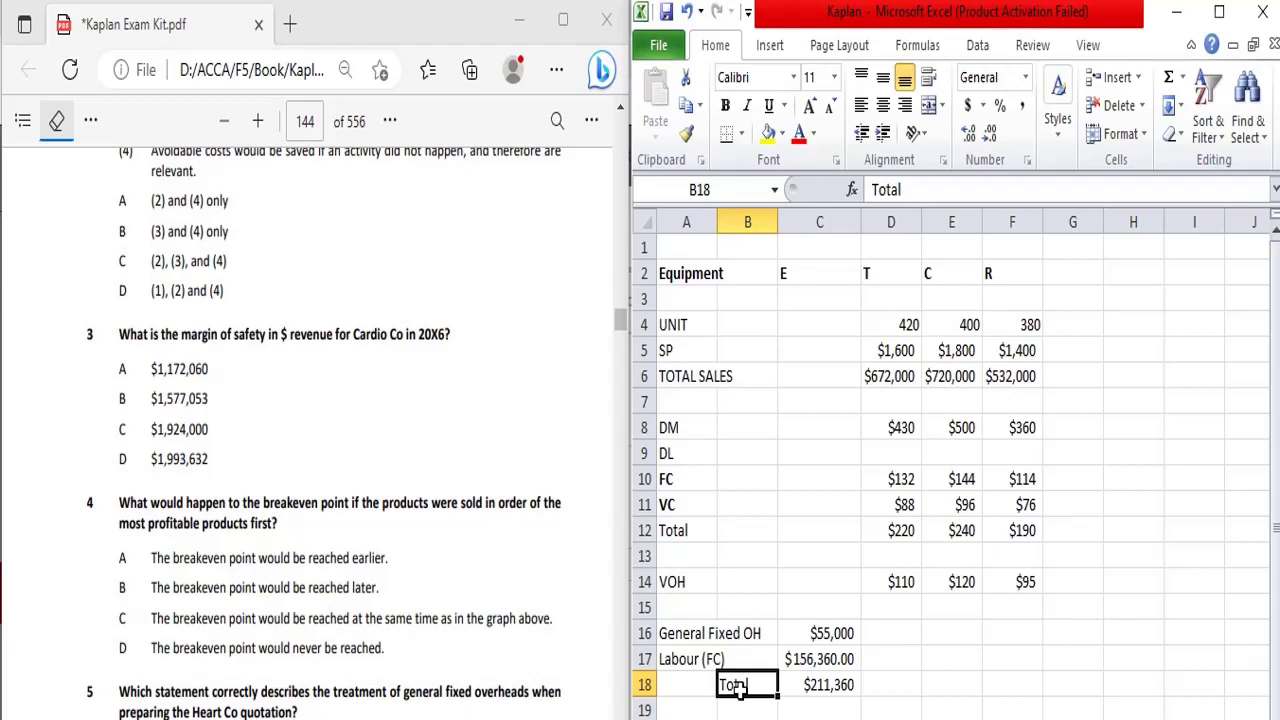
{"action": "key", "text": "shift+Right"}
{"action": "key", "text": "shift+Right"}
{"action": "key", "text": "ctrl+b"}
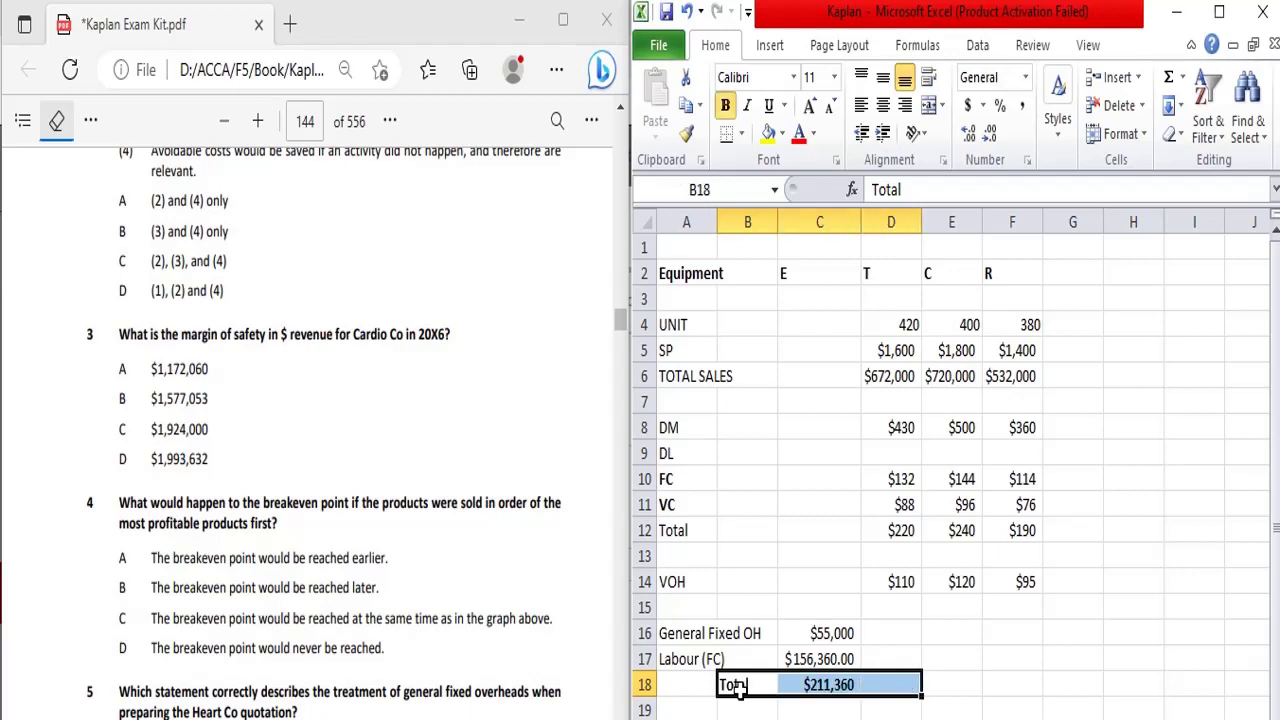
- Label A20, two rows below the fixed cost total, as Total Contribution
{"action": "key", "text": "Down"}
{"action": "key", "text": "Down"}
{"action": "key", "text": "Down"}
{"action": "key", "text": "Down"}
{"action": "key", "text": "Down"}
{"action": "key", "text": "Down"}
{"action": "key", "text": "Down"}
{"action": "key", "text": "Down"}
{"action": "key", "text": "Down"}
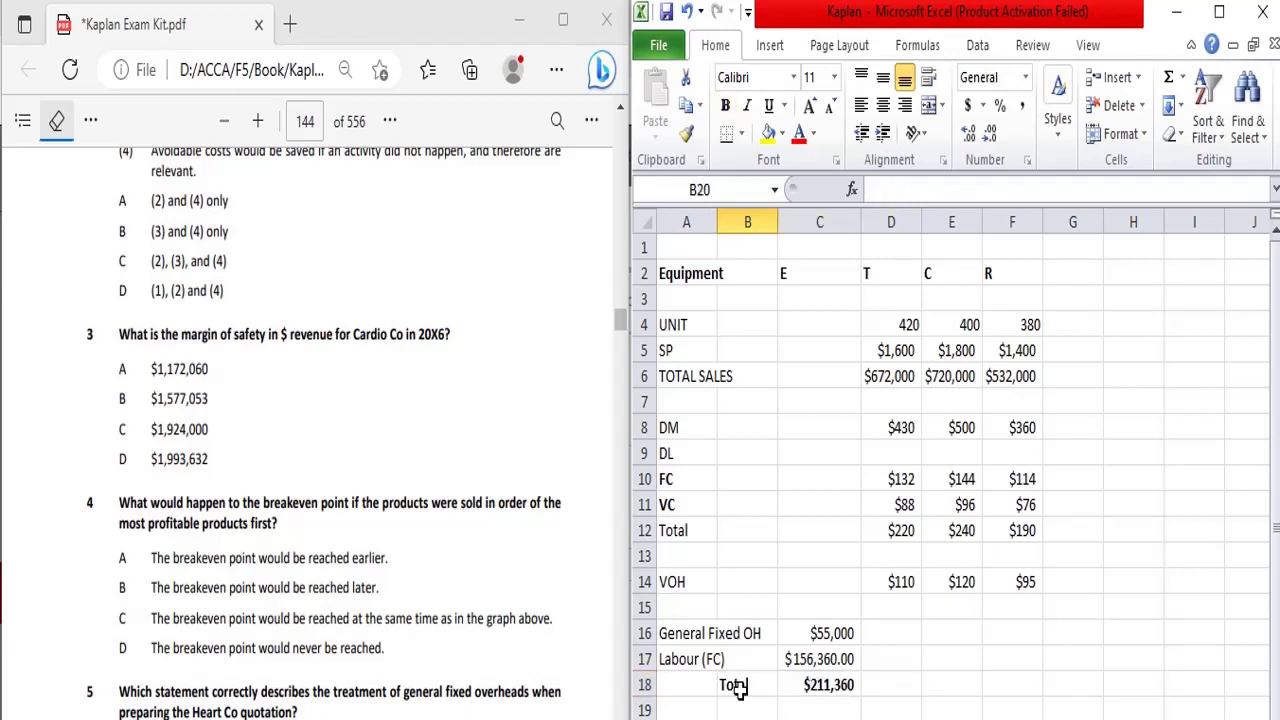
{"action": "key", "text": "Up"}
{"action": "key", "text": "Up"}
{"action": "key", "text": "Up"}
{"action": "key", "text": "Up"}
{"action": "key", "text": "Up"}
{"action": "key", "text": "Up"}
{"action": "key", "text": "Up"}
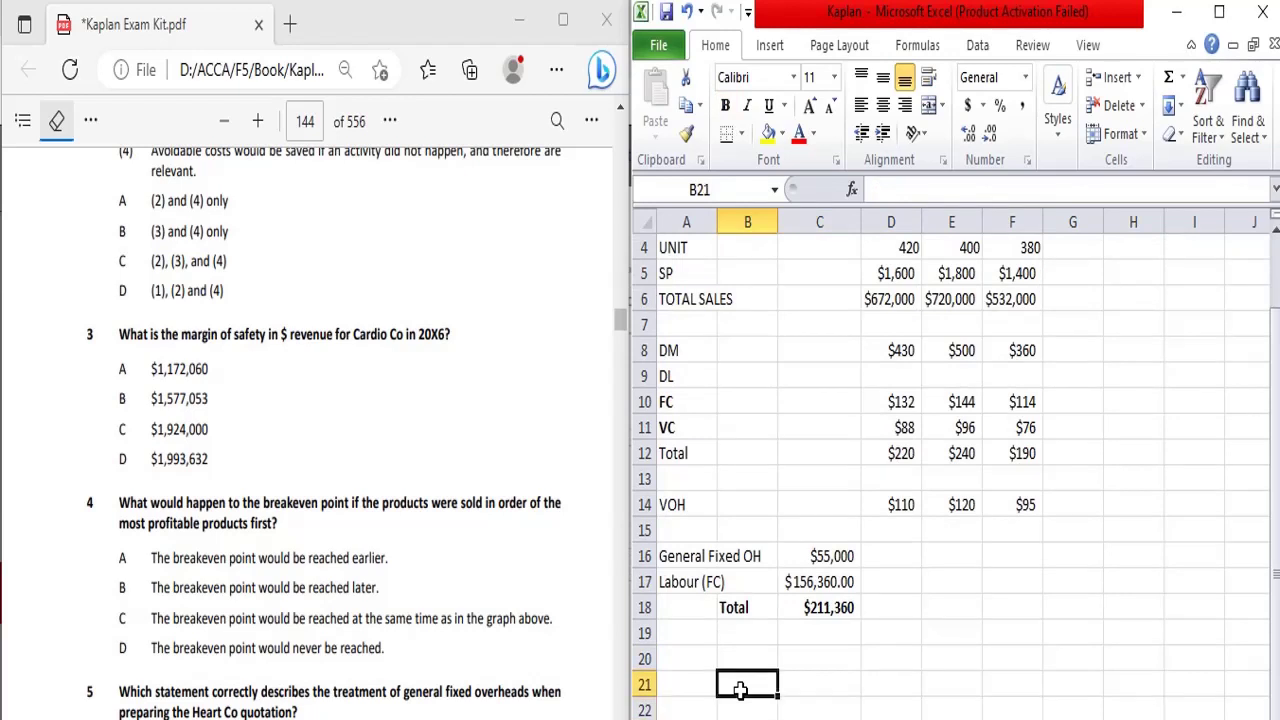
{"action": "key", "text": "Left"}
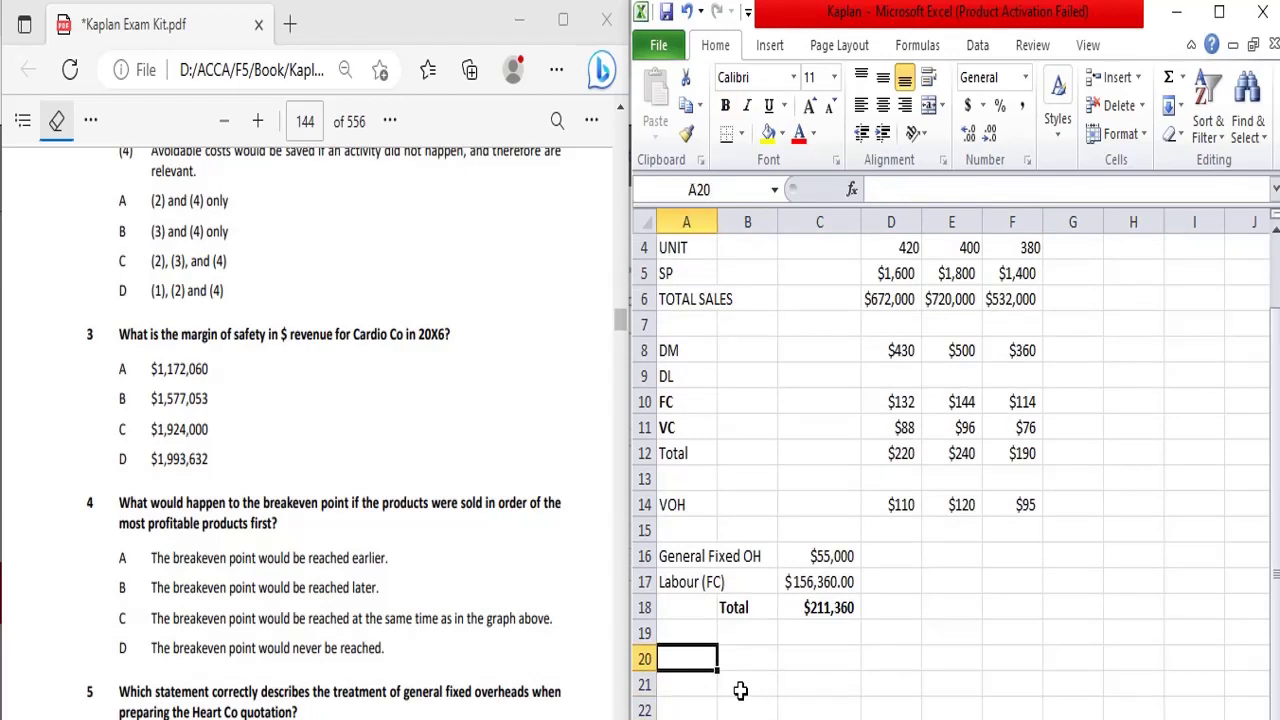
{"action": "type", "text": "T"}
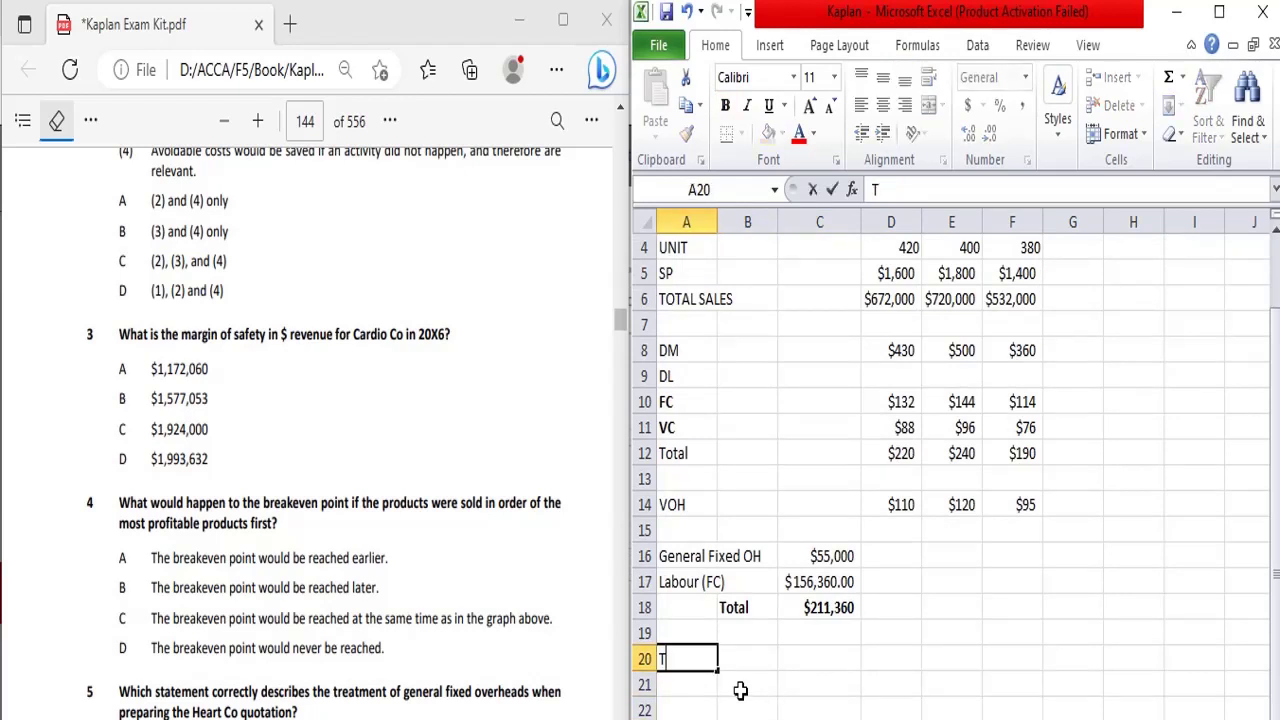
{"action": "type", "text": "otal Contribution"}
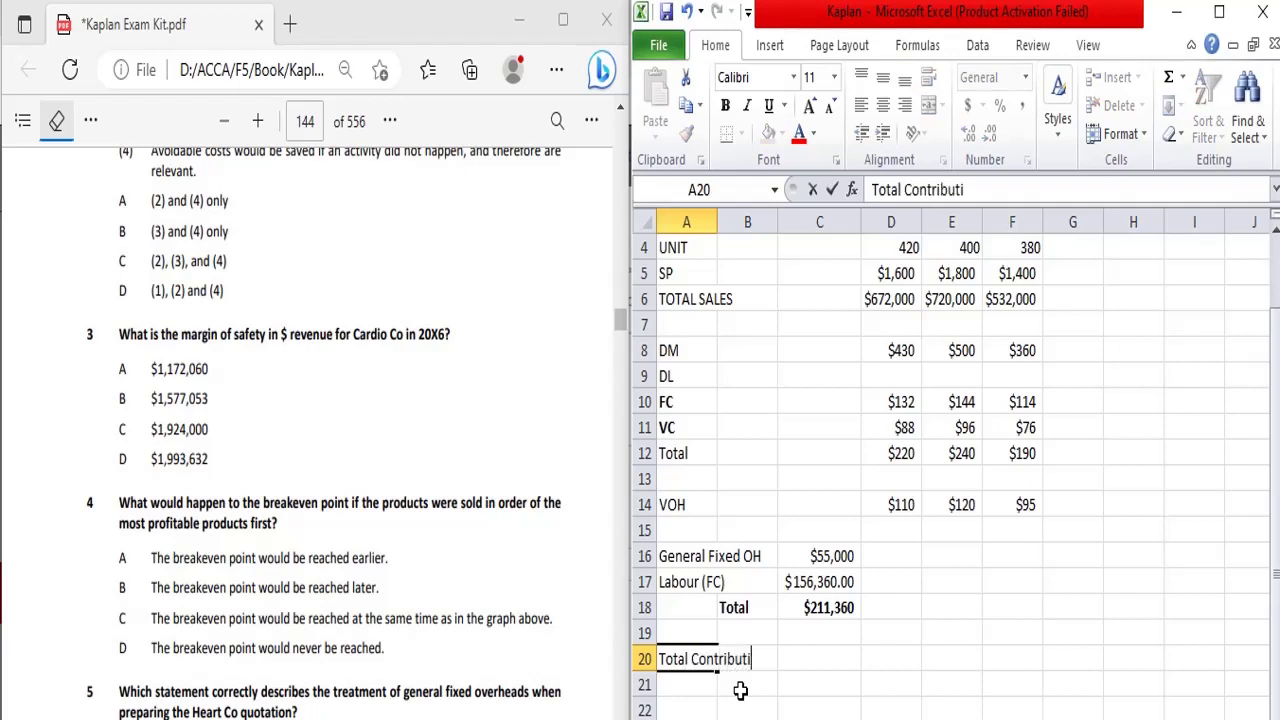
{"action": "key", "text": "Right"}
{"action": "key", "text": "Right"}
{"action": "type", "text": "="}
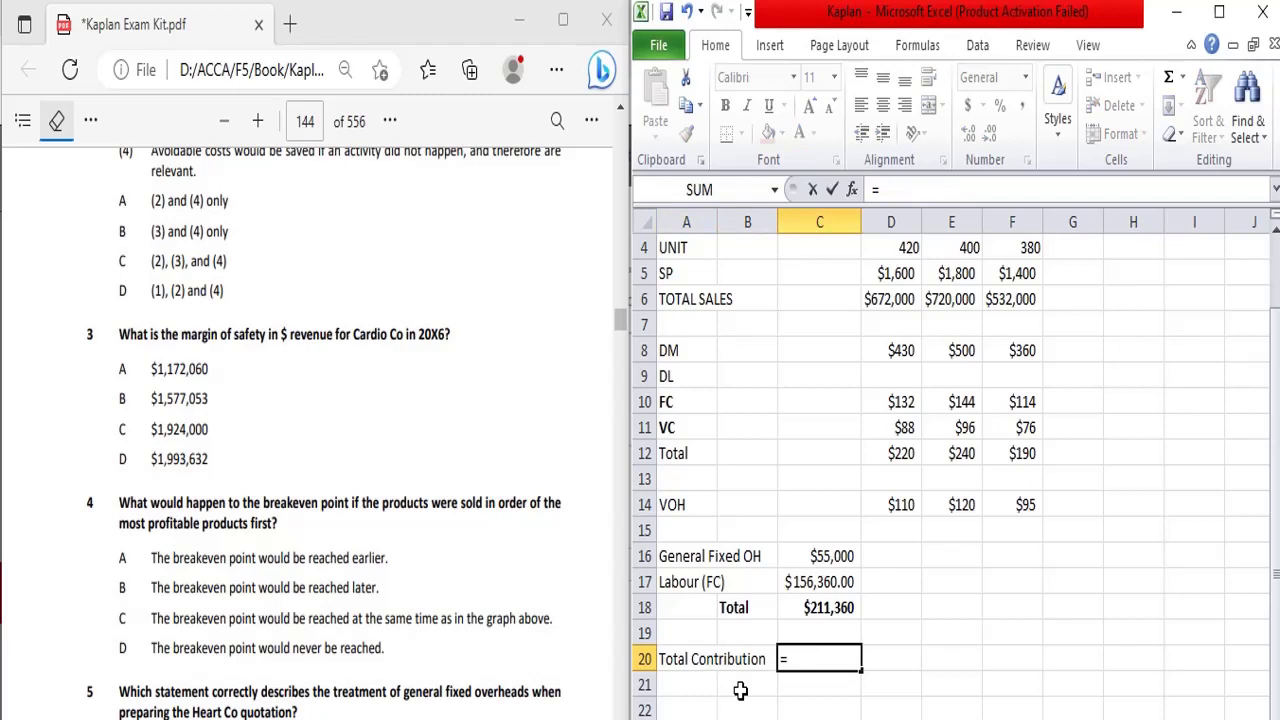
{"action": "type", "text": "("}
{"action": "key", "text": "Up"}
{"action": "key", "text": "Up"}
{"action": "key", "text": "Up"}
{"action": "key", "text": "Up"}
{"action": "key", "text": "Up"}
{"action": "key", "text": "Up"}
{"action": "key", "text": "Up"}
{"action": "key", "text": "Up"}
{"action": "key", "text": "Up"}
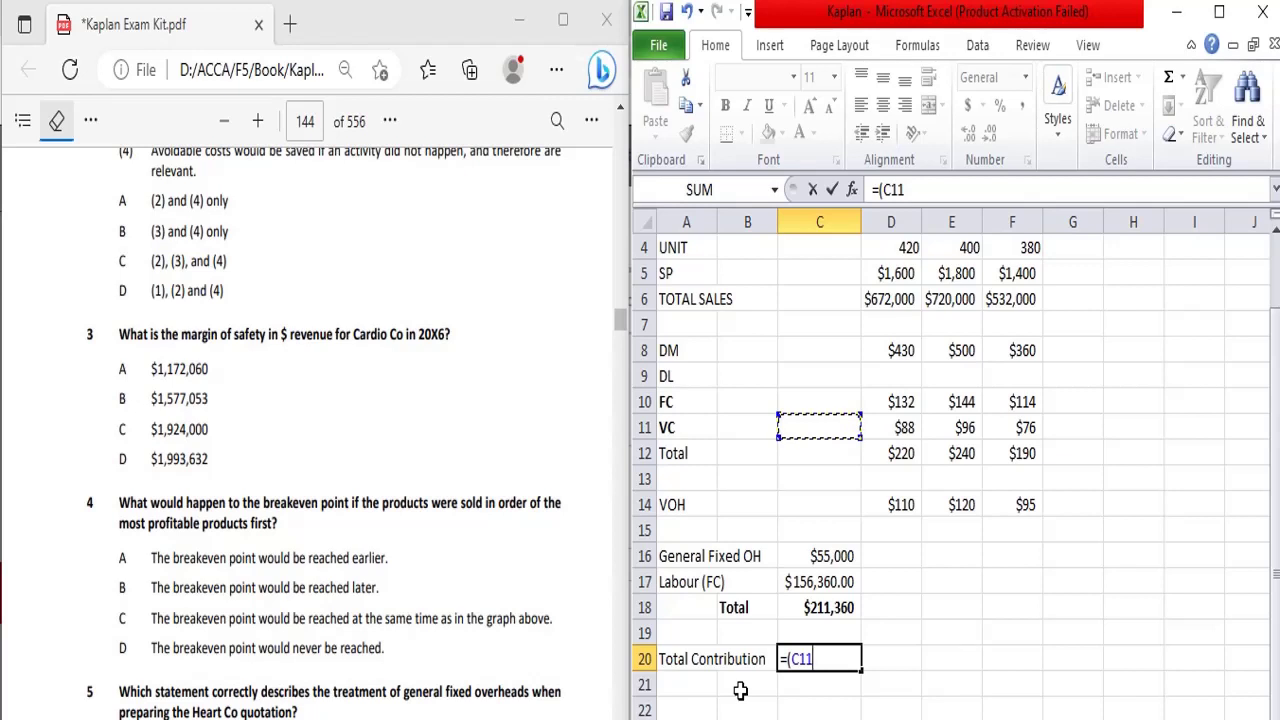
{"action": "key", "text": "F2"}
{"action": "key", "text": "Escape"}
{"action": "key", "text": "Up"}
{"action": "key", "text": "Up"}
{"action": "key", "text": "Up"}
{"action": "key", "text": "Up"}
{"action": "key", "text": "Up"}
{"action": "key", "text": "Up"}
{"action": "key", "text": "Up"}
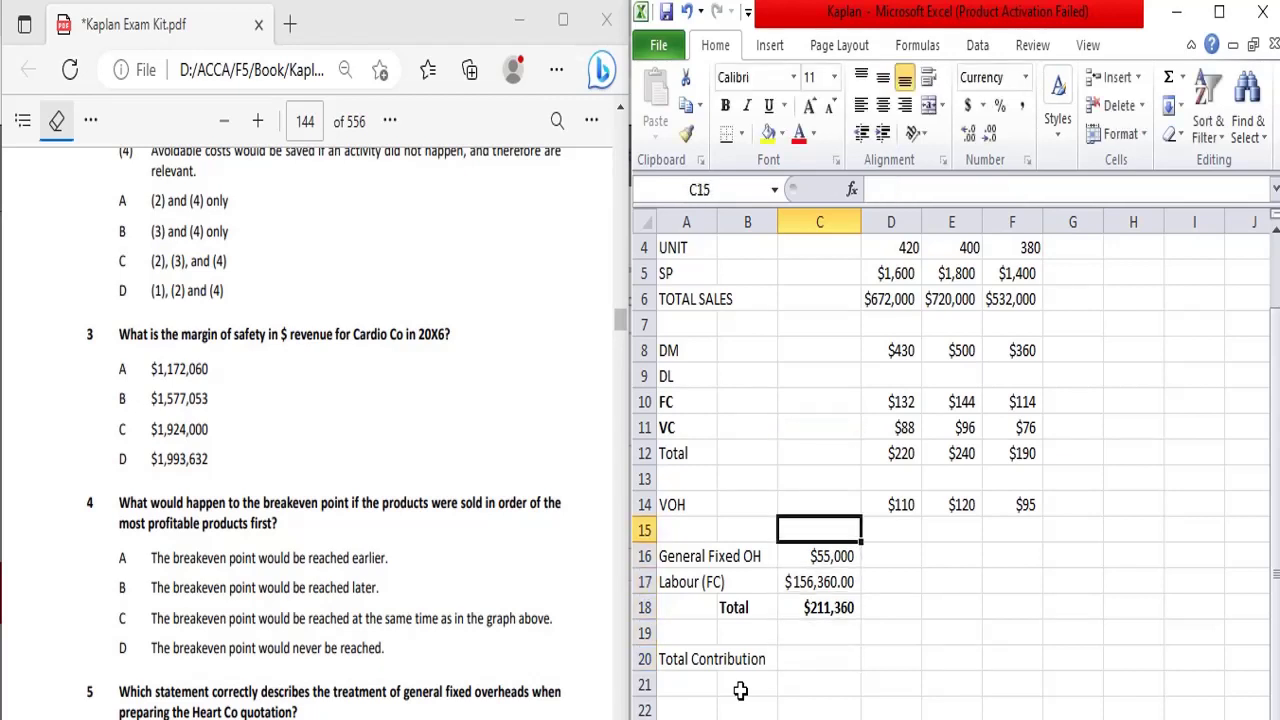
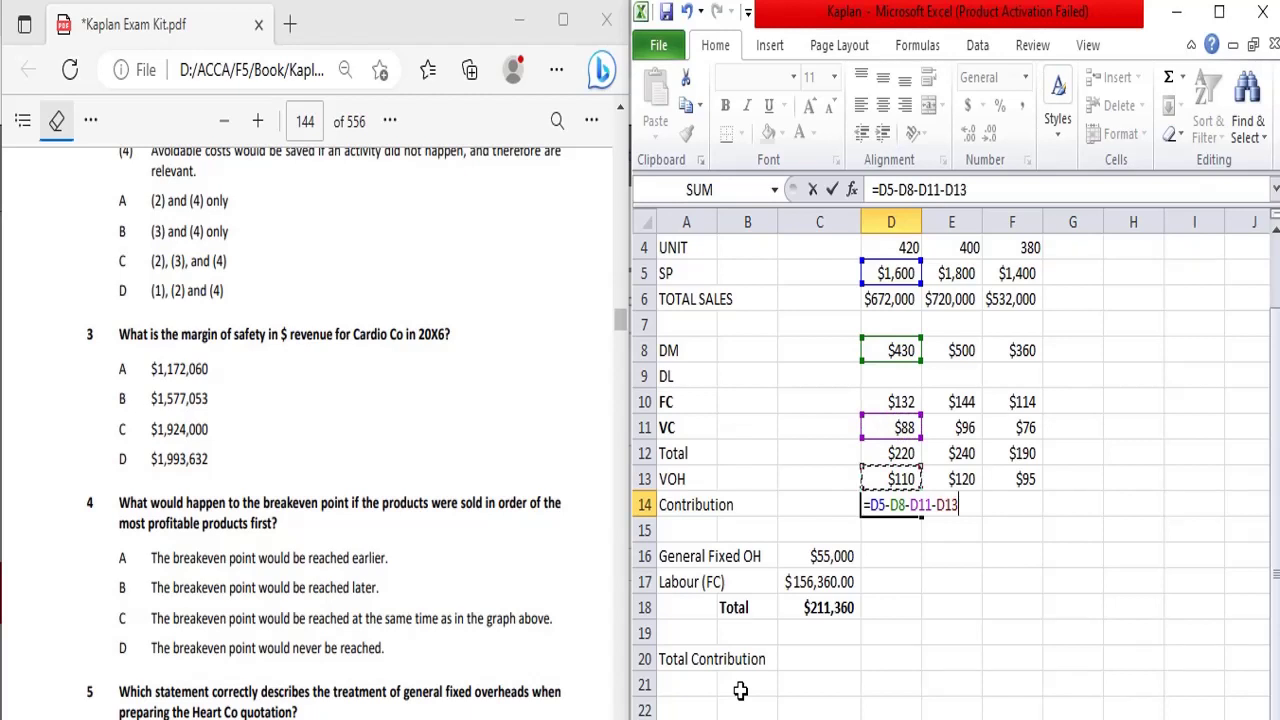
- Calculate the first product's unit contribution in D14 with =D5-D8-D11-D13 and copy the formula to E14 and F14
{"action": "key", "text": "ctrl+Return"}
{"action": "key", "text": "ctrl+c"}
{"action": "key", "text": "Right"}
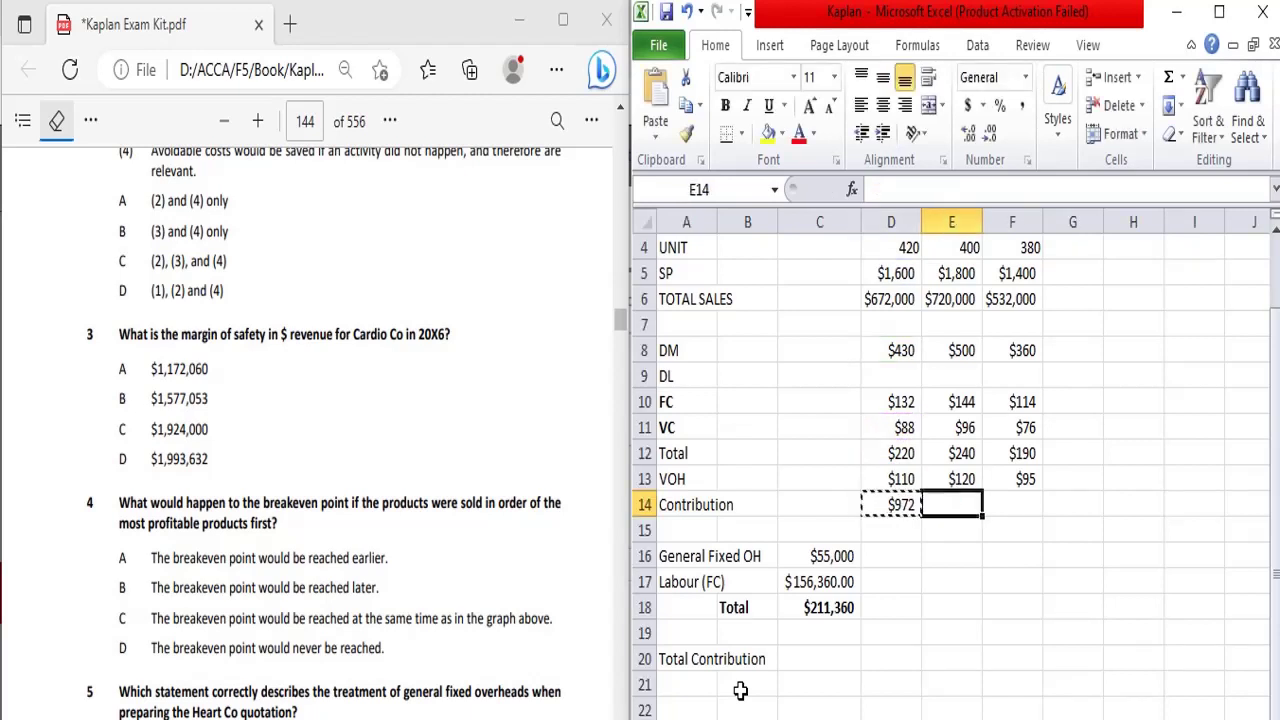
{"action": "key", "text": "ctrl+v"}
{"action": "key", "text": "Right"}
{"action": "key", "text": "ctrl+v"}
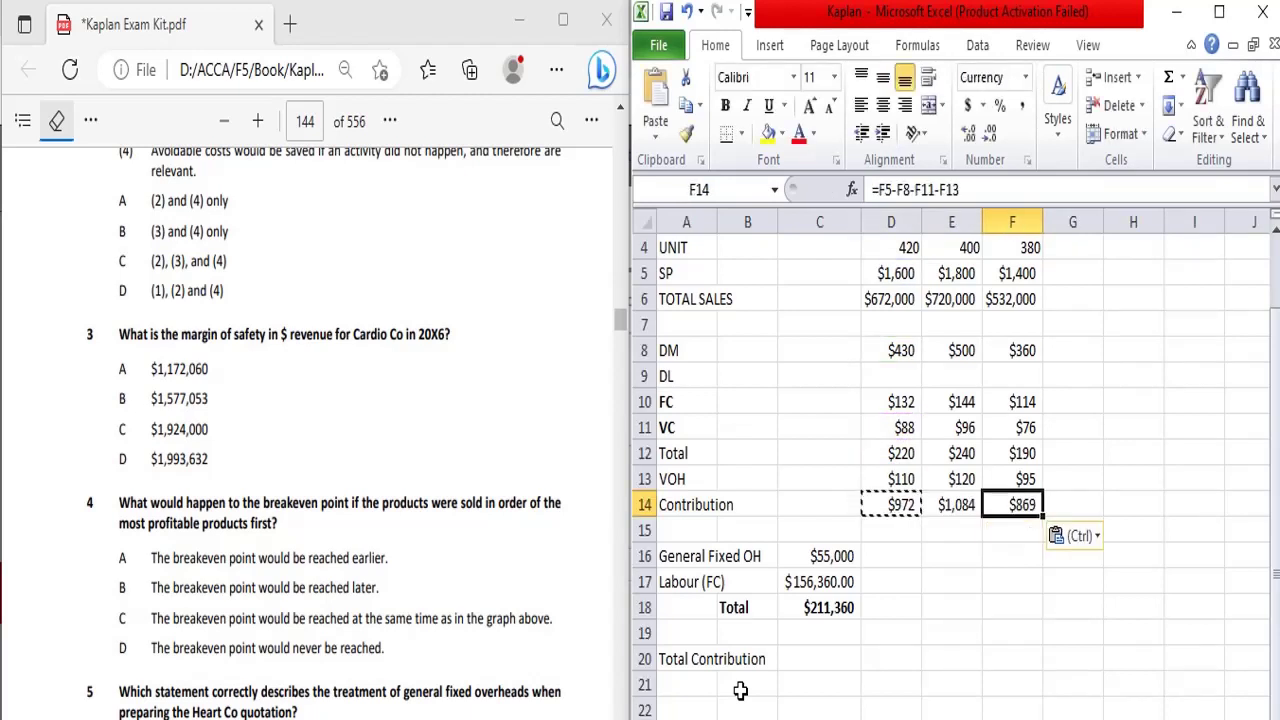
- Calculate the total contribution in C20 by multiplying each product's contribution by its units, using =(D14*D4+E14*E4+F14*F4)
{"action": "key", "text": "Down"}
{"action": "key", "text": "Left"}
{"action": "key", "text": "Left"}
{"action": "key", "text": "Left"}
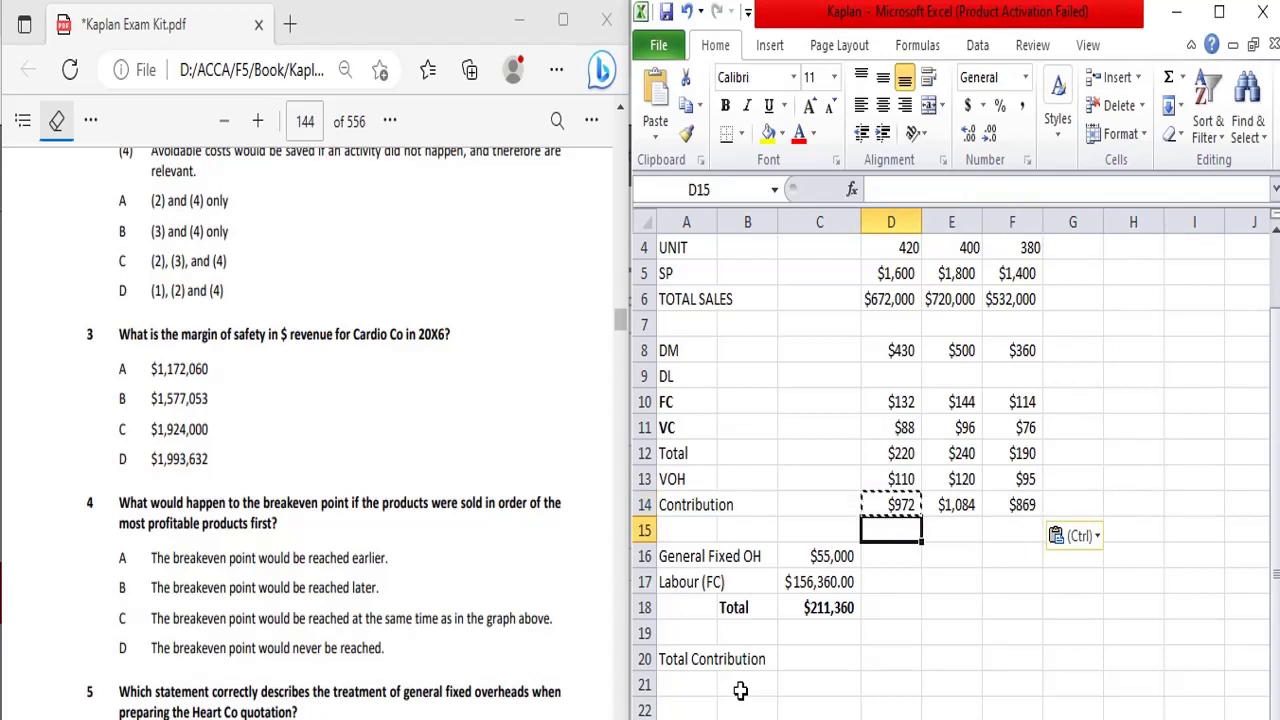
{"action": "key", "text": "Down"}
{"action": "key", "text": "Down"}
{"action": "key", "text": "Down"}
{"action": "key", "text": "Down"}
{"action": "key", "text": "Down"}
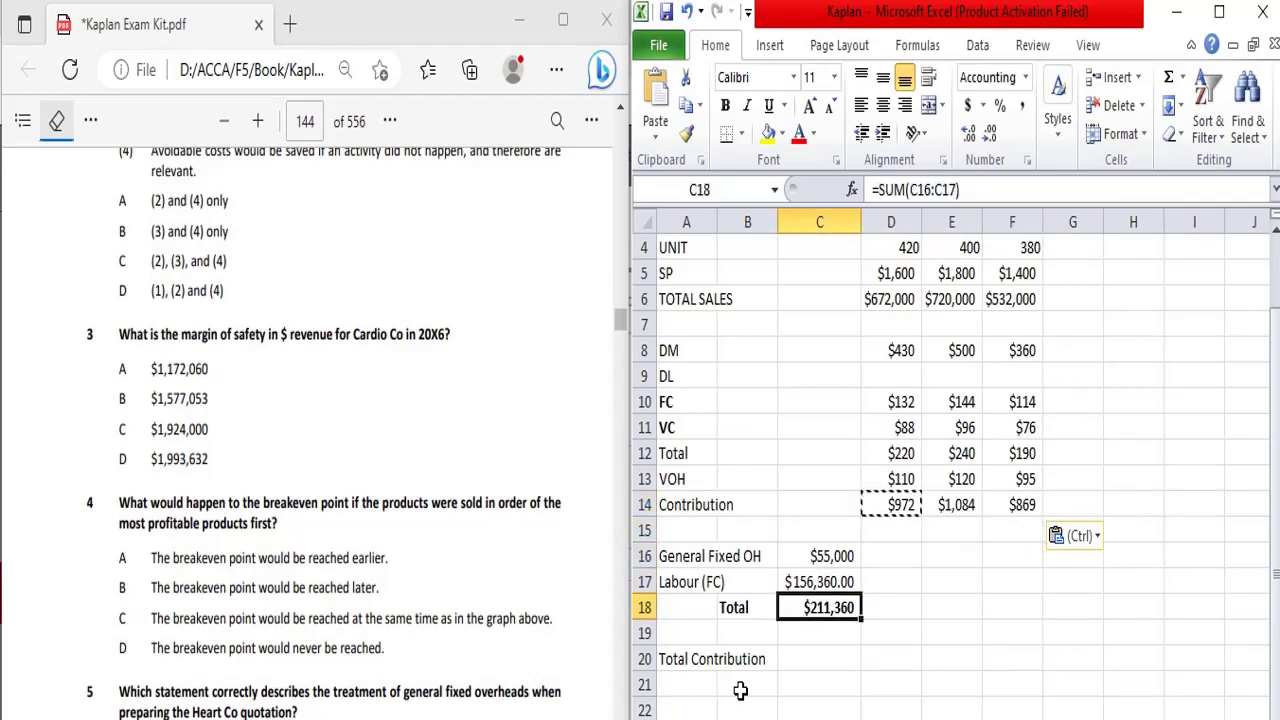
{"action": "type", "text": "=("}
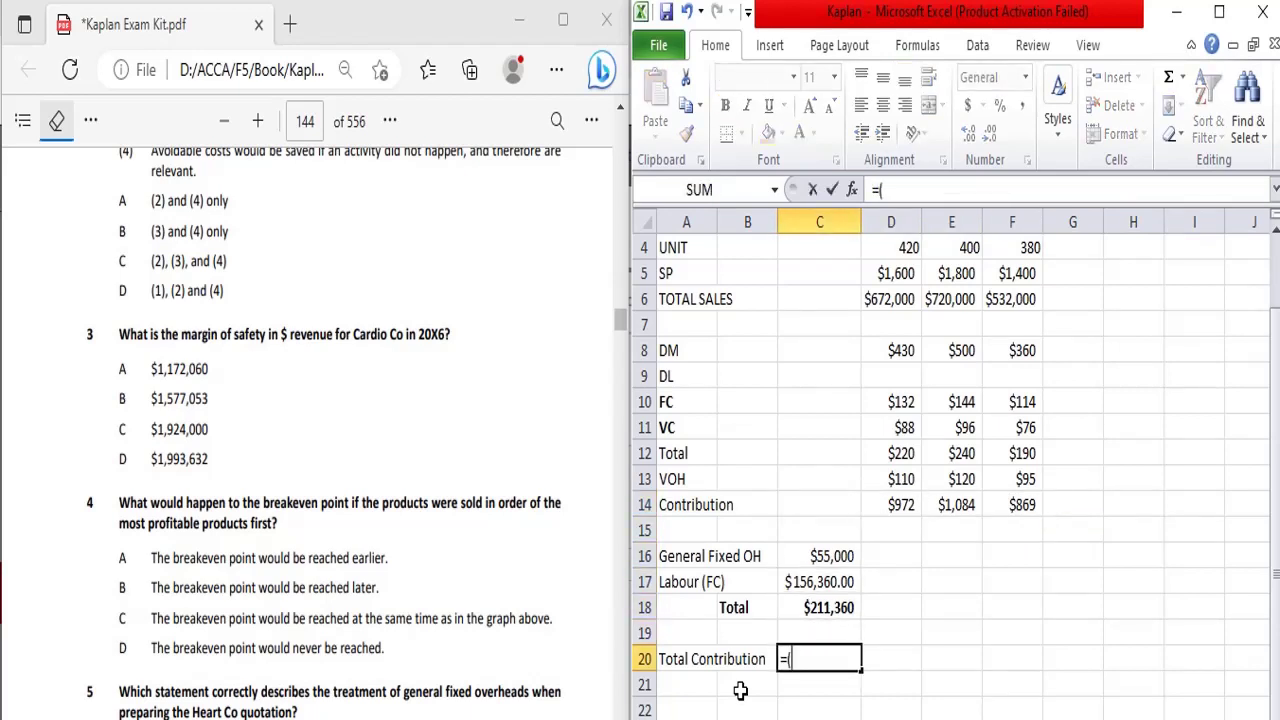
{"action": "key", "text": "Up"}
{"action": "key", "text": "Up"}
{"action": "key", "text": "Up"}
{"action": "key", "text": "Up"}
{"action": "key", "text": "Up"}
{"action": "key", "text": "Up"}
{"action": "key", "text": "Right"}
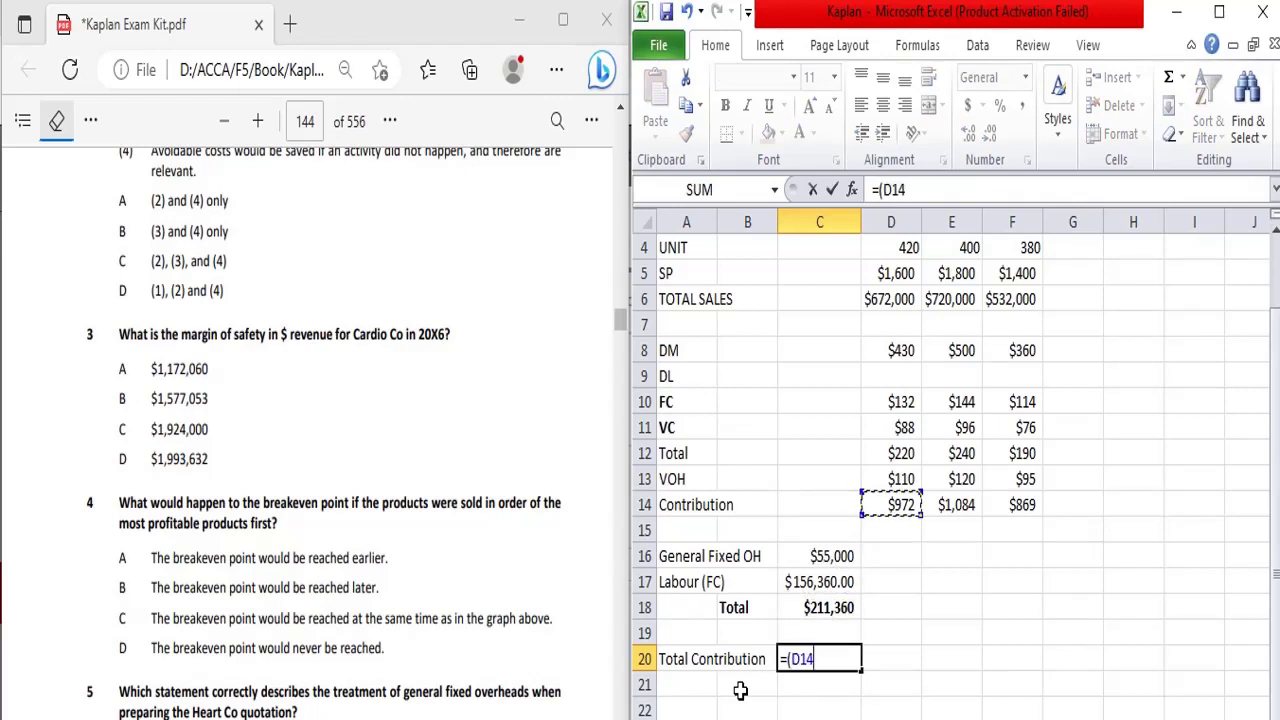
{"action": "type", "text": "*"}
{"action": "key", "text": "Up"}
{"action": "key", "text": "Up"}
{"action": "key", "text": "Up"}
{"action": "key", "text": "Up"}
{"action": "key", "text": "Up"}
{"action": "key", "text": "Up"}
{"action": "key", "text": "Up"}
{"action": "key", "text": "Up"}
{"action": "key", "text": "Up"}
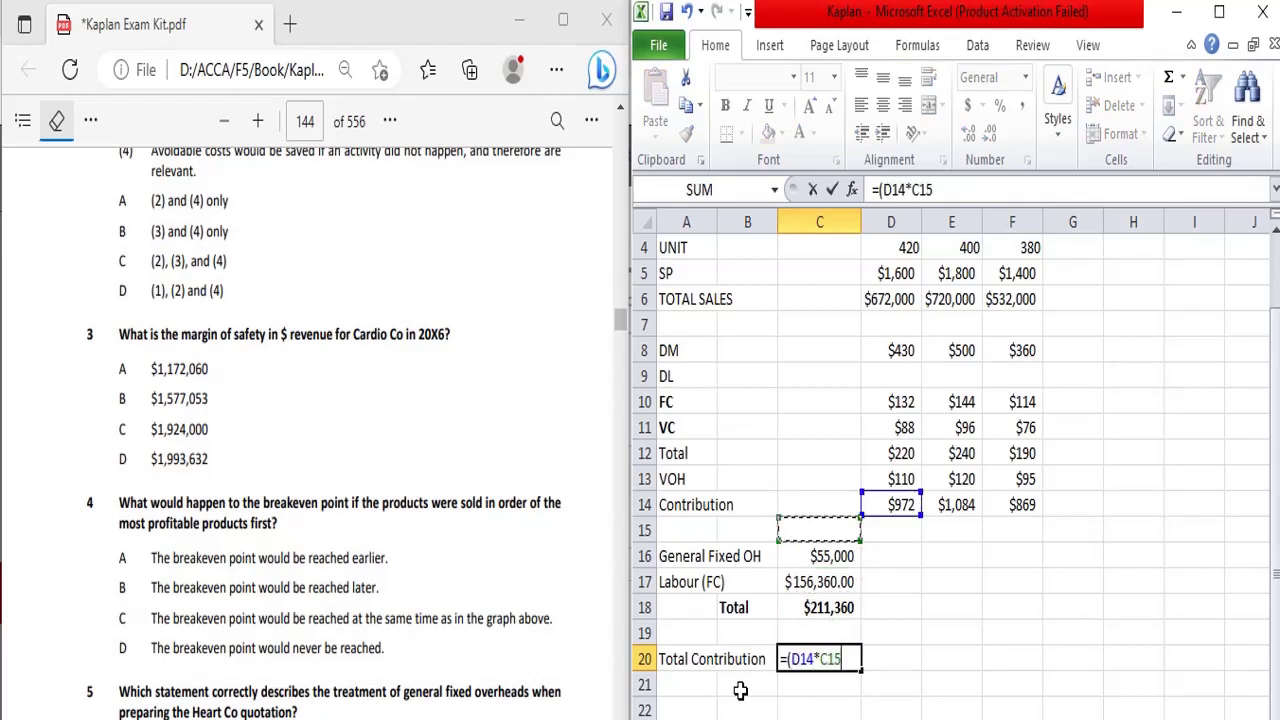
{"action": "key", "text": "Up"}
{"action": "key", "text": "Up"}
{"action": "key", "text": "Up"}
{"action": "key", "text": "Up"}
{"action": "key", "text": "Up"}
{"action": "key", "text": "Up"}
{"action": "key", "text": "Up"}
{"action": "key", "text": "Right"}
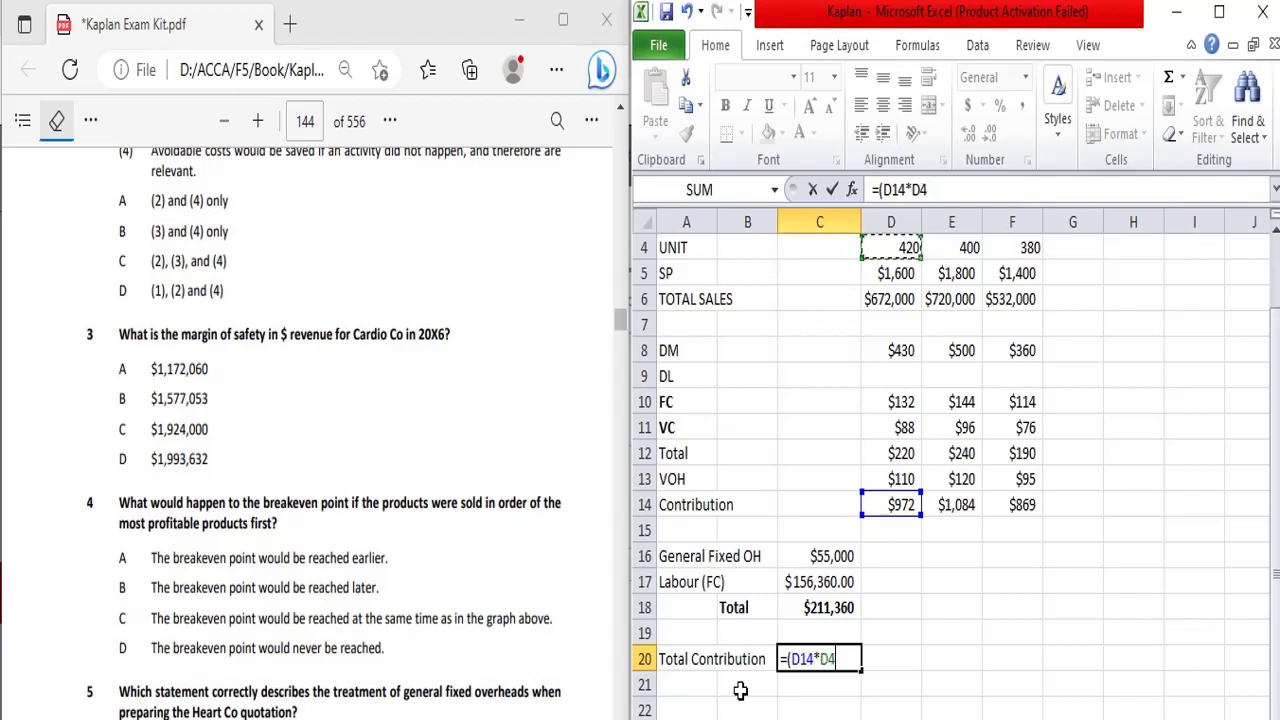
{"action": "type", "text": "+E14*"}
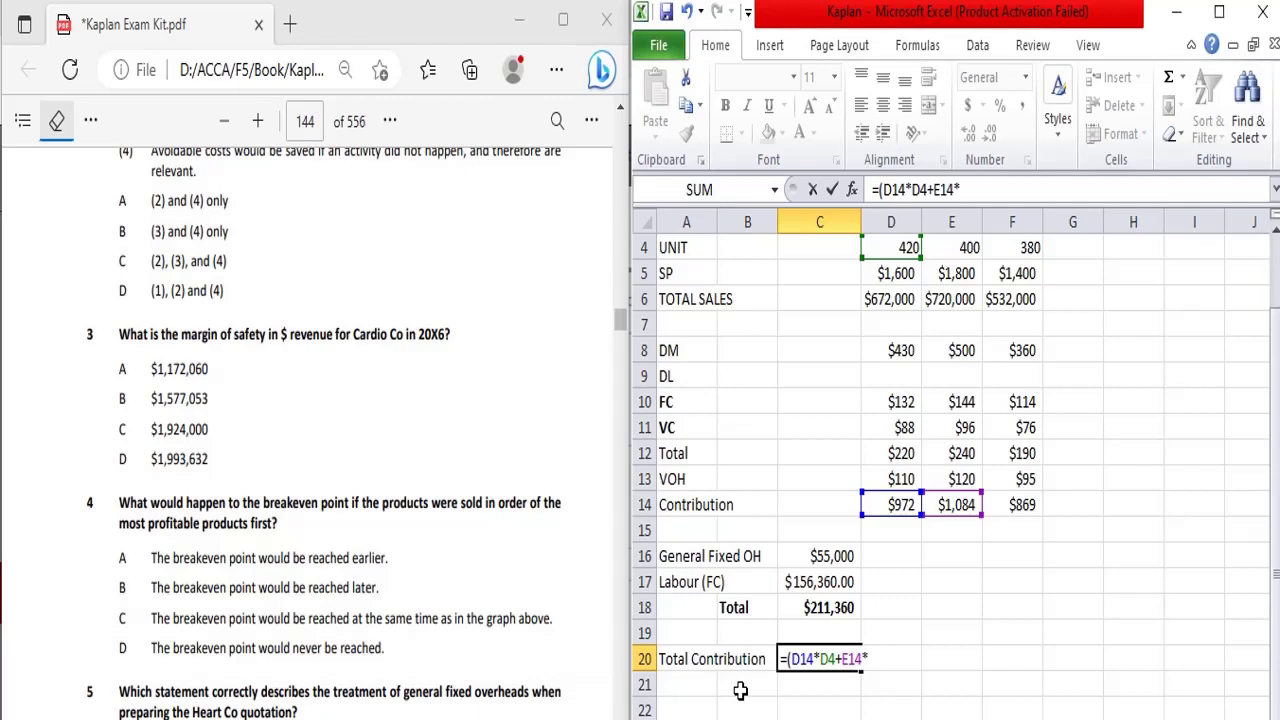
{"action": "type", "text": "E4+F14"}
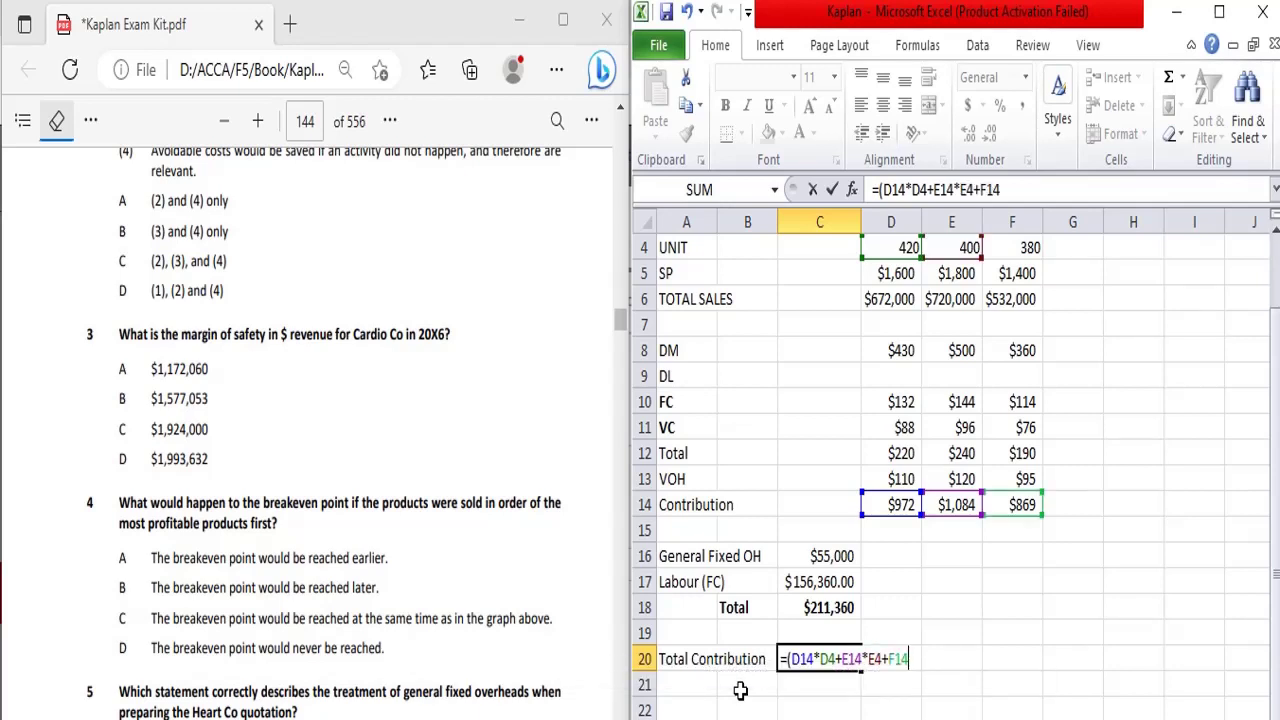
{"action": "type", "text": "*F4)"}
{"action": "key", "text": "Return"}
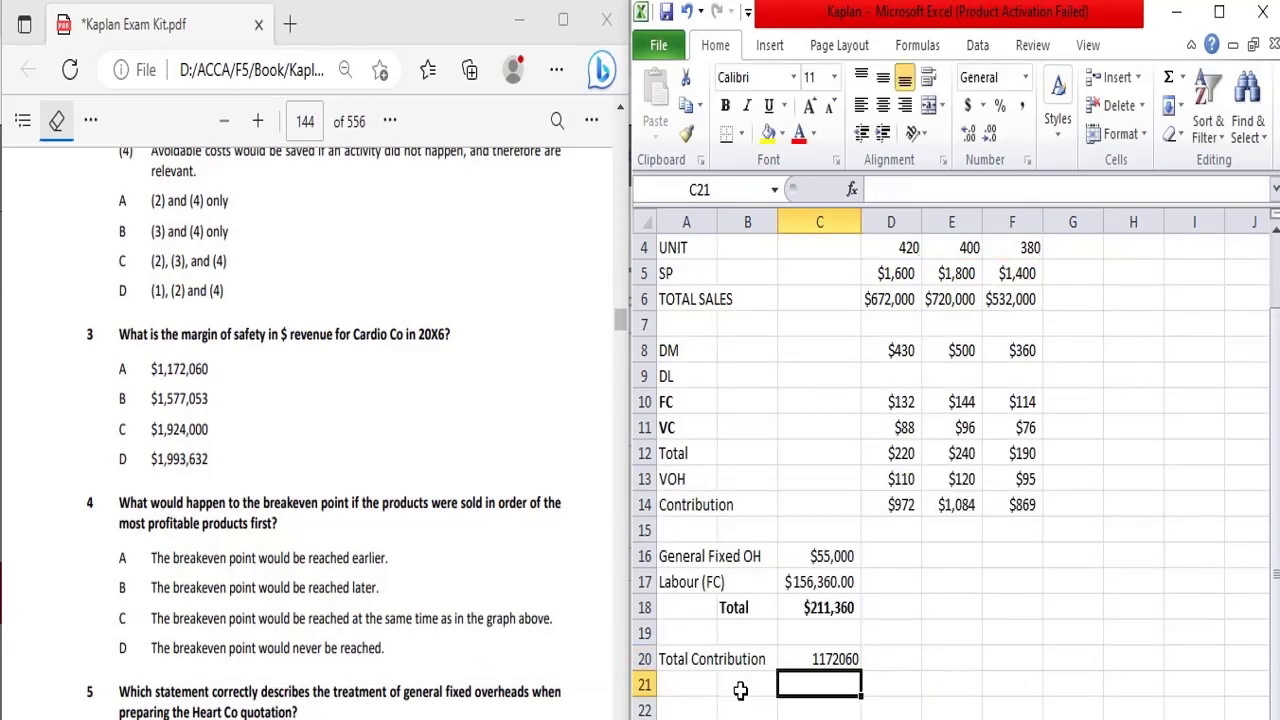
- Label A21 as Total sales and add the three products' sales in C21 with =(D6+E6+F6)
{"action": "key", "text": "Left"}
{"action": "key", "text": "Left"}
{"action": "type", "text": "Total"}
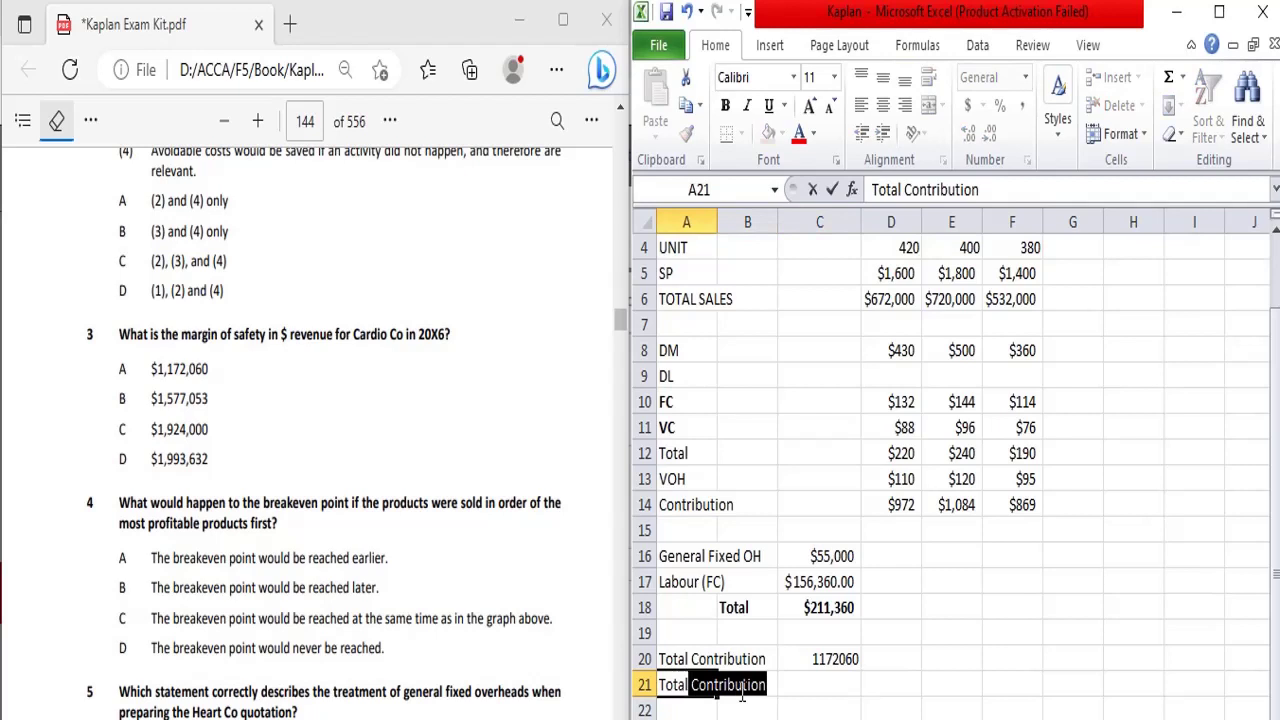
{"action": "type", "text": " sales"}
{"action": "key", "text": "Tab"}
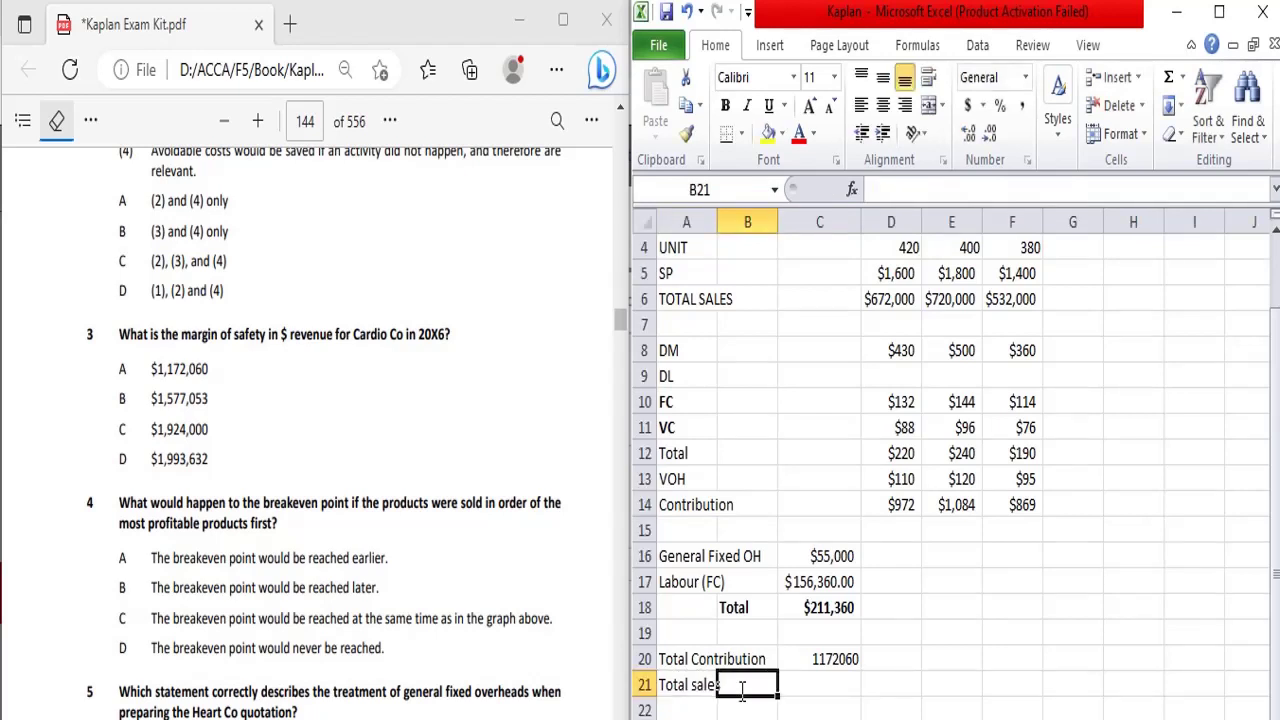
{"action": "key", "text": "Right"}
{"action": "type", "text": "=("}
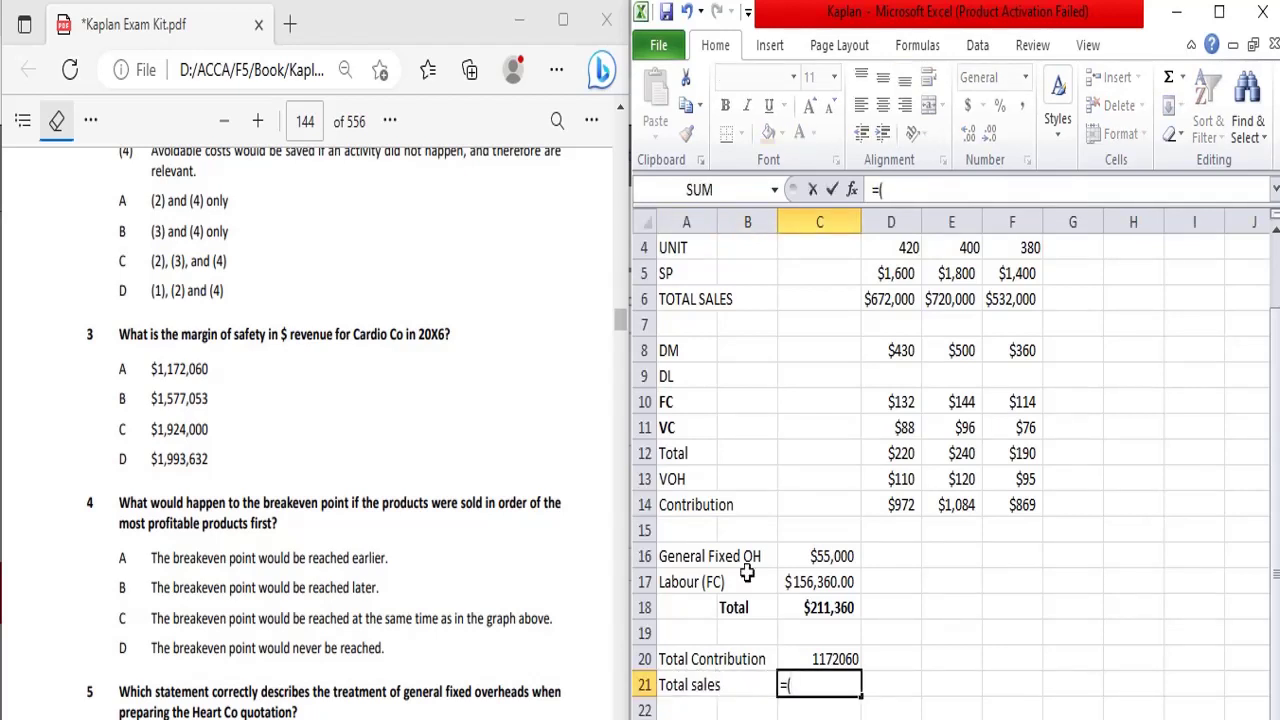
{"action": "left_click", "coordinate": [877, 280]}
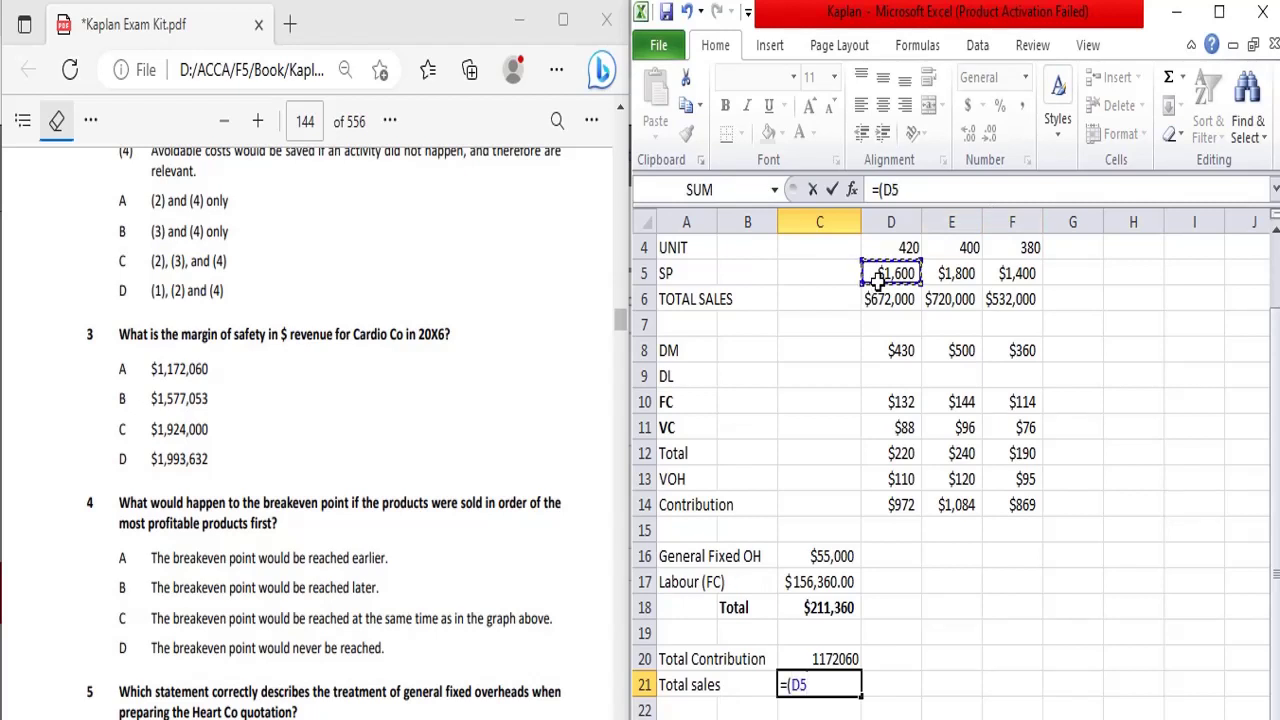
{"action": "left_click", "coordinate": [878, 298]}
{"action": "type", "text": "+"}
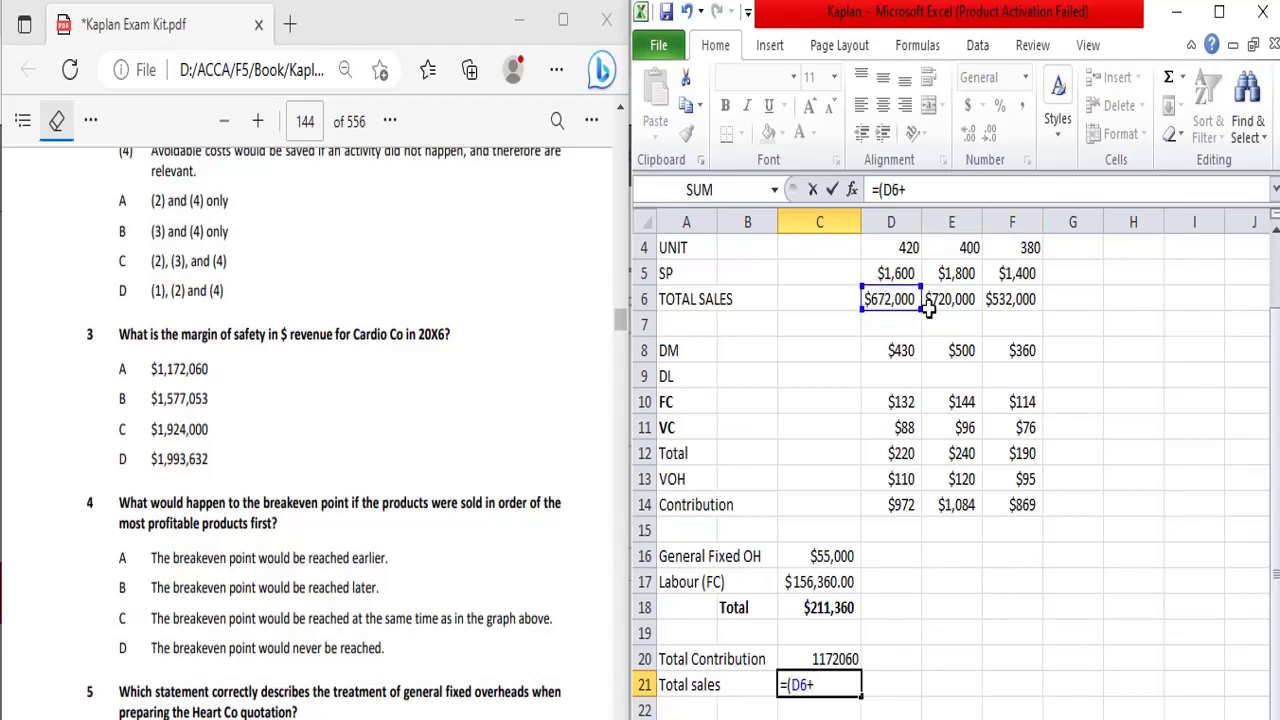
{"action": "left_click", "coordinate": [930, 302]}
{"action": "type", "text": "+"}
{"action": "left_click", "coordinate": [998, 300]}
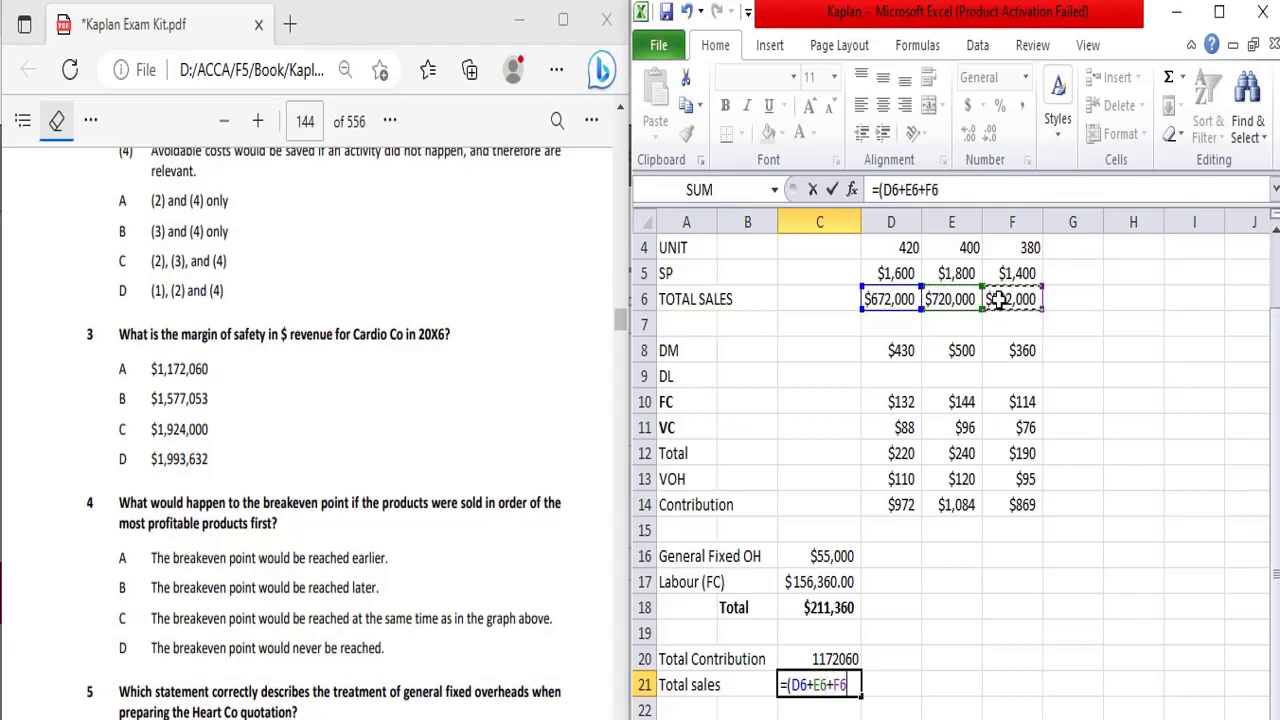
{"action": "type", "text": ")"}
{"action": "key", "text": "Return"}
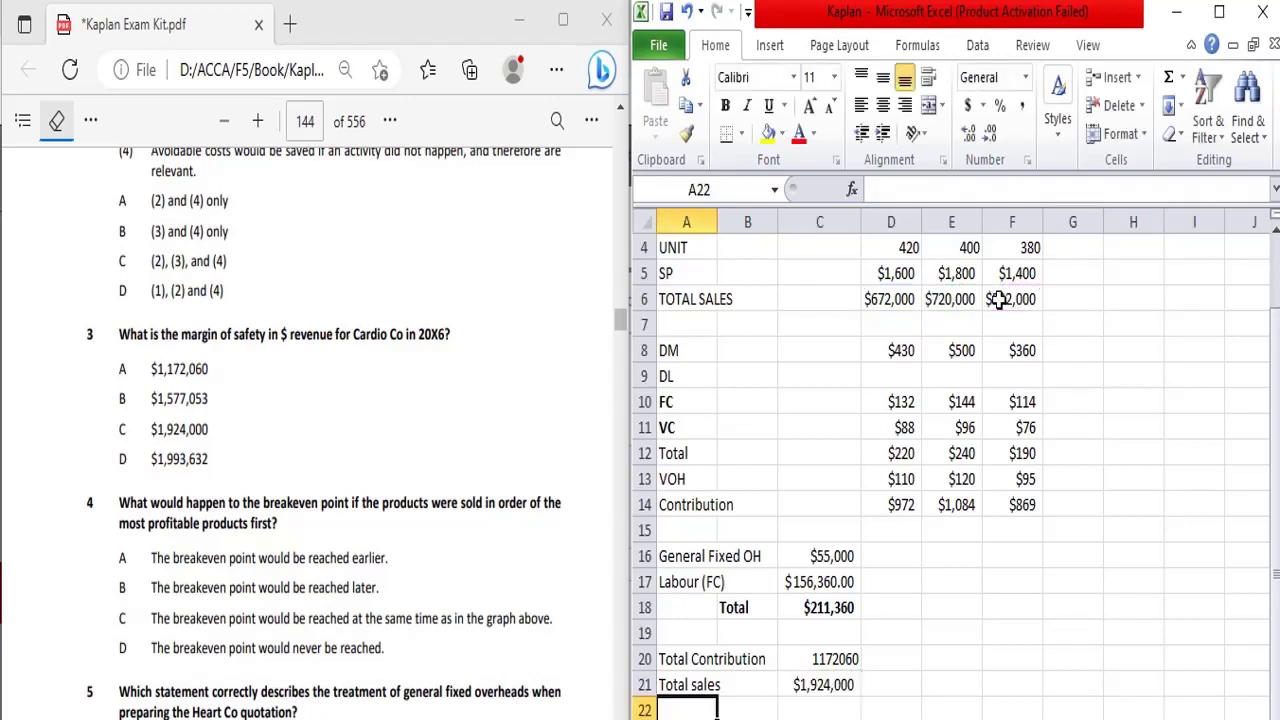
- Label A22 as W. C/S ratio and divide total contribution by total sales in C22 with =C20/C21
{"action": "type", "text": "W"}
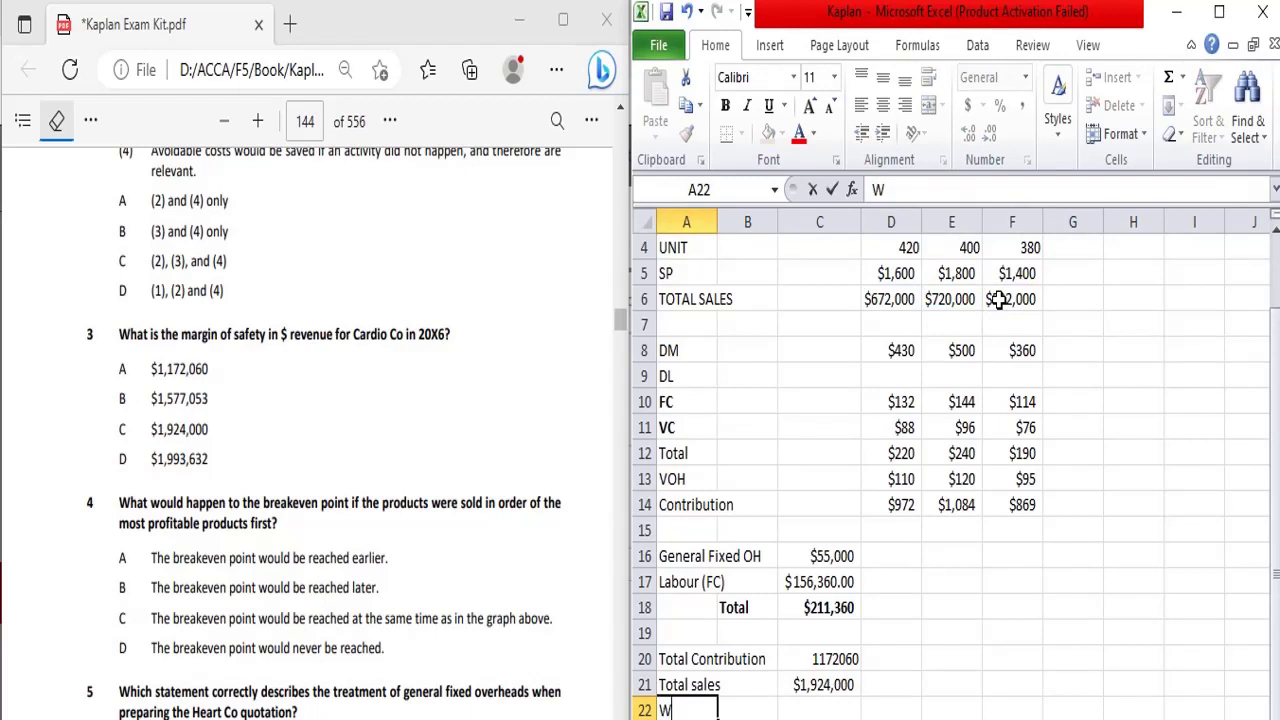
{"action": "type", "text": ". C/S ratio"}
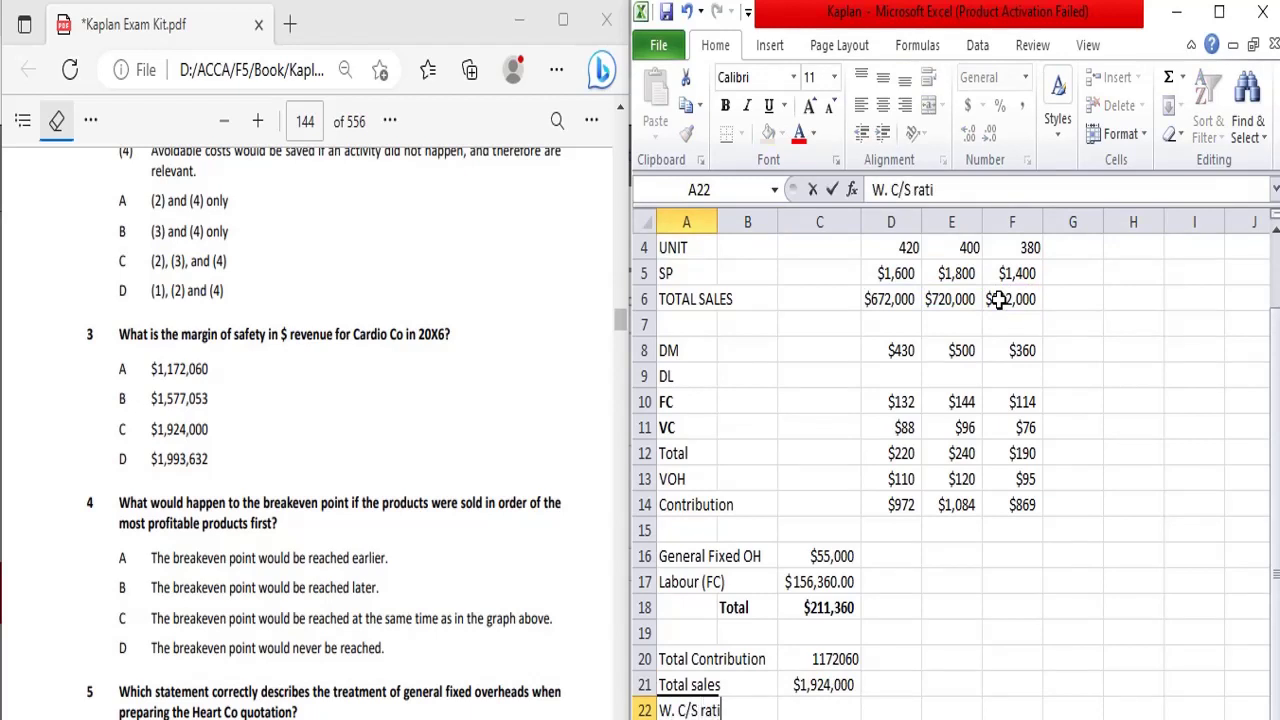
{"action": "key", "text": "Tab"}
{"action": "key", "text": "Tab"}
{"action": "type", "text": "="}
{"action": "key", "text": "Up"}
{"action": "key", "text": "Up"}
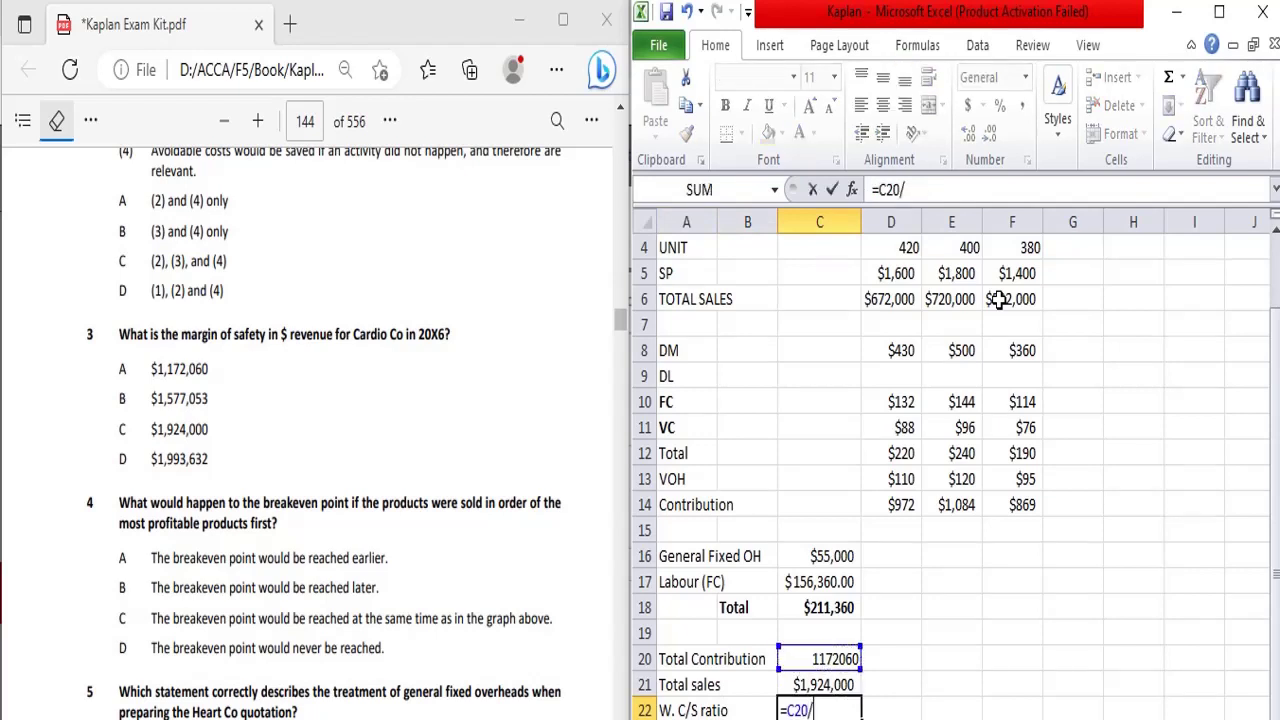
{"action": "type", "text": "/"}
{"action": "key", "text": "Up"}
{"action": "key", "text": "Return"}
- Format the total contribution in C20 with the dollar Accounting number format
{"action": "key", "text": "Up"}
{"action": "key", "text": "Up"}
{"action": "key", "text": "Up"}
{"action": "key", "text": "Up"}
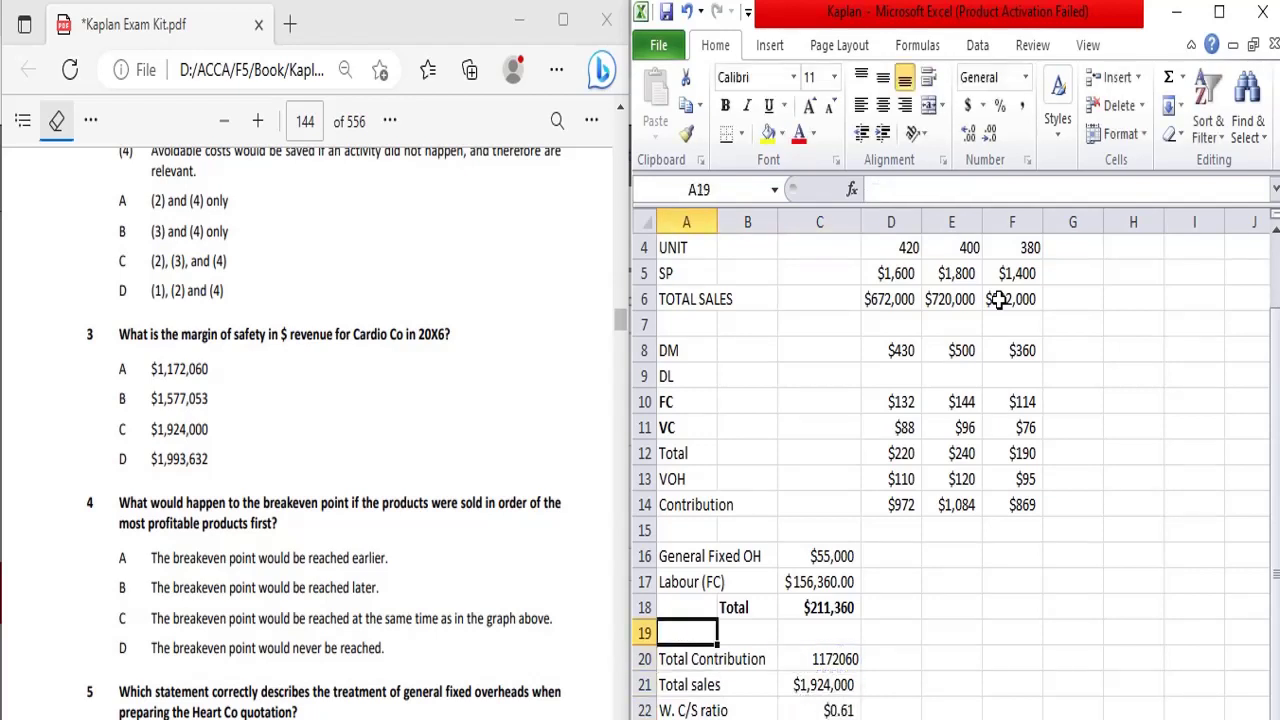
{"action": "key", "text": "Right"}
{"action": "key", "text": "Right"}
{"action": "key", "text": "Down"}
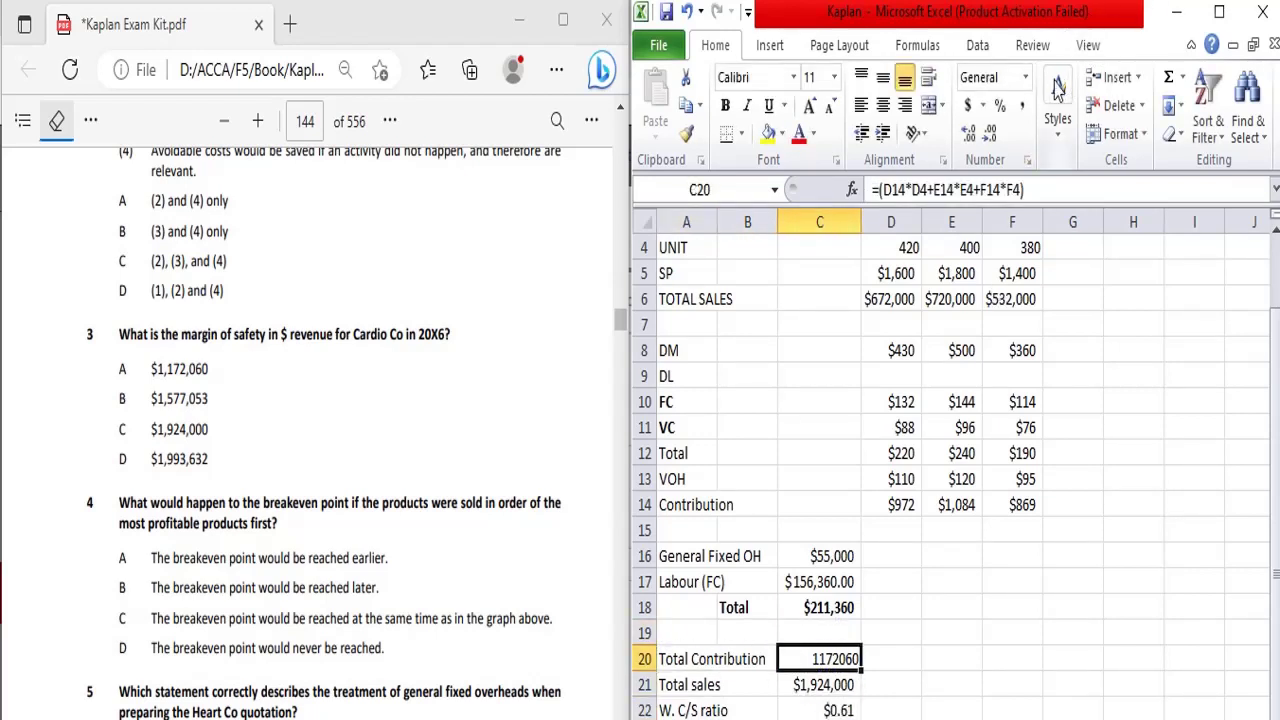
{"action": "left_click", "coordinate": [968, 105]}
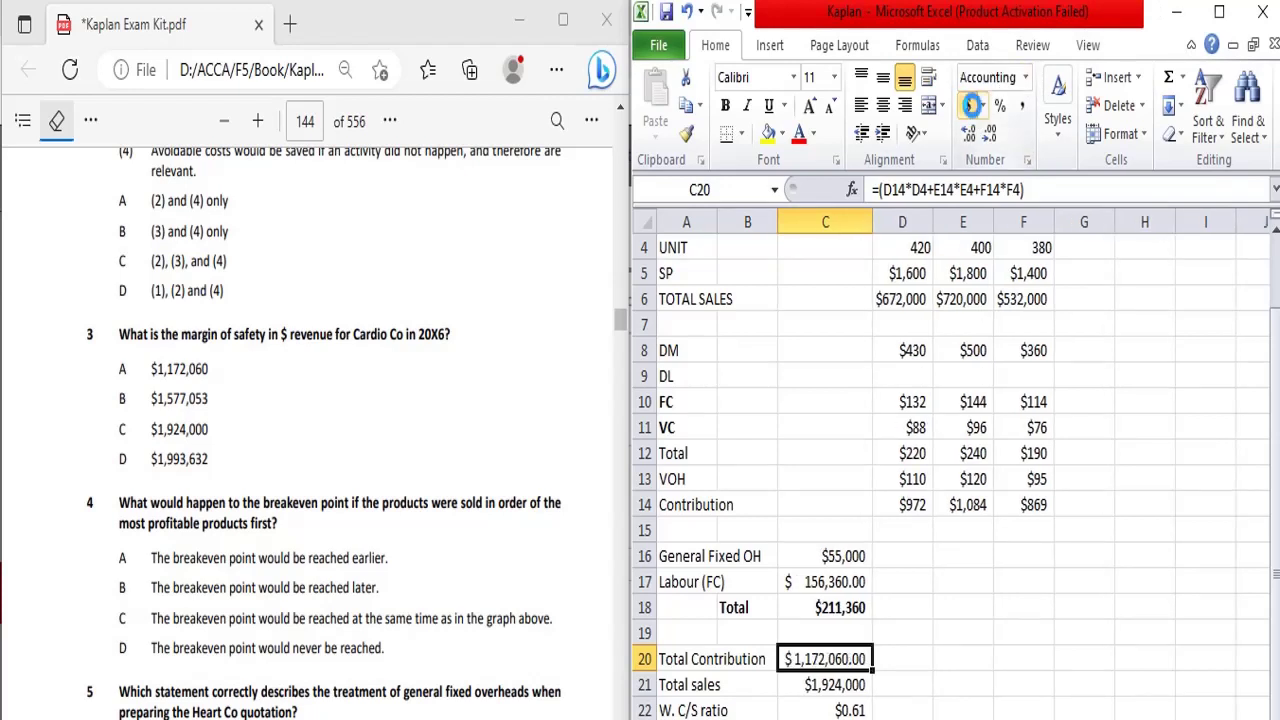
- Format the C/S ratio in C22 as a percentage with two decimal places
{"action": "key", "text": "Down"}
{"action": "key", "text": "Down"}
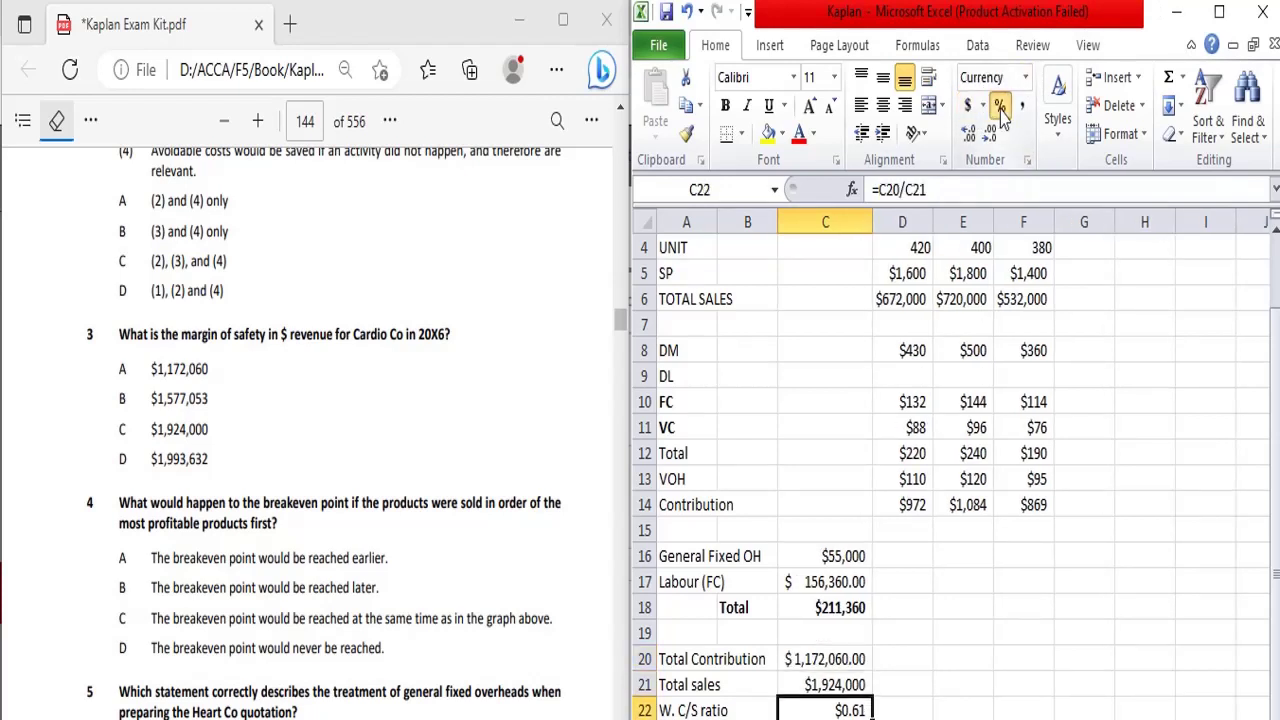
{"action": "left_click", "coordinate": [1000, 107]}
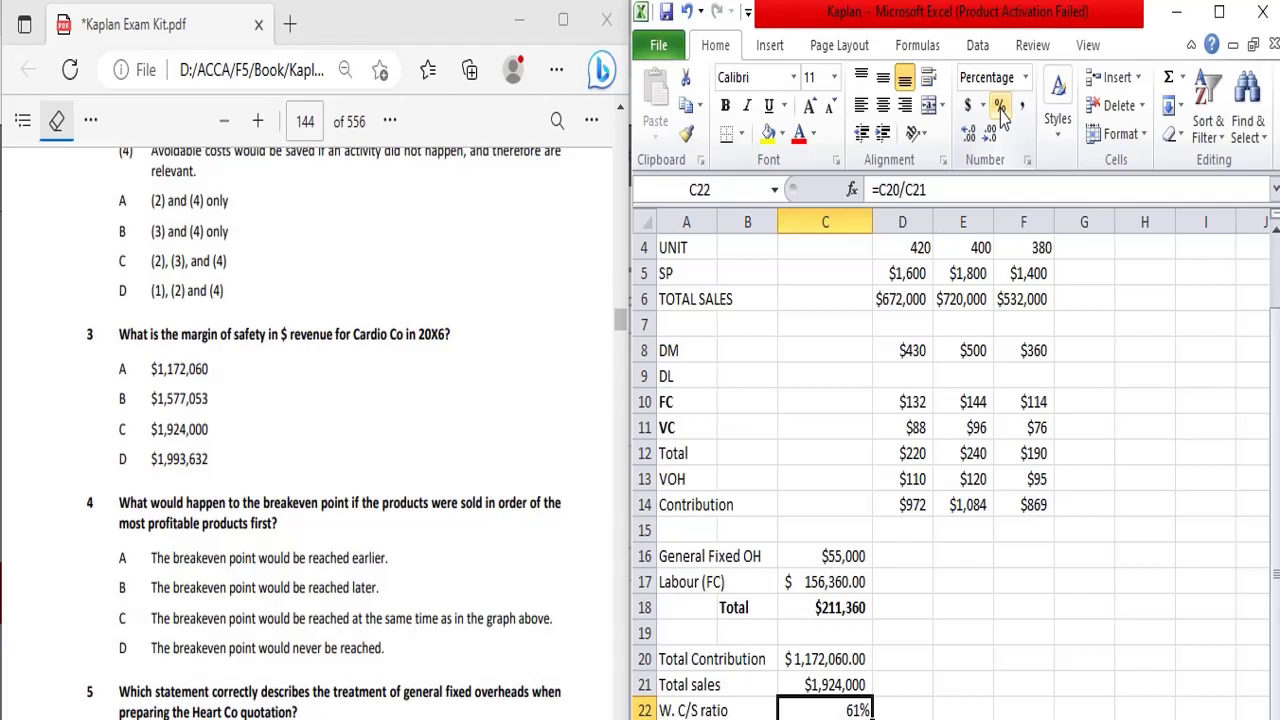
{"action": "left_click", "coordinate": [968, 137]}
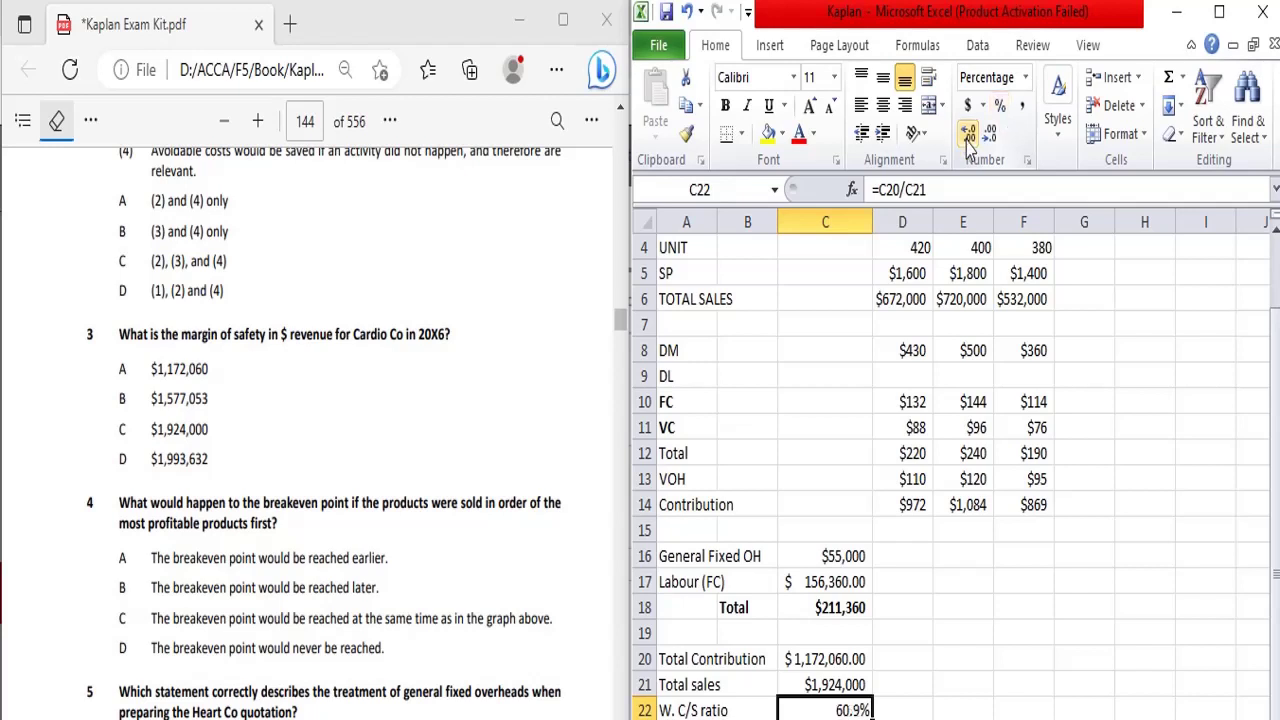
{"action": "left_click", "coordinate": [968, 137]}
- Label A24, two rows below the C/S ratio, as BEP Sales in $
{"action": "key", "text": "Down"}
{"action": "key", "text": "Down"}
{"action": "key", "text": "Down"}
{"action": "key", "text": "Down"}
{"action": "key", "text": "Down"}
{"action": "key", "text": "Down"}
{"action": "key", "text": "Down"}
{"action": "key", "text": "Down"}
{"action": "key", "text": "Down"}
{"action": "key", "text": "Down"}
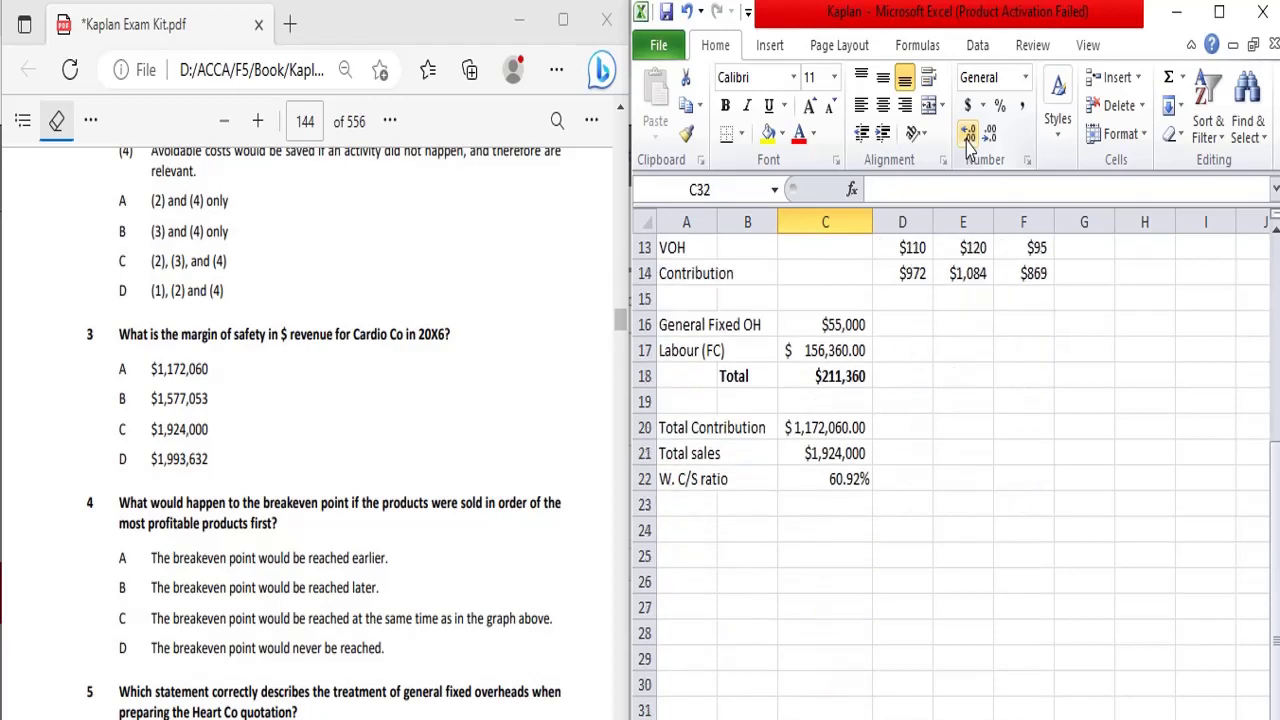
{"action": "key", "text": "Up"}
{"action": "key", "text": "Up"}
{"action": "key", "text": "Up"}
{"action": "key", "text": "Up"}
{"action": "key", "text": "Up"}
{"action": "key", "text": "Up"}
{"action": "key", "text": "Up"}
{"action": "key", "text": "Up"}
{"action": "key", "text": "Left"}
{"action": "key", "text": "Left"}
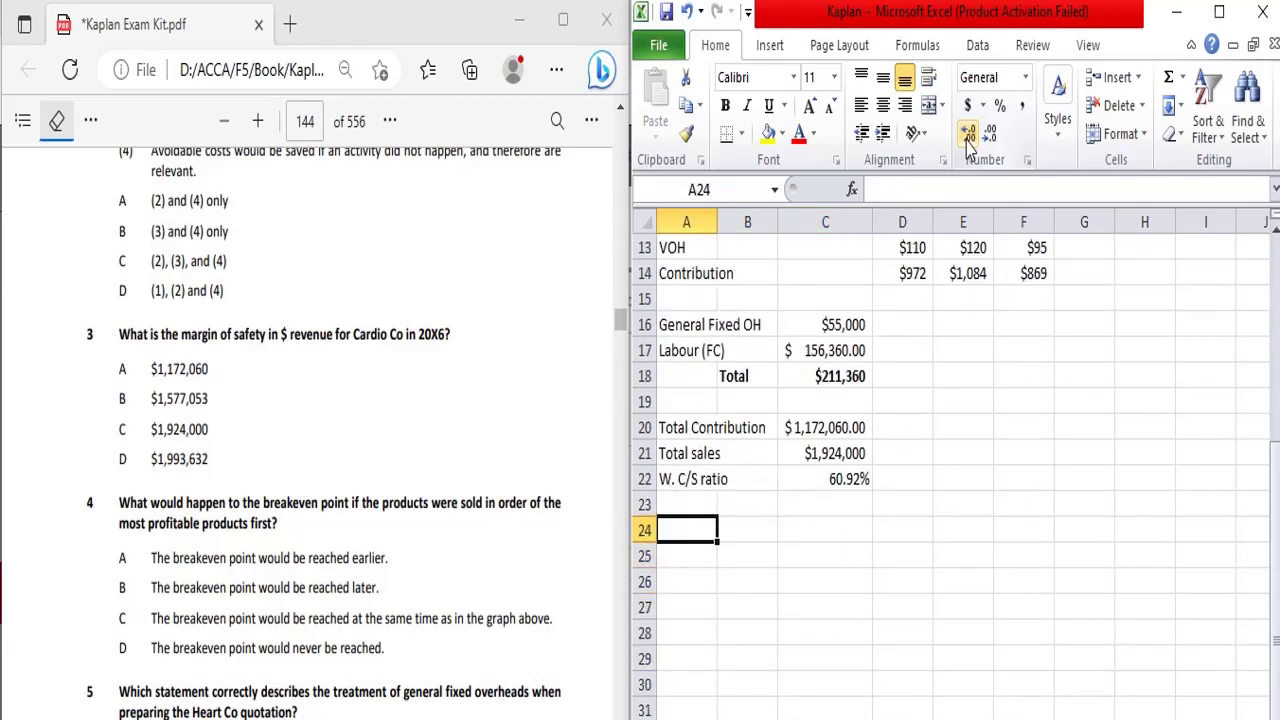
{"action": "type", "text": "BEP"}
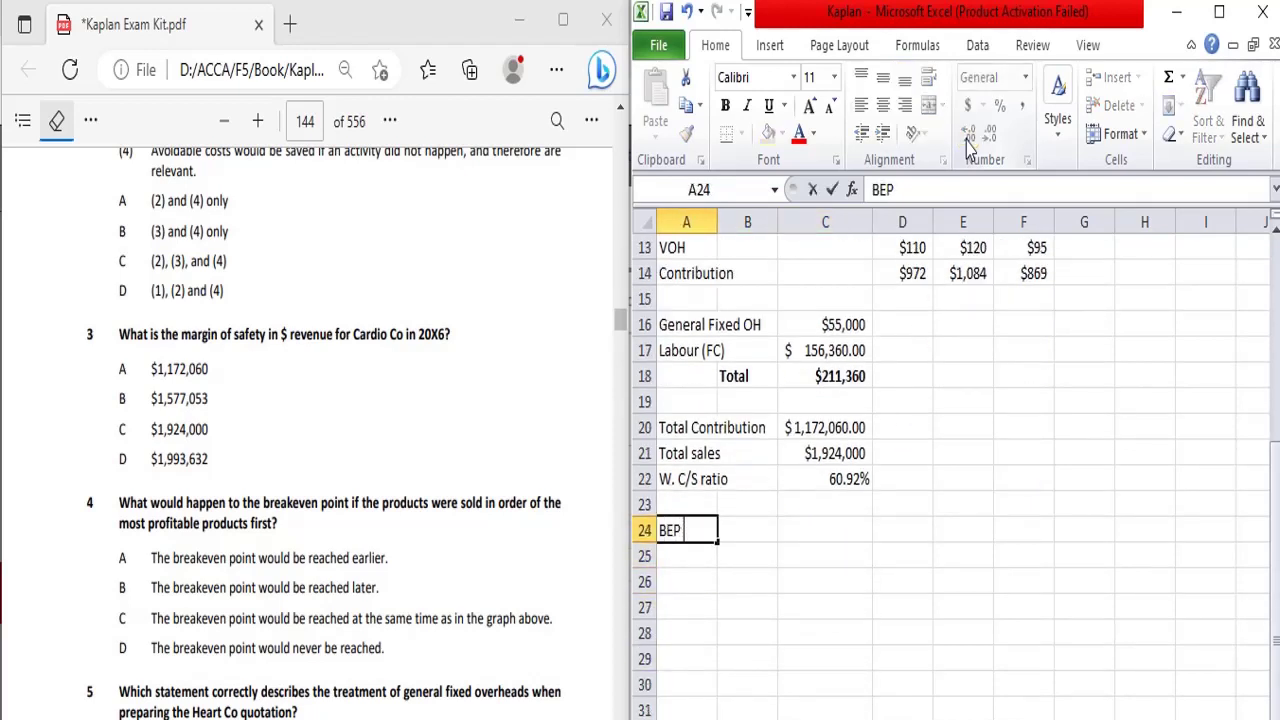
{"action": "type", "text": " Sales in $"}
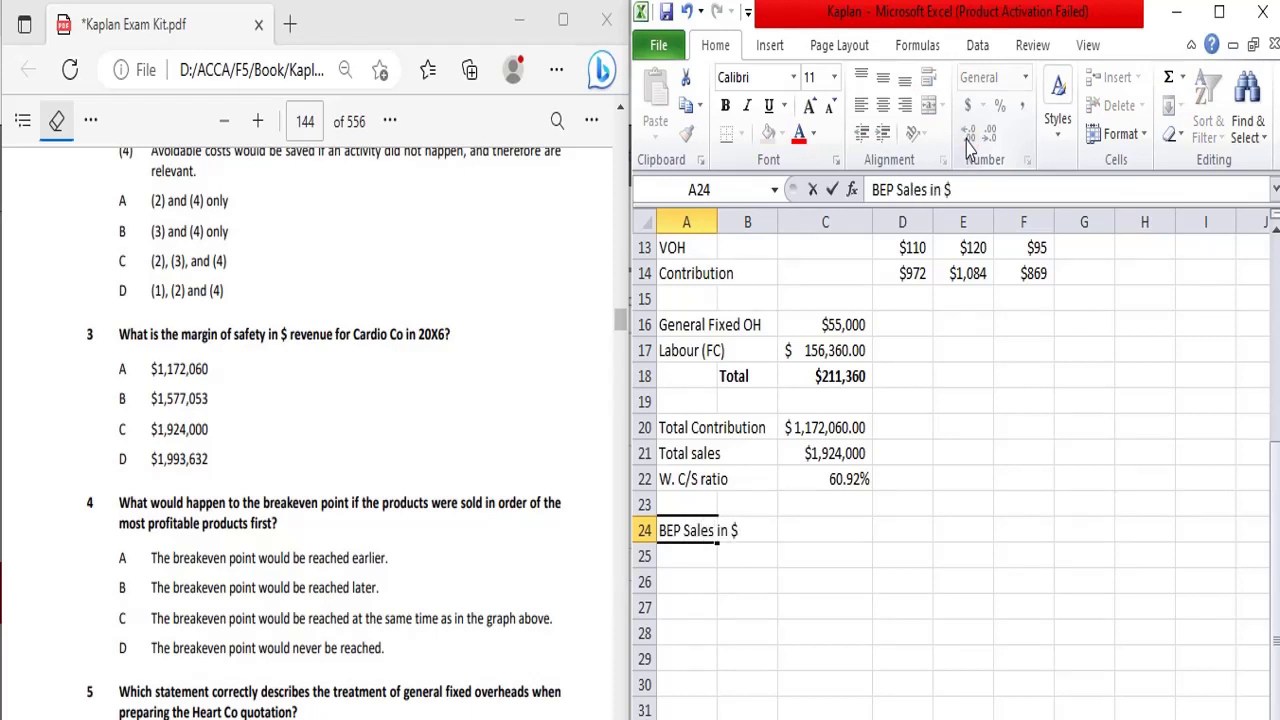
- Calculate the breakeven sales in C24 by dividing total fixed costs by the weighted C/S ratio with =C18/C22
{"action": "key", "text": "Tab"}
{"action": "key", "text": "Tab"}
{"action": "type", "text": "="}
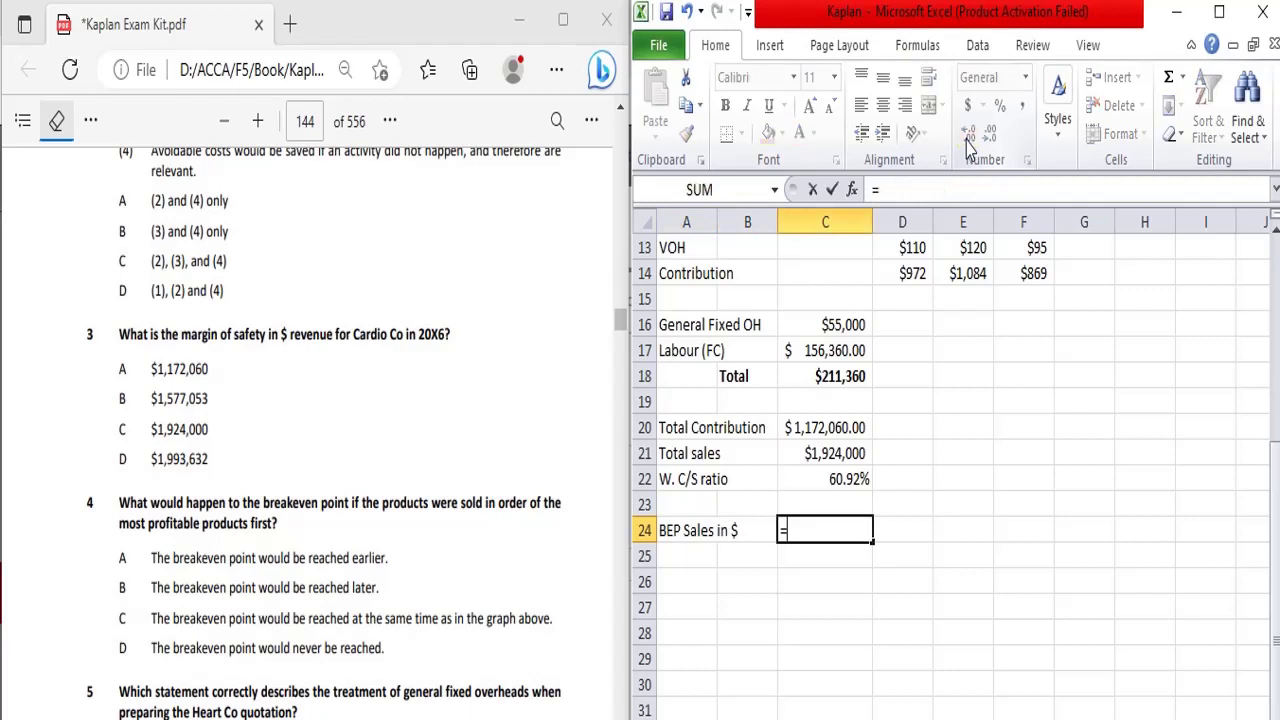
{"action": "key", "text": "Up"}
{"action": "key", "text": "Up"}
{"action": "key", "text": "Up"}
{"action": "key", "text": "Up"}
{"action": "key", "text": "Up"}
{"action": "key", "text": "Up"}
{"action": "type", "text": "/"}
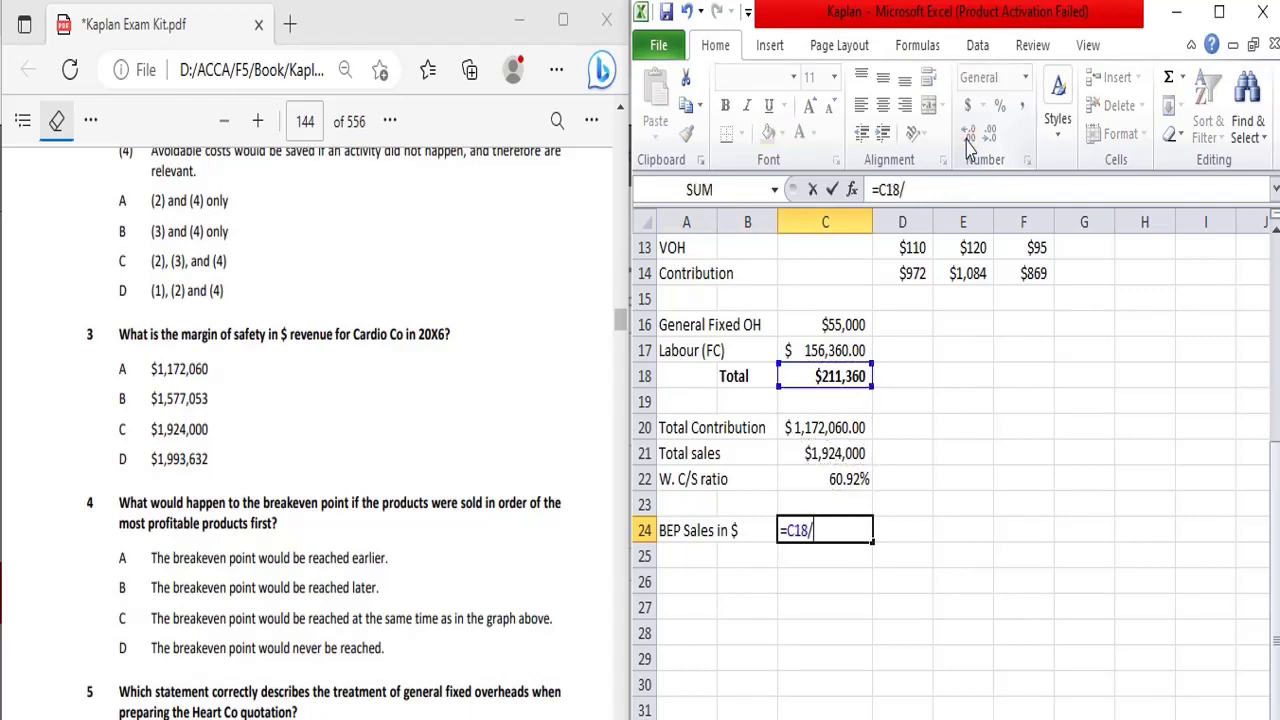
{"action": "key", "text": "Up"}
{"action": "key", "text": "Up"}
{"action": "key", "text": "Return"}
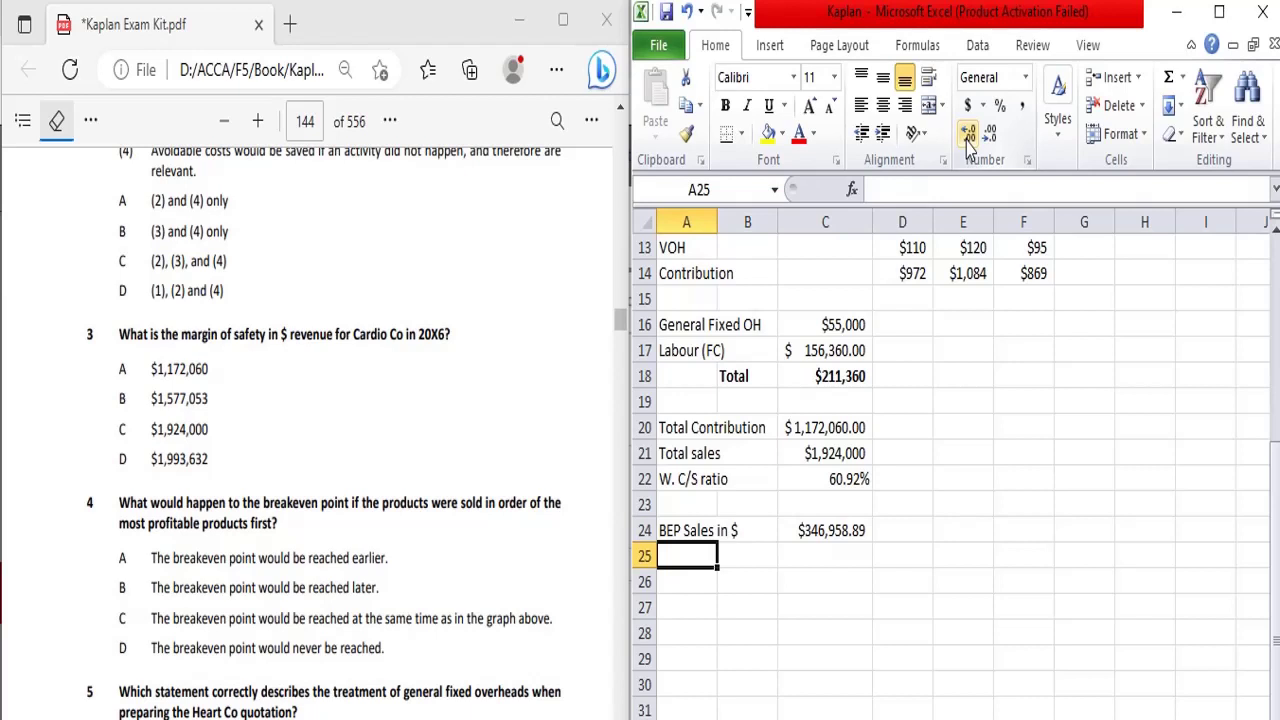
{"action": "key", "text": "Up"}
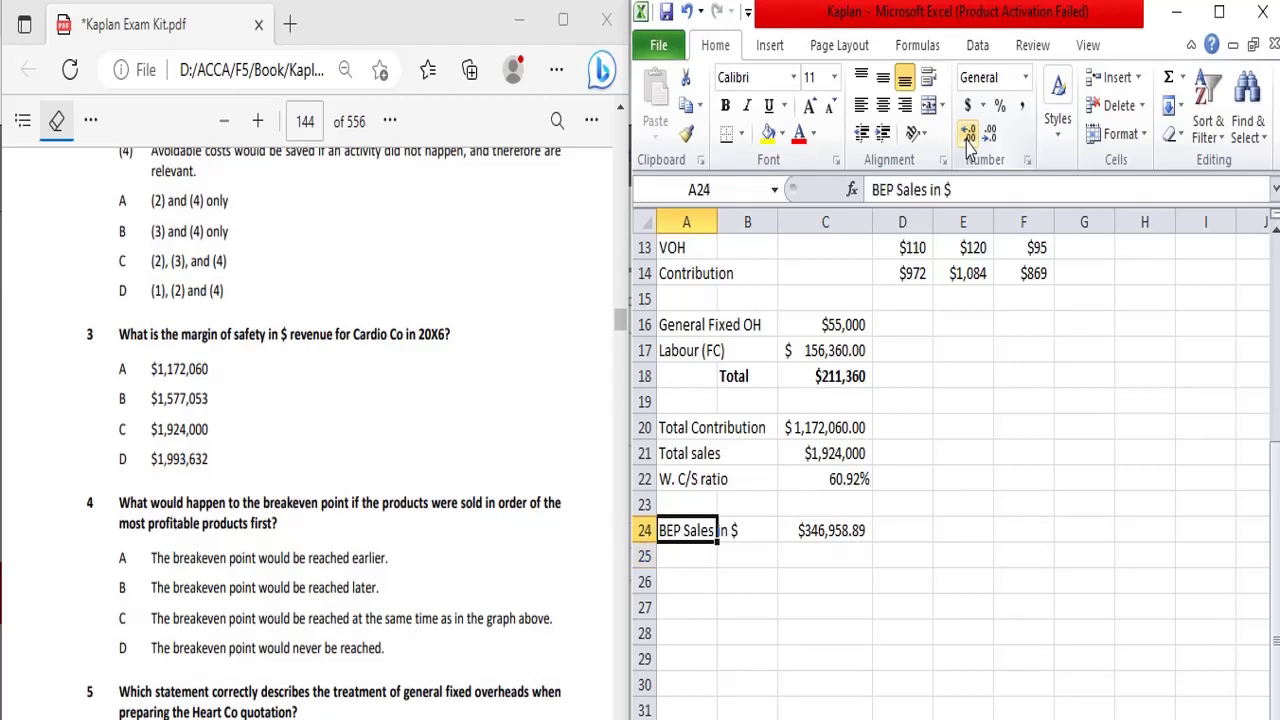
{"action": "key", "text": "Down"}
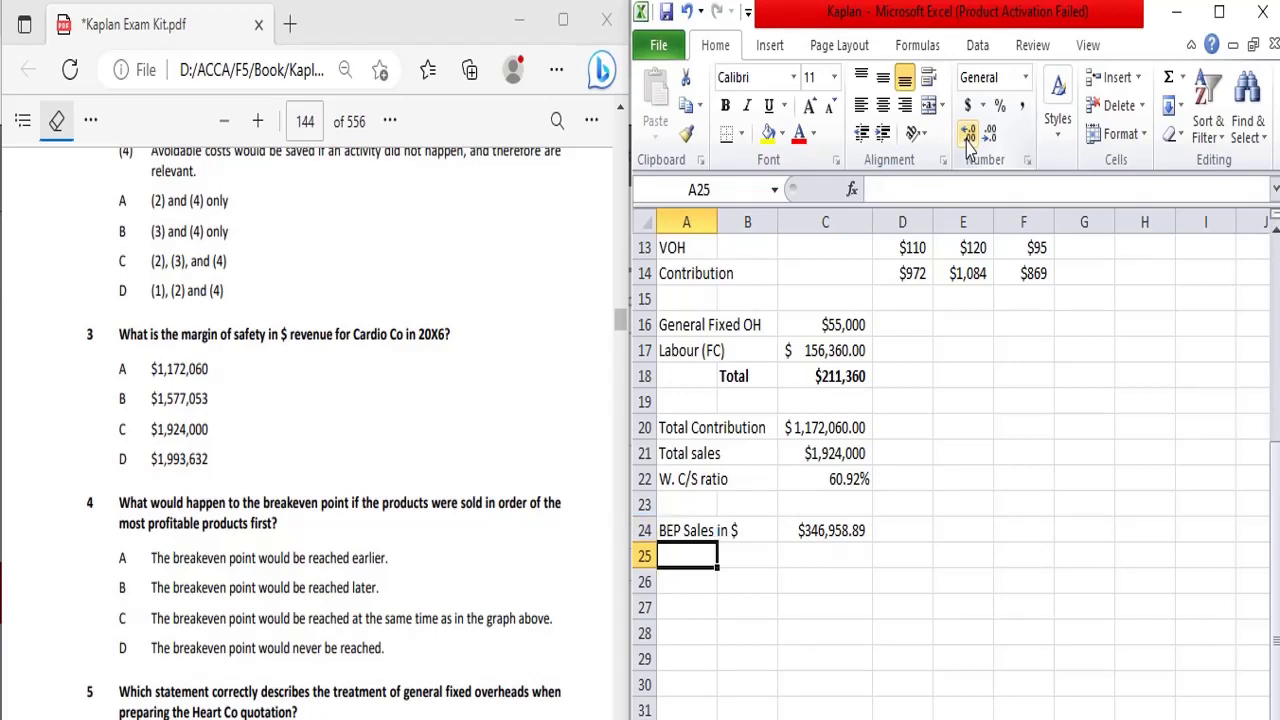
{"action": "type", "text": "Tot"}
{"action": "key", "text": "BackSpace"}
{"action": "key", "text": "BackSpace"}
{"action": "key", "text": "BackSpace"}
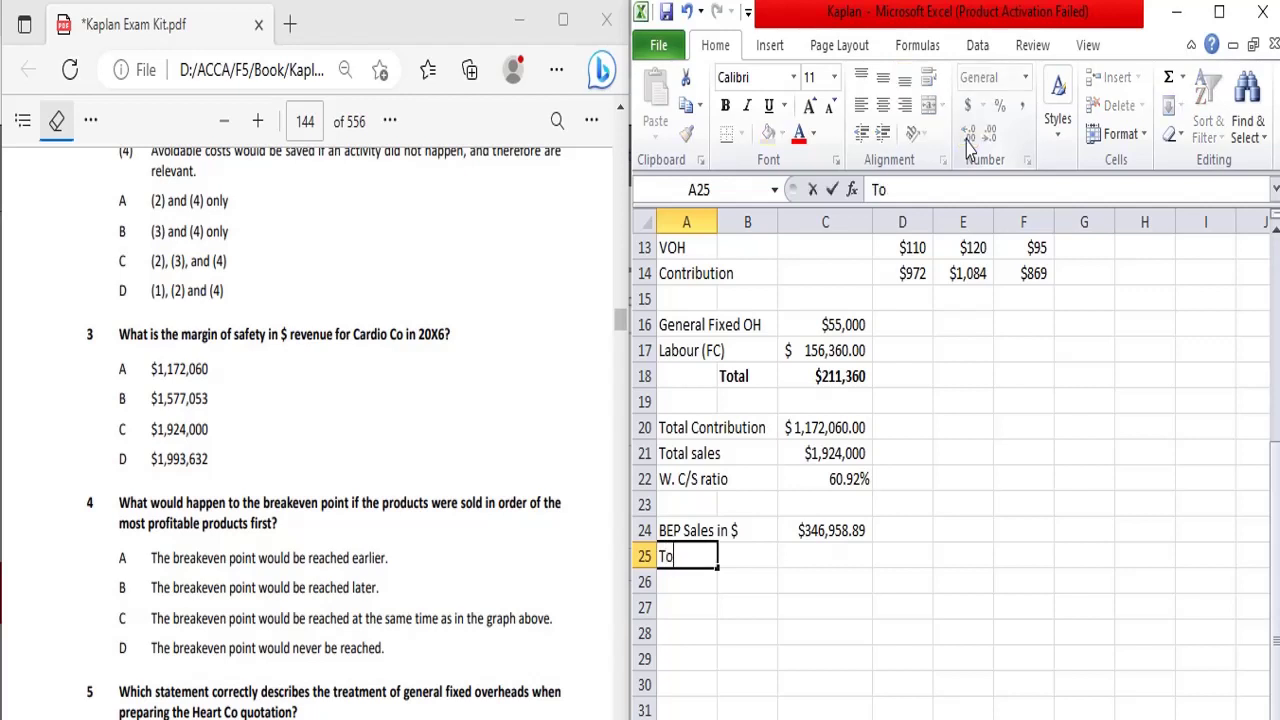
- Label A23, in the blank row above the BEP sales, as Total sales
{"action": "key", "text": "Up"}
{"action": "key", "text": "Up"}
{"action": "type", "text": "Total sa"}
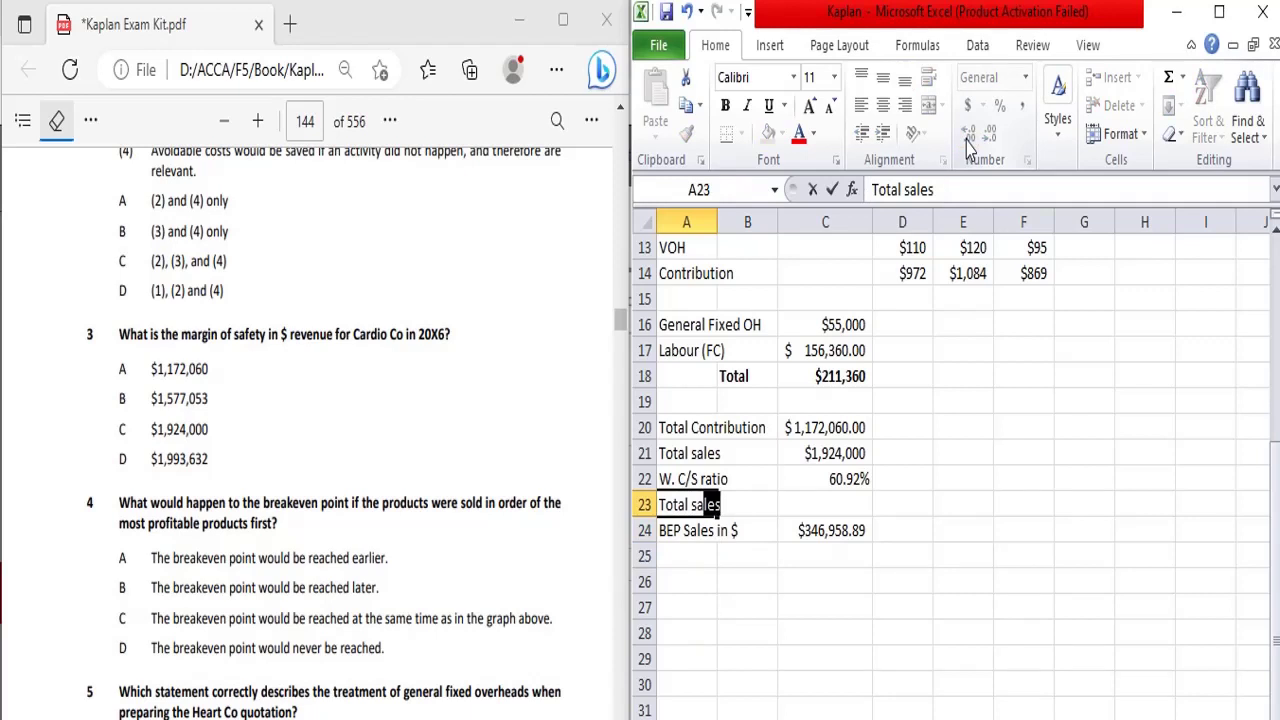
{"action": "type", "text": "les"}
- Add up the three products' total sales from row 6 in C23 with =D6+E6+F6
{"action": "key", "text": "Tab"}
{"action": "key", "text": "Tab"}
{"action": "type", "text": "="}
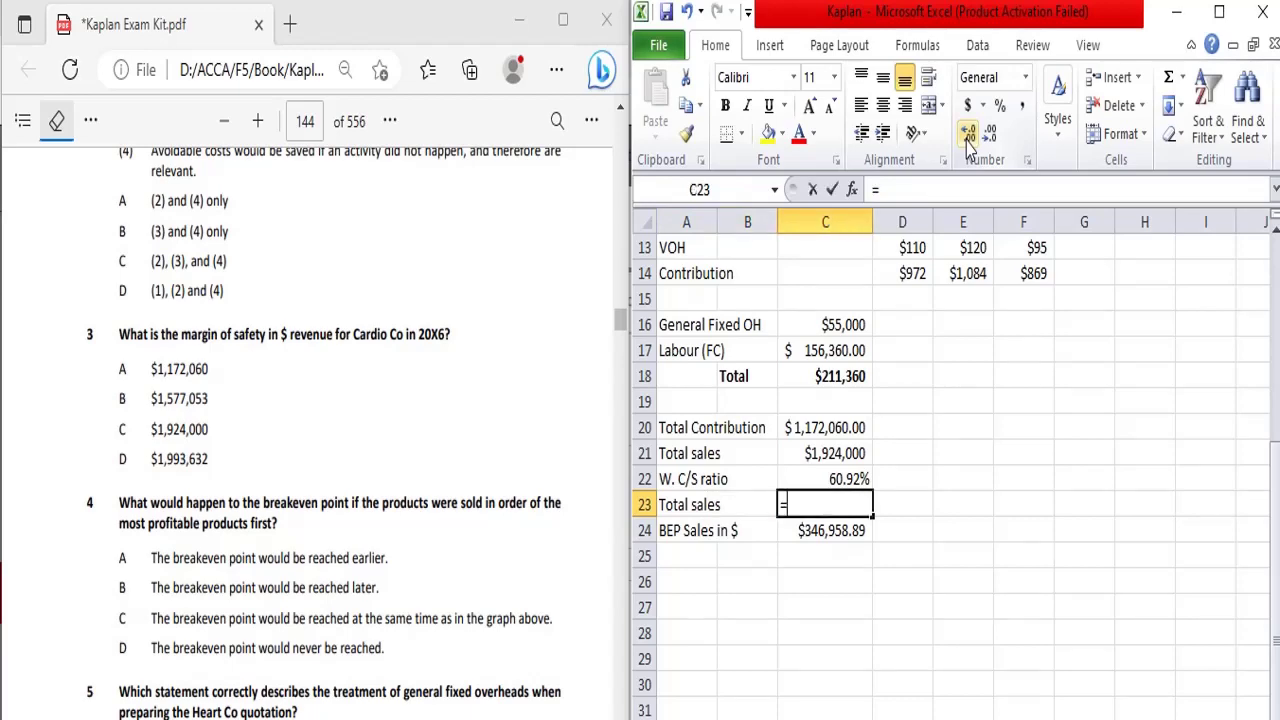
{"action": "key", "text": "Up"}
{"action": "key", "text": "Up"}
{"action": "key", "text": "Up"}
{"action": "key", "text": "Up"}
{"action": "key", "text": "Up"}
{"action": "key", "text": "Up"}
{"action": "key", "text": "Up"}
{"action": "key", "text": "Up"}
{"action": "key", "text": "Up"}
{"action": "key", "text": "Up"}
{"action": "key", "text": "Up"}
{"action": "key", "text": "Up"}
{"action": "key", "text": "Up"}
{"action": "key", "text": "Up"}
{"action": "key", "text": "Up"}
{"action": "key", "text": "Up"}
{"action": "key", "text": "Up"}
{"action": "key", "text": "Up"}
{"action": "key", "text": "Up"}
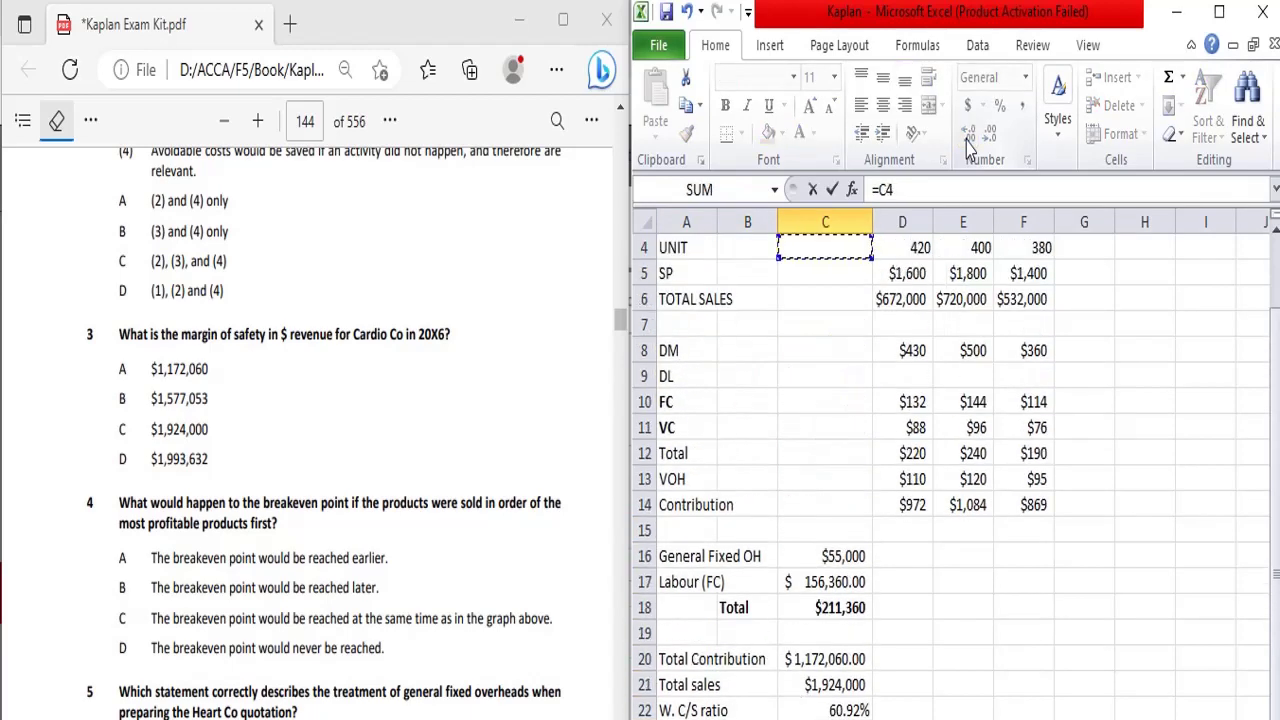
{"action": "key", "text": "Down"}
{"action": "key", "text": "Down"}
{"action": "key", "text": "Down"}
{"action": "key", "text": "Up"}
{"action": "key", "text": "Right"}
{"action": "type", "text": "+"}
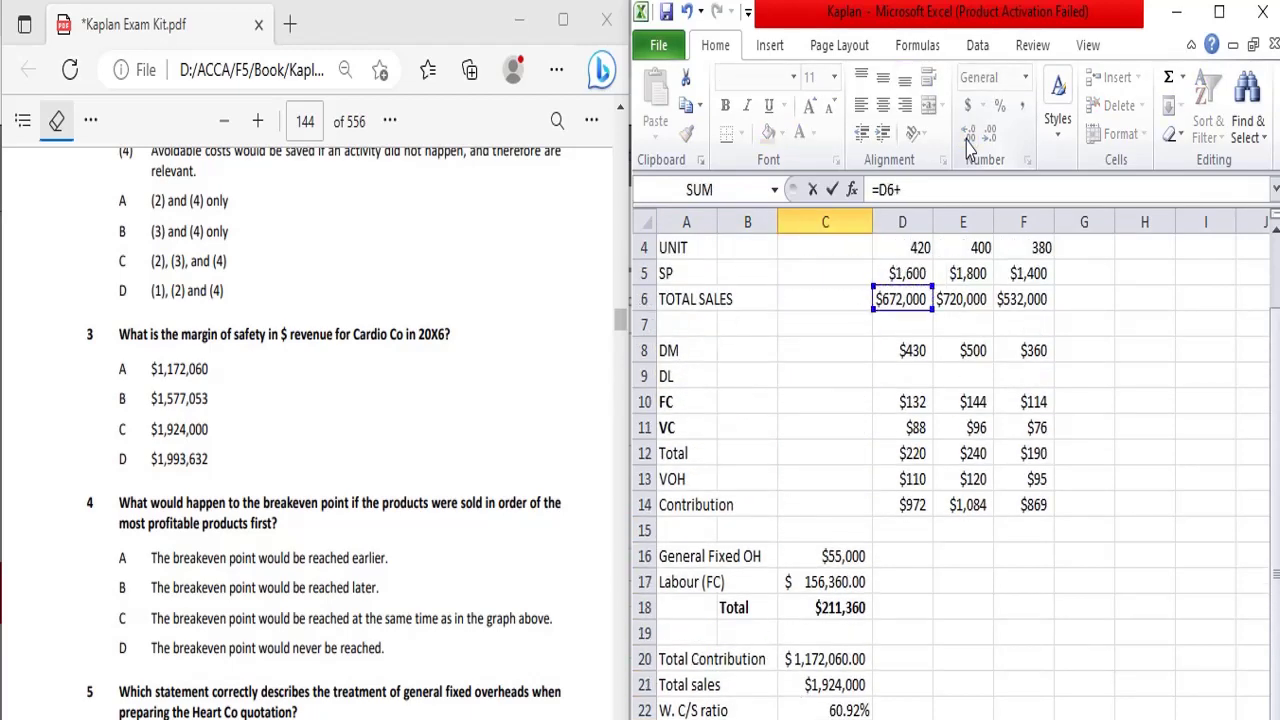
{"action": "left_click", "coordinate": [960, 303]}
{"action": "type", "text": "+"}
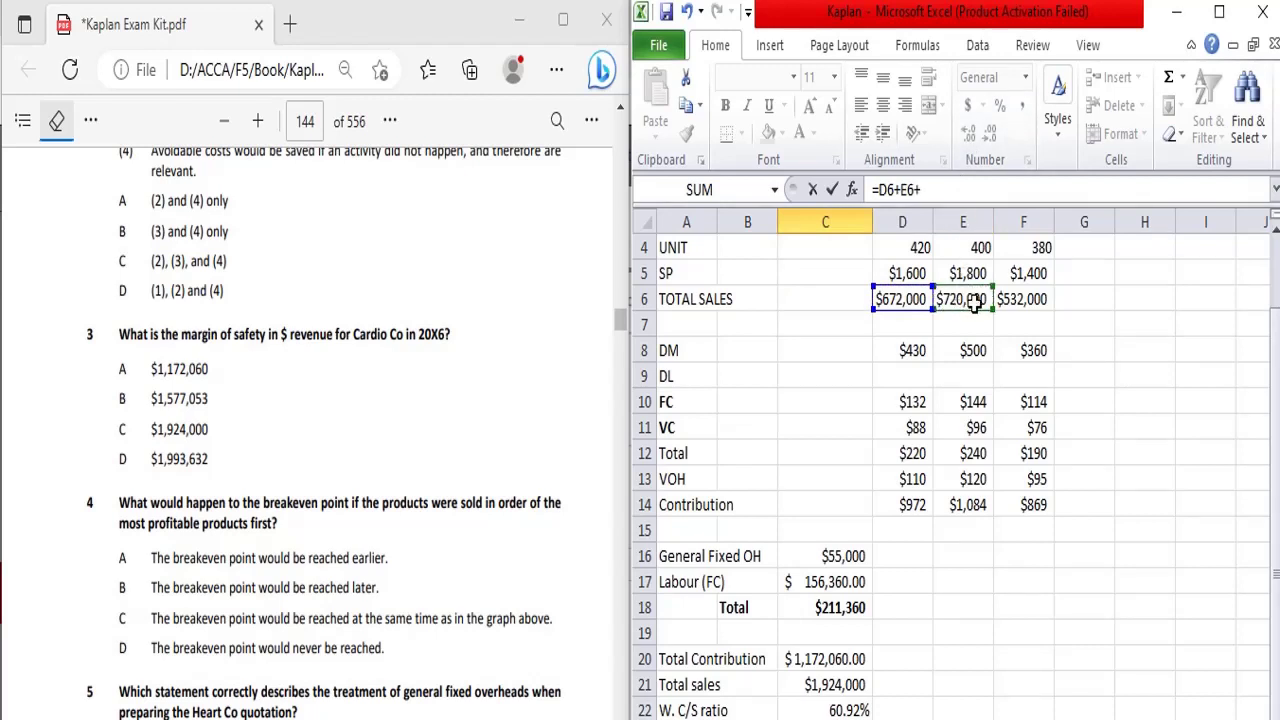
{"action": "left_click", "coordinate": [1003, 302]}
{"action": "key", "text": "Return"}
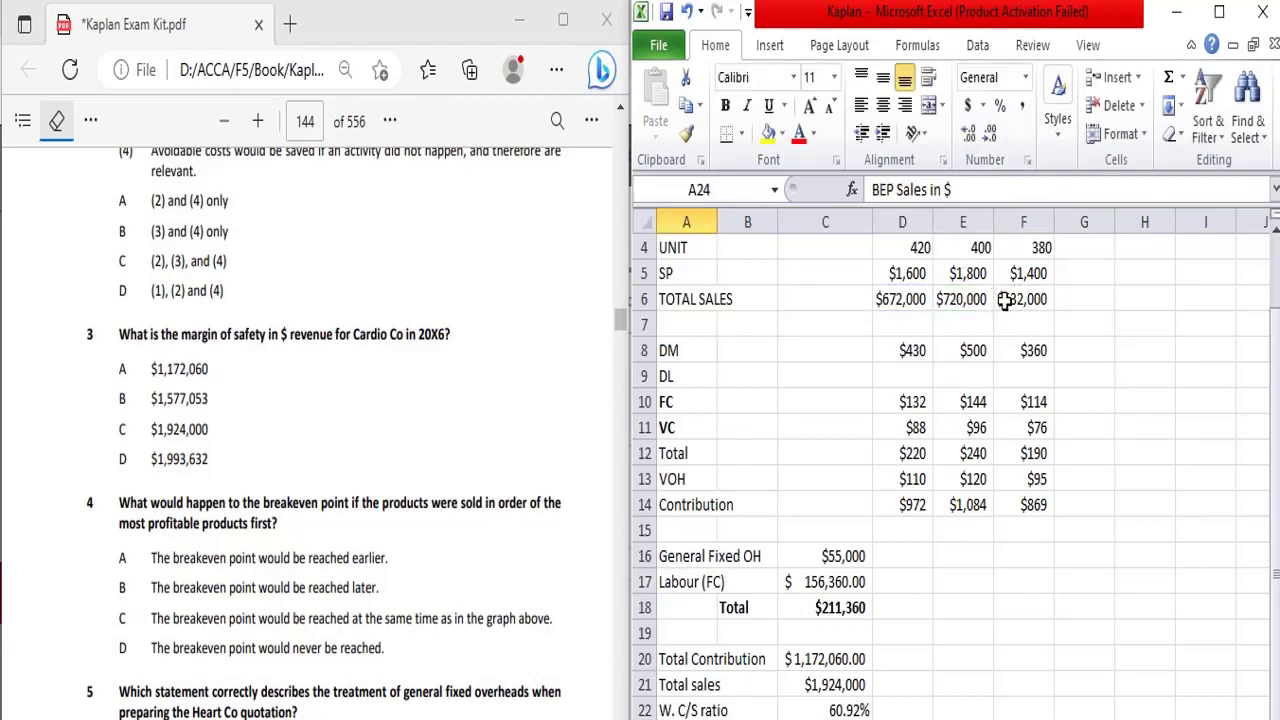
- Move the Total sales and BEP Sales block A23:C24 down one row so it starts at A24
{"action": "key", "text": "Down"}
{"action": "key", "text": "Down"}
{"action": "key", "text": "Down"}
{"action": "key", "text": "Down"}
{"action": "key", "text": "Down"}
{"action": "key", "text": "Down"}
{"action": "key", "text": "Down"}
{"action": "key", "text": "Down"}
{"action": "key", "text": "Down"}
{"action": "key", "text": "Down"}
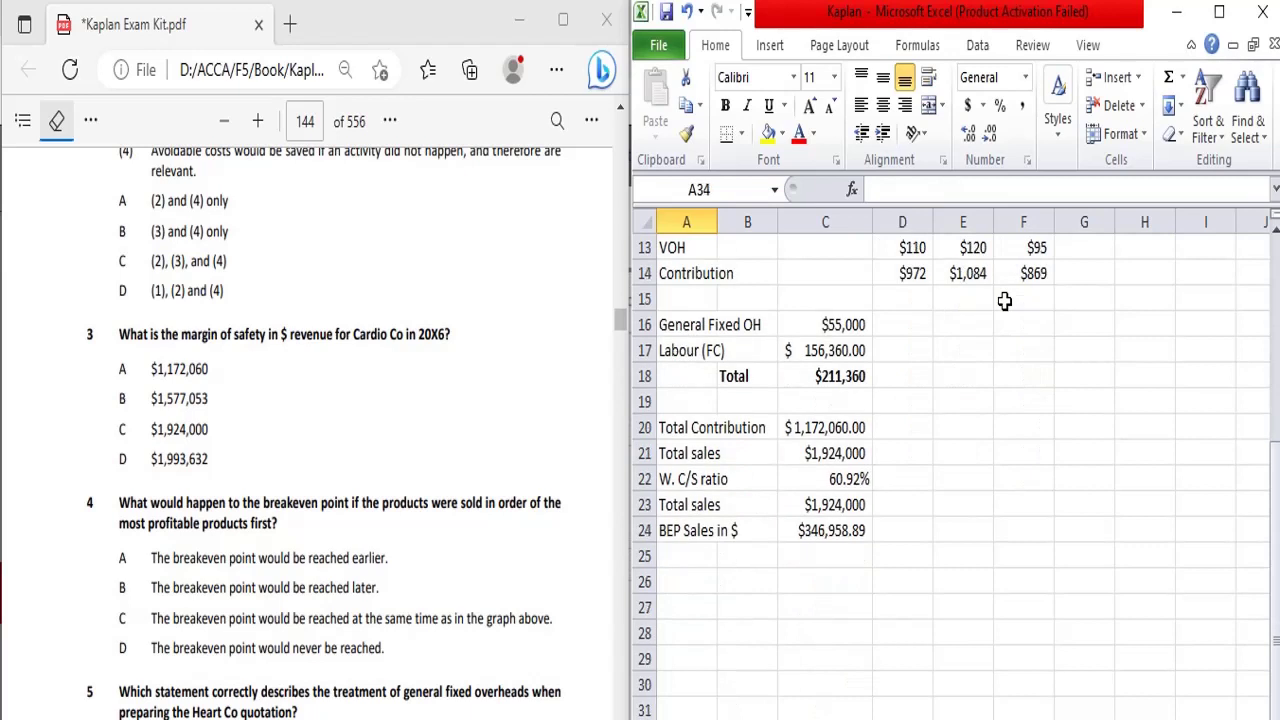
{"action": "key", "text": "Up"}
{"action": "key", "text": "Up"}
{"action": "key", "text": "Up"}
{"action": "key", "text": "Up"}
{"action": "key", "text": "Up"}
{"action": "key", "text": "Up"}
{"action": "key", "text": "Up"}
{"action": "key", "text": "Up"}
{"action": "key", "text": "Up"}
{"action": "key", "text": "Up"}
{"action": "key", "text": "Up"}
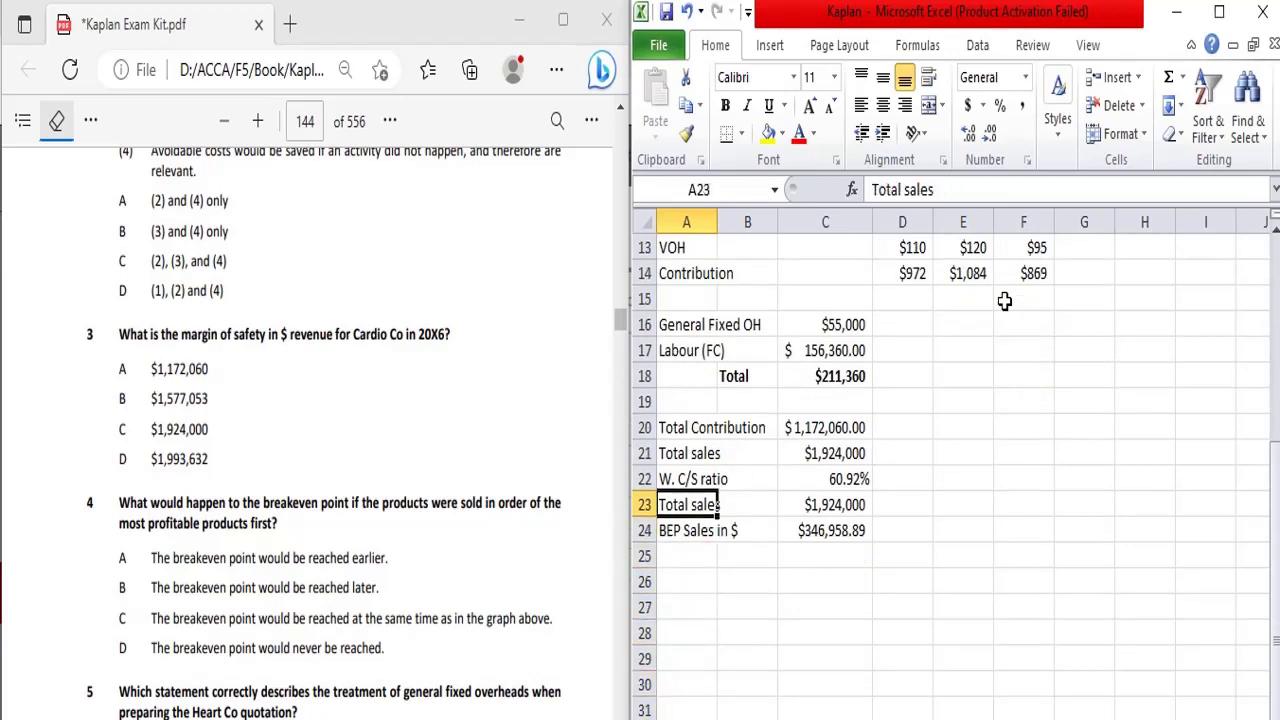
{"action": "key", "text": "shift+Right"}
{"action": "key", "text": "shift+Right"}
{"action": "key", "text": "shift+Down"}
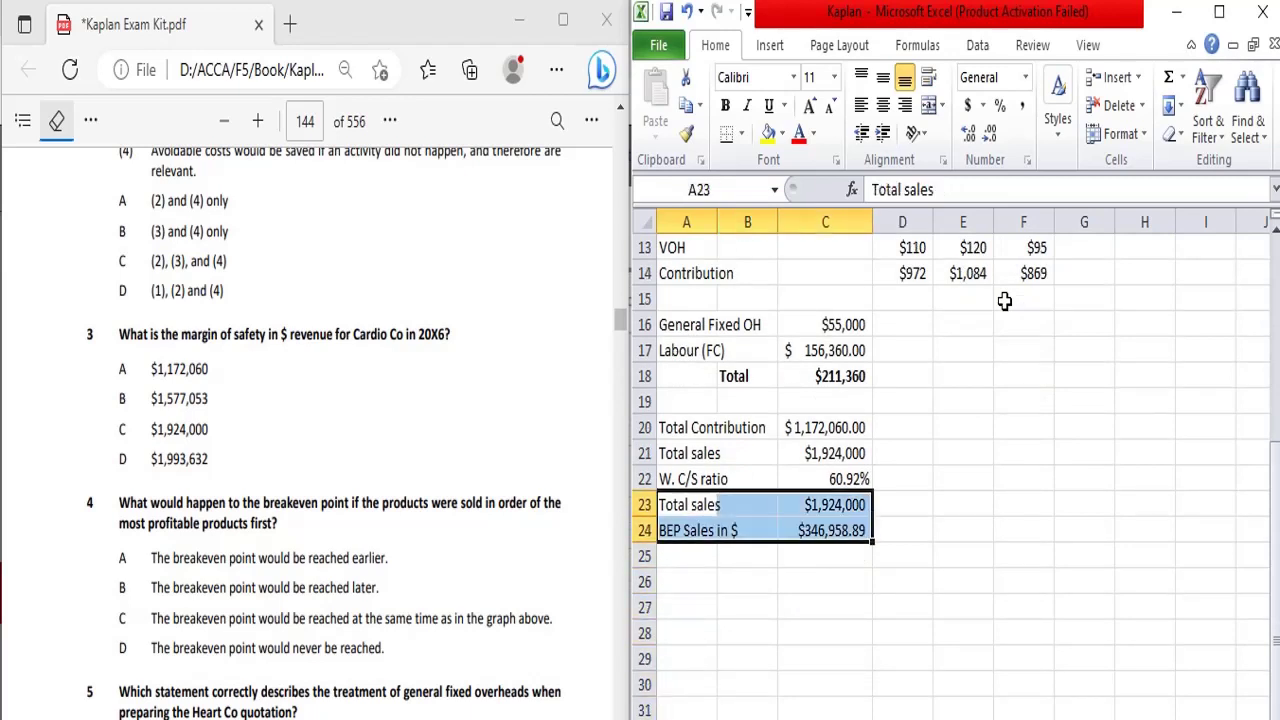
{"action": "key", "text": "ctrl+x"}
{"action": "key", "text": "Down"}
{"action": "key", "text": "ctrl+v"}
{"action": "key", "text": "Down"}
{"action": "key", "text": "Down"}
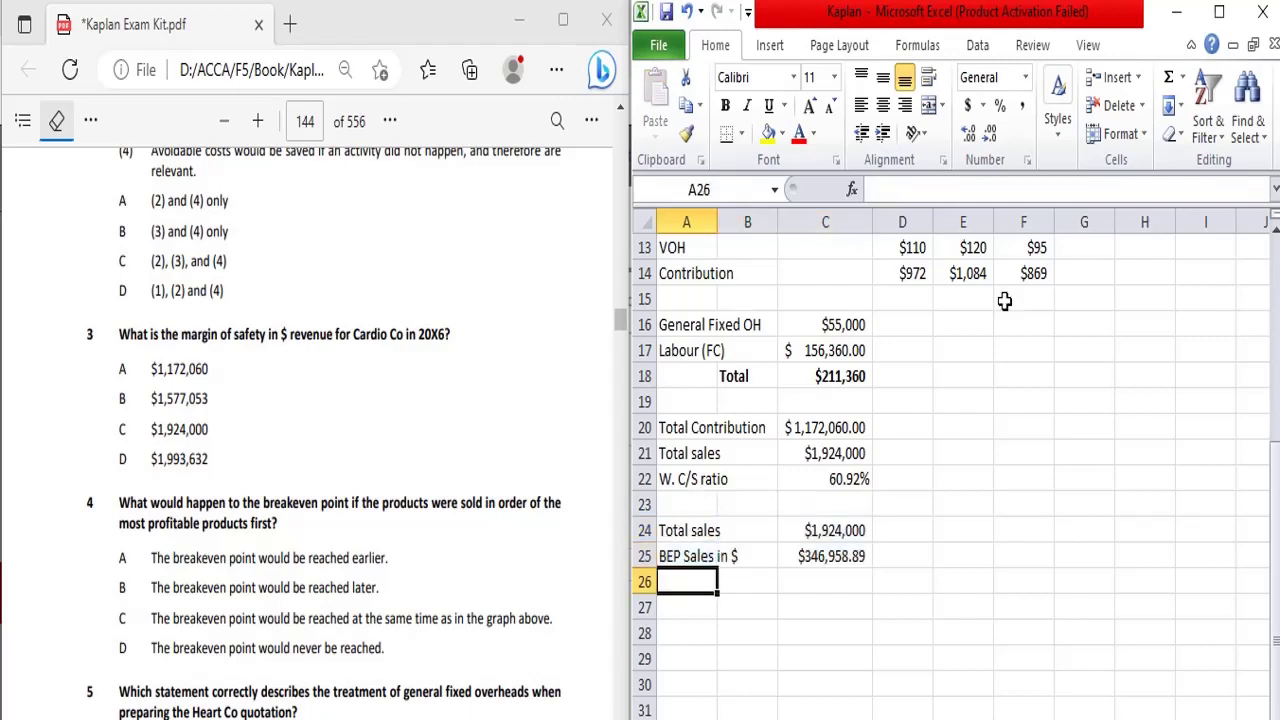
- Label A26 as Mos in $ and subtract BEP sales from total sales in C26 with =C24-C25
{"action": "type", "text": "Mos i"}
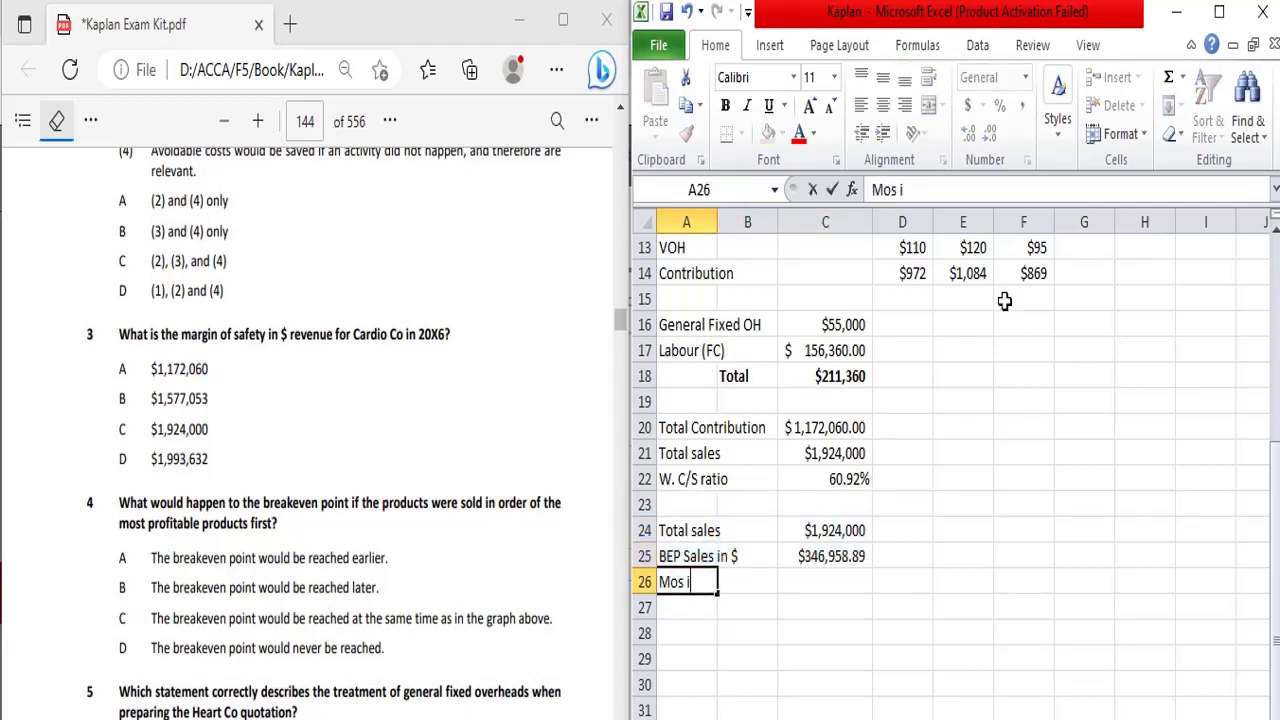
{"action": "type", "text": "n $"}
{"action": "key", "text": "Right"}
{"action": "key", "text": "Right"}
{"action": "type", "text": "="}
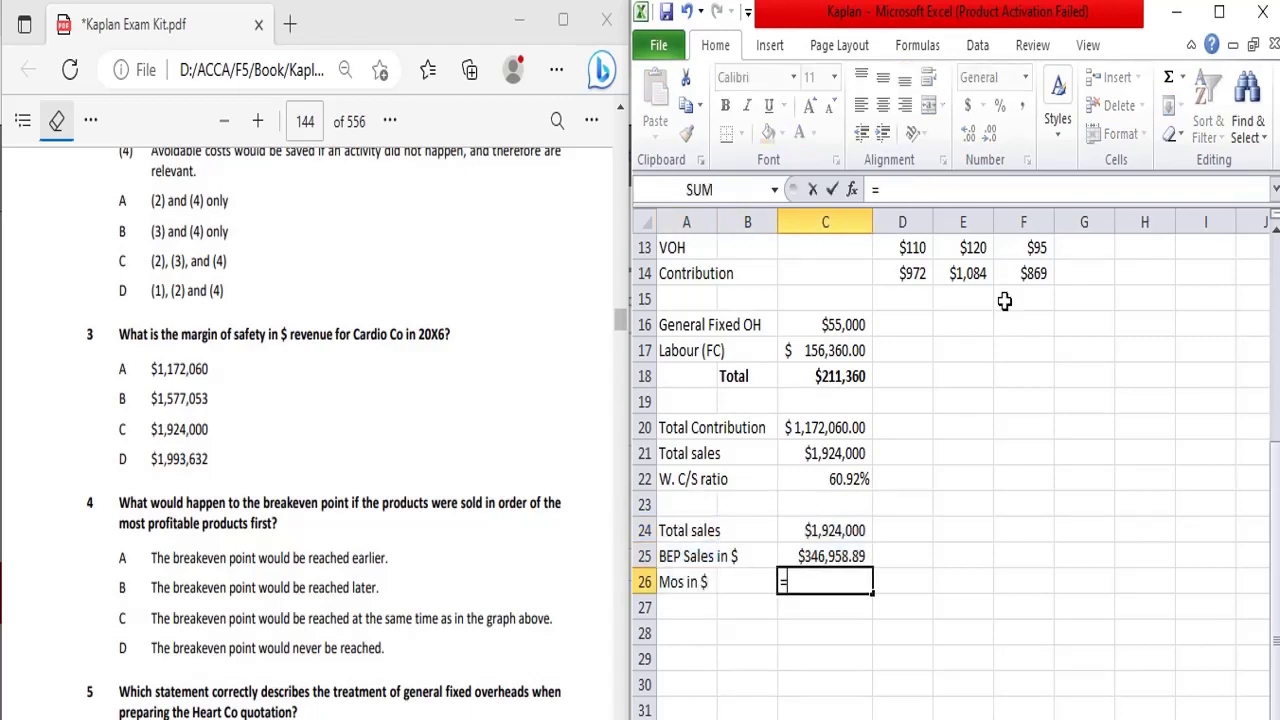
{"action": "key", "text": "Up"}
{"action": "key", "text": "Up"}
{"action": "type", "text": "-"}
{"action": "key", "text": "Down"}
{"action": "key", "text": "Return"}
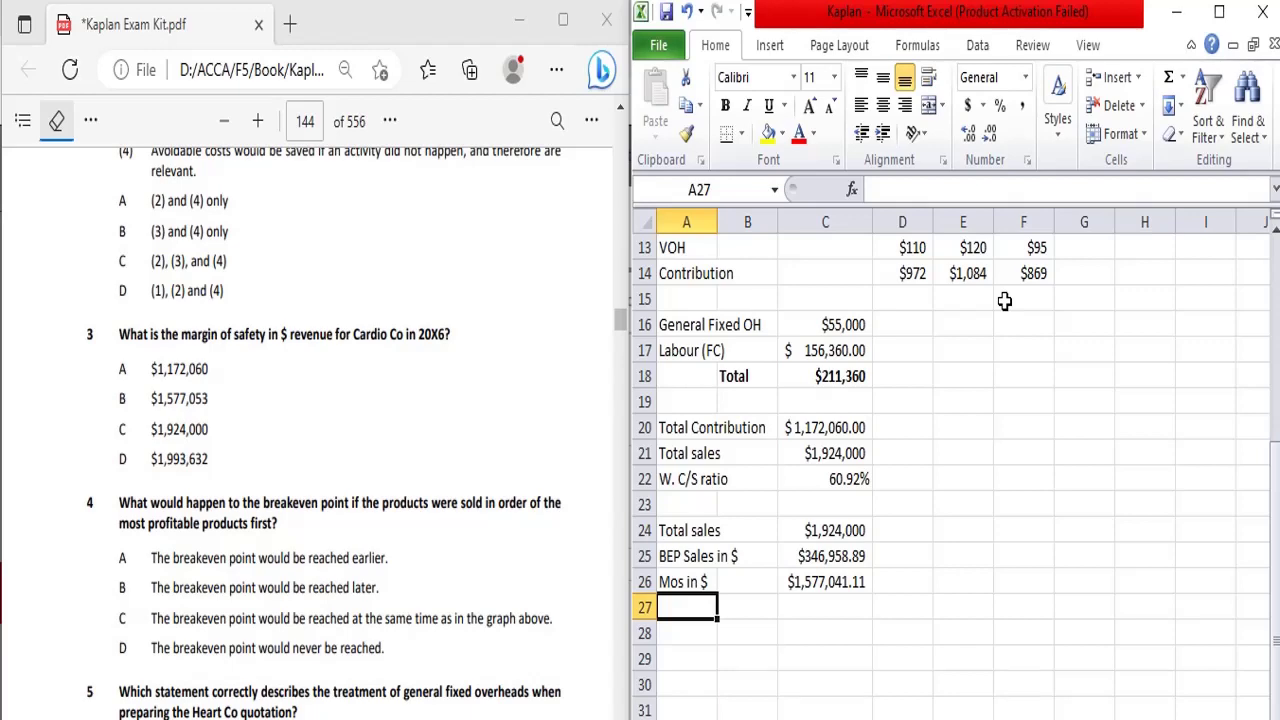
- Switch to the Kaplan Exam Kit PDF and examine questions 4 and 5 alongside Cardio Co's multi-product breakeven chart and scenario
{"action": "left_click", "coordinate": [599, 306]}
{"action": "scroll", "coordinate": [599, 306], "scroll_direction": "down", "scroll_amount": 3}
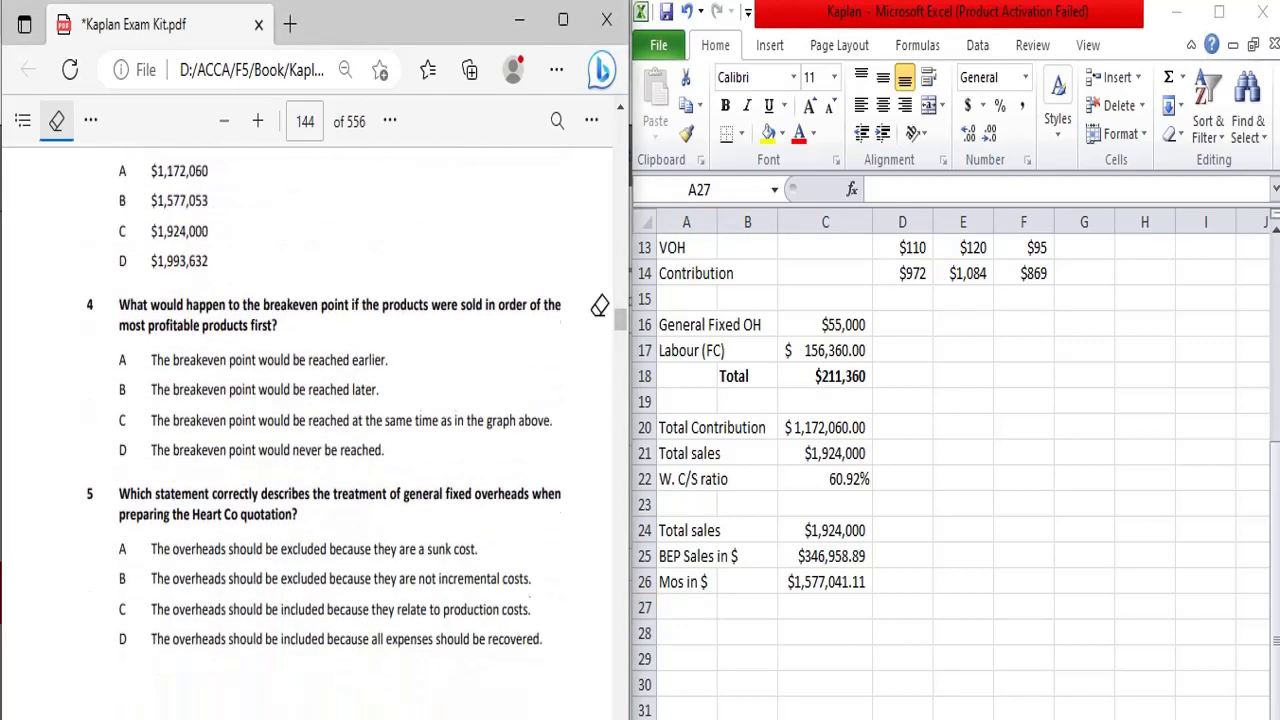
{"action": "scroll", "coordinate": [599, 306], "scroll_direction": "down", "scroll_amount": 3}
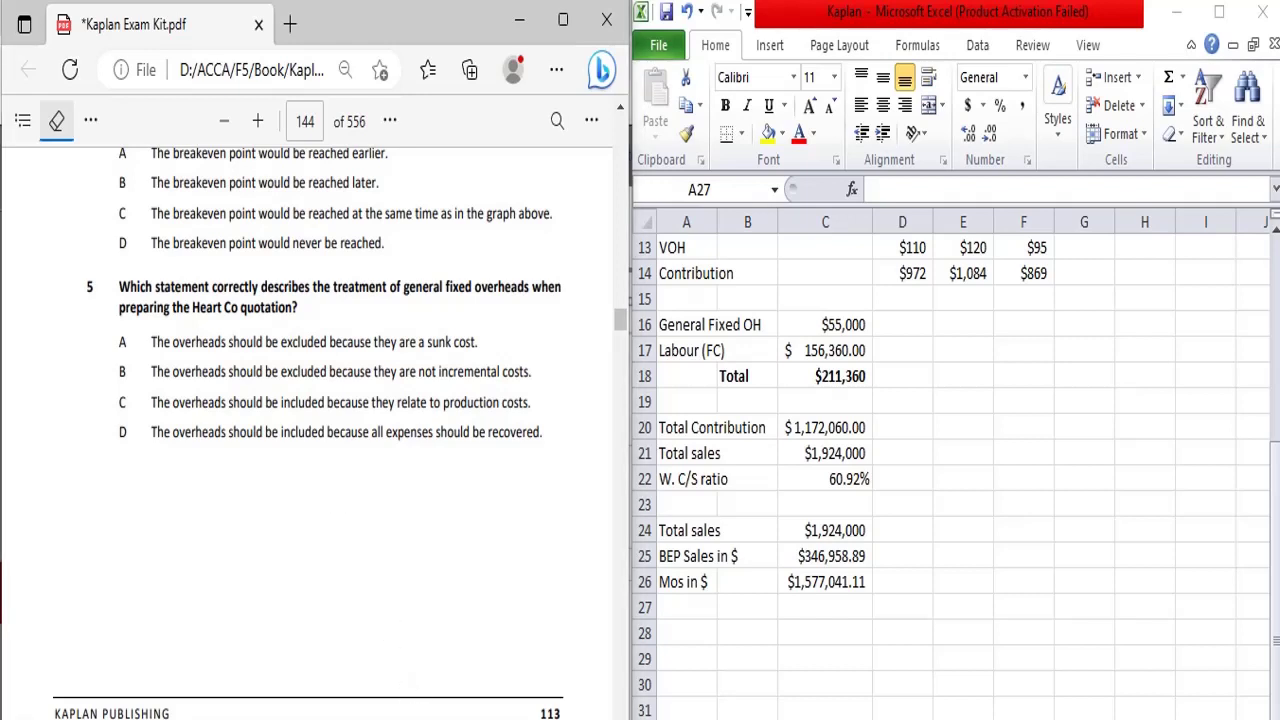
{"action": "scroll", "coordinate": [360, 494], "scroll_direction": "up", "scroll_amount": 15}
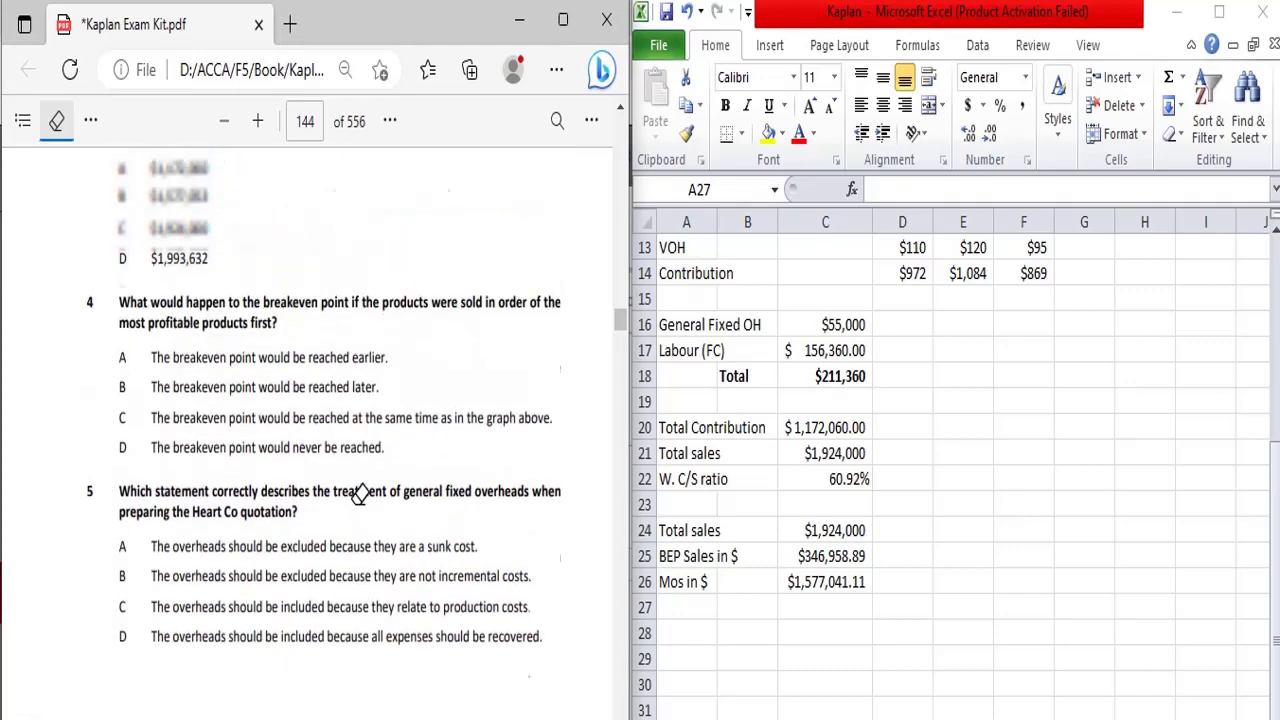
{"action": "scroll", "coordinate": [360, 494], "scroll_direction": "up", "scroll_amount": 15}
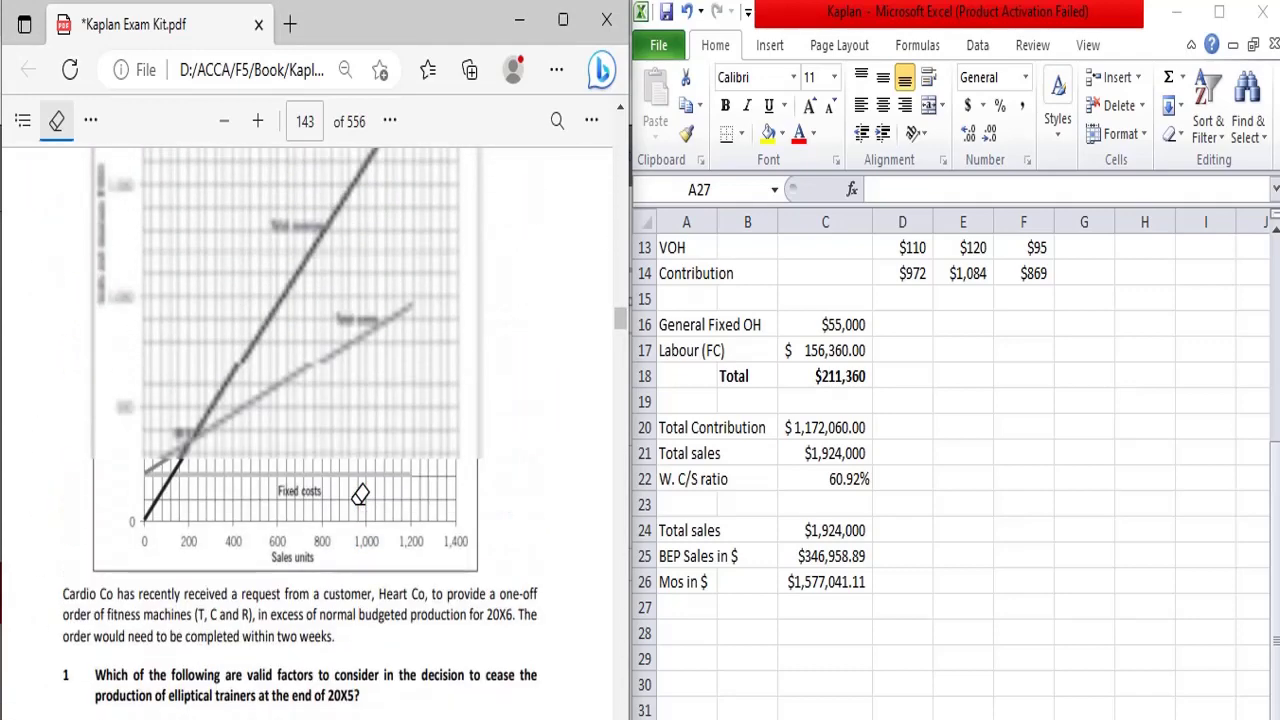
{"action": "scroll", "coordinate": [360, 494], "scroll_direction": "down", "scroll_amount": 6}
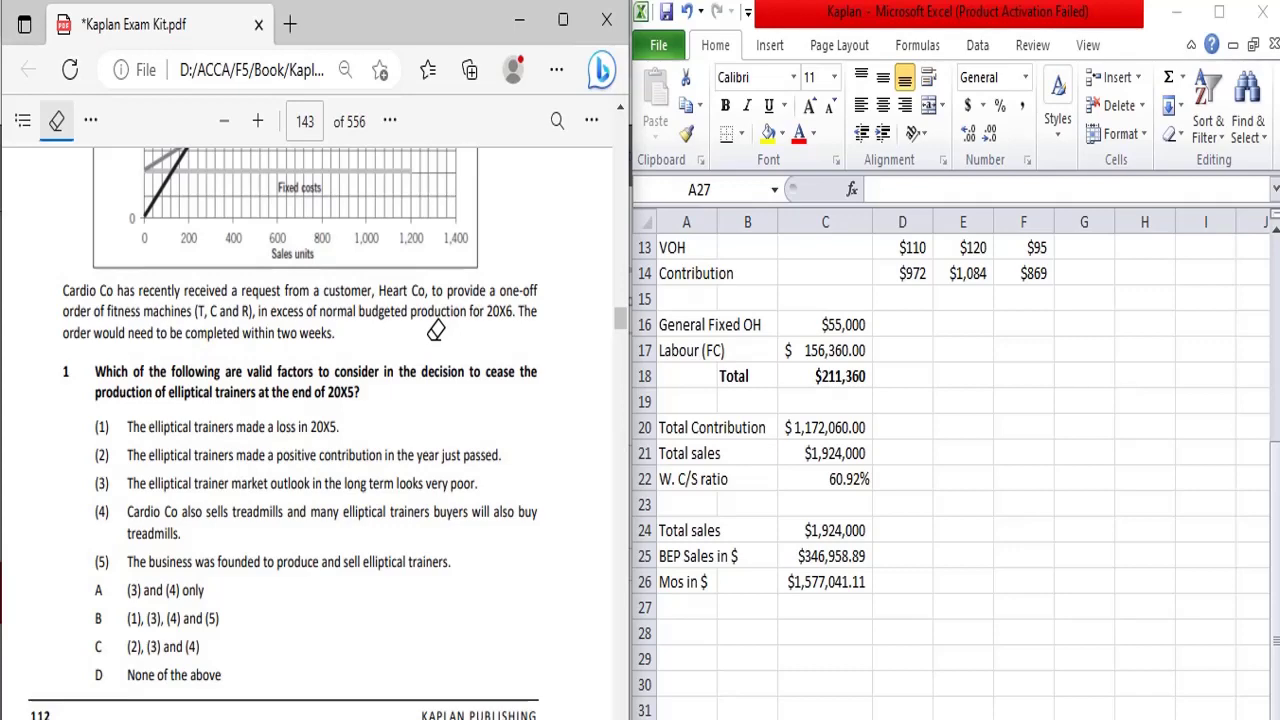
{"action": "scroll", "coordinate": [436, 330], "scroll_direction": "up", "scroll_amount": 4}
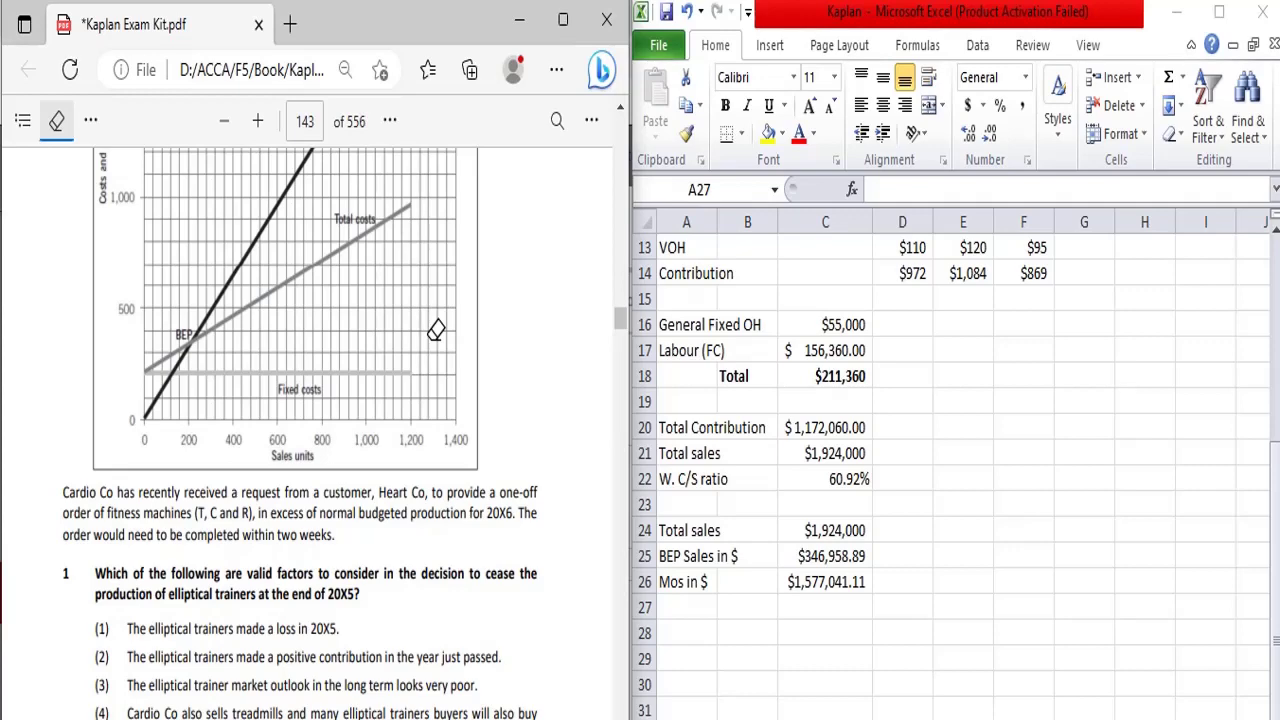
{"action": "scroll", "coordinate": [436, 330], "scroll_direction": "up", "scroll_amount": 12}
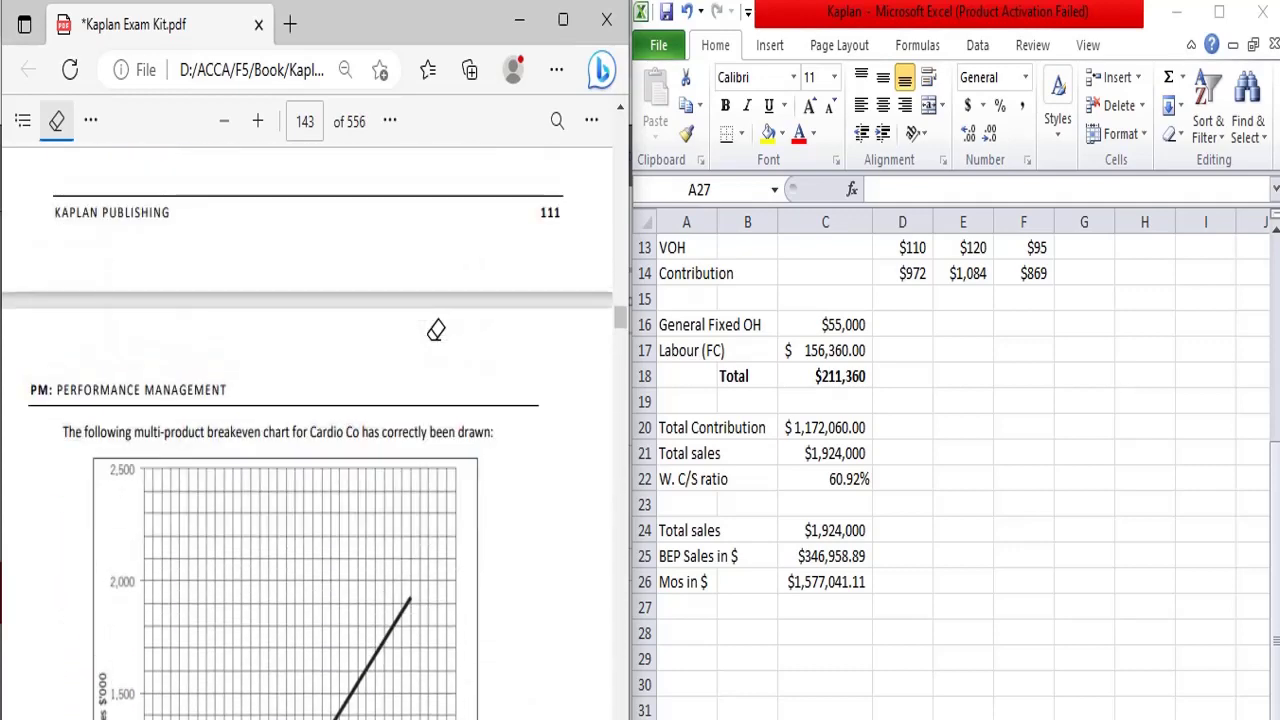
{"action": "scroll", "coordinate": [436, 330], "scroll_direction": "up", "scroll_amount": 8}
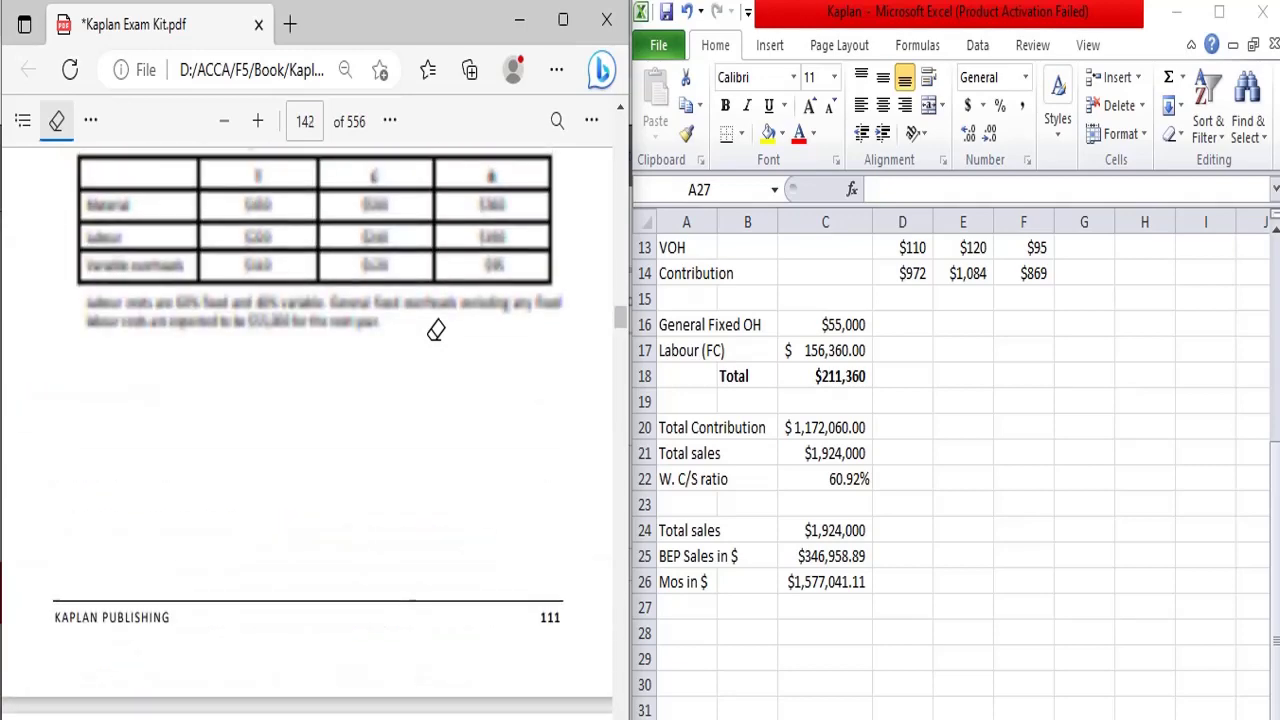
{"action": "scroll", "coordinate": [436, 330], "scroll_direction": "down", "scroll_amount": 20}
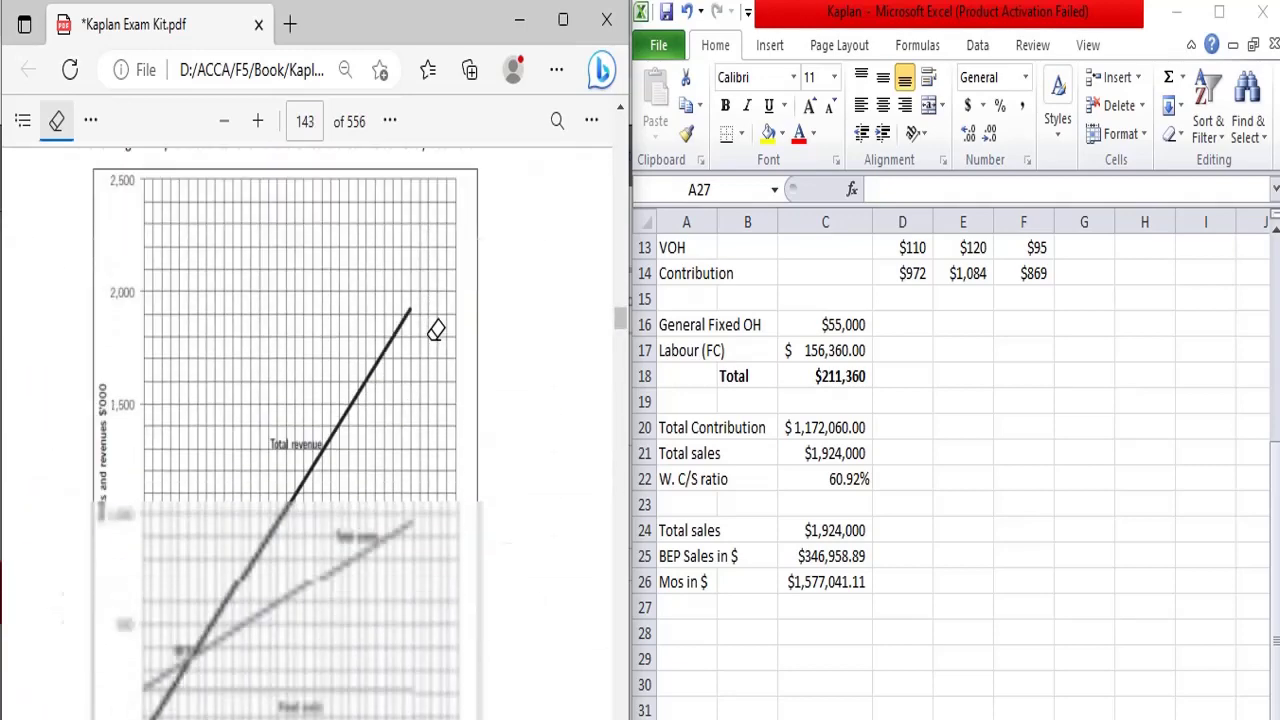
{"action": "scroll", "coordinate": [436, 330], "scroll_direction": "down", "scroll_amount": 20}
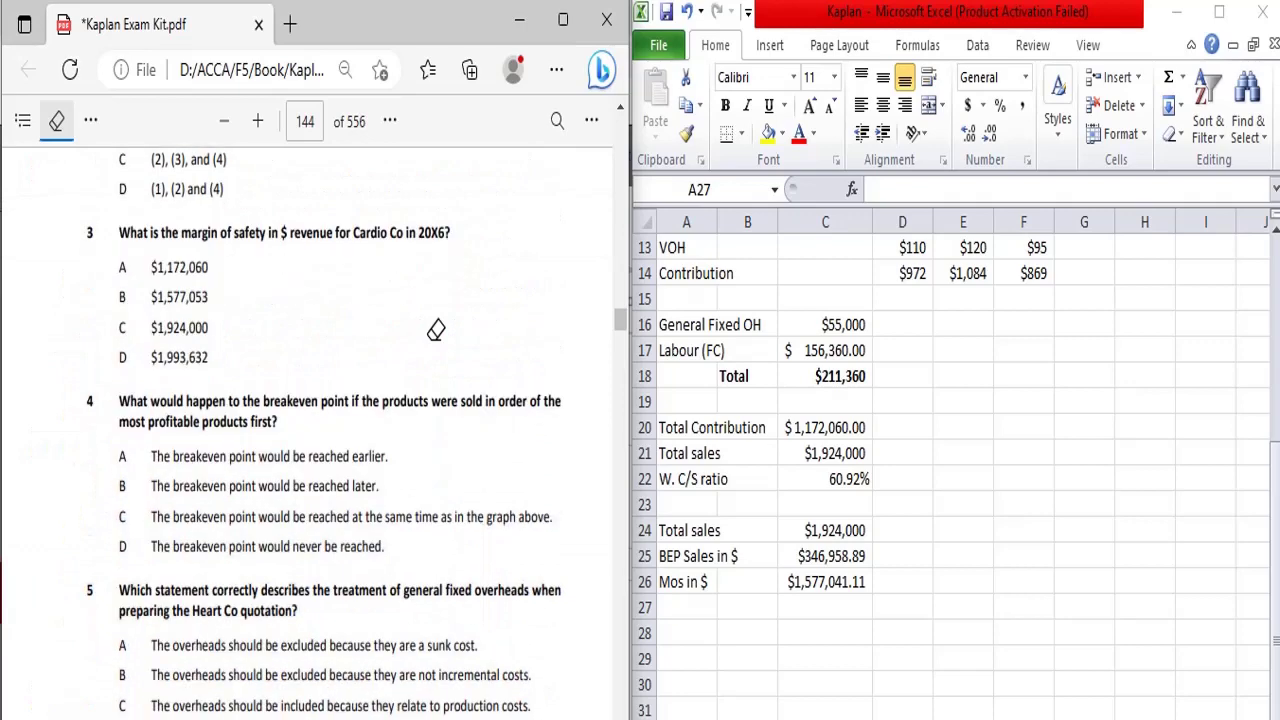
- Read question 5 on general fixed overheads and continue to the start of question 254, Cara Co, in the PDF
{"action": "scroll", "coordinate": [436, 330], "scroll_direction": "down", "scroll_amount": 2}
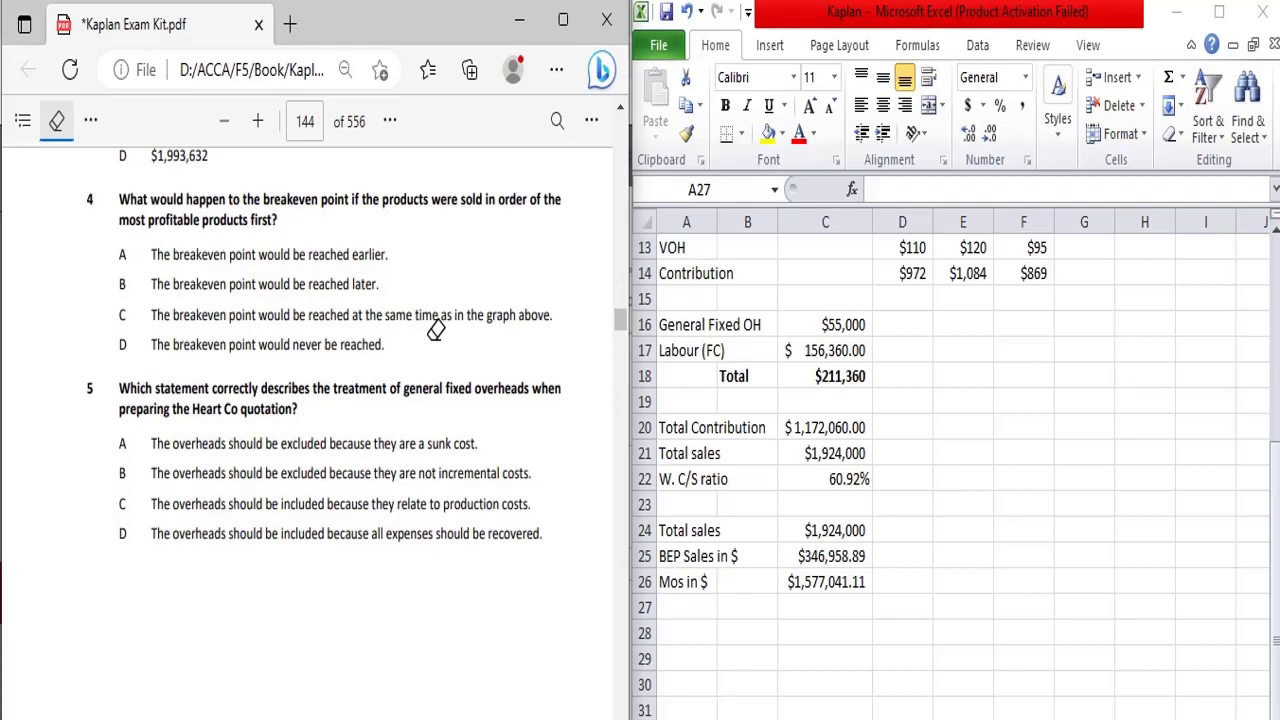
{"action": "scroll", "coordinate": [436, 330], "scroll_direction": "down", "scroll_amount": 6}
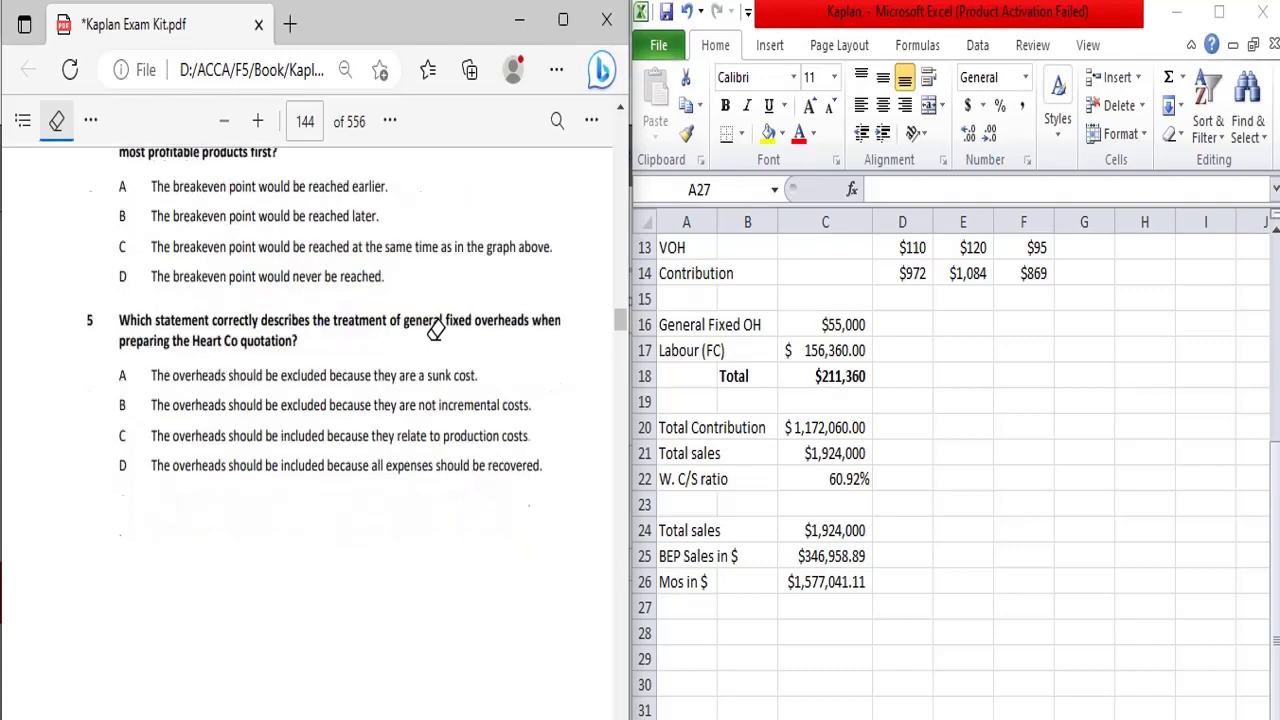
{"action": "scroll", "coordinate": [436, 330], "scroll_direction": "down", "scroll_amount": 3}
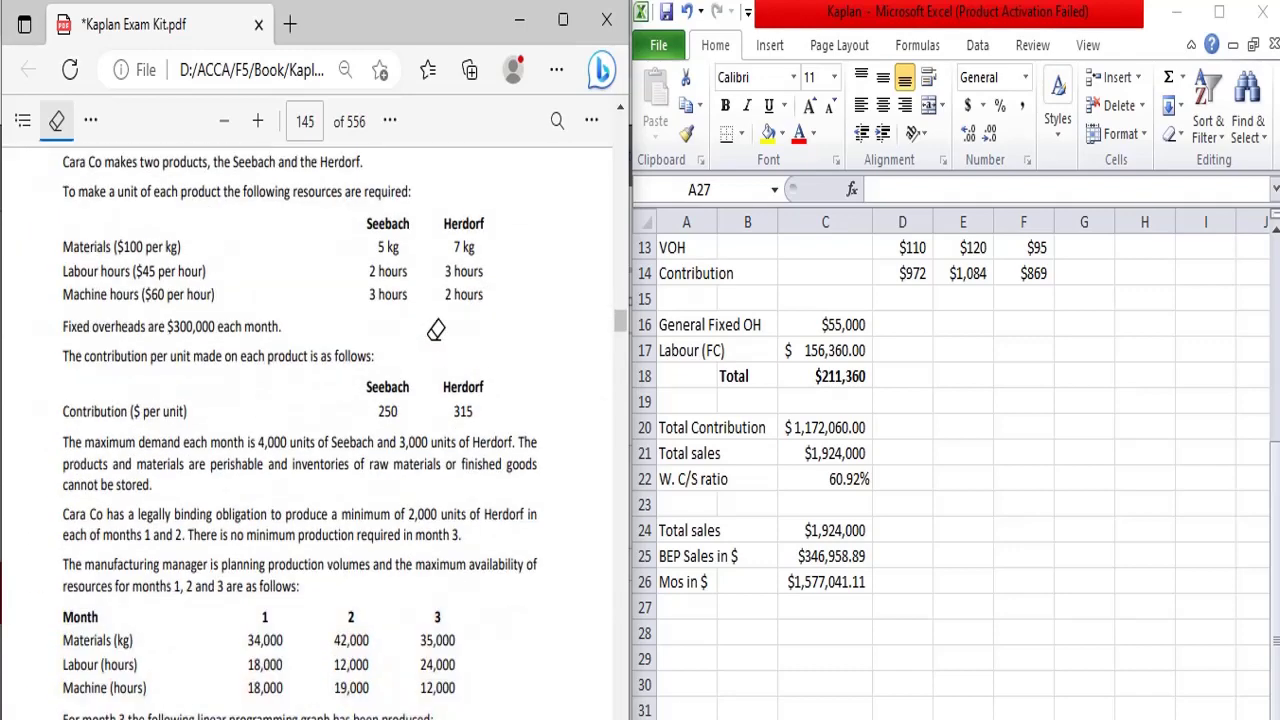
{"action": "scroll", "coordinate": [436, 330], "scroll_direction": "up", "scroll_amount": 2}
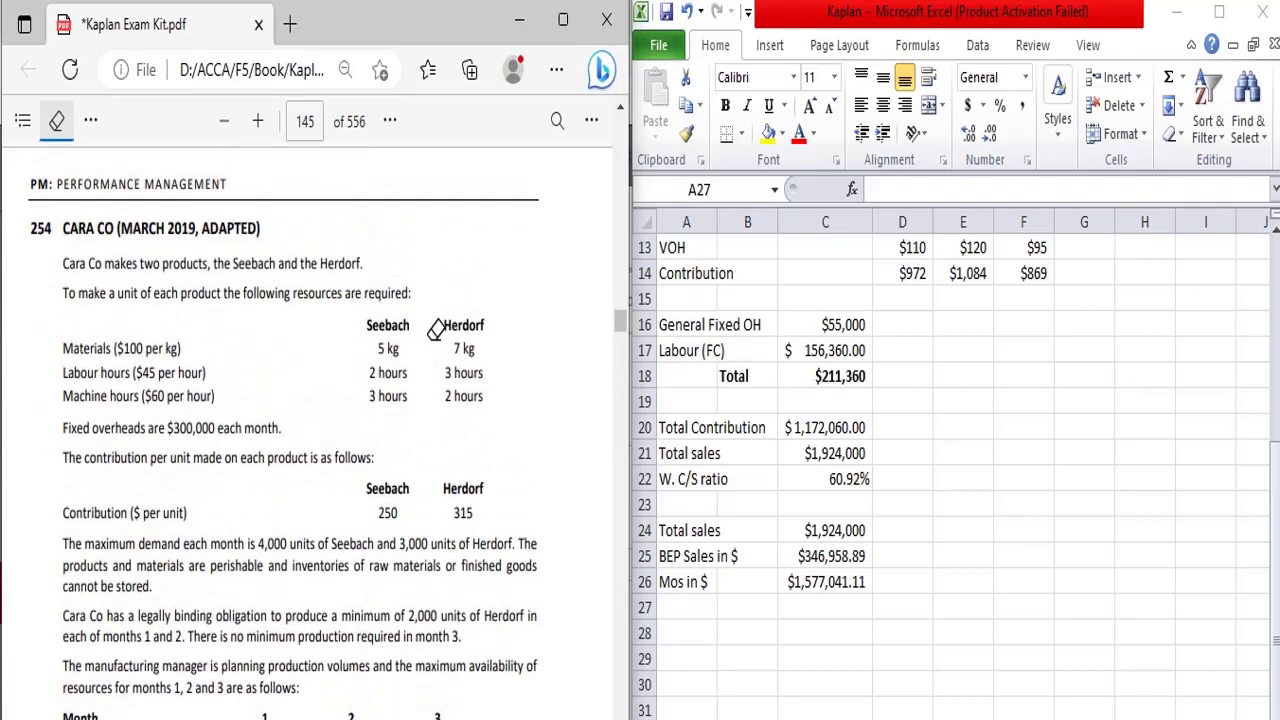